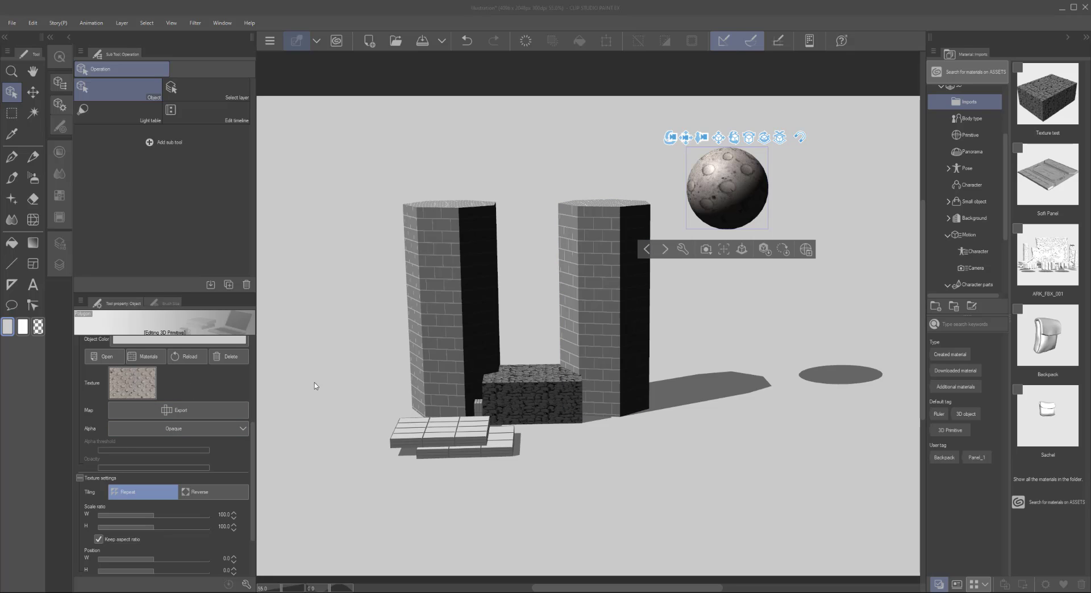
# Select the cratered sphere, bring it into close view and rotate it to show another part of its texture
pyautogui.click(700, 160)
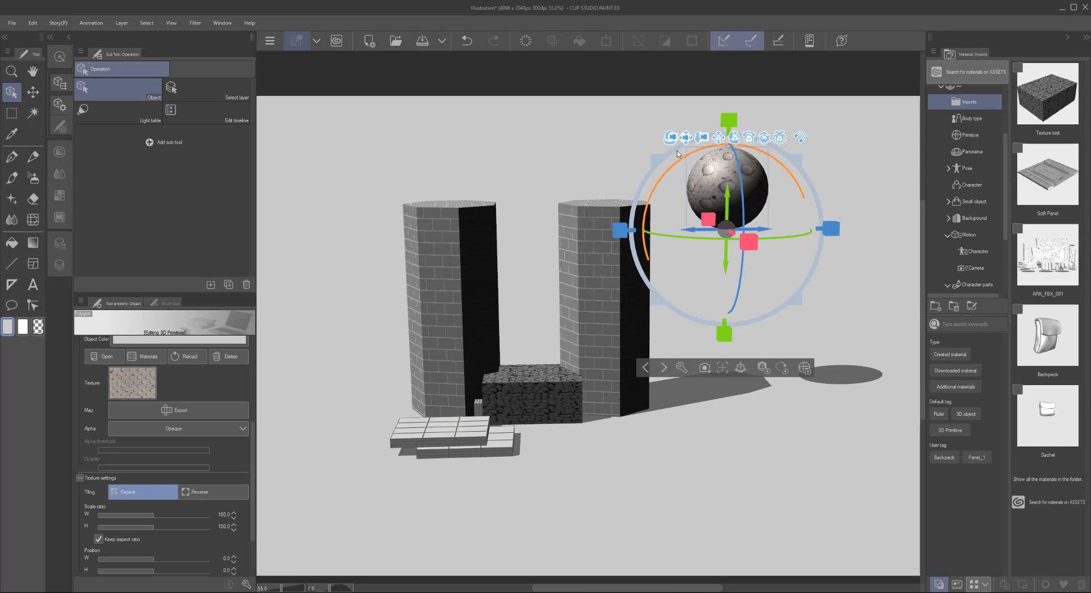
pyautogui.moveTo(704, 138); pyautogui.dragTo(739, 219)
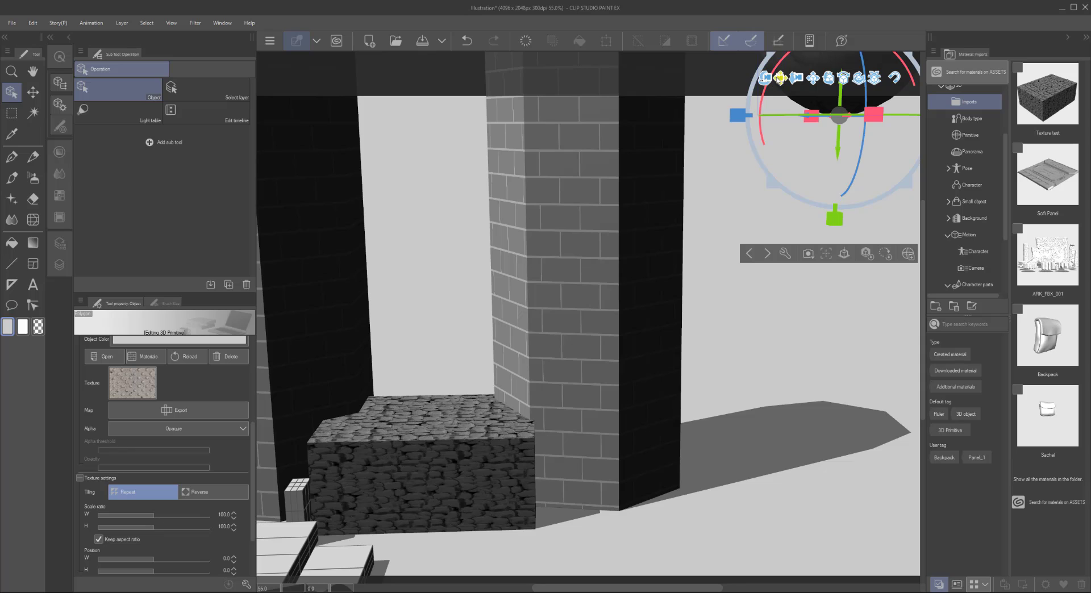
pyautogui.moveTo(779, 81); pyautogui.dragTo(469, 505)
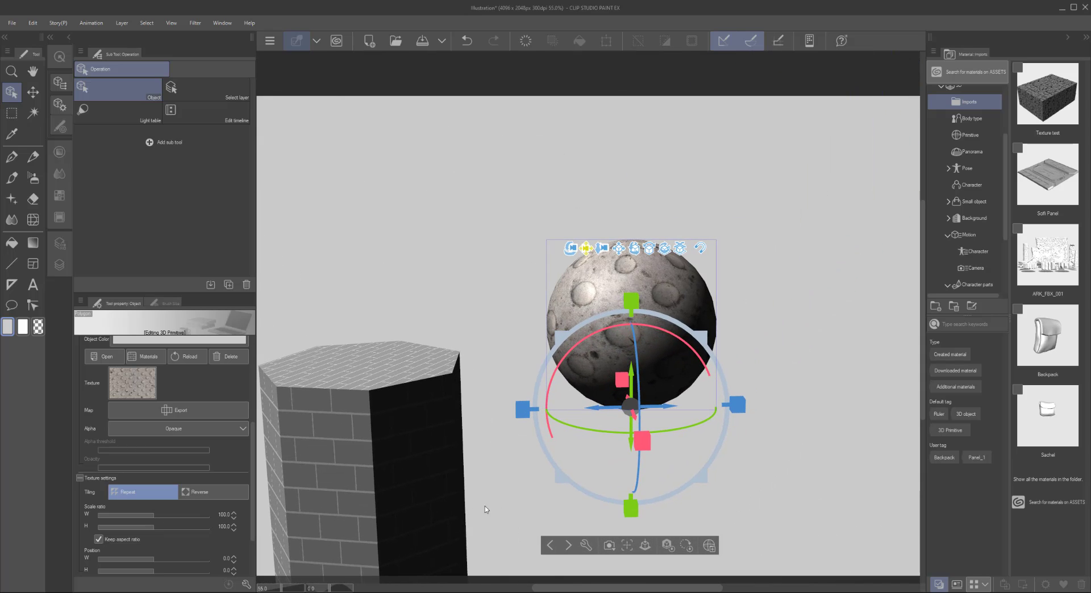
pyautogui.click(842, 339)
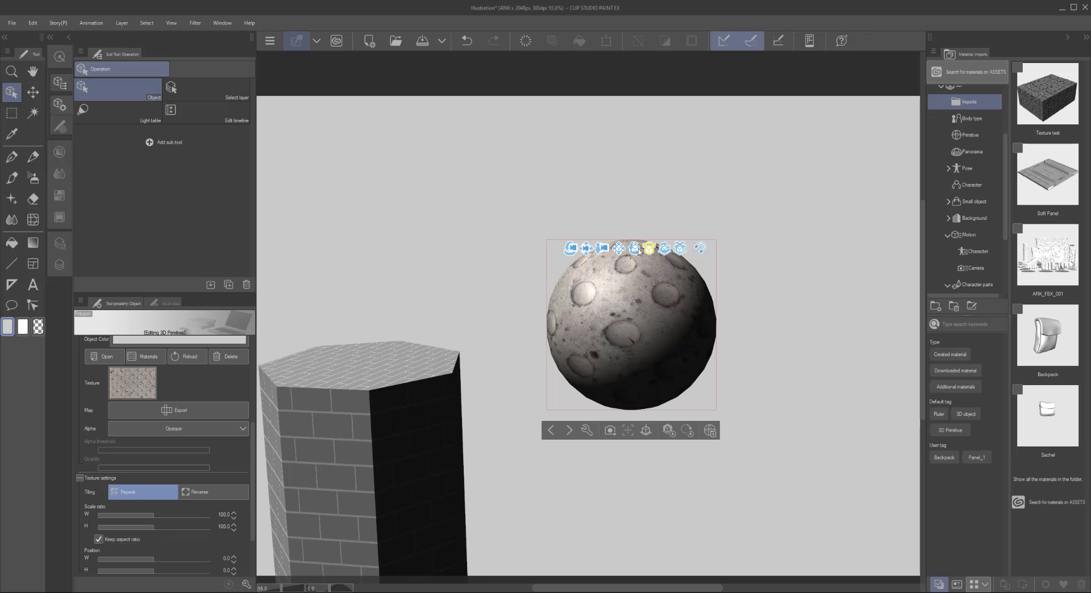
pyautogui.moveTo(656, 252); pyautogui.dragTo(544, 276)
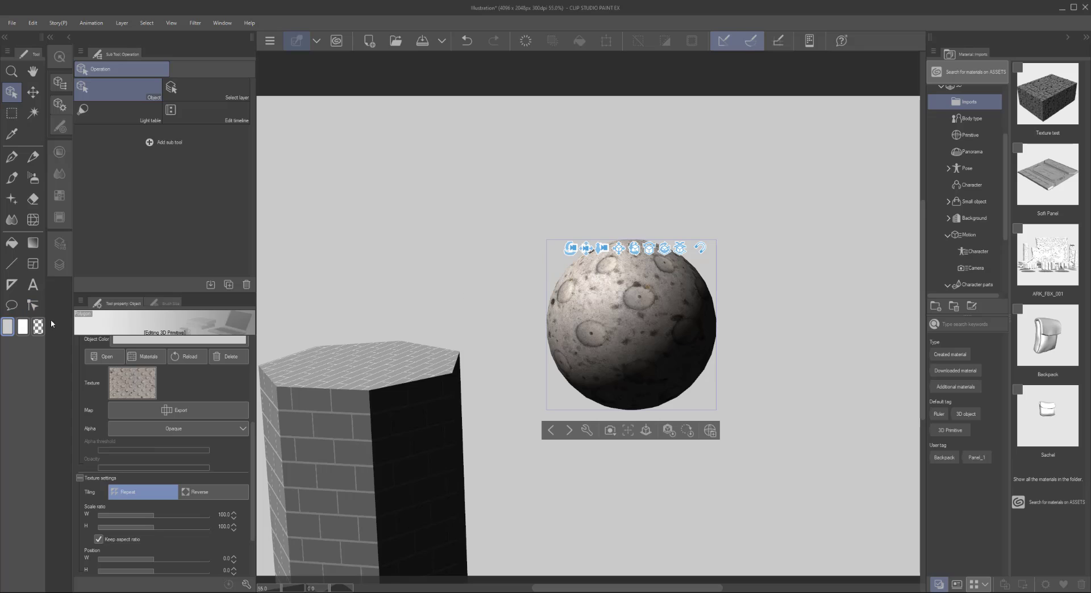
# Replace the sphere's texture with the image file TexturesCom_BrickMessy0005_2_M.jpg and rotate the sphere
pyautogui.click(142, 359)
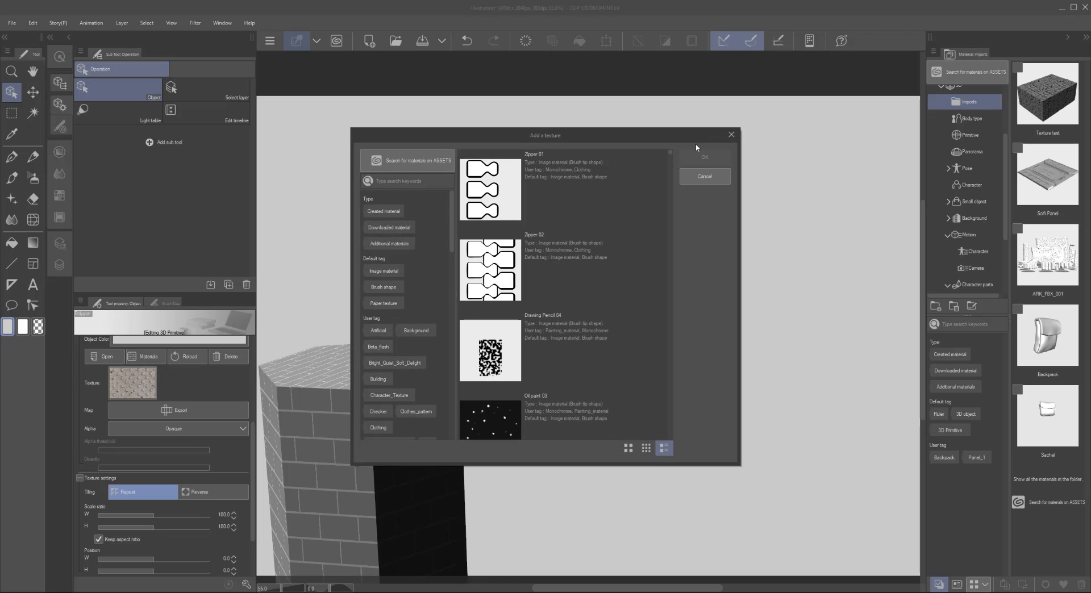
pyautogui.click(732, 135)
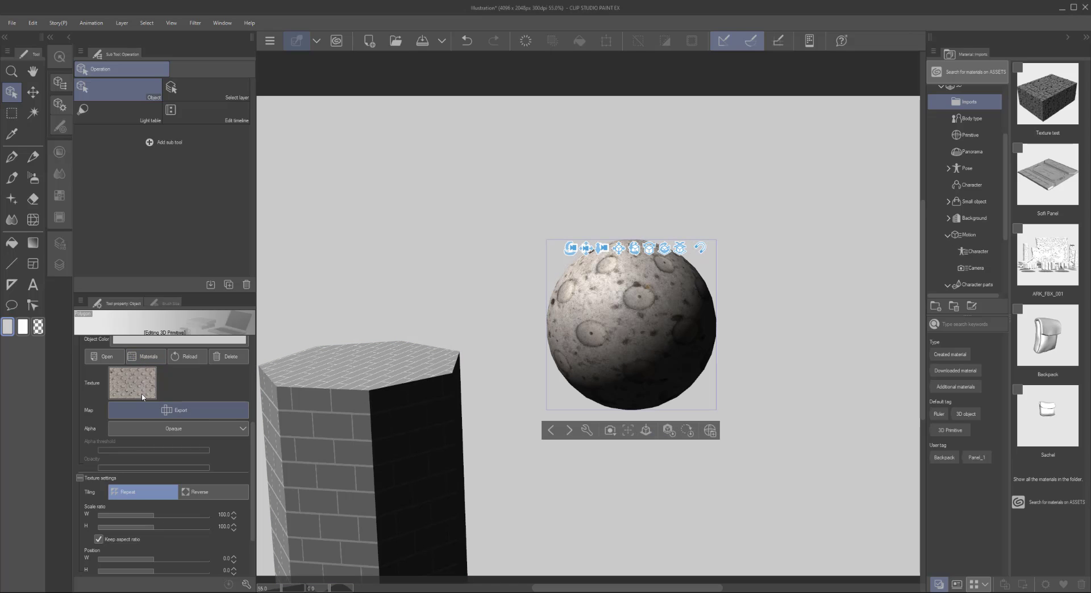
pyautogui.click(143, 398)
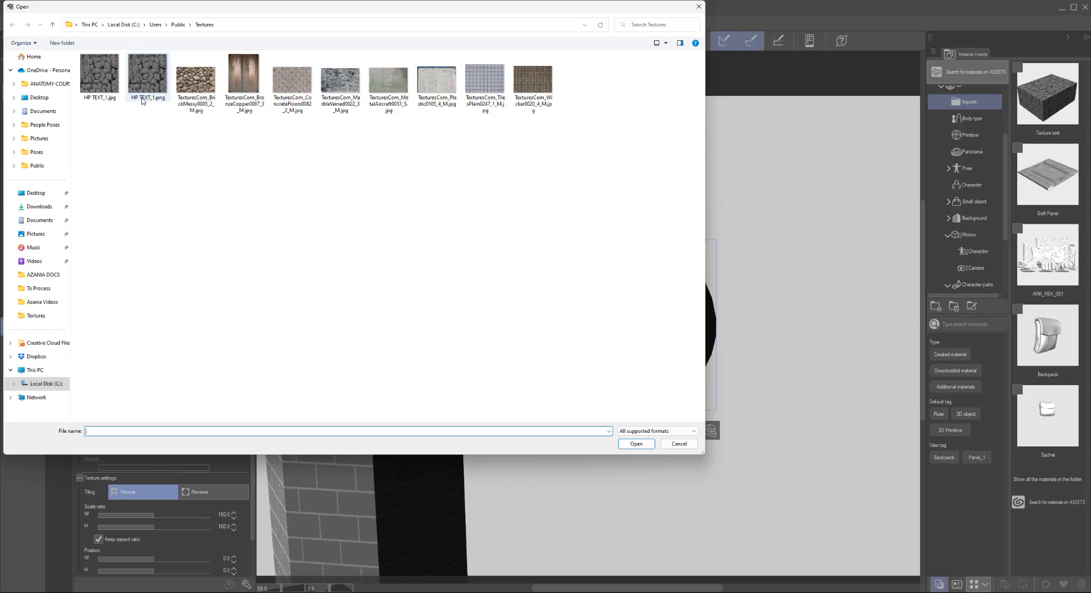
pyautogui.click(183, 86)
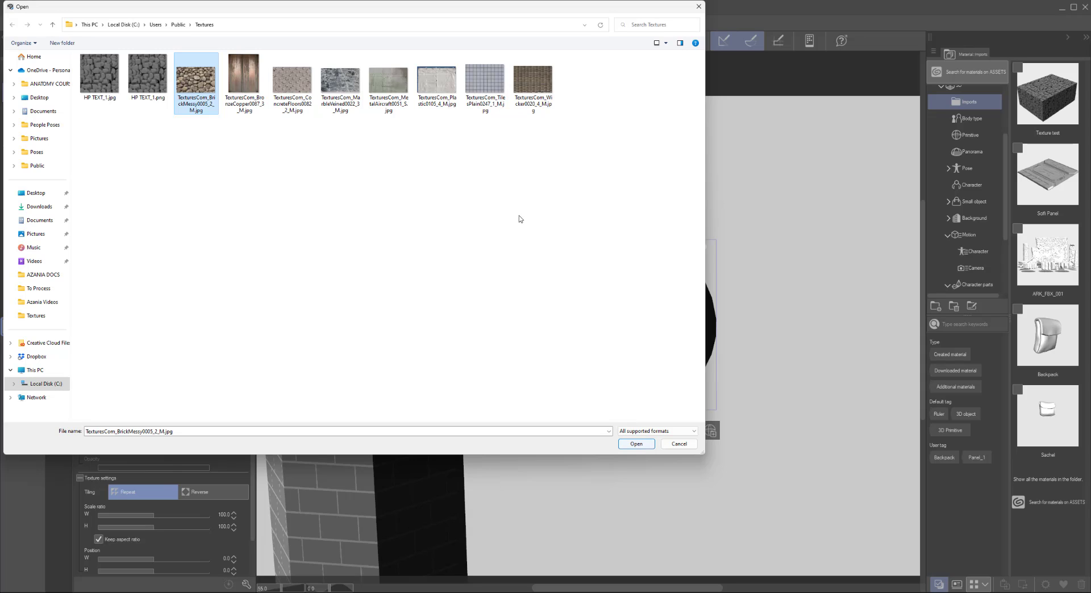
pyautogui.click(646, 445)
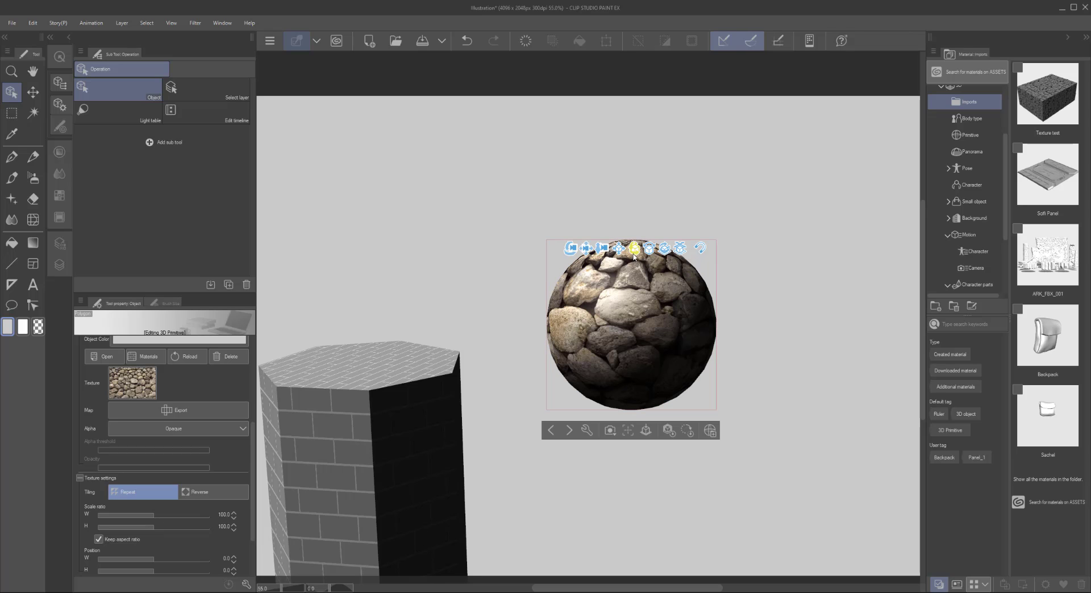
pyautogui.moveTo(664, 248); pyautogui.dragTo(575, 366)
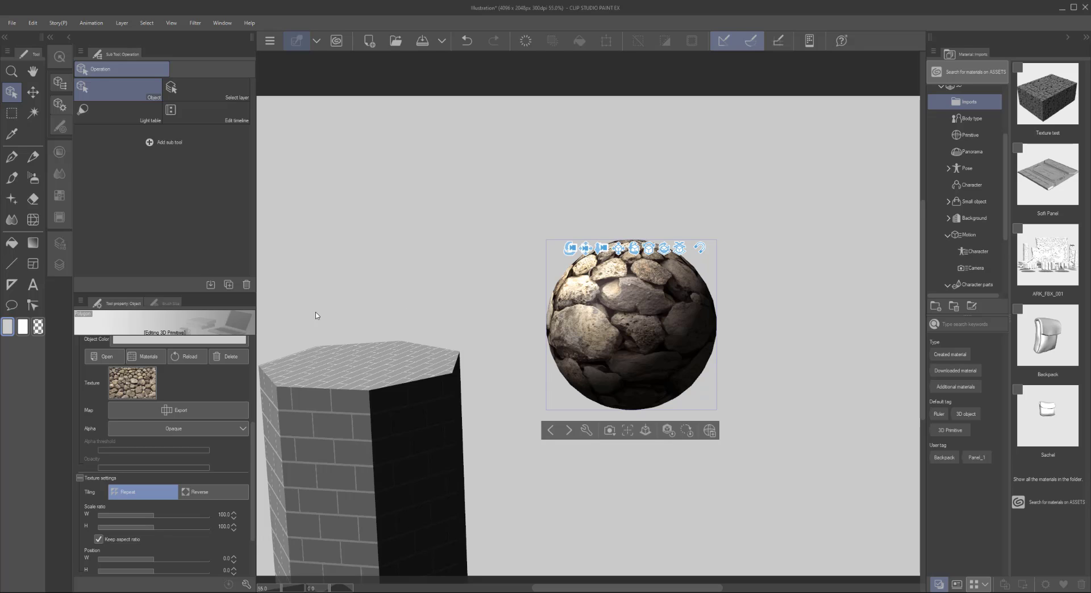
# Apply the Chalk image material from the material library as the sphere's texture
pyautogui.click(147, 356)
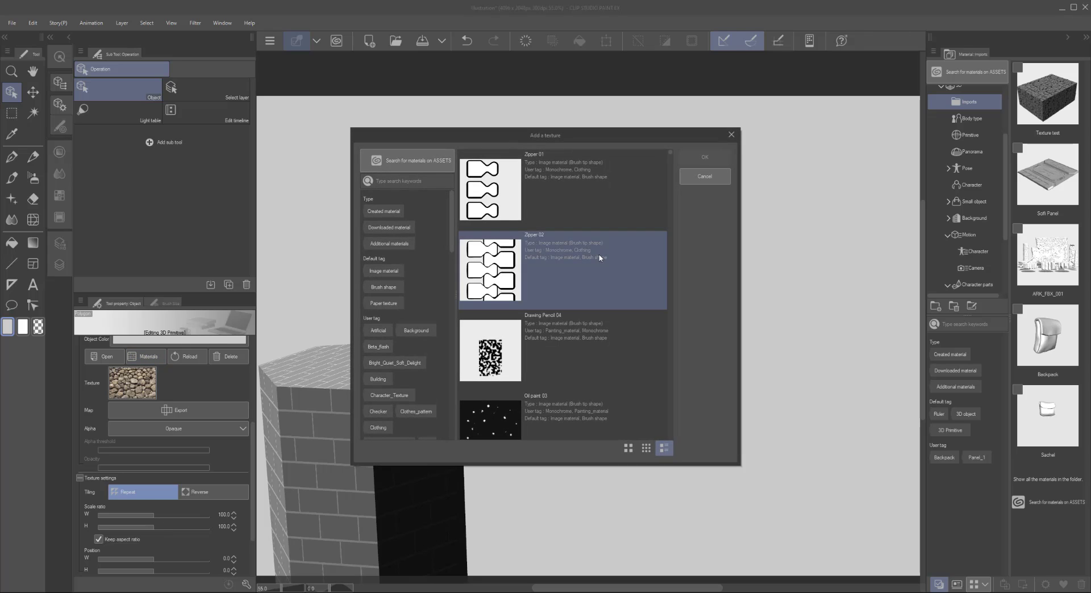
pyautogui.scroll(-10, 601, 257)
pyautogui.scroll(-2, 601, 258)
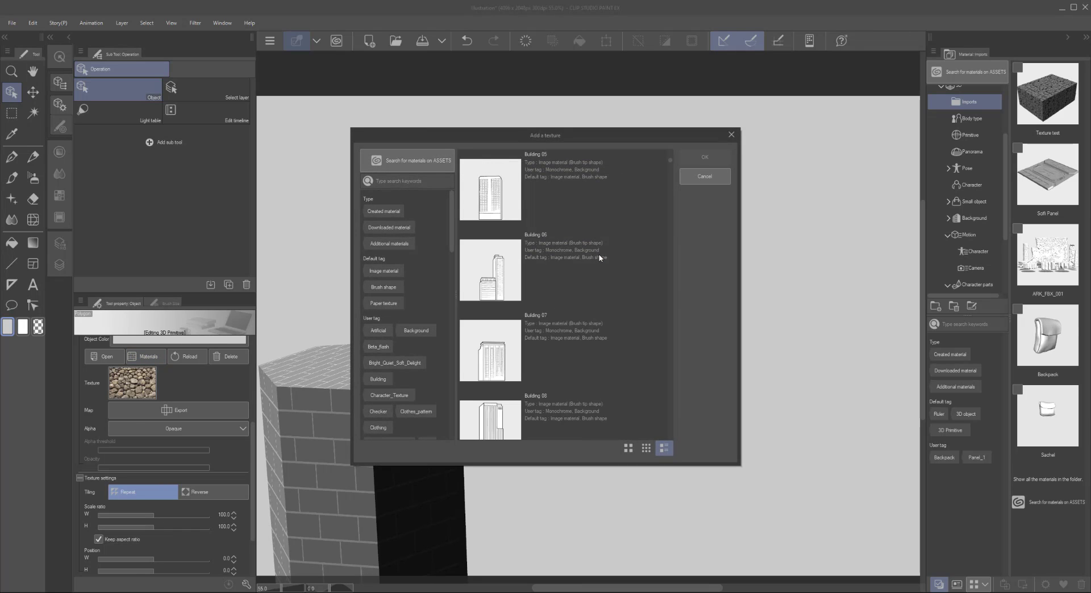
pyautogui.scroll(-15, 601, 258)
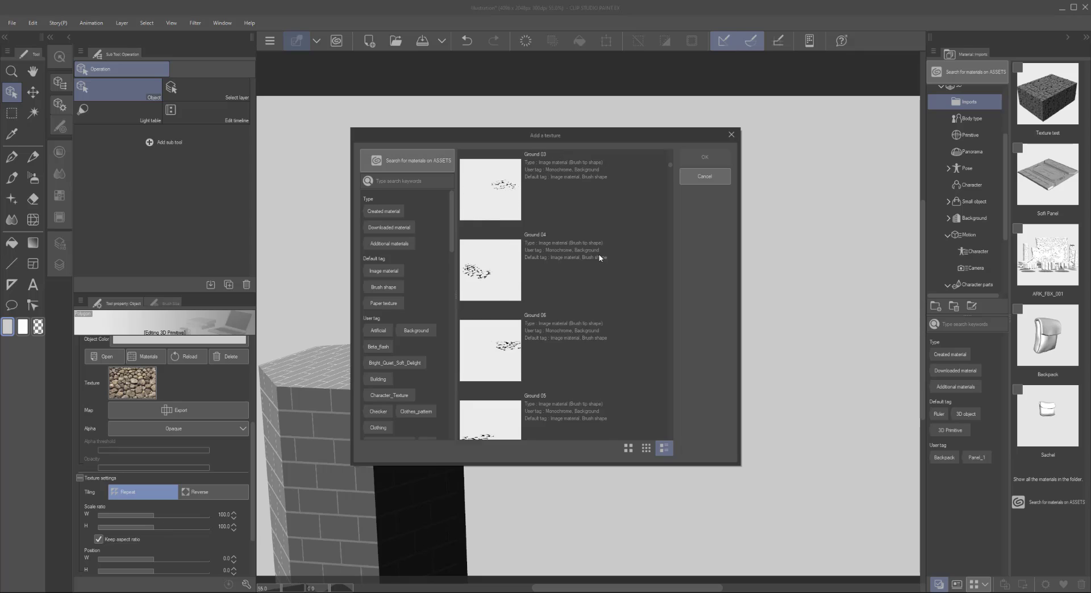
pyautogui.scroll(-3, 601, 258)
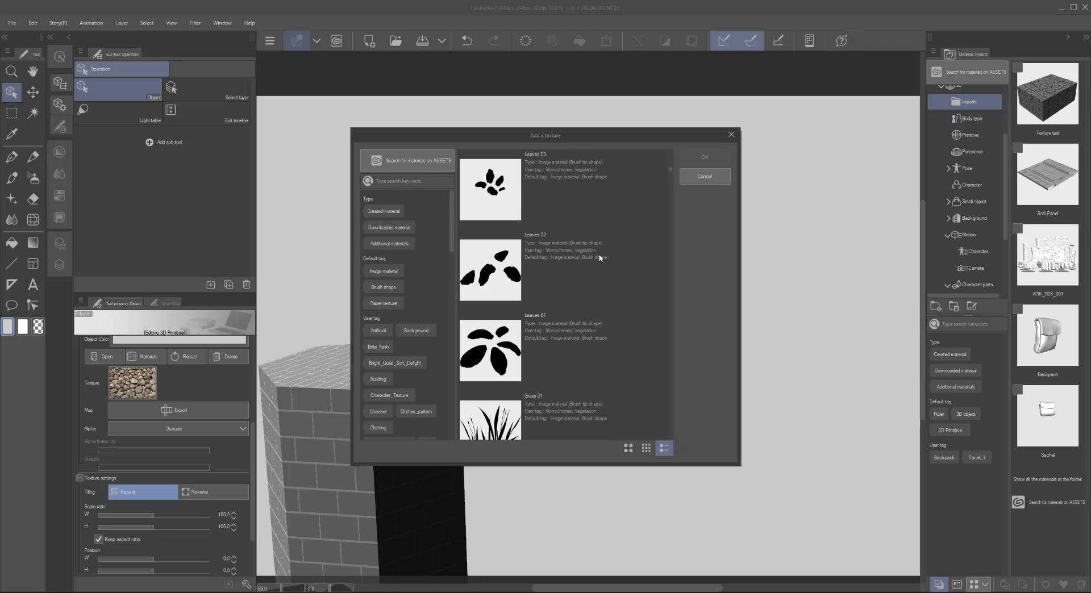
pyautogui.scroll(-8, 601, 258)
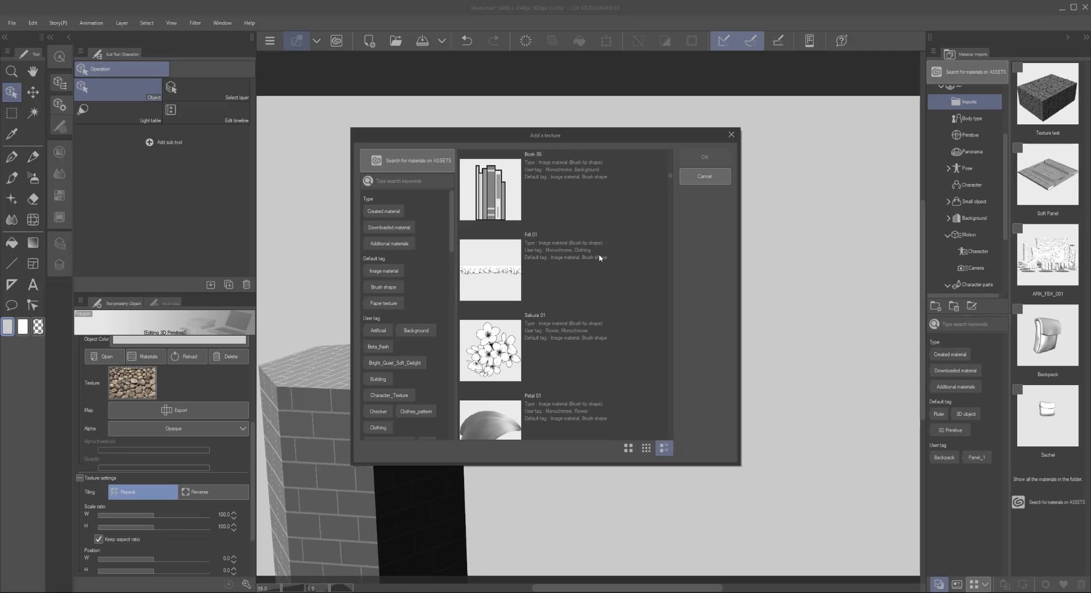
pyautogui.scroll(-10, 600, 258)
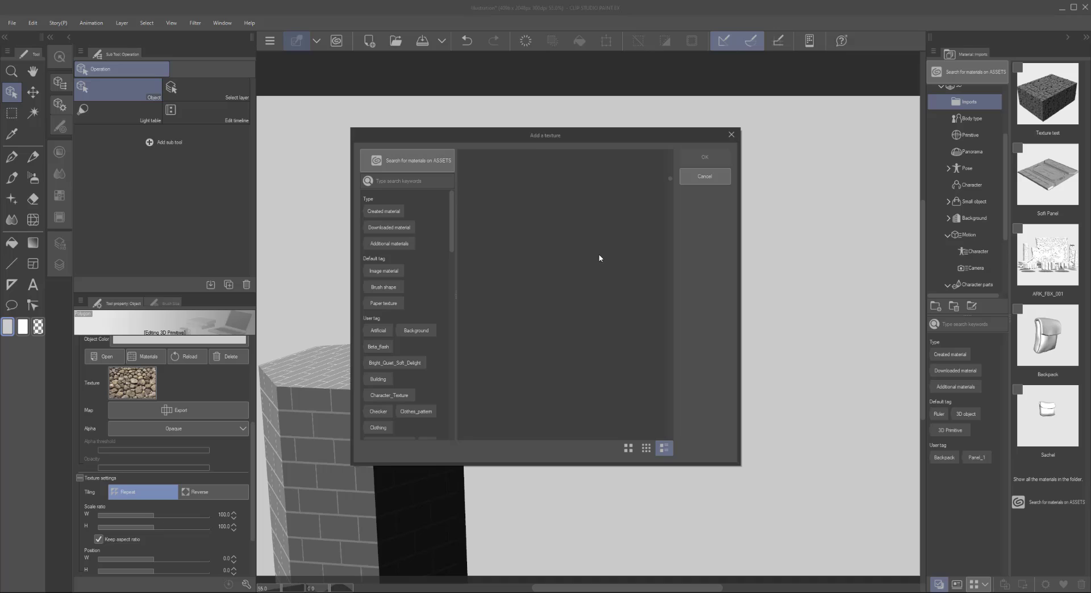
pyautogui.scroll(-3, 604, 354)
pyautogui.click(606, 355)
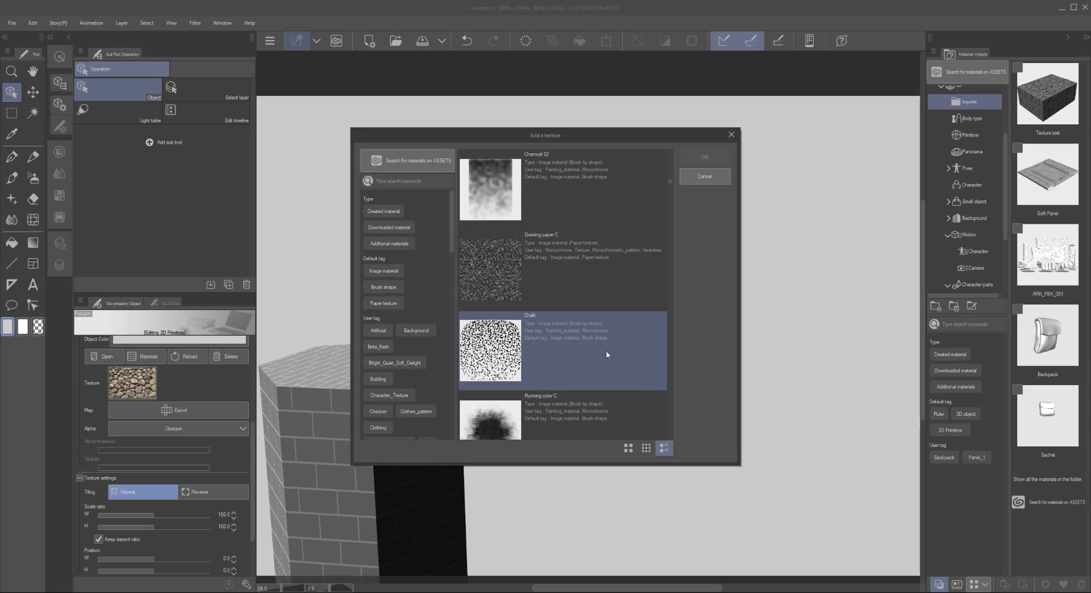
pyautogui.click(523, 267)
pyautogui.click(557, 368)
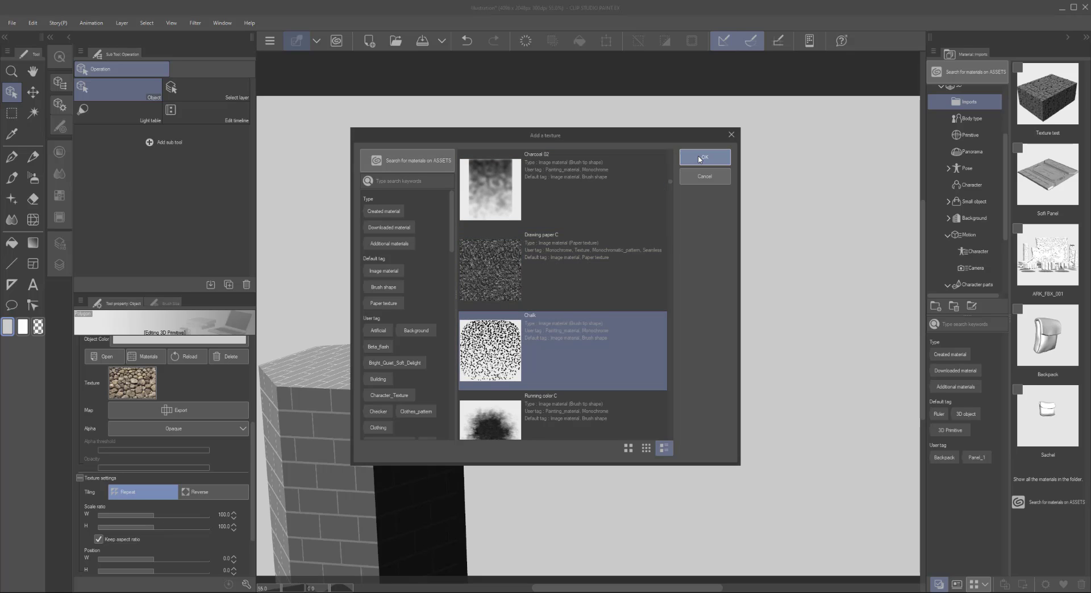
pyautogui.click(705, 158)
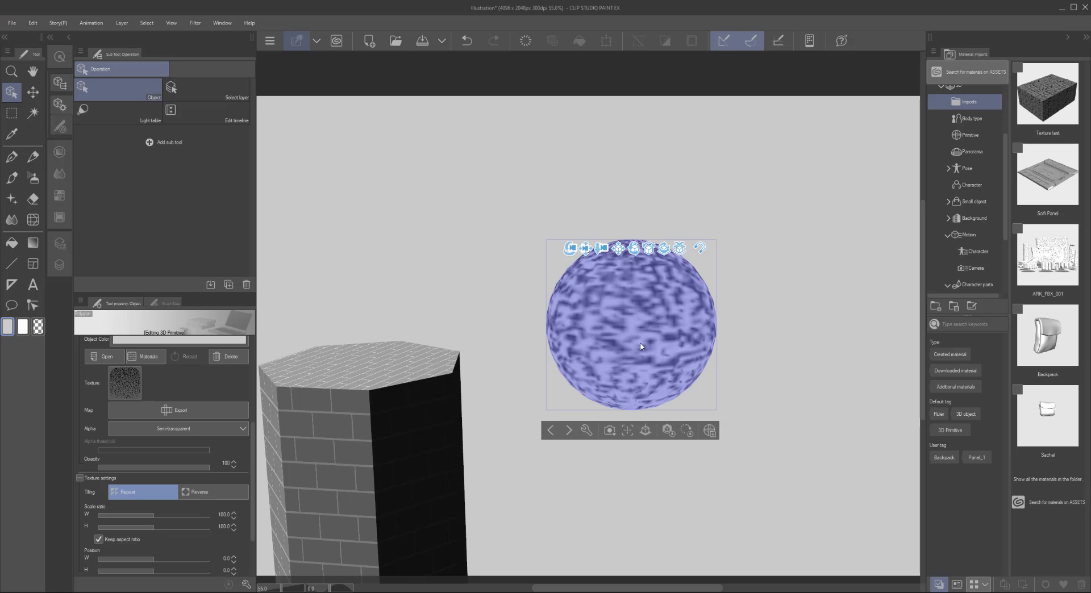
# Reduce the scale ratio of the sphere's texture to 26.5 with the aspect ratio kept
pyautogui.click(168, 515)
pyautogui.moveTo(155, 516); pyautogui.dragTo(130, 513)
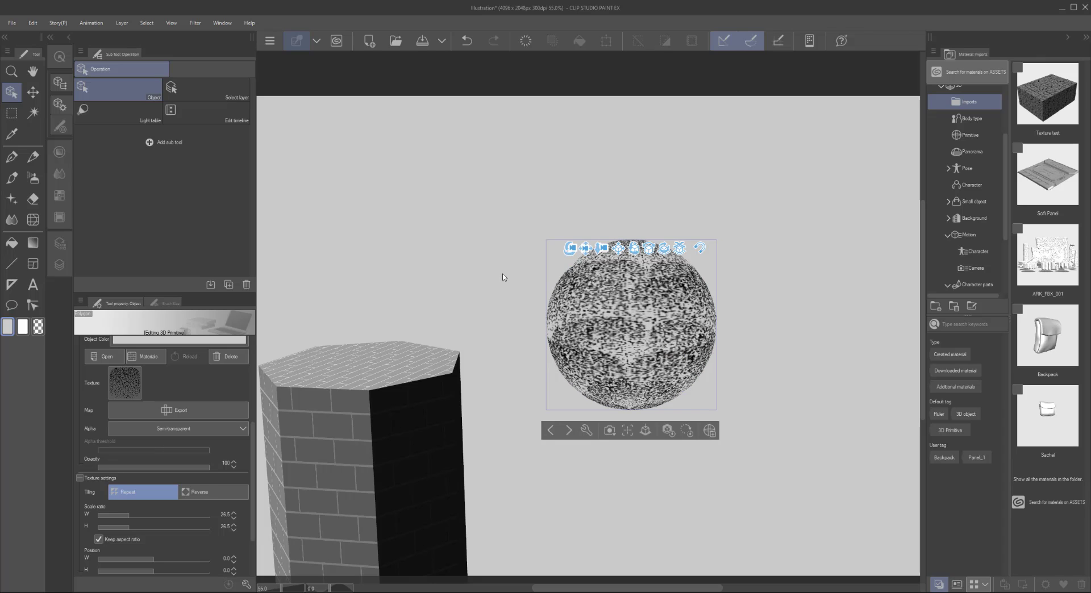
# Examine the textured sphere and the brick-patterned pillars from several camera angles
pyautogui.moveTo(586, 248); pyautogui.dragTo(697, 254)
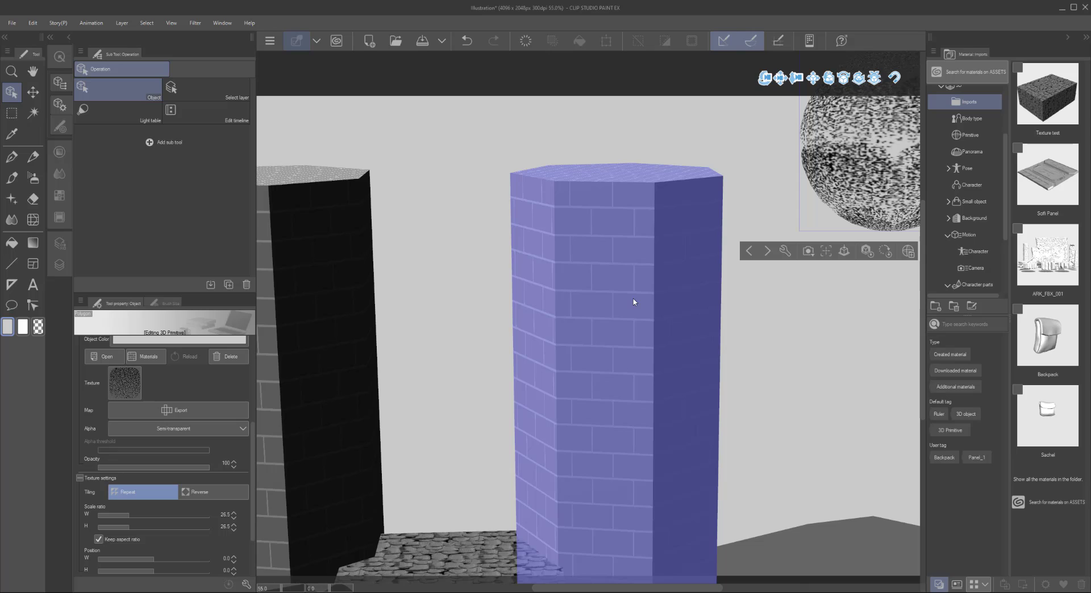
pyautogui.moveTo(635, 302); pyautogui.dragTo(634, 302, button='right')
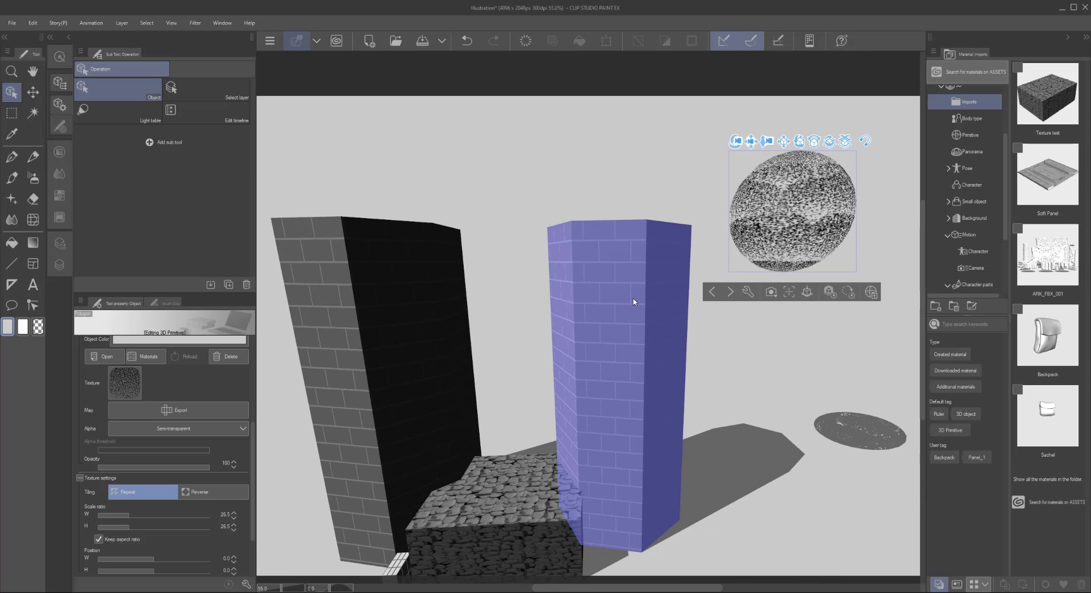
pyautogui.scroll(2, 634, 302)
pyautogui.click(610, 304)
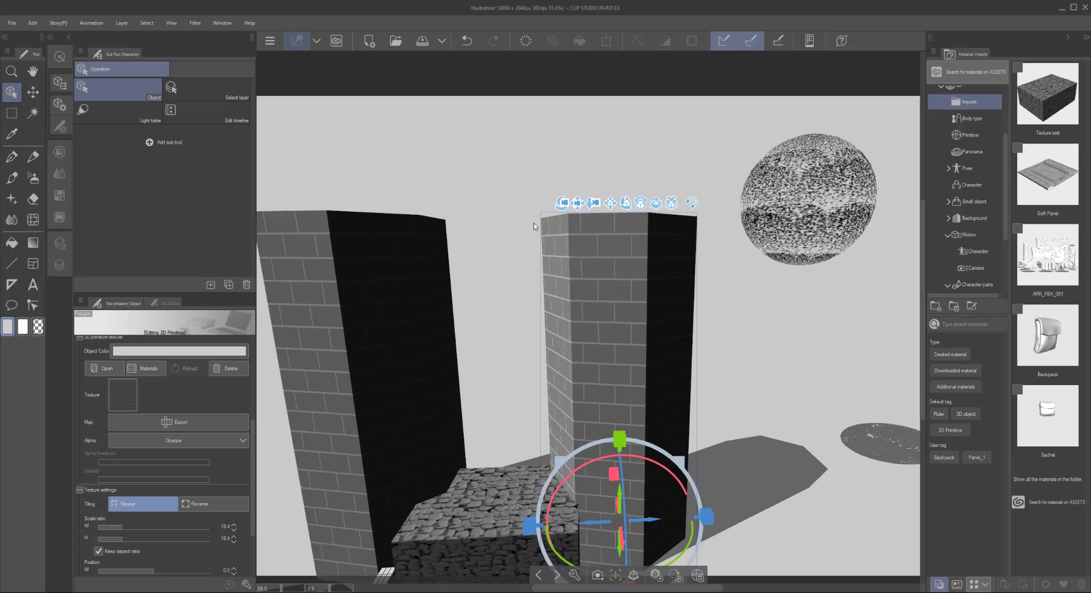
pyautogui.moveTo(563, 205); pyautogui.dragTo(597, 200)
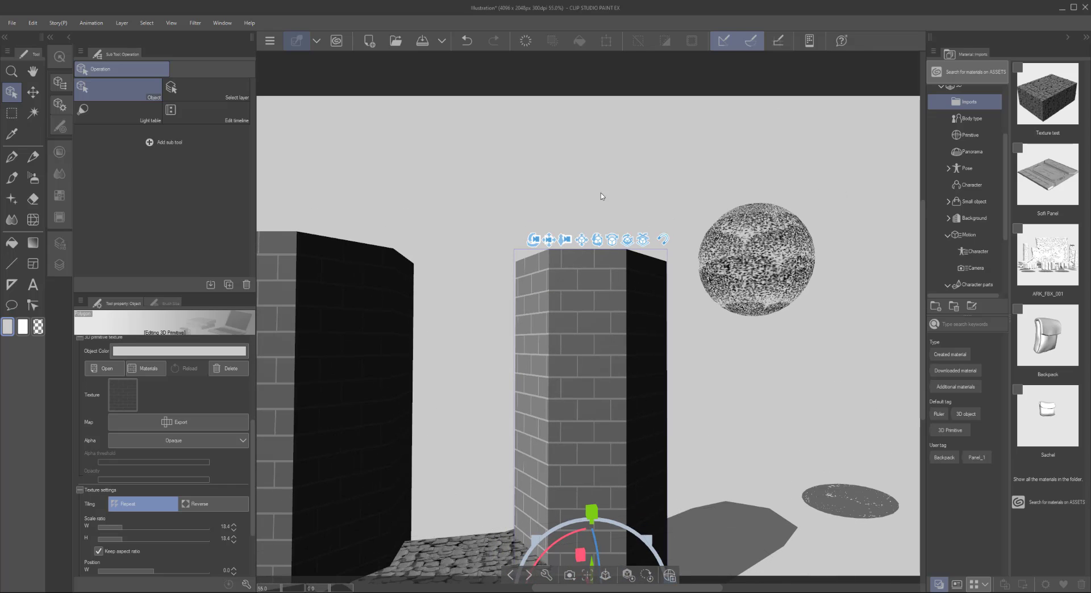
pyautogui.moveTo(1030, 128); pyautogui.dragTo(626, 334)
pyautogui.moveTo(547, 337); pyautogui.dragTo(568, 167)
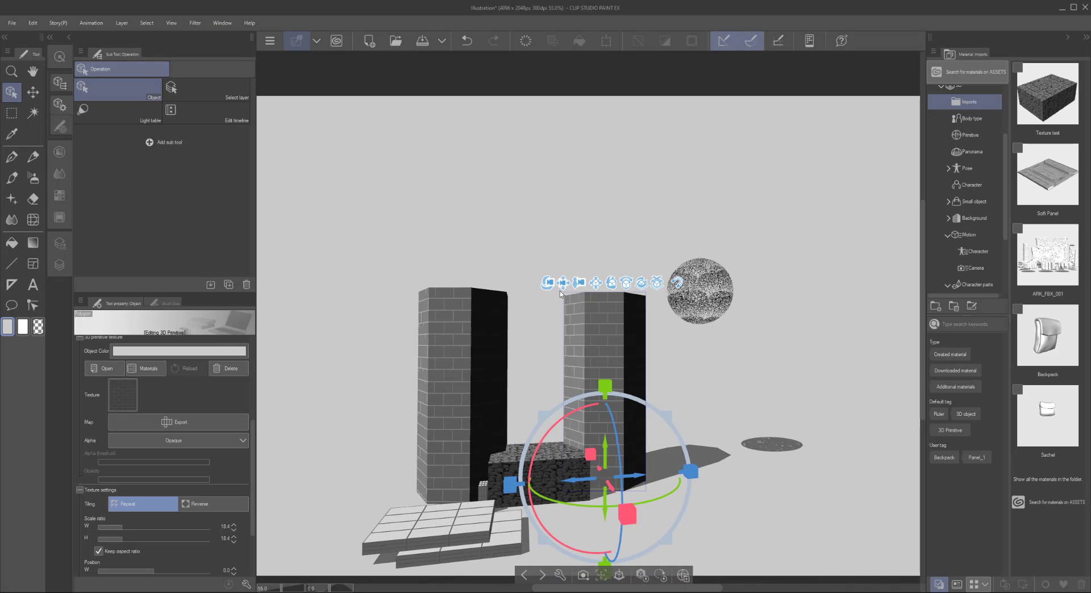
pyautogui.moveTo(549, 278); pyautogui.dragTo(520, 332)
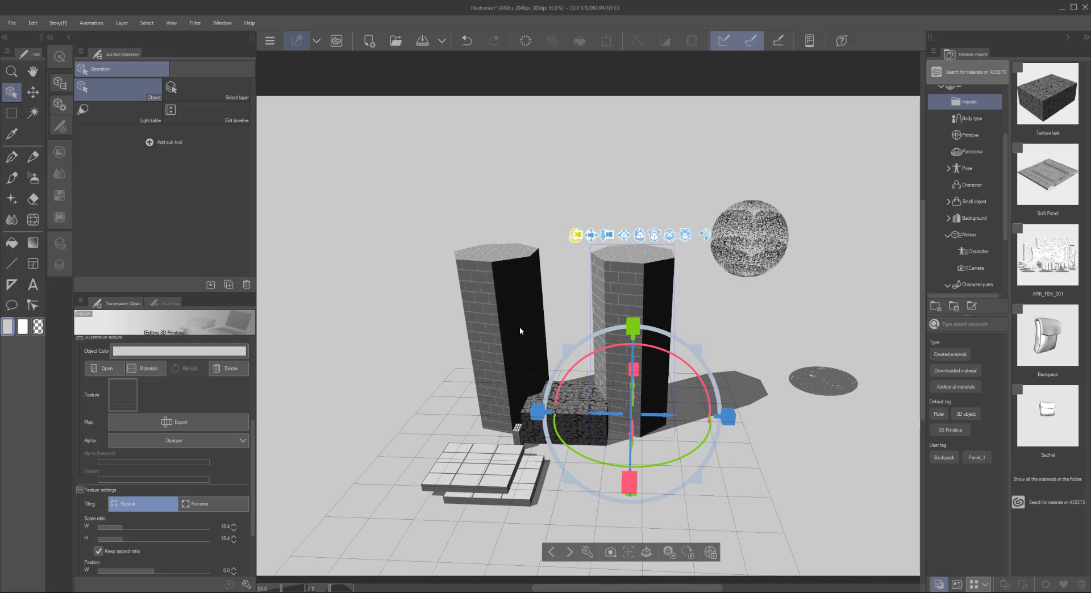
# Move the upper tiled panel off the stack and place it beside the other panel, in front of the right-hand pillar
pyautogui.click(479, 477)
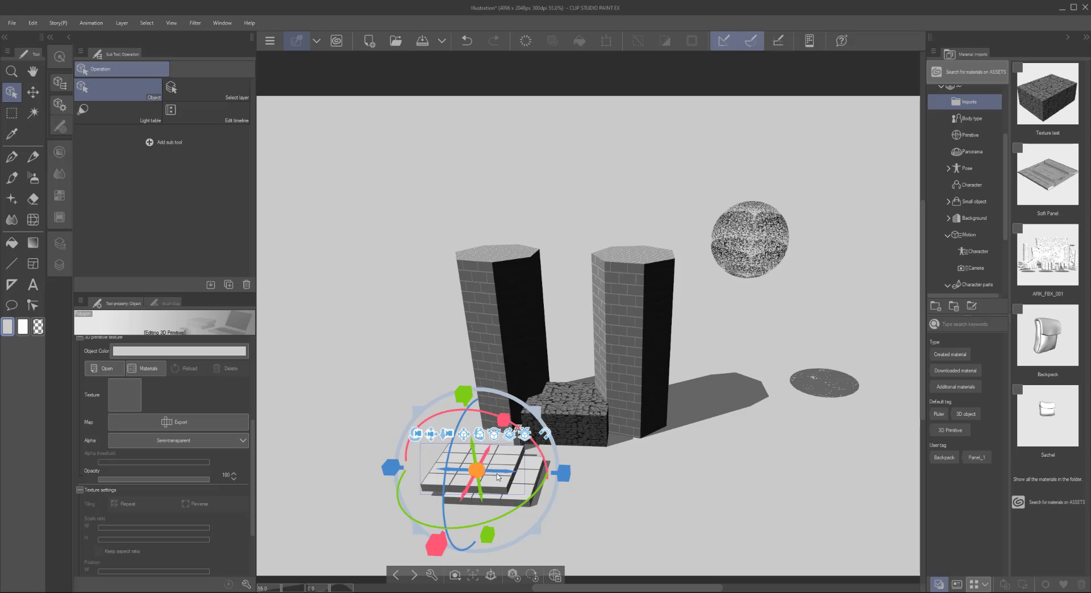
pyautogui.moveTo(534, 473); pyautogui.dragTo(638, 454)
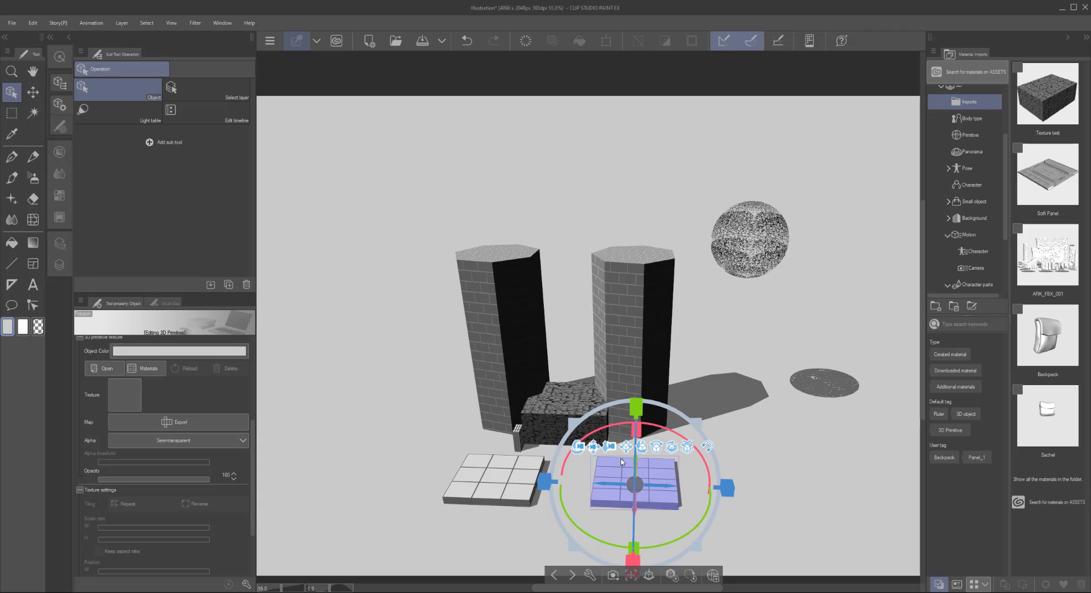
pyautogui.moveTo(602, 488)
pyautogui.mouseDown()
pyautogui.moveTo(547, 478)
pyautogui.moveTo(613, 479)
pyautogui.mouseUp()
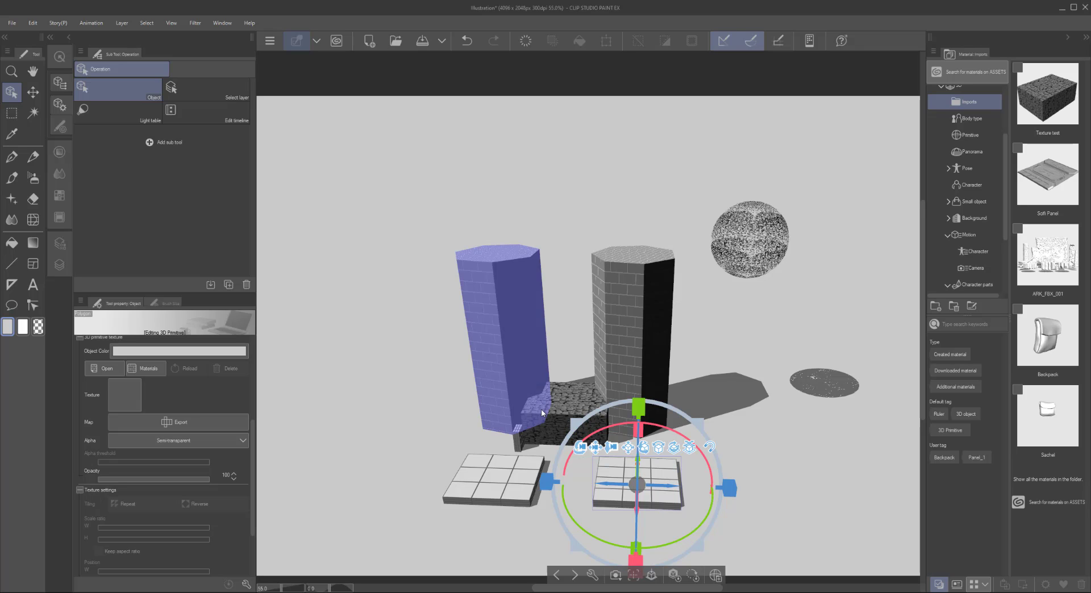
# Move the stone-textured block forward between the two tiled panels and rotate it about its vertical axis
pyautogui.click(573, 416)
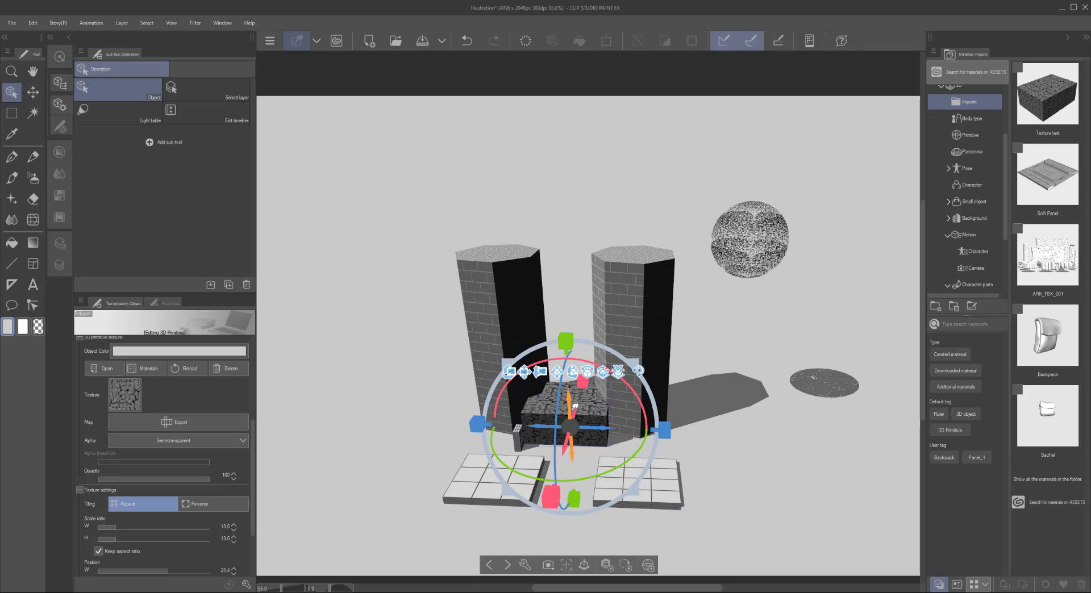
pyautogui.moveTo(566, 449); pyautogui.dragTo(555, 500)
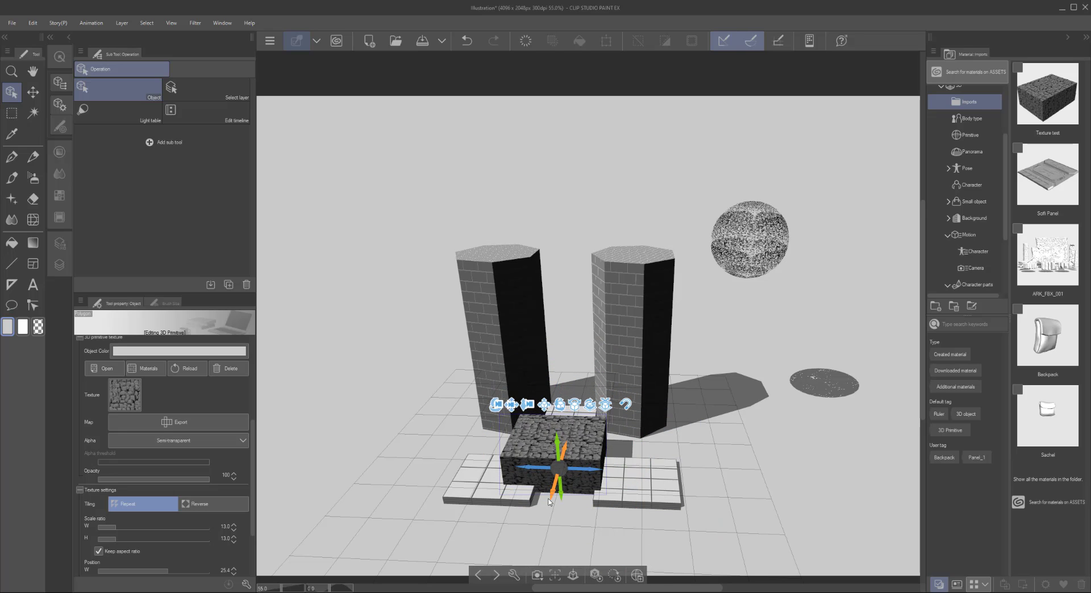
pyautogui.moveTo(526, 403); pyautogui.dragTo(544, 466)
pyautogui.moveTo(355, 508); pyautogui.dragTo(422, 81)
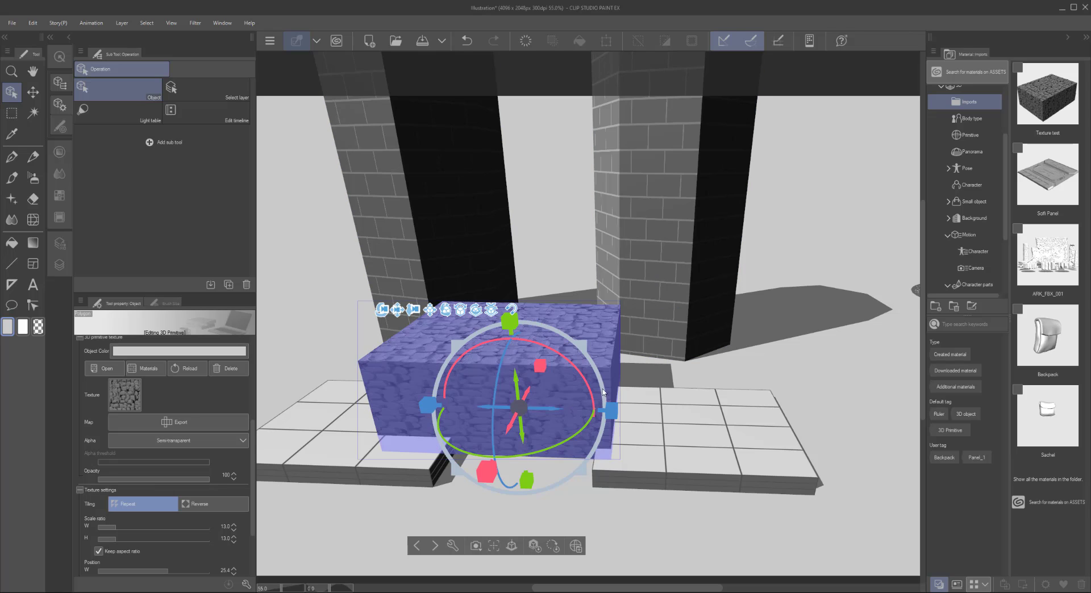
pyautogui.moveTo(566, 440); pyautogui.dragTo(434, 430)
pyautogui.moveTo(427, 427); pyautogui.dragTo(536, 379)
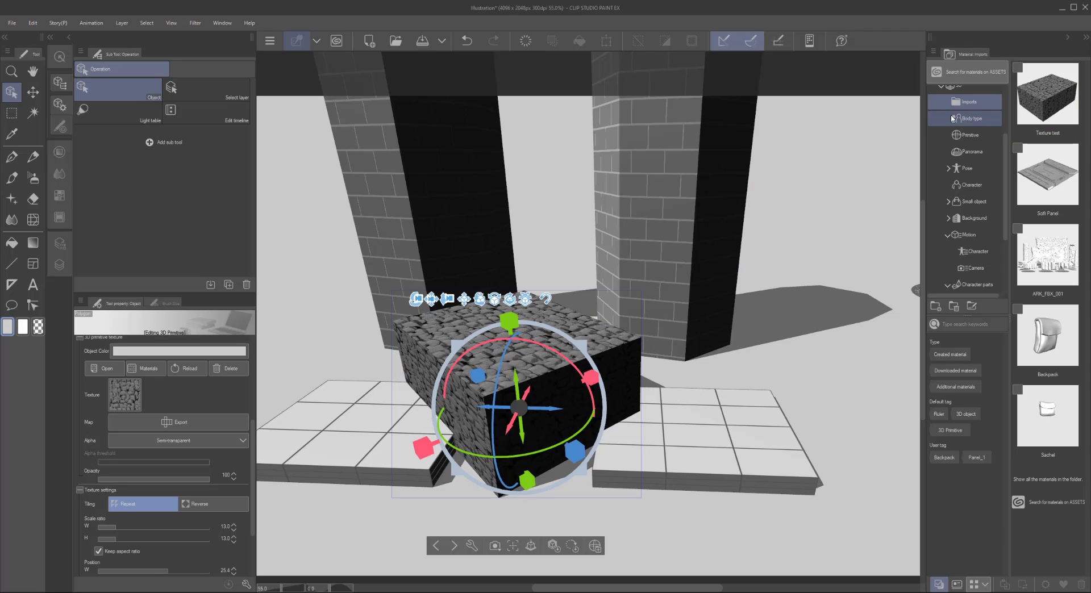
# Add a second stone-textured block from the 3D Imports materials, placing it over the right-hand tiled panel beside the first block
pyautogui.click(1047, 99)
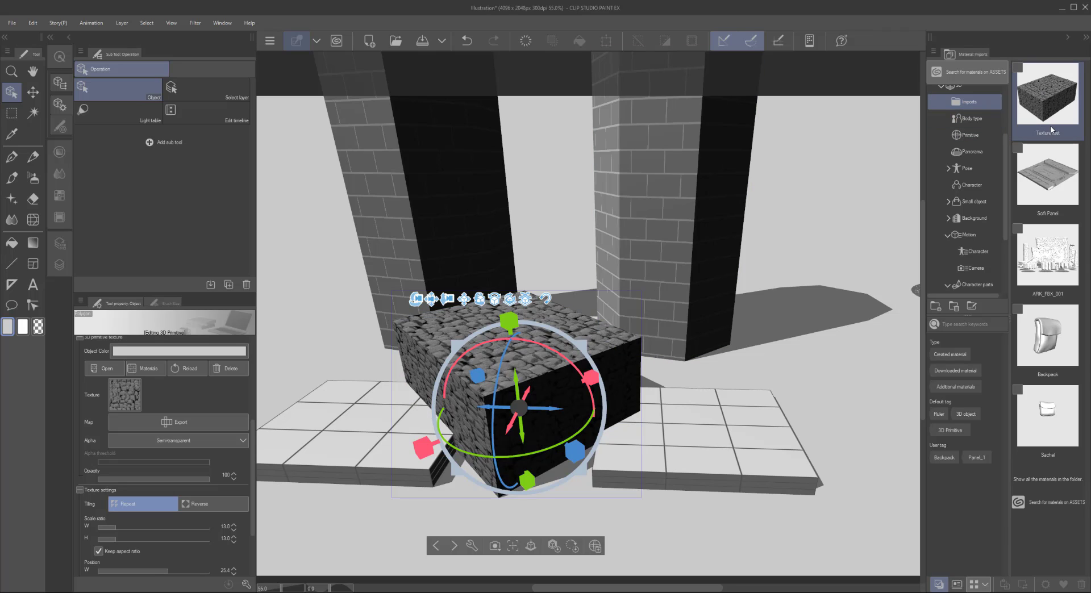
pyautogui.moveTo(1054, 94); pyautogui.dragTo(913, 388)
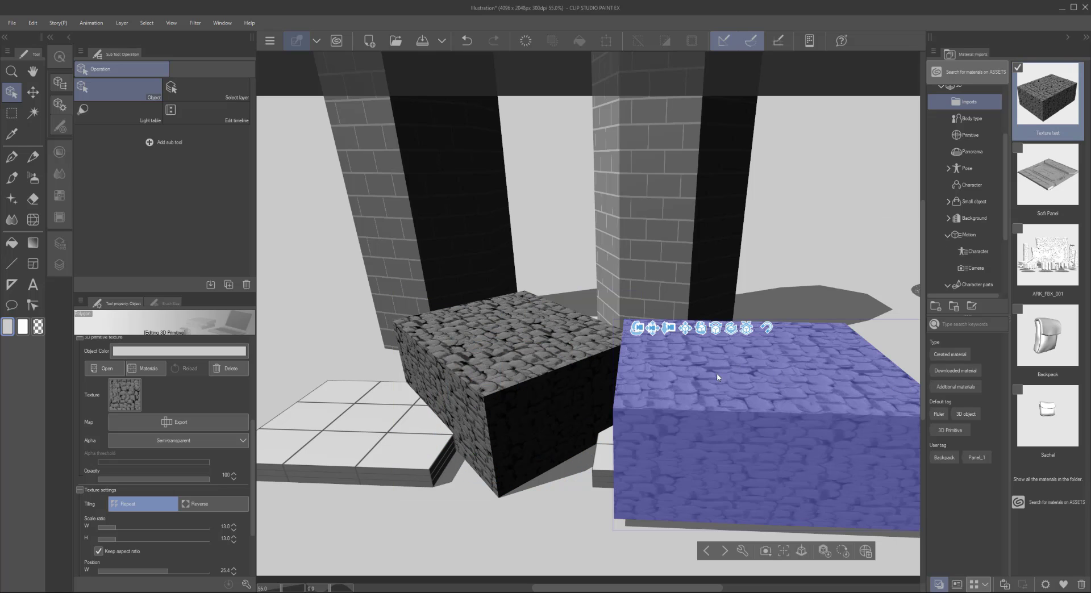
pyautogui.moveTo(643, 335); pyautogui.dragTo(684, 334)
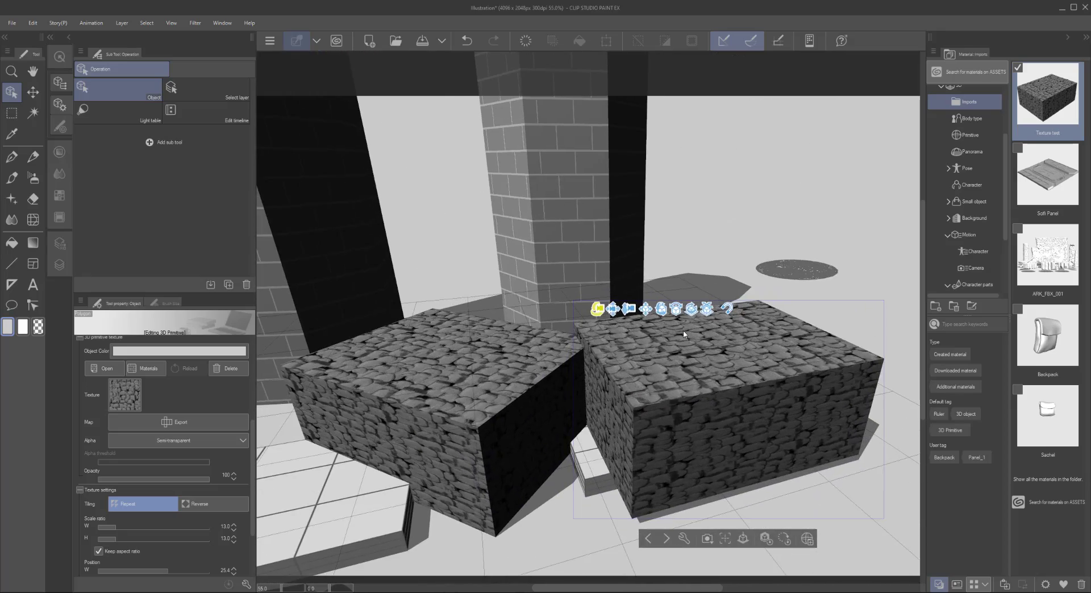
# Add a Floor 1 panel from the 3D Primitive materials and move it in front of the left-hand tiled panel
pyautogui.click(579, 263)
pyautogui.click(987, 134)
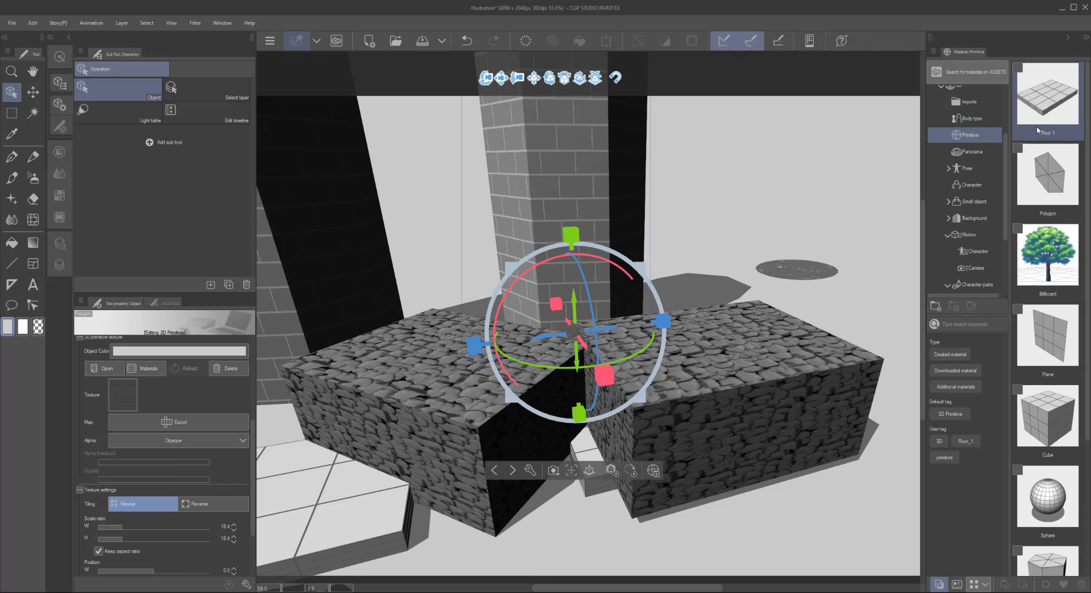
pyautogui.click(1047, 103)
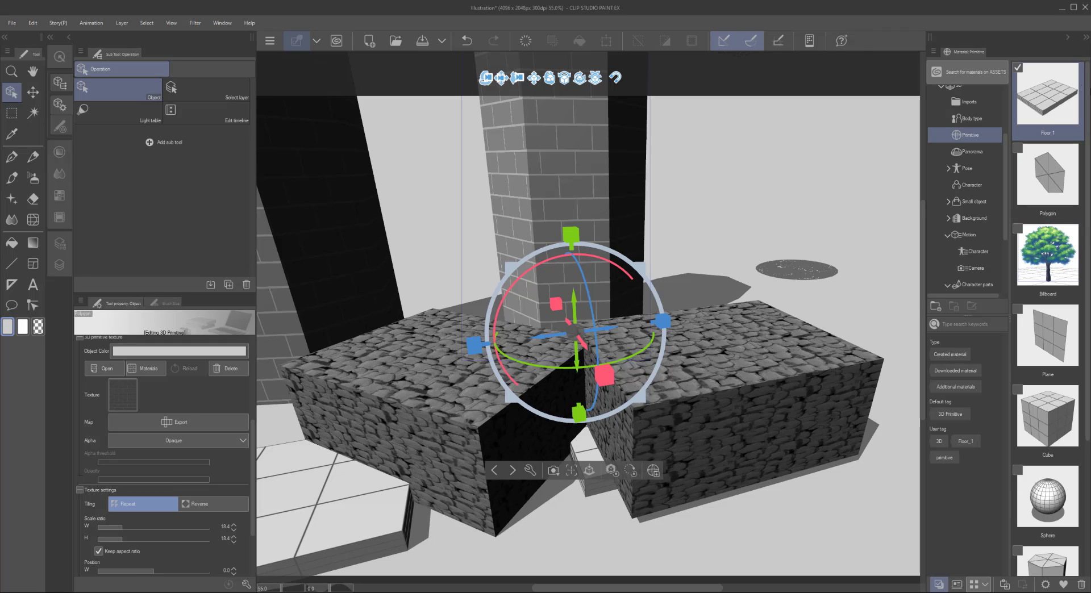
pyautogui.moveTo(1048, 103); pyautogui.dragTo(784, 524)
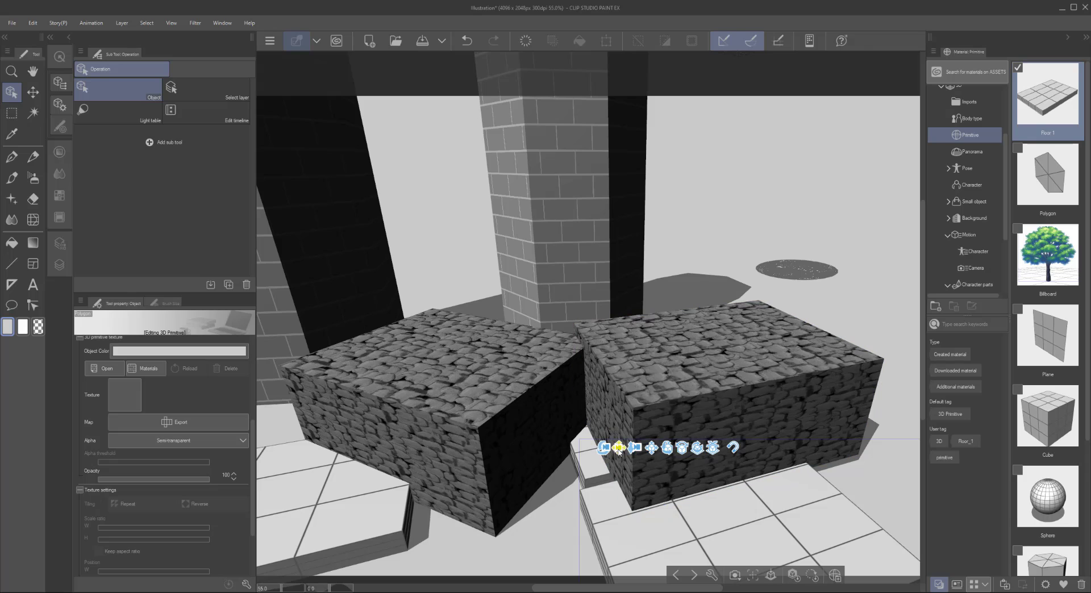
pyautogui.moveTo(635, 448); pyautogui.dragTo(606, 371)
pyautogui.scroll(-5, 606, 371)
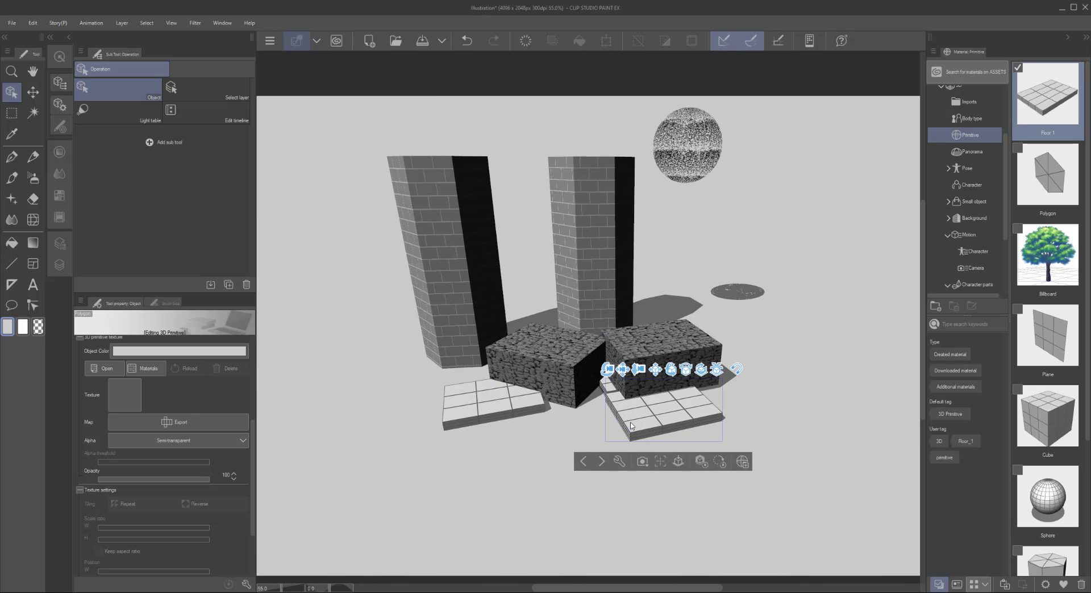
pyautogui.click(699, 399)
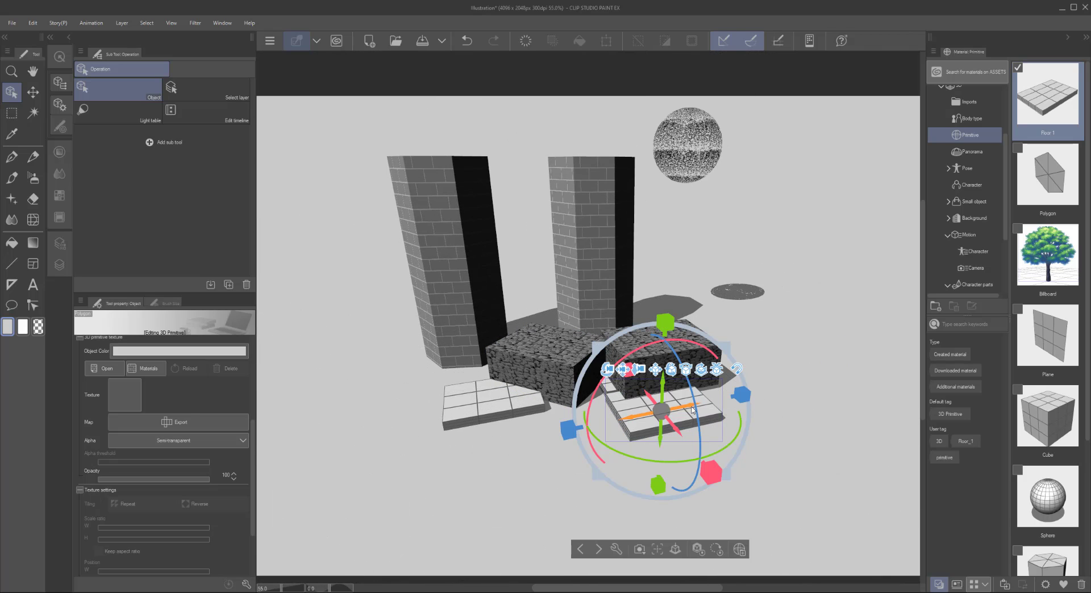
pyautogui.moveTo(698, 399); pyautogui.dragTo(372, 488)
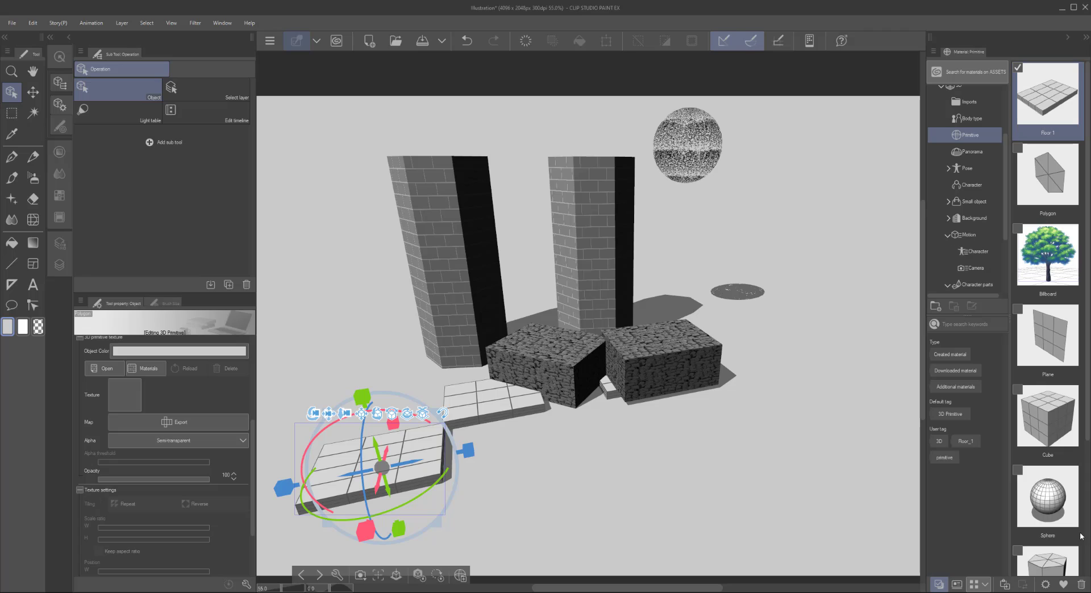
# Select the front-left floor panel and collapse its texture settings to view the remaining primitive properties
pyautogui.click(709, 146)
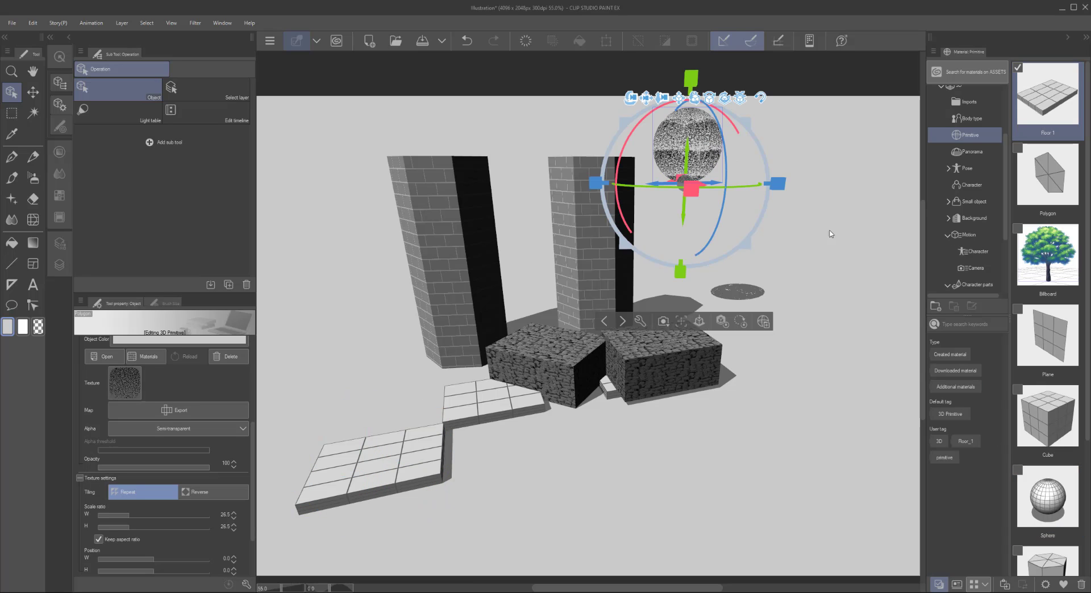
pyautogui.click(1053, 416)
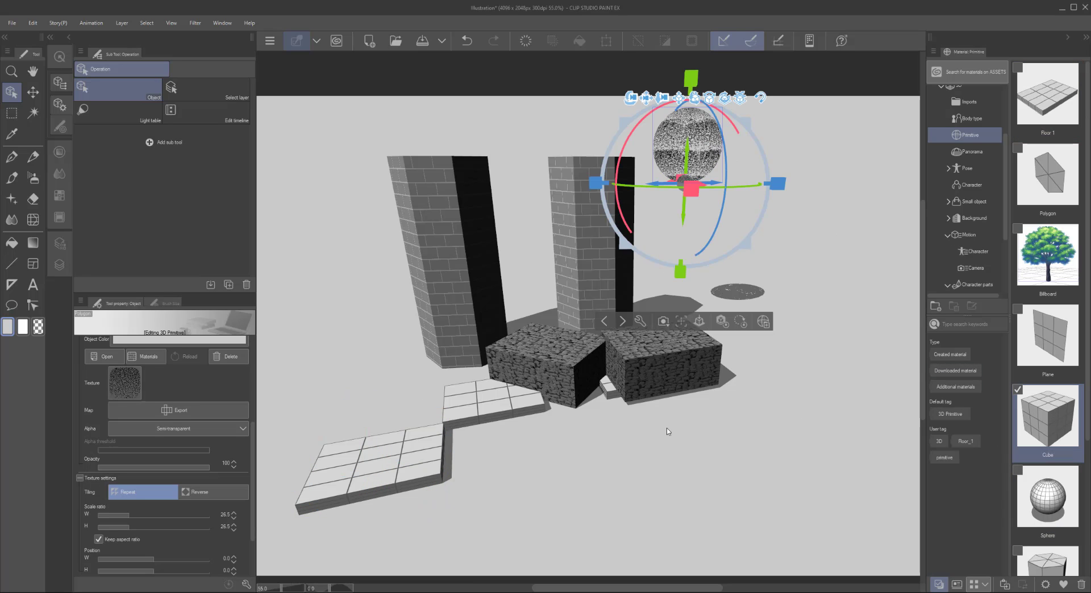
pyautogui.click(385, 452)
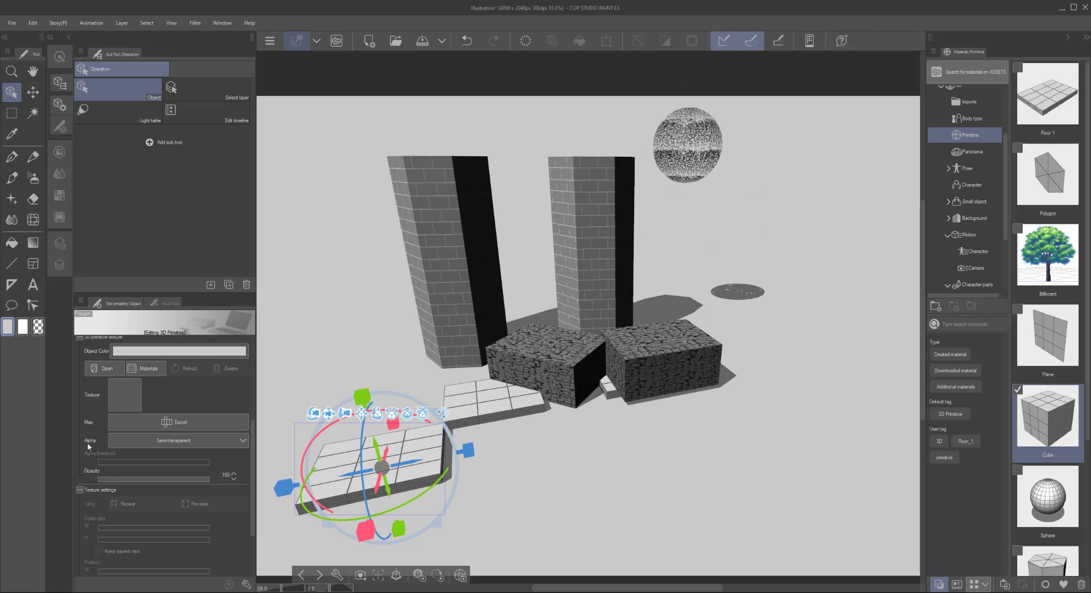
pyautogui.click(79, 489)
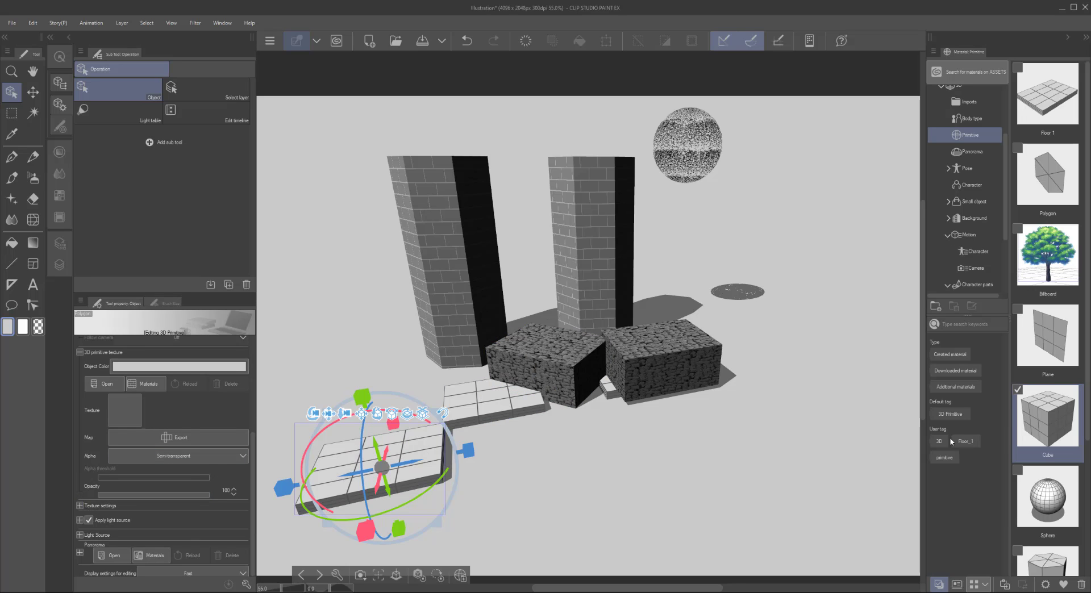
pyautogui.scroll(-3, 1048, 341)
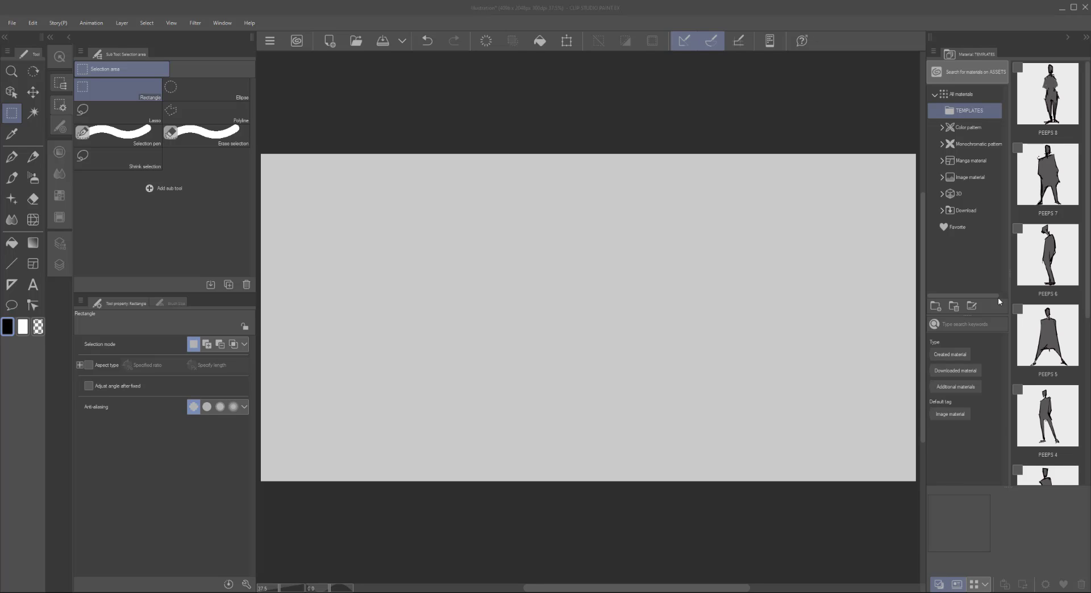
# Examine the PEEPS figure images stored in the TEMPLATES material folder
pyautogui.click(936, 97)
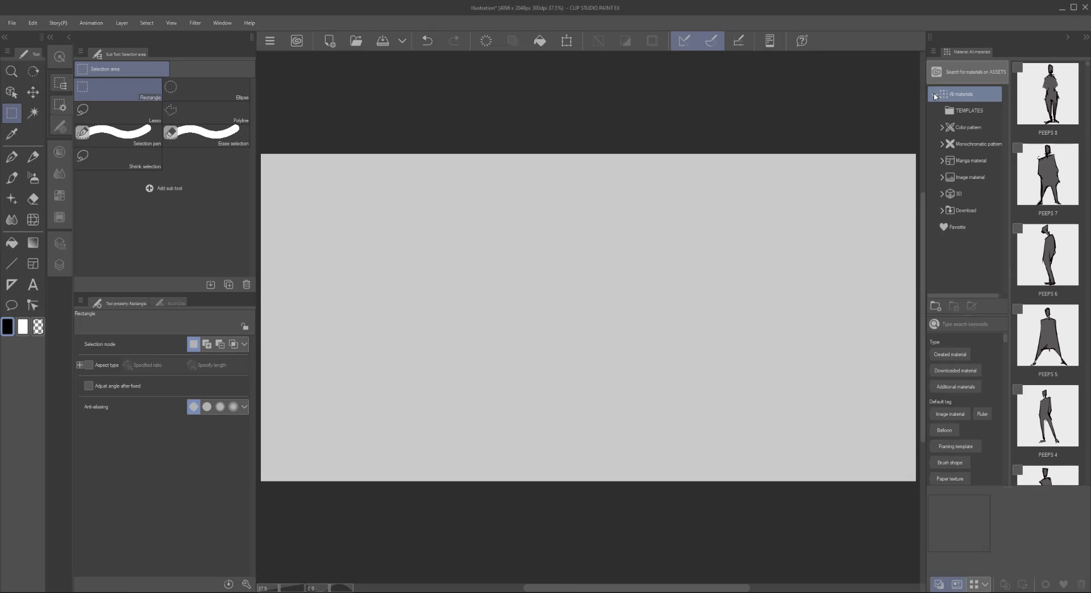
pyautogui.click(222, 24)
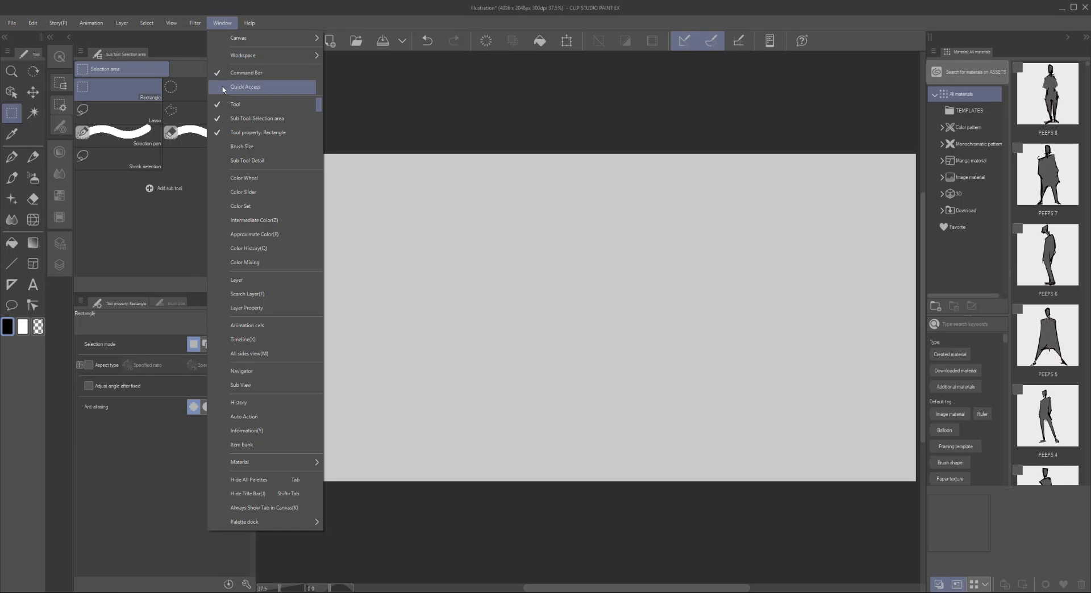
pyautogui.click(976, 101)
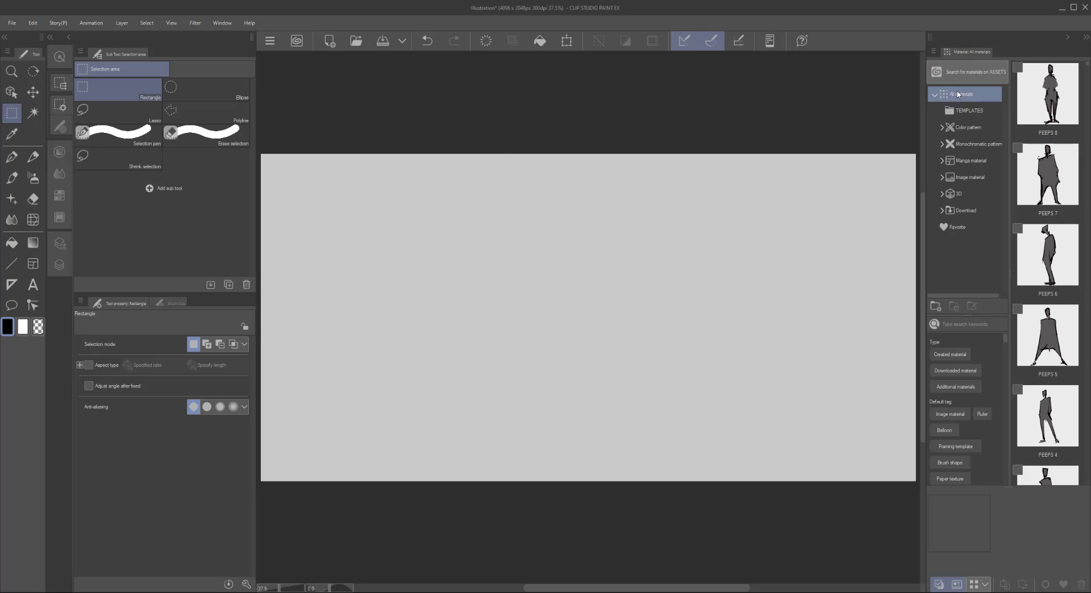
pyautogui.click(959, 114)
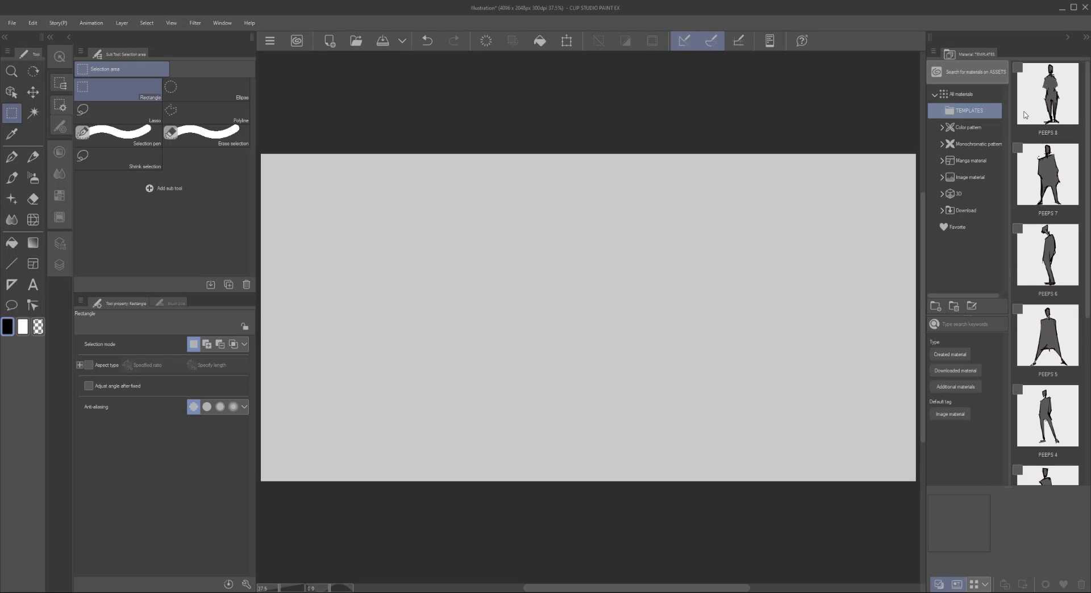
pyautogui.click(1065, 118)
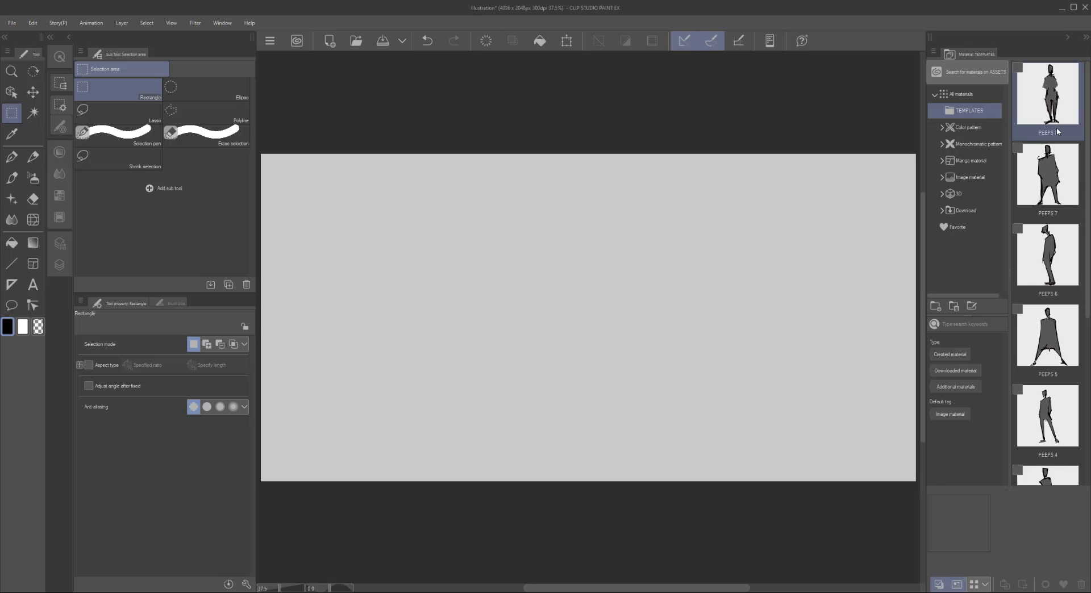
pyautogui.scroll(-4, 1058, 131)
pyautogui.click(1042, 217)
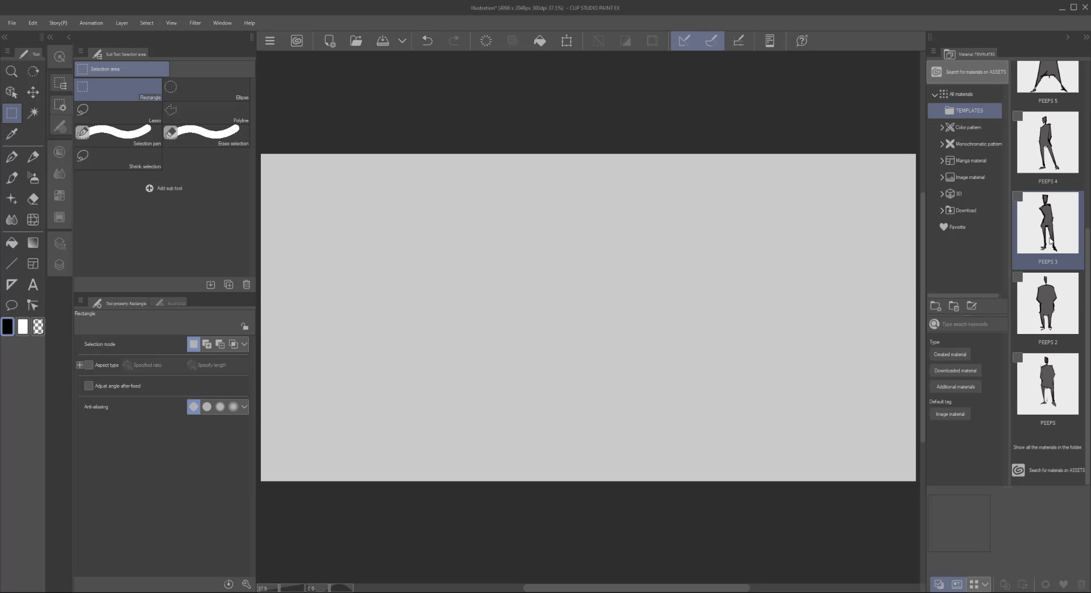
pyautogui.click(1040, 160)
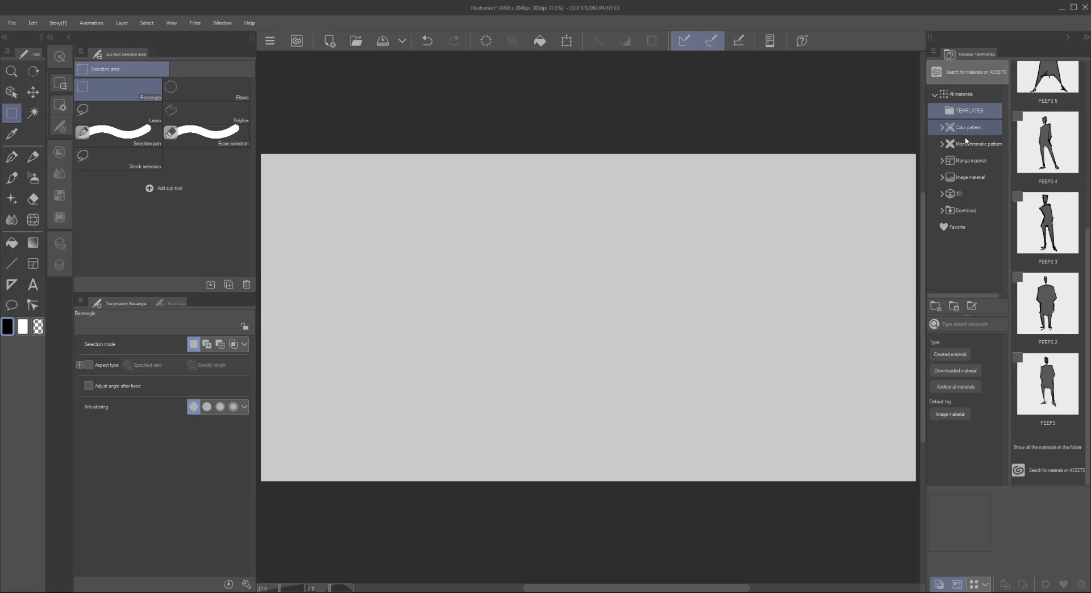
# Place the Billboard tree from the 3D Primitive materials onto the blank canvas
pyautogui.click(942, 194)
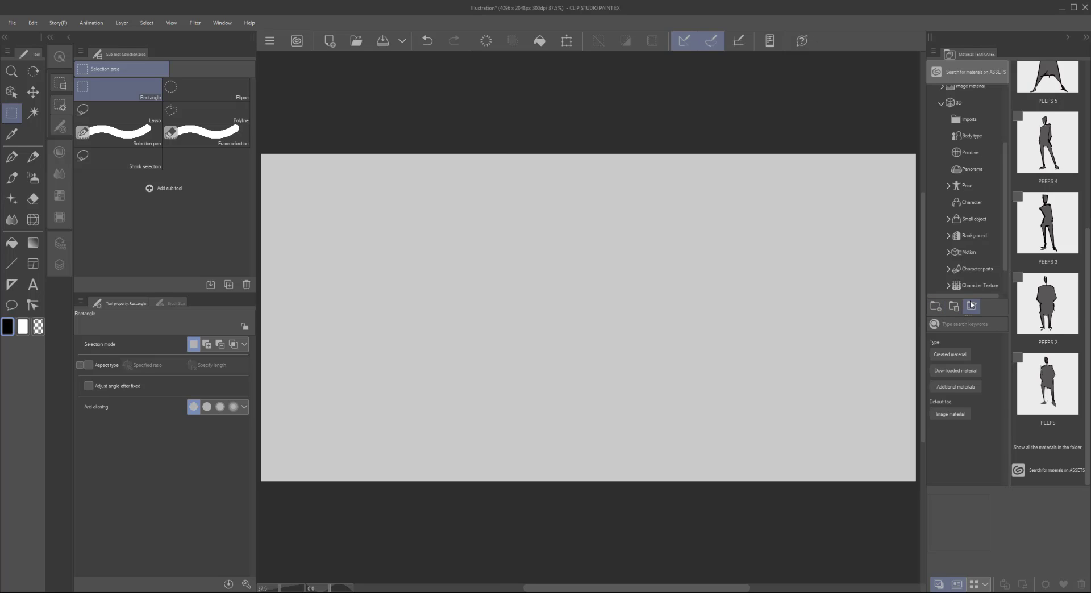
pyautogui.click(972, 153)
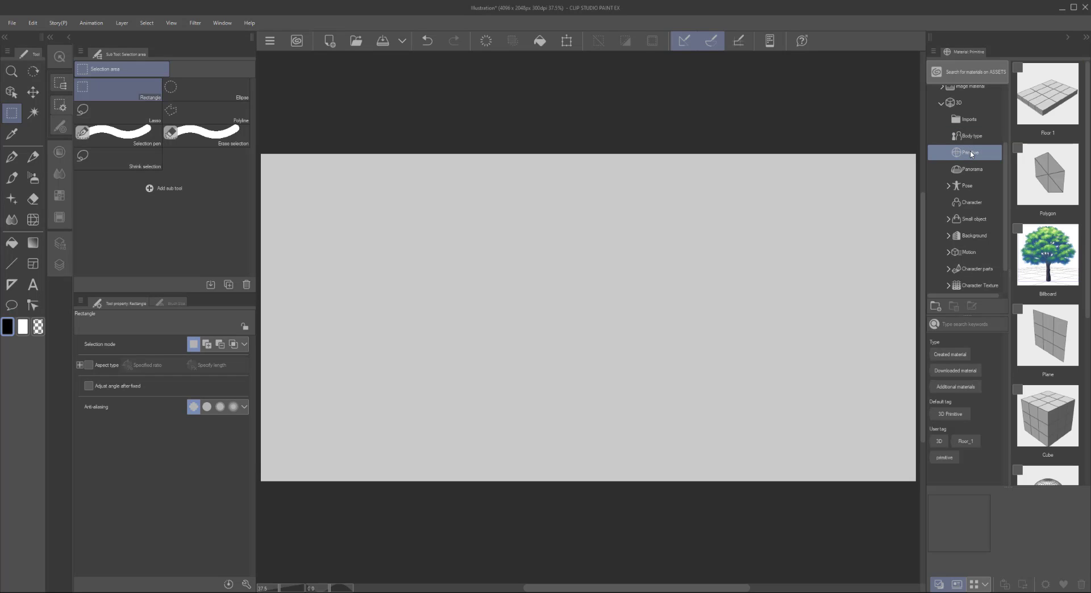
pyautogui.click(1035, 171)
pyautogui.click(1047, 264)
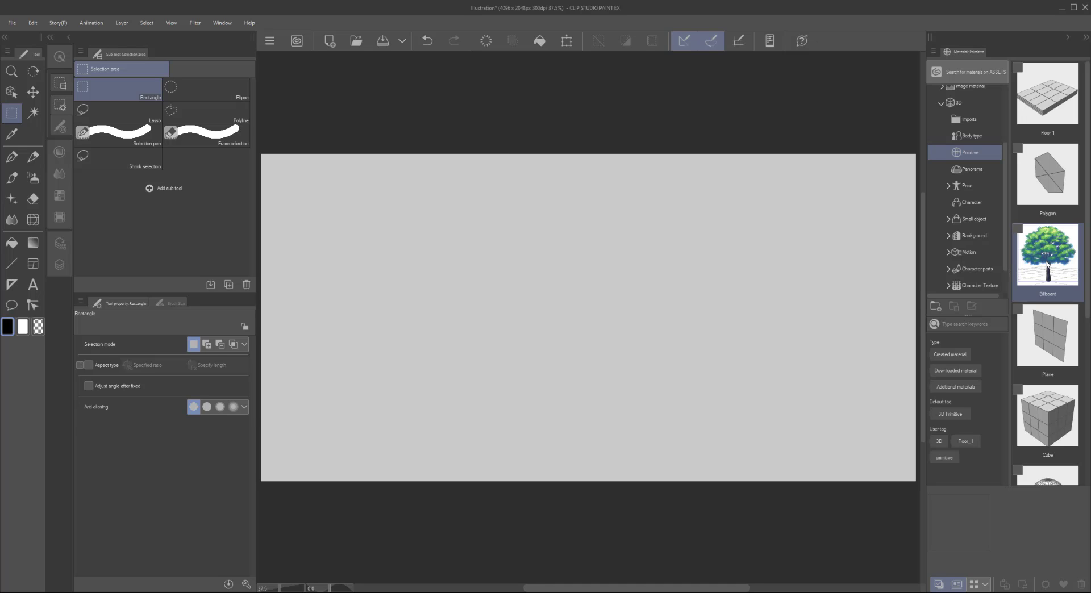
pyautogui.moveTo(953, 281); pyautogui.dragTo(358, 367)
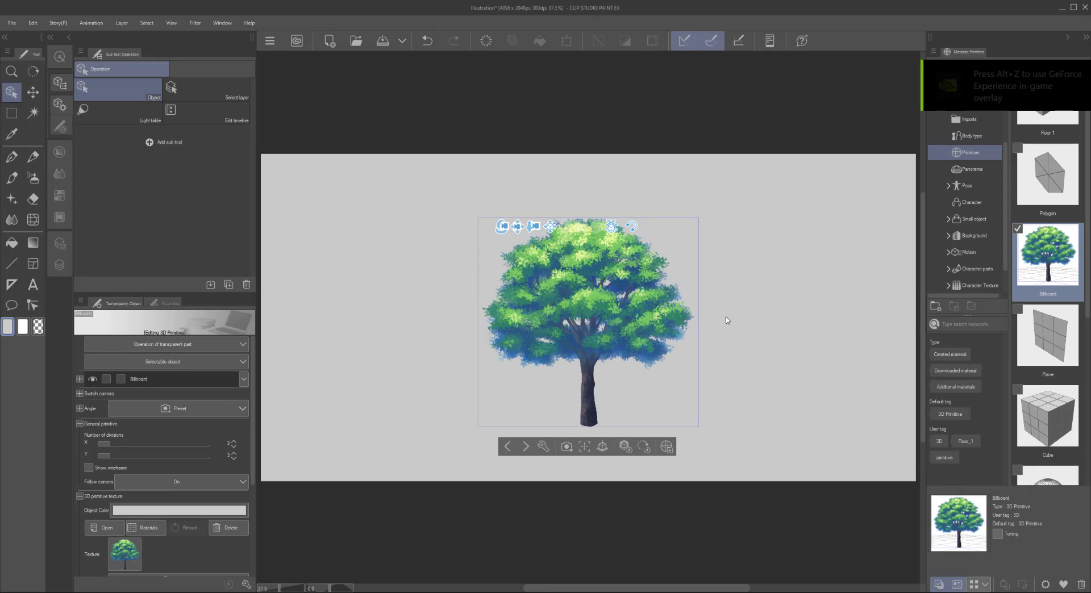
pyautogui.moveTo(501, 228); pyautogui.dragTo(357, 229)
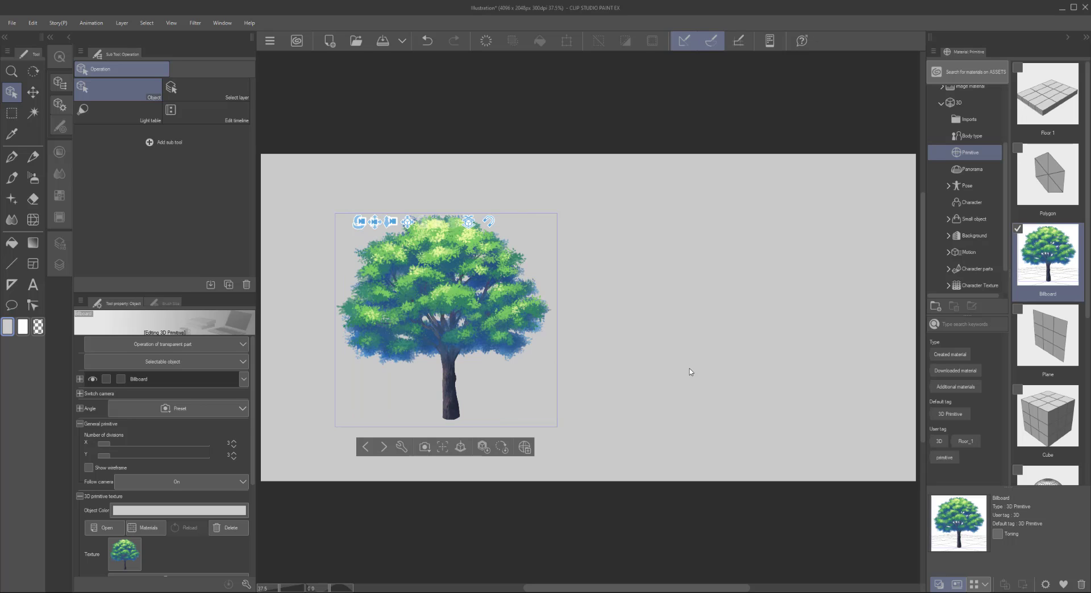
# Examine the image files available as billboard textures and the billboard's 3D primitive texture properties
pyautogui.click(128, 555)
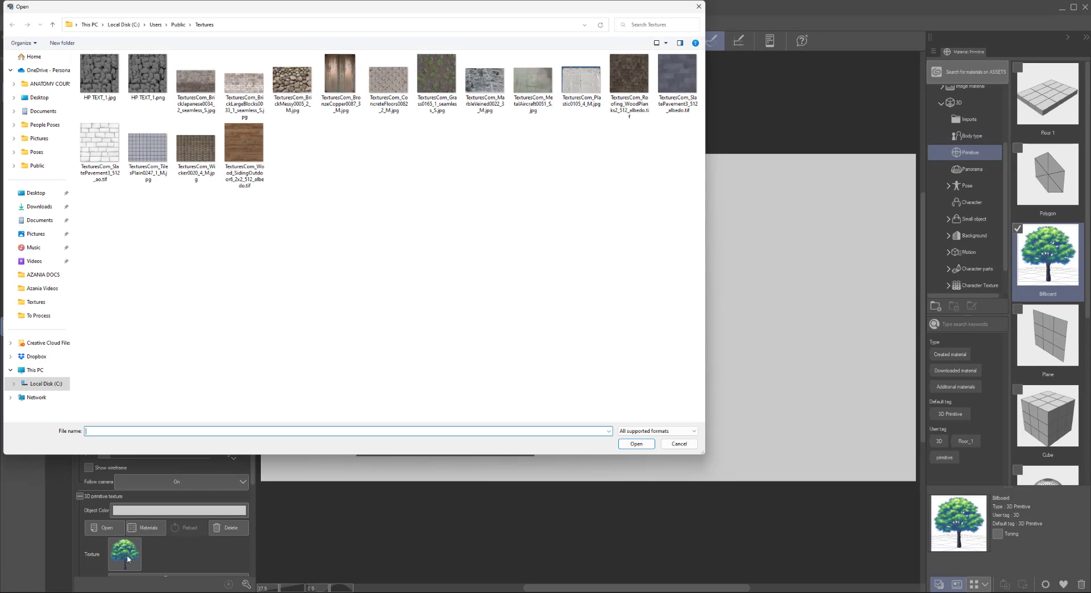
pyautogui.click(698, 6)
pyautogui.scroll(-2, 225, 533)
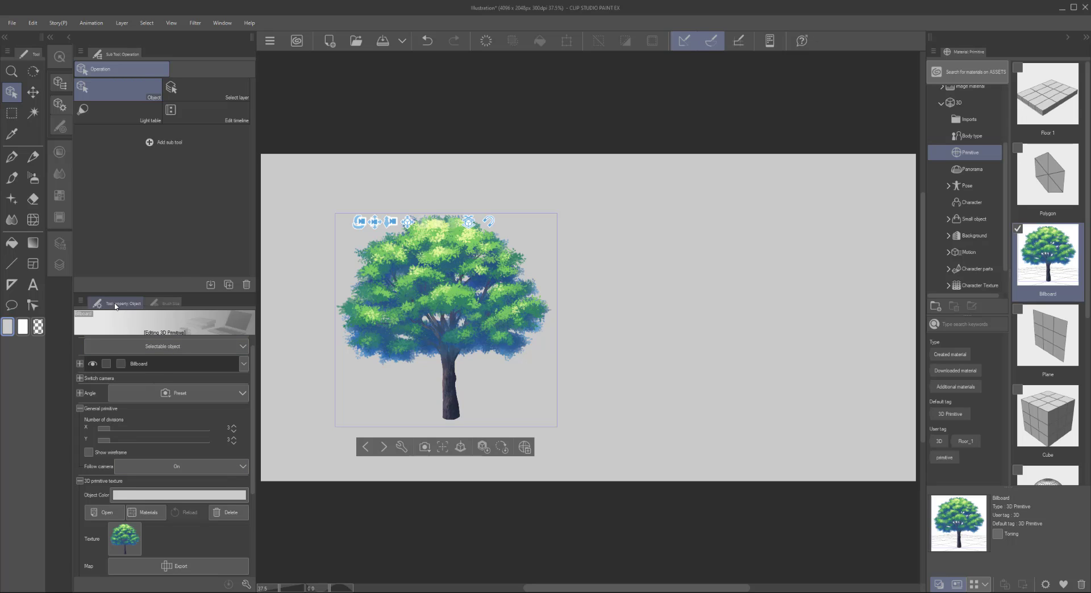
pyautogui.click(222, 23)
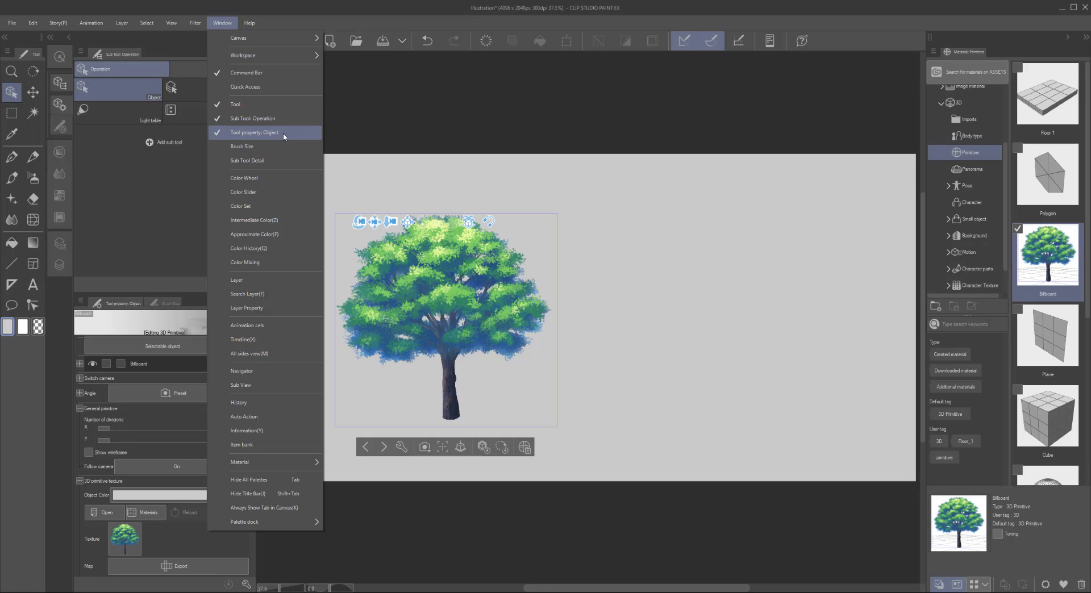
pyautogui.click(115, 307)
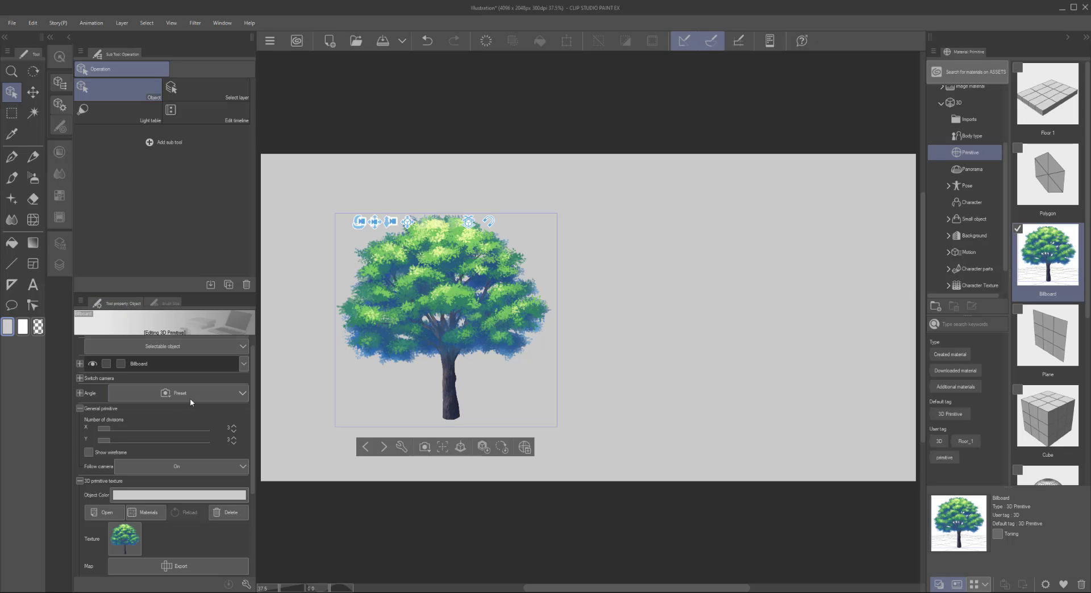
pyautogui.scroll(-4, 255, 348)
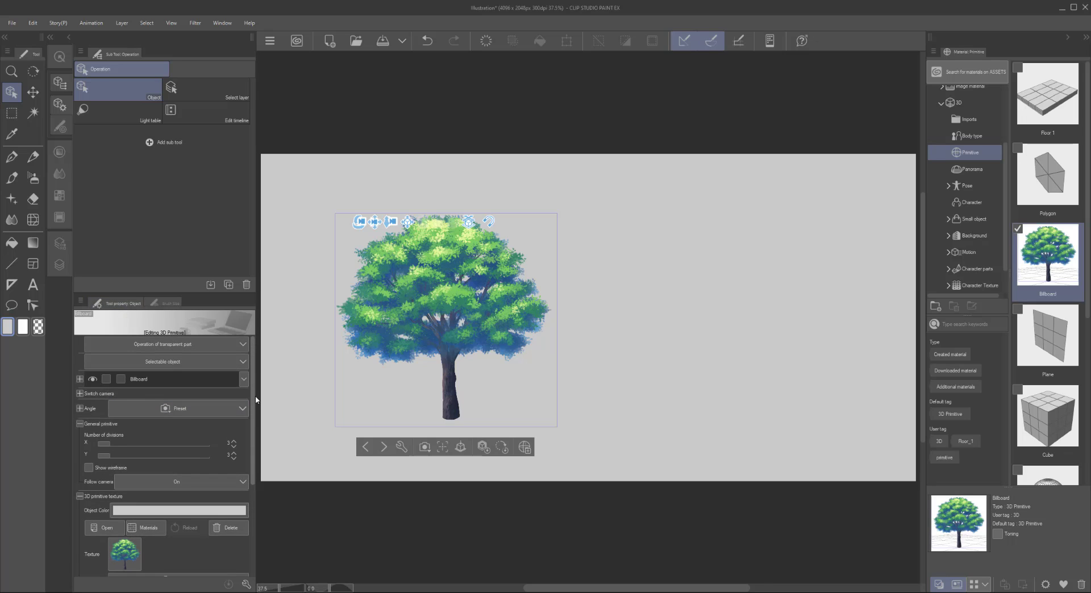
pyautogui.scroll(-2, 253, 418)
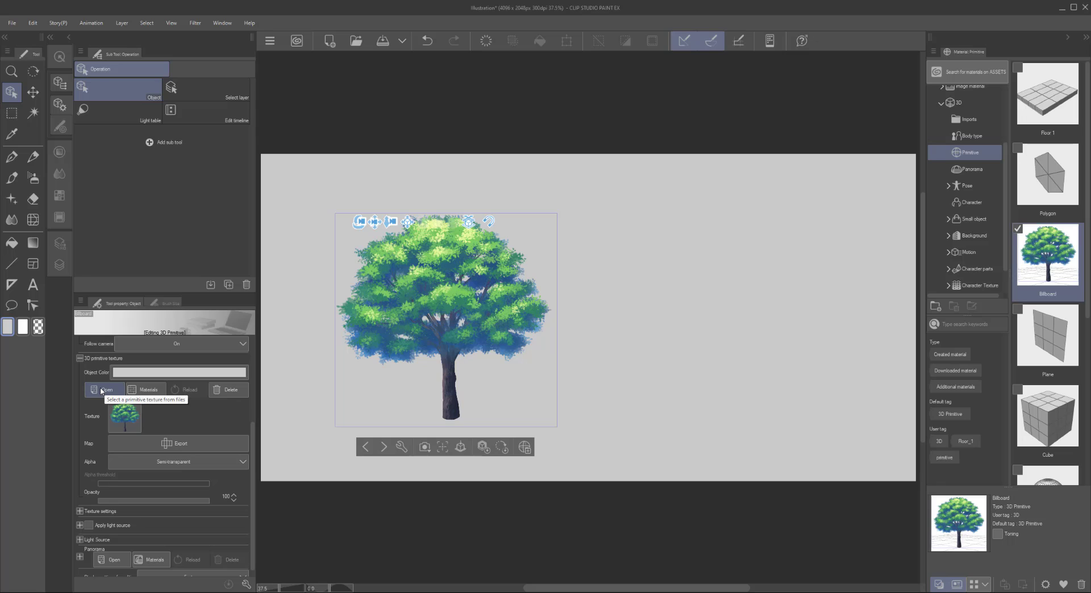
# Replace the billboard's tree texture with the PEEPS 7 figure image from the material library
pyautogui.click(148, 390)
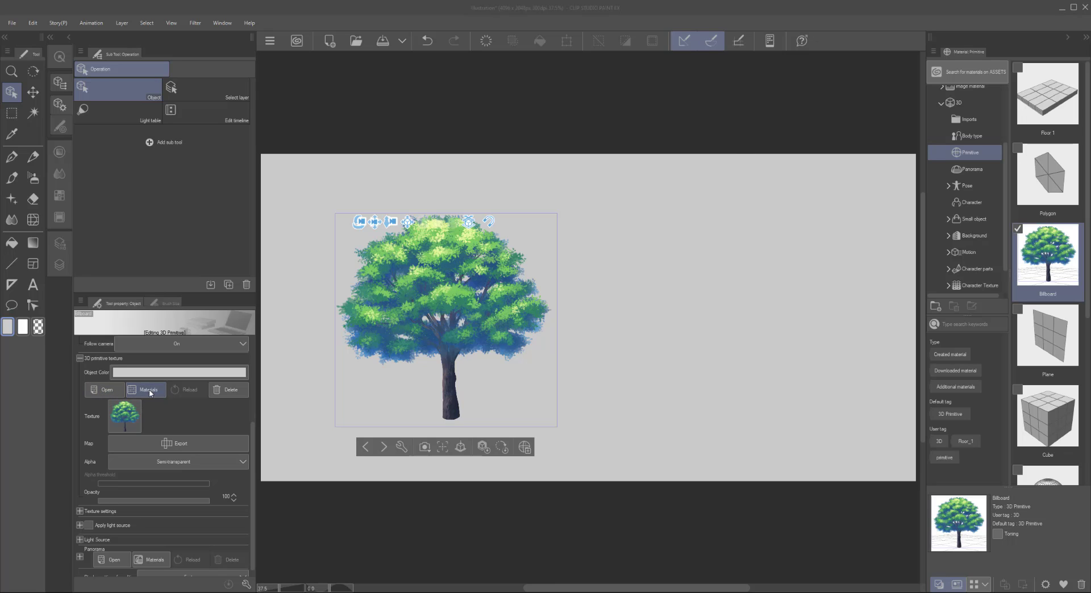
pyautogui.click(527, 191)
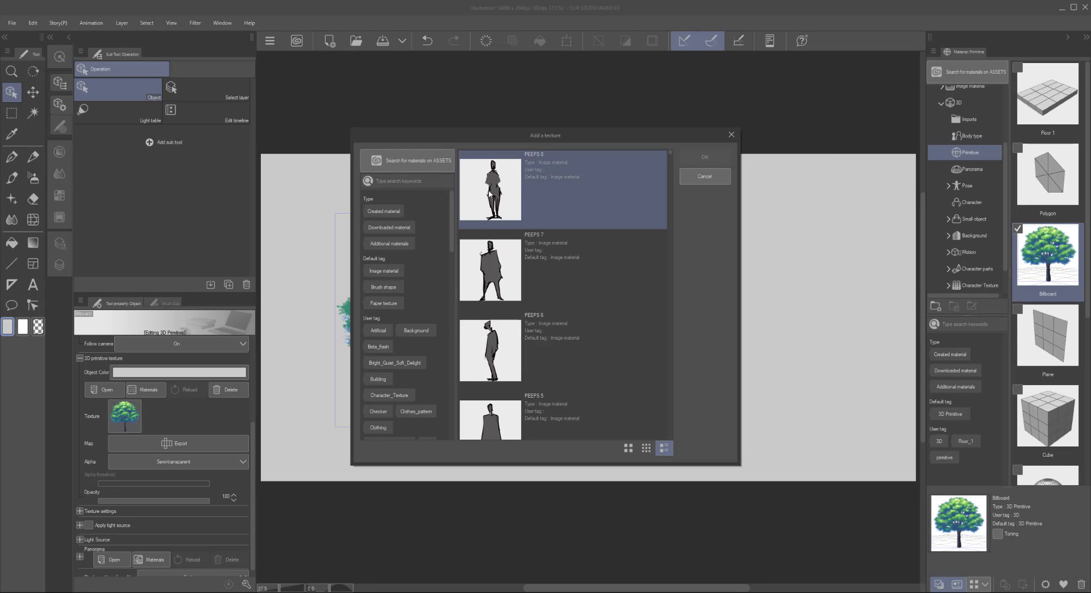
pyautogui.click(492, 285)
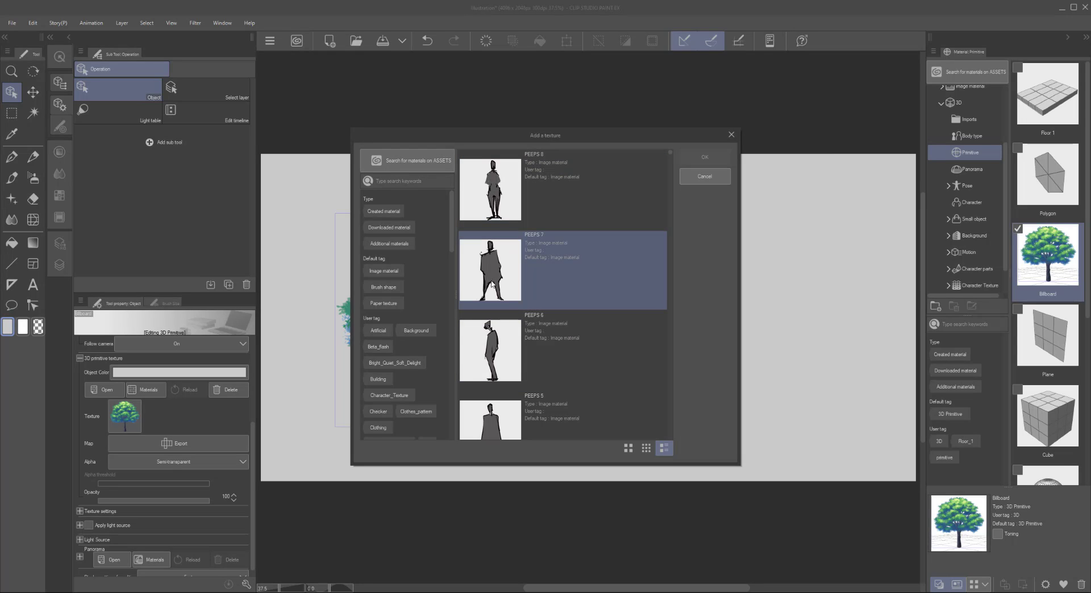
pyautogui.click(720, 158)
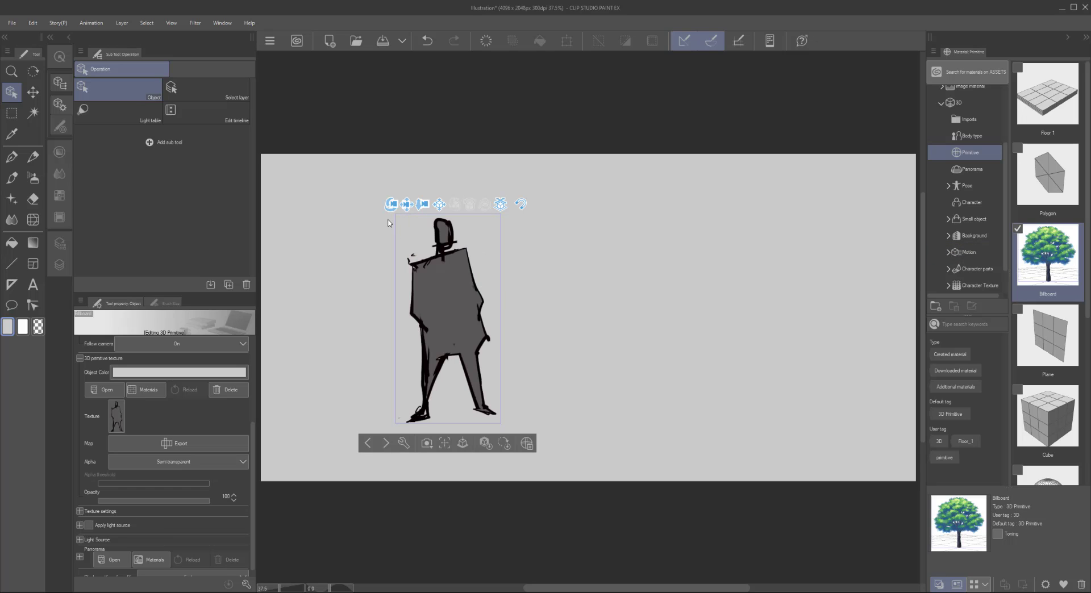
pyautogui.moveTo(391, 204); pyautogui.dragTo(365, 182)
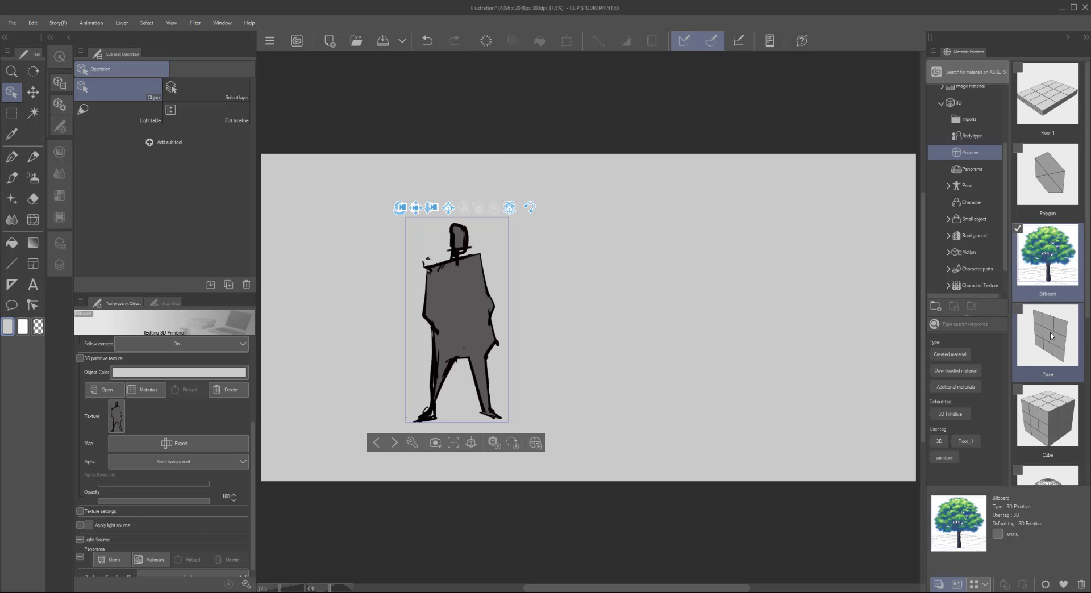
# Place a Plane primitive beside the billboard figure and stretch it taller and wider
pyautogui.moveTo(1051, 336); pyautogui.dragTo(702, 403)
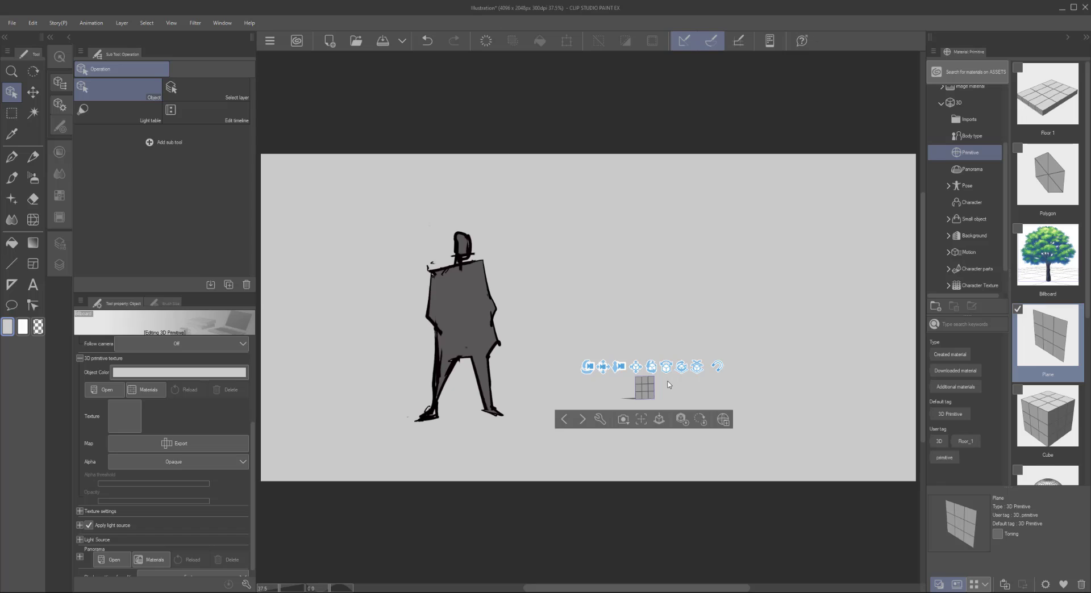
pyautogui.click(651, 407)
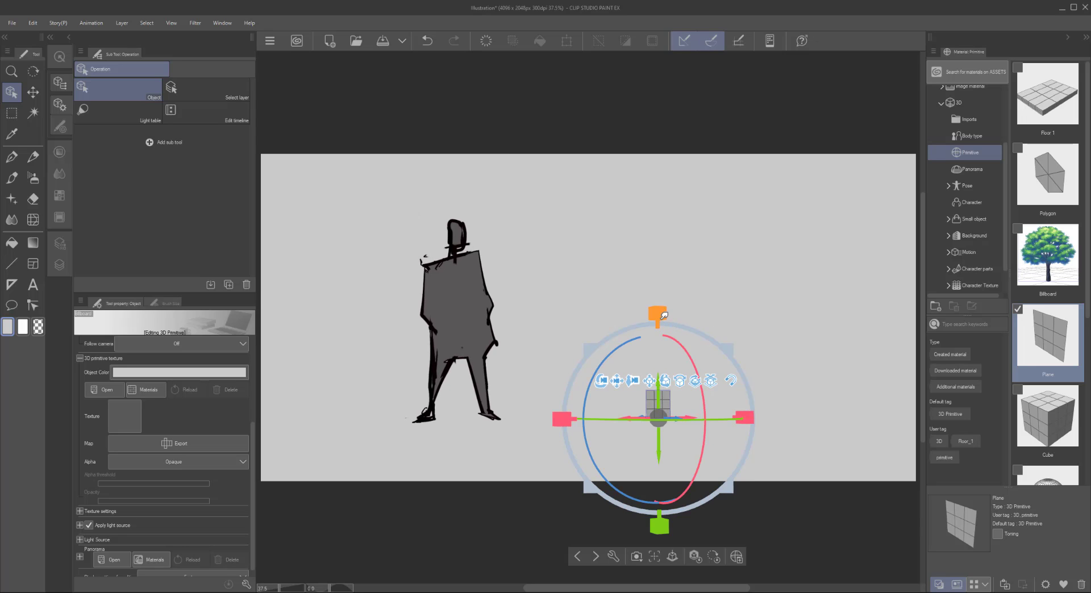
pyautogui.moveTo(657, 314); pyautogui.dragTo(653, 179)
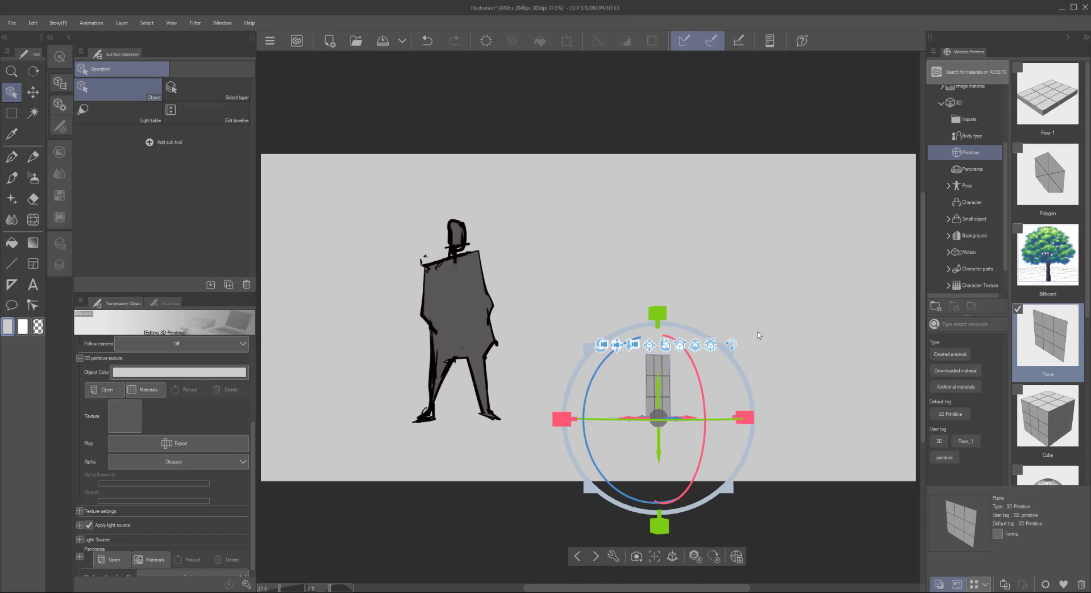
pyautogui.moveTo(747, 412); pyautogui.dragTo(888, 412)
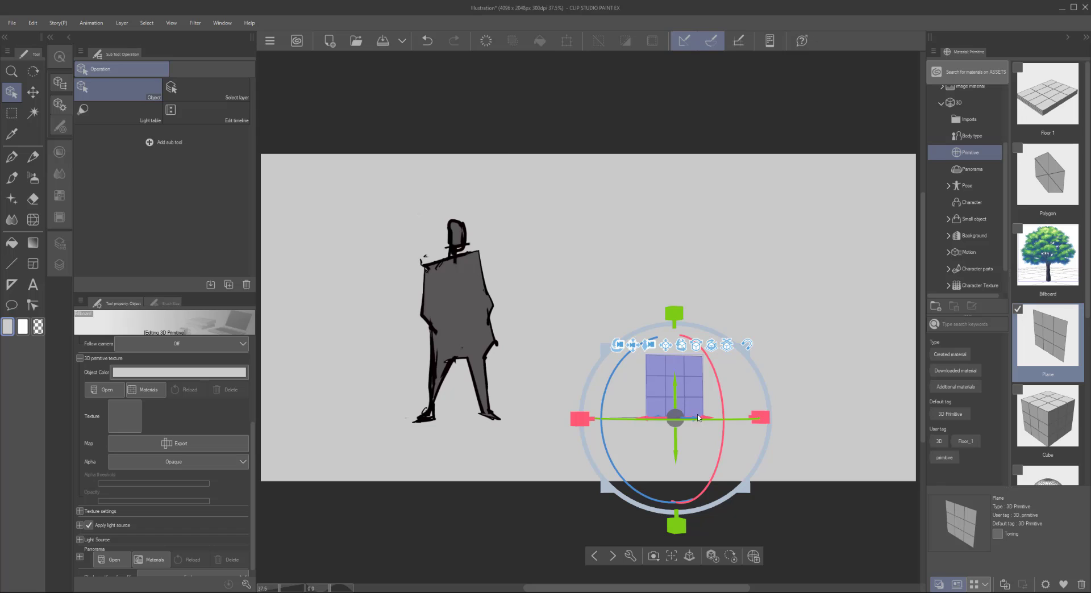
pyautogui.moveTo(740, 418); pyautogui.dragTo(677, 411)
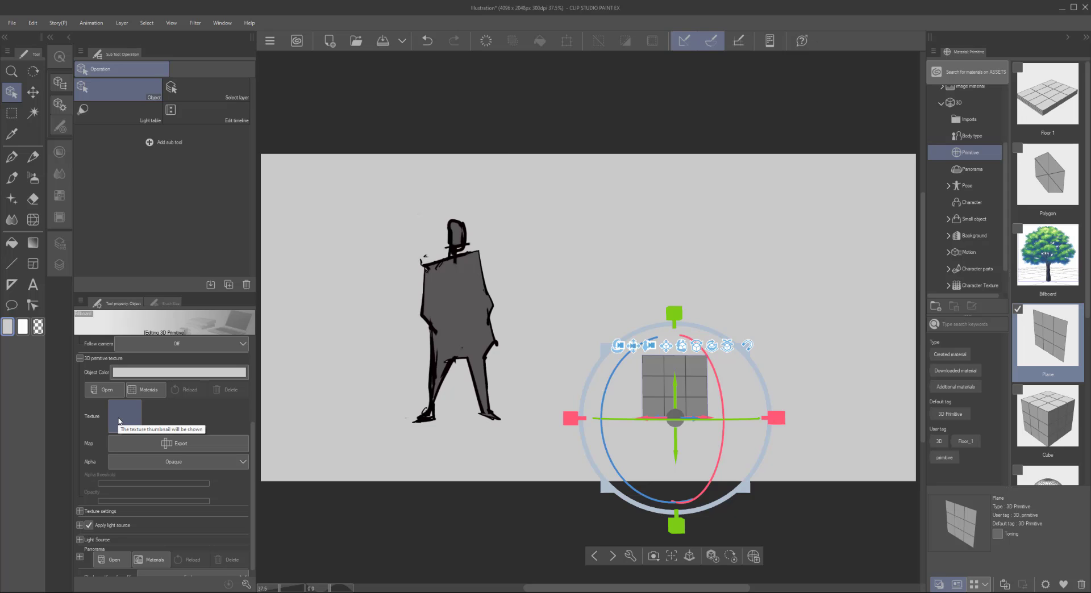
# Texture the plane with the PEEPS 6 figure image from the material library
pyautogui.click(119, 421)
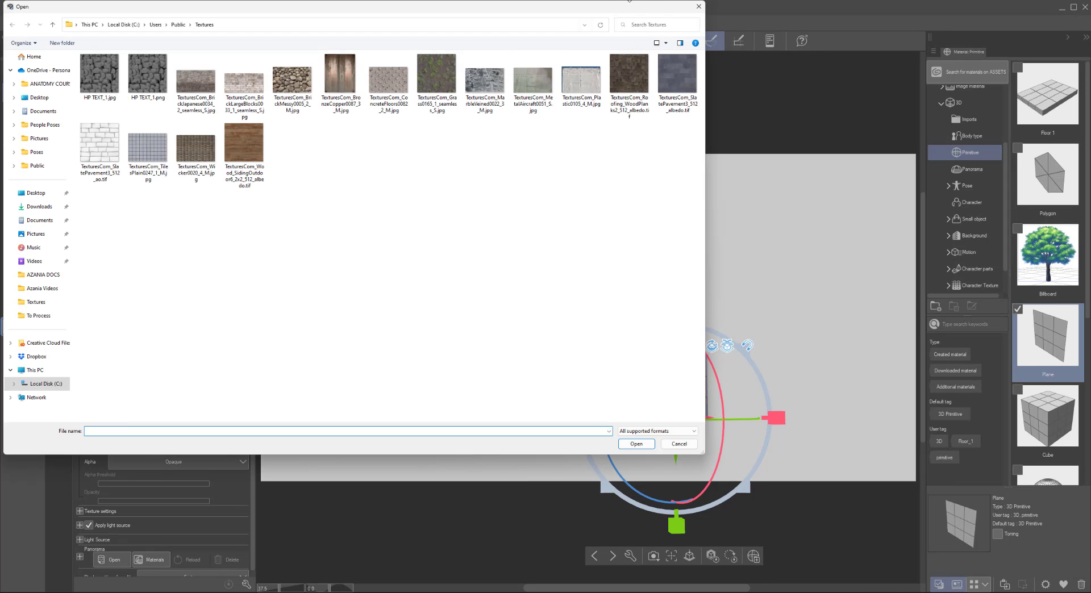
pyautogui.click(695, 8)
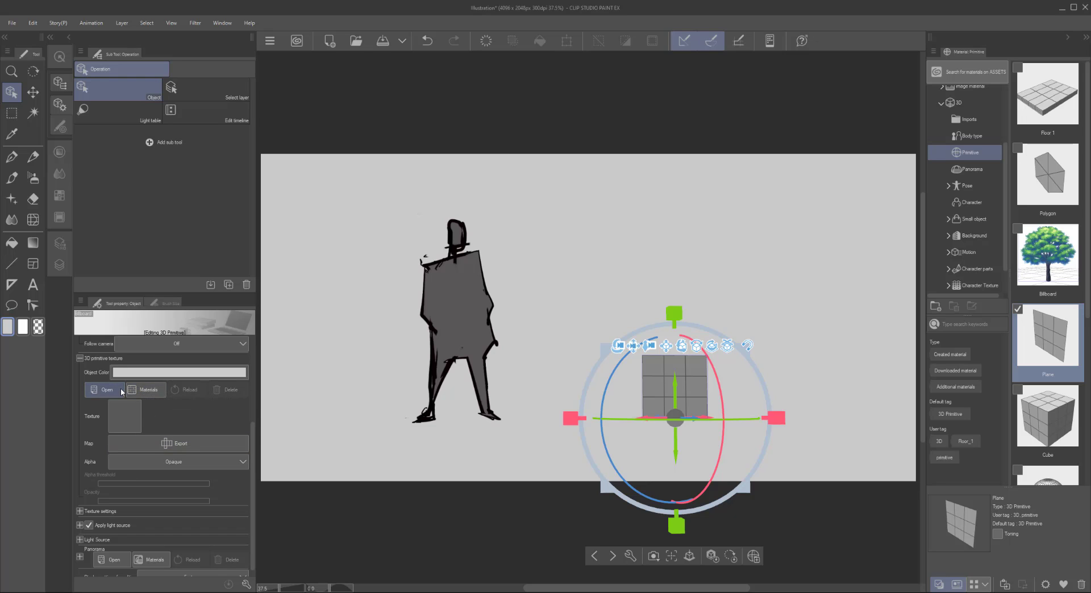
pyautogui.click(135, 391)
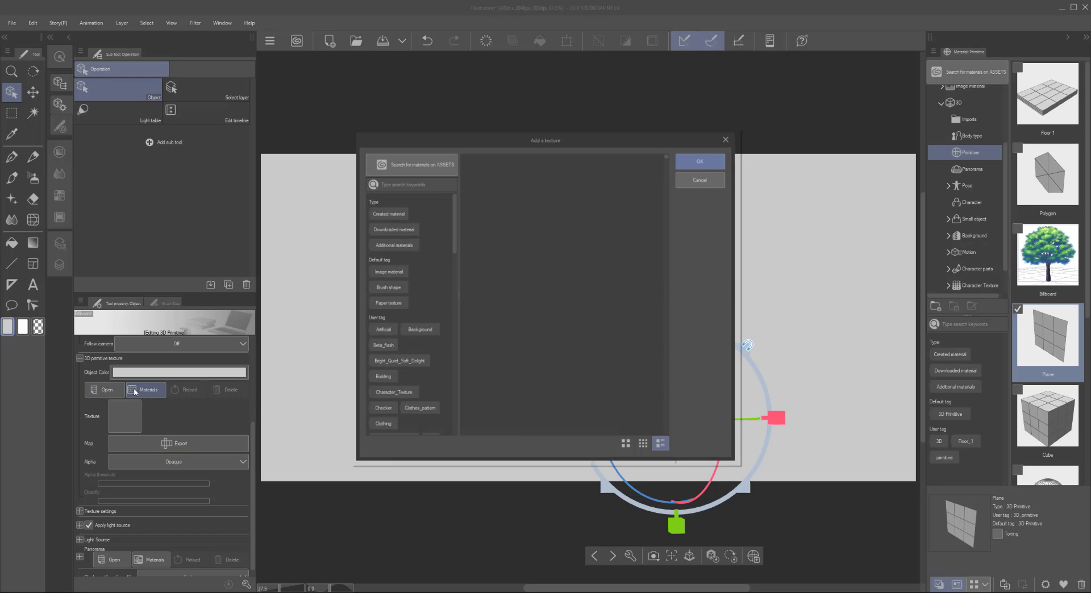
pyautogui.click(546, 347)
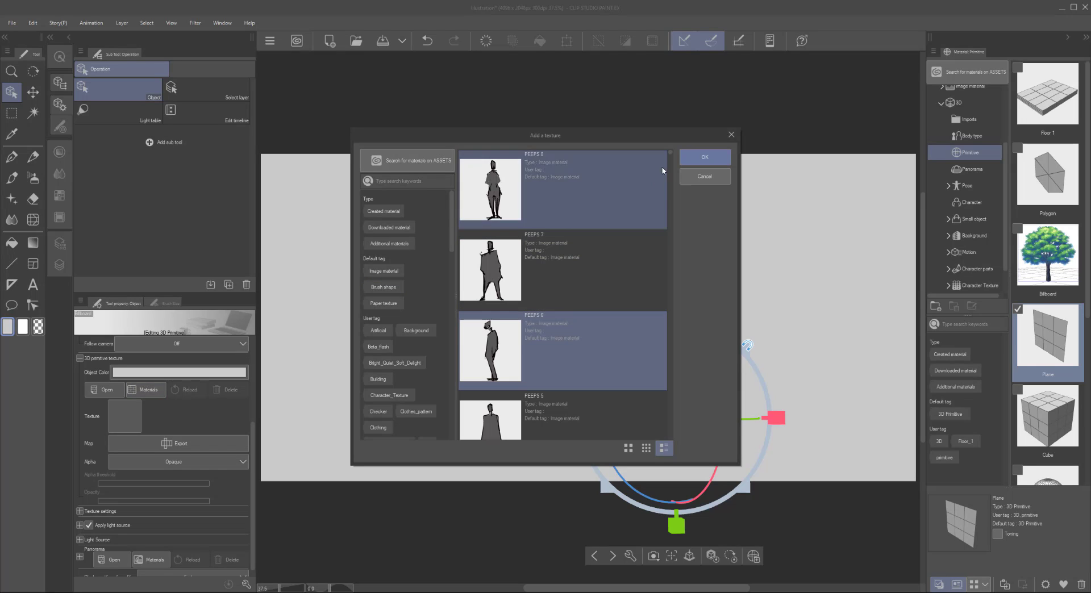
pyautogui.click(694, 158)
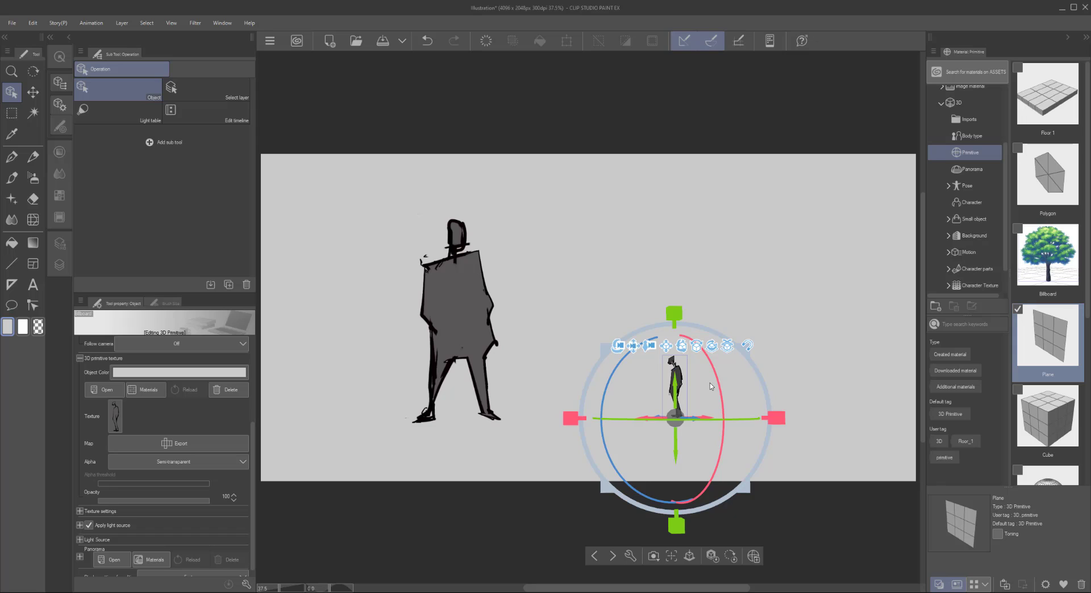
# Compare the textured plane with the billboard from several camera angles, and select the billboard
pyautogui.moveTo(706, 384); pyautogui.dragTo(704, 387, button='right')
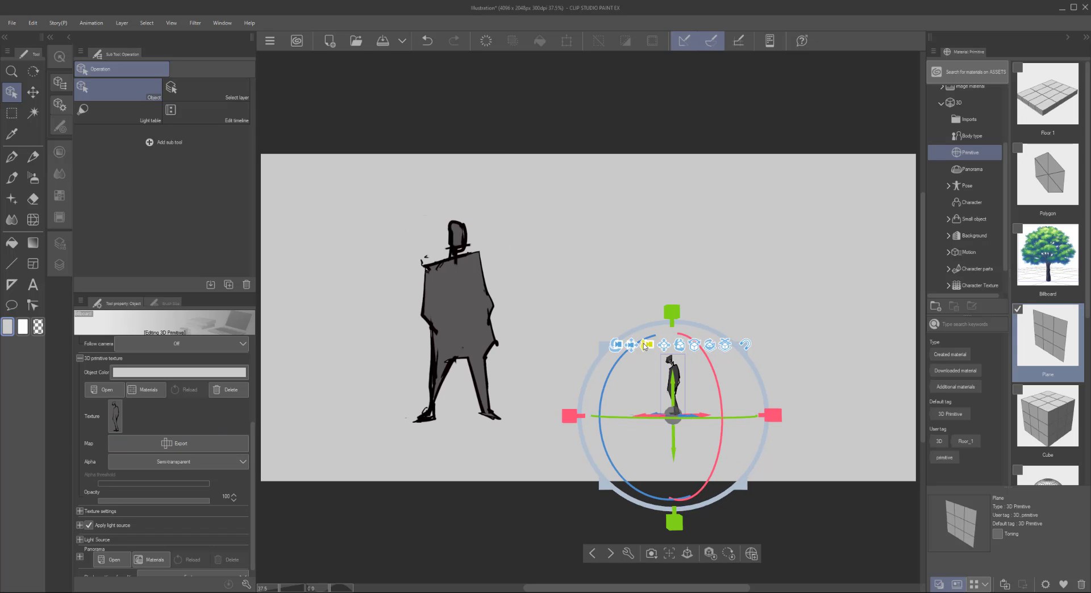
pyautogui.moveTo(646, 346); pyautogui.dragTo(643, 473)
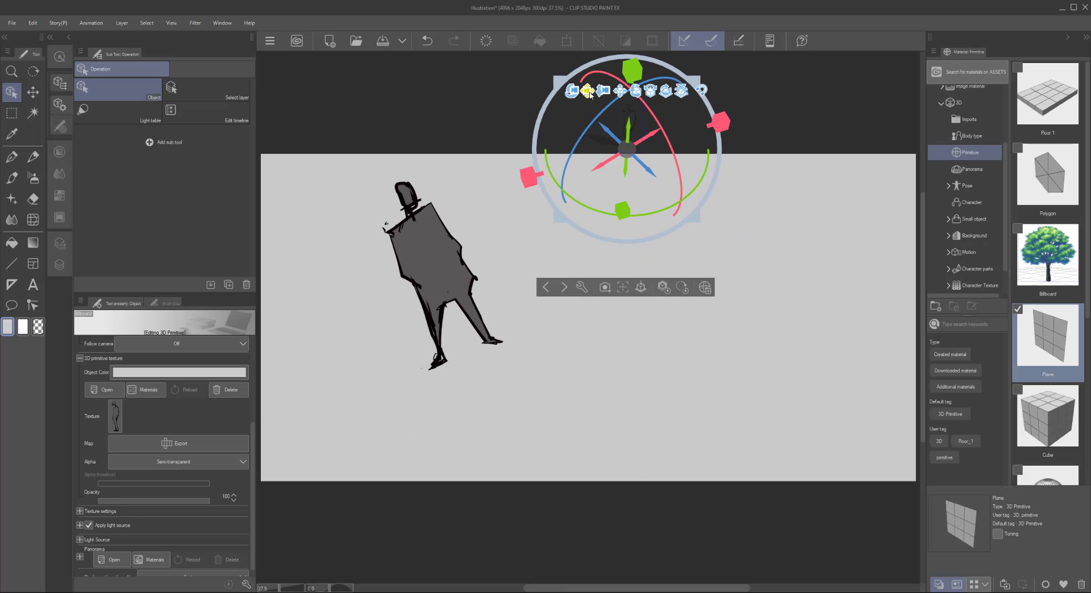
pyautogui.moveTo(595, 95); pyautogui.dragTo(634, 233)
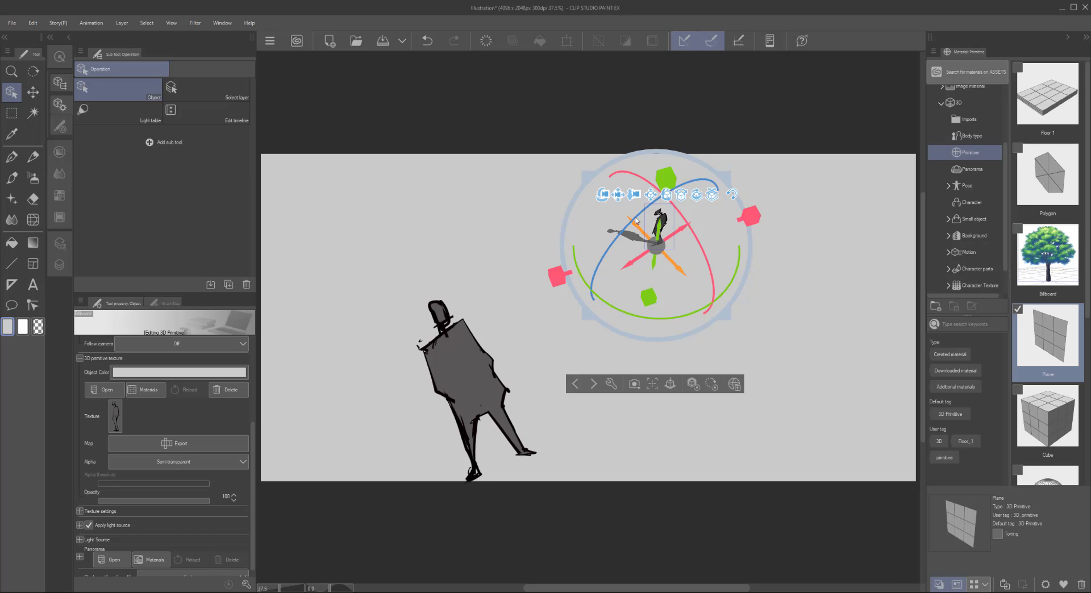
pyautogui.moveTo(603, 194); pyautogui.dragTo(743, 202)
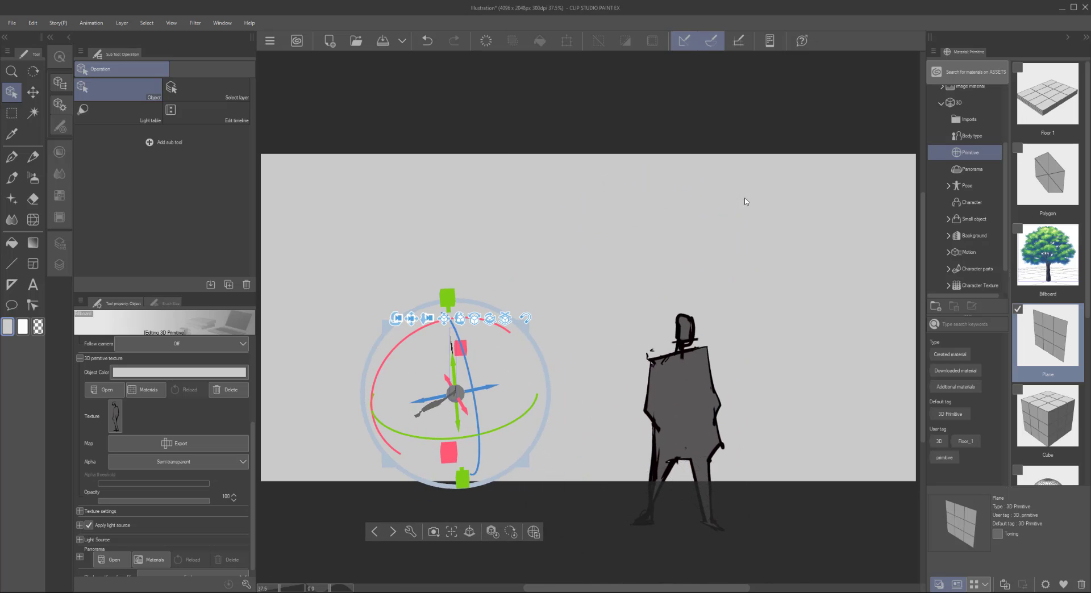
pyautogui.click(679, 390)
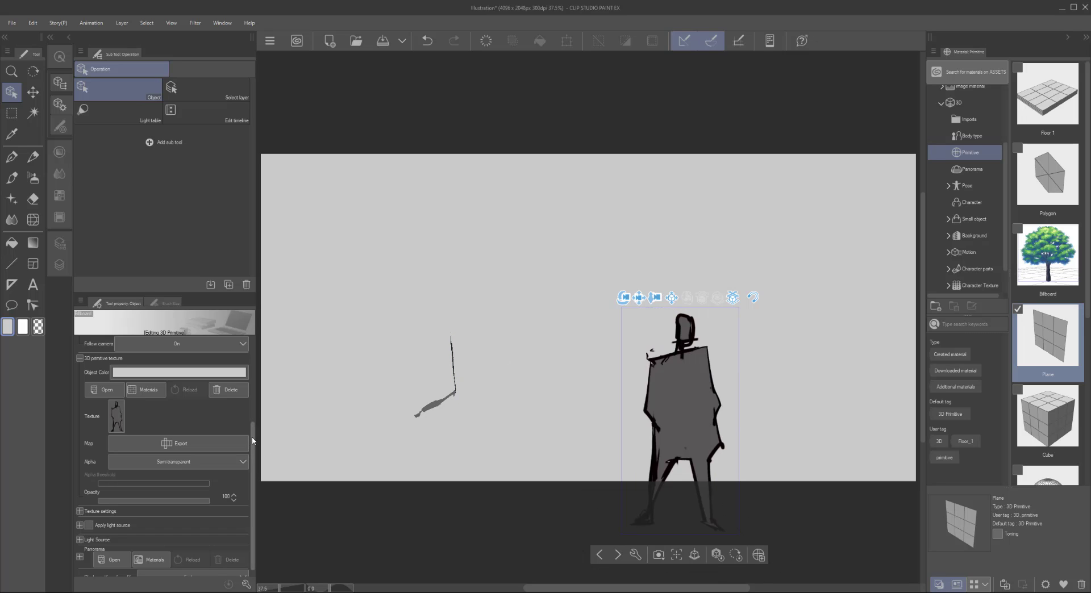
pyautogui.click(644, 384)
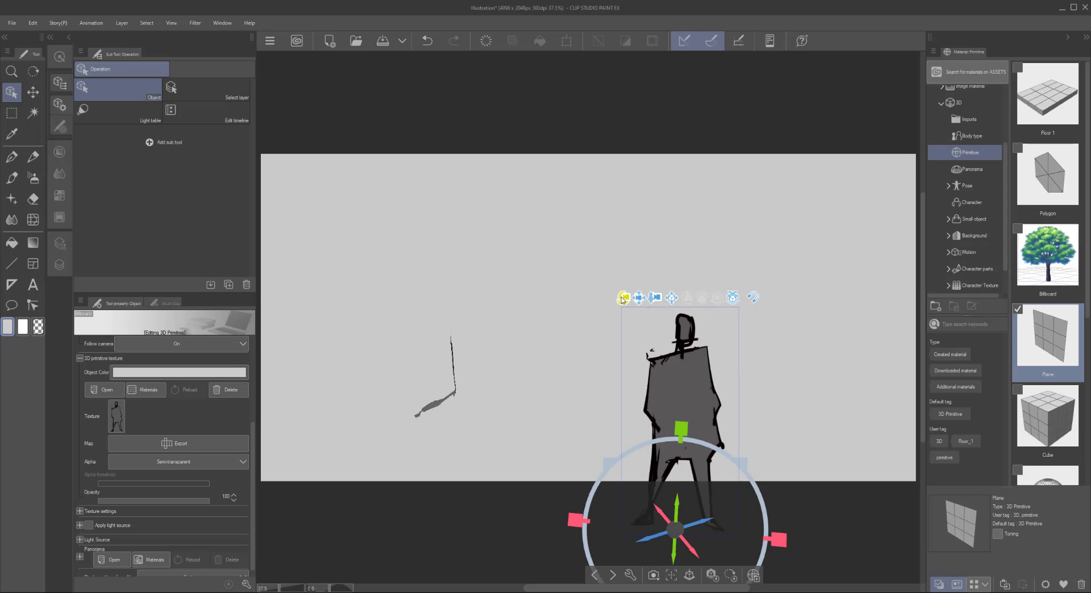
pyautogui.moveTo(622, 298); pyautogui.dragTo(554, 232)
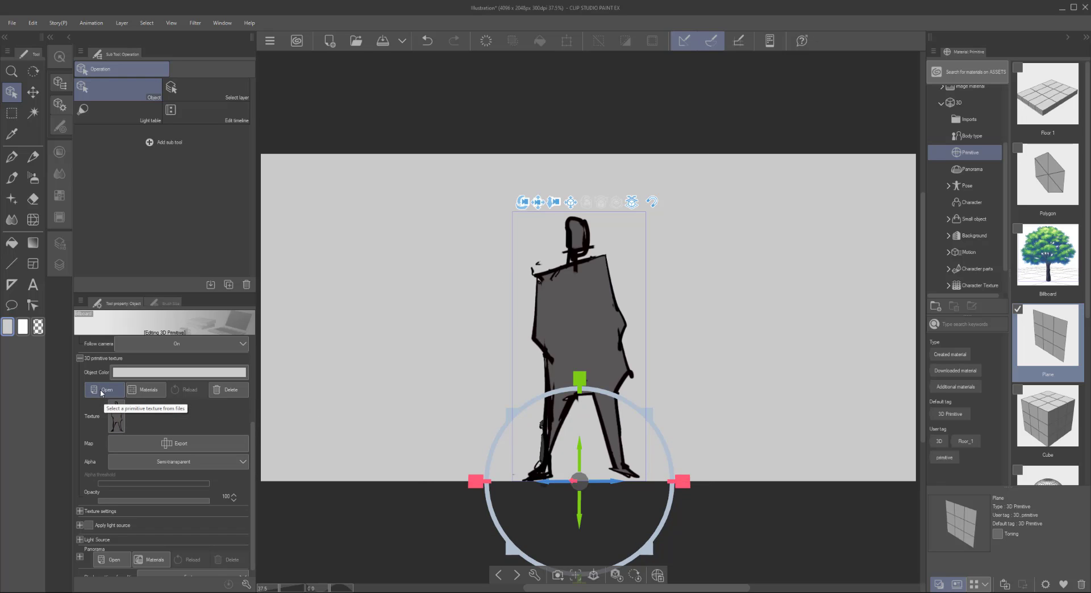
# Try a red object color on the billboard figure
pyautogui.click(122, 374)
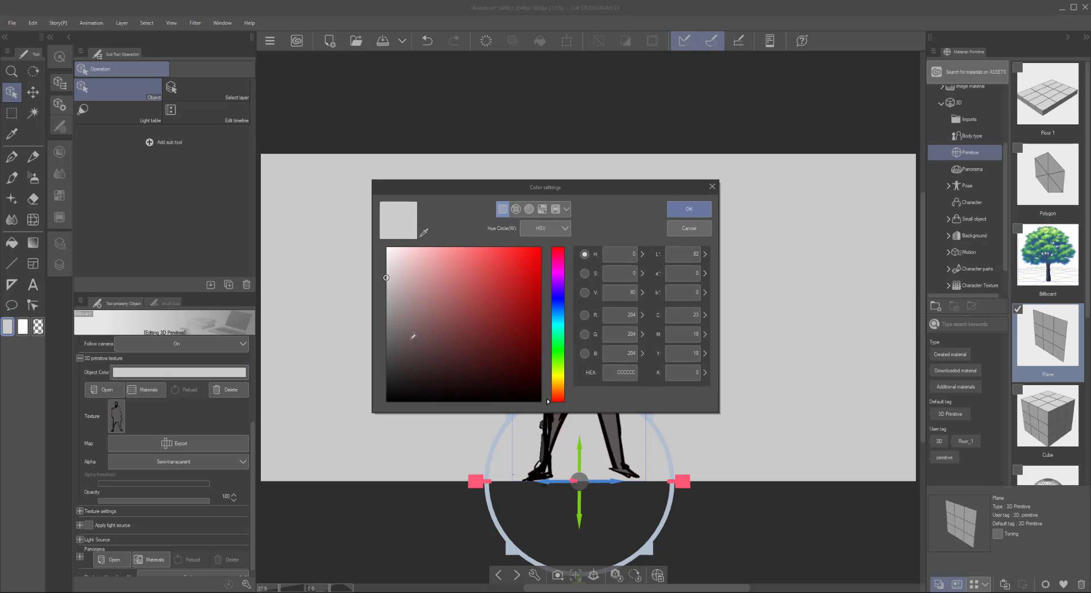
pyautogui.moveTo(414, 335); pyautogui.dragTo(486, 291)
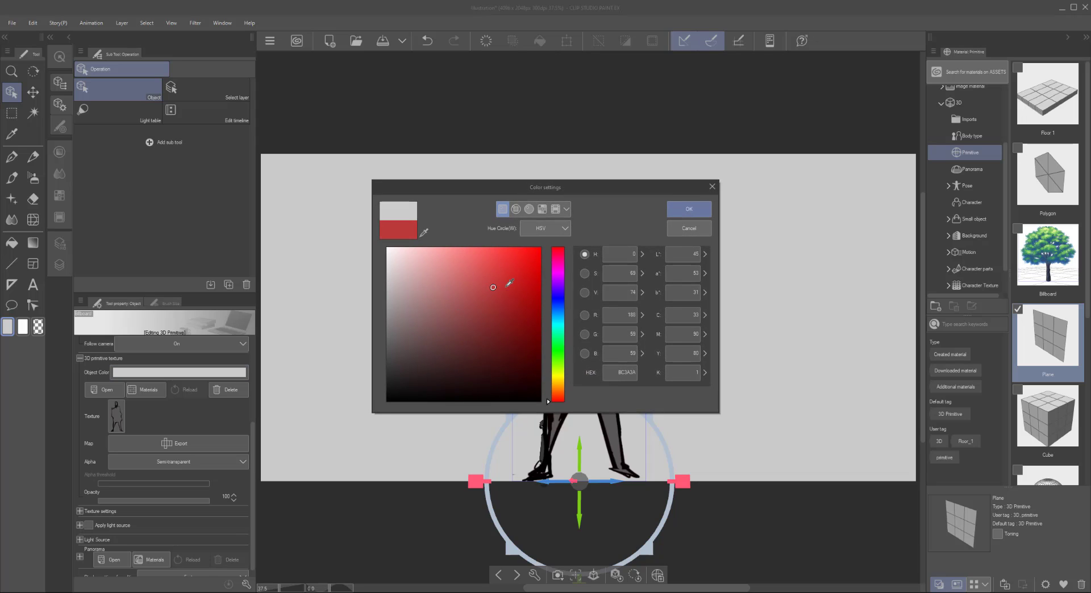
pyautogui.click(685, 212)
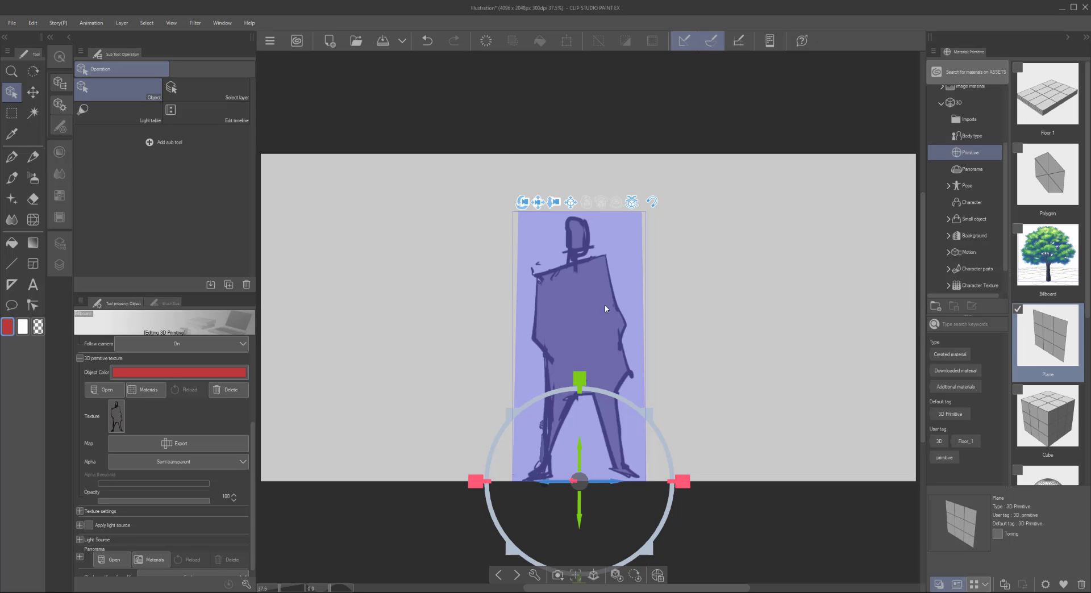
# Set the billboard's object color to the pale pinkish grey CDC0C0
pyautogui.click(183, 374)
pyautogui.moveTo(432, 256)
pyautogui.mouseDown()
pyautogui.moveTo(386, 269)
pyautogui.moveTo(396, 277)
pyautogui.mouseUp()
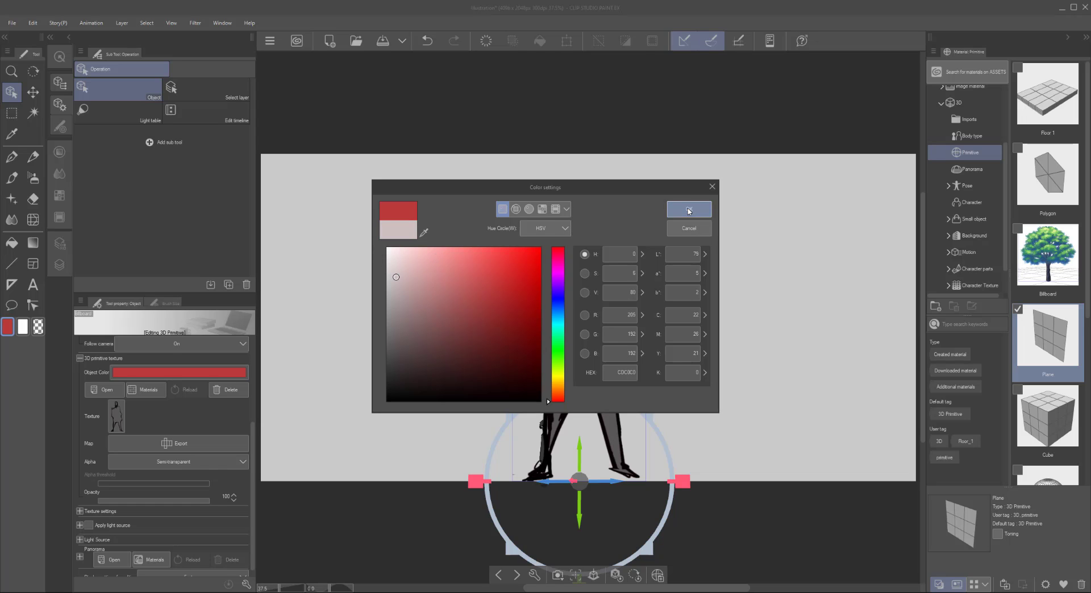
pyautogui.click(689, 210)
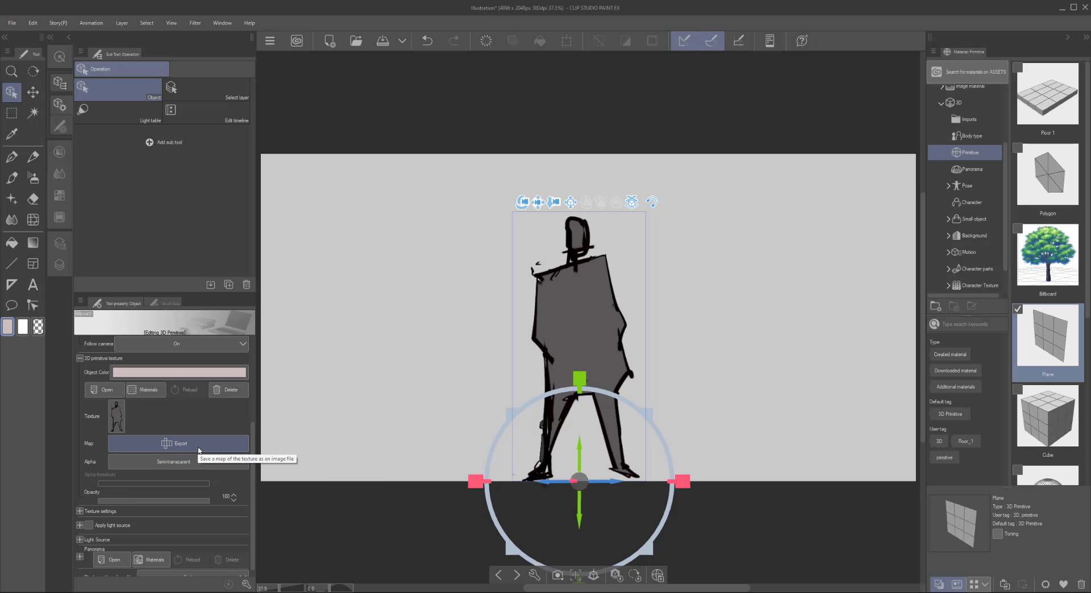
# Try the Opaque alpha setting on the billboard's texture and restore Semi-transparent
pyautogui.click(107, 389)
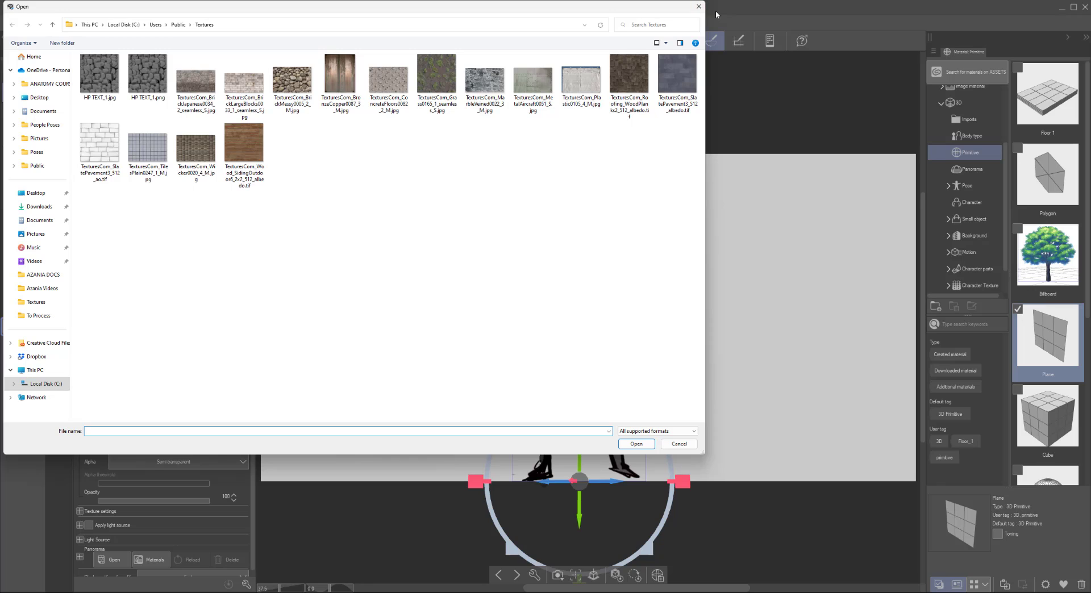
pyautogui.click(699, 7)
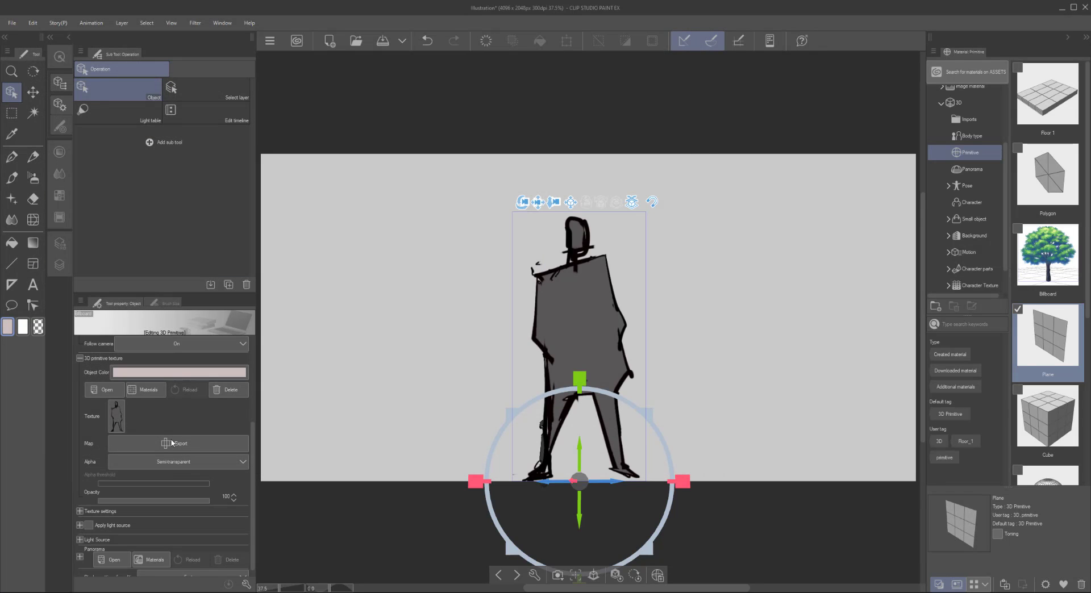
pyautogui.click(194, 462)
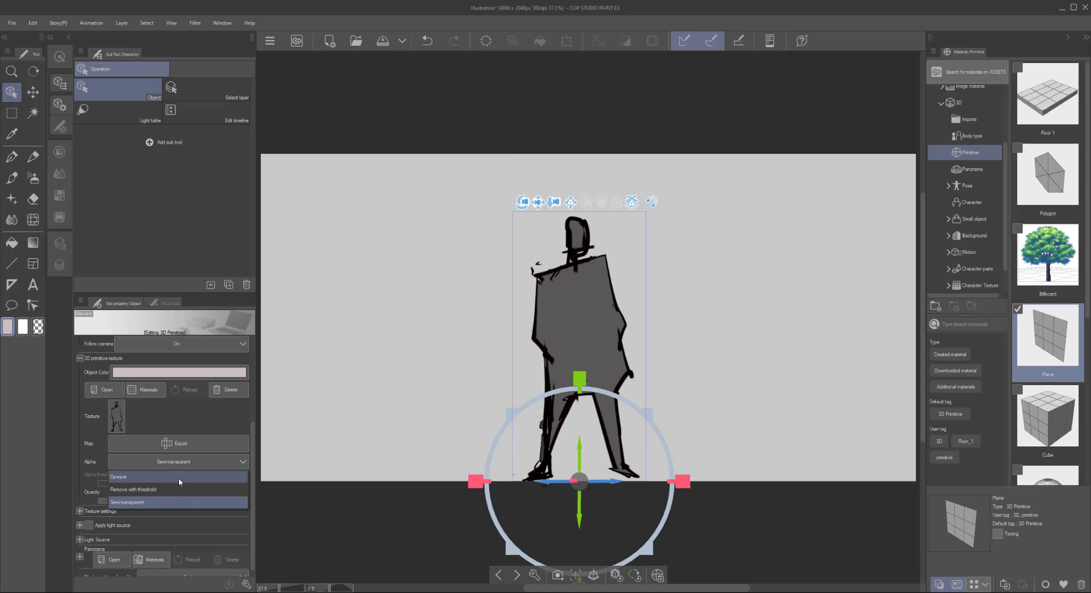
pyautogui.click(179, 478)
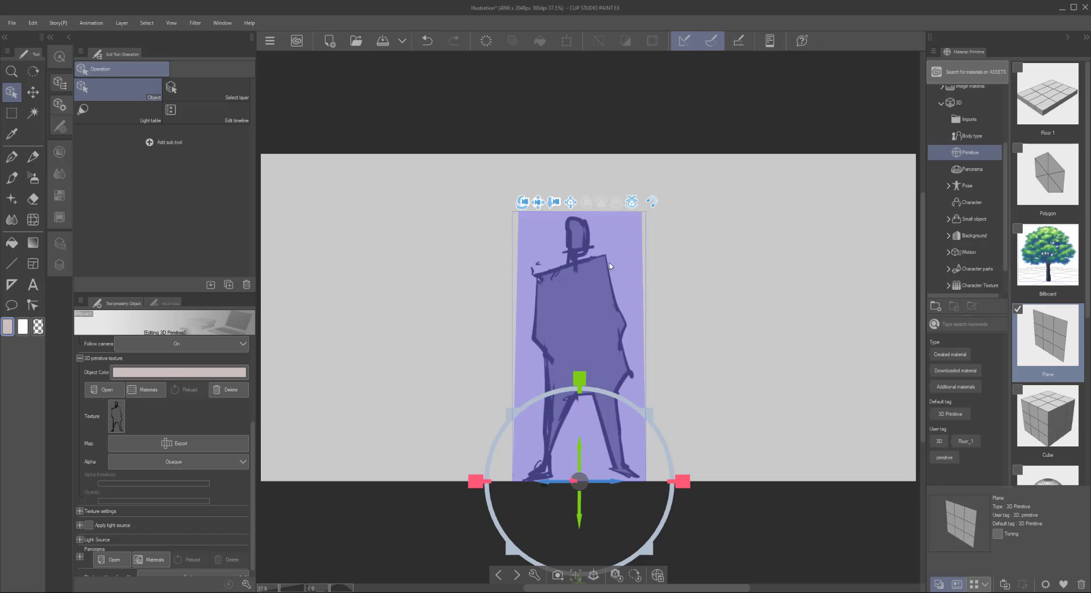
pyautogui.click(178, 466)
pyautogui.click(172, 501)
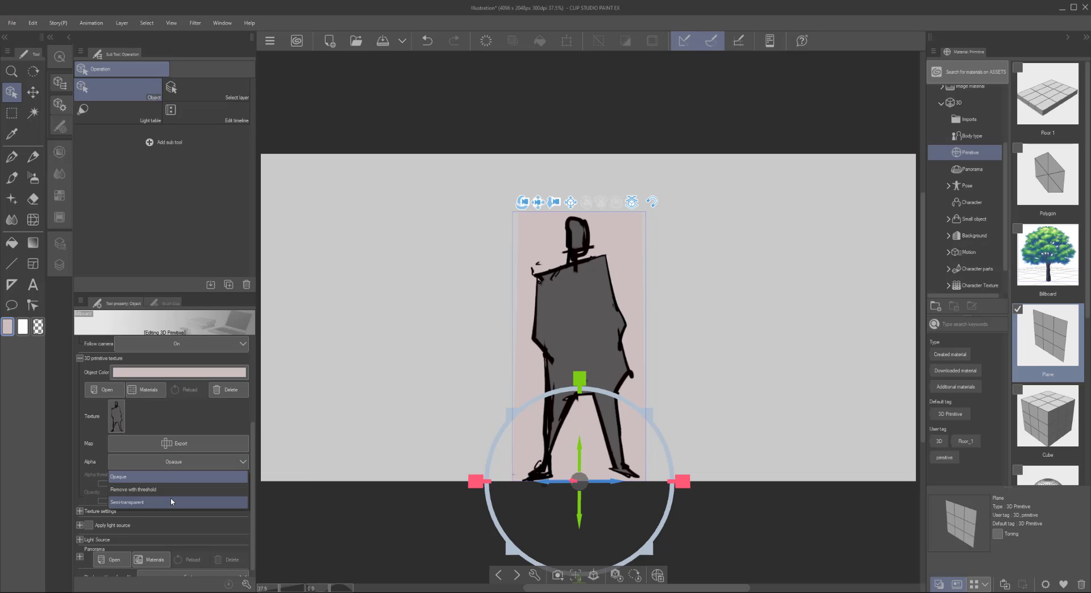
# Expand the billboard's texture settings, try Reverse tiling and return it to Repeat
pyautogui.scroll(-1, 254, 499)
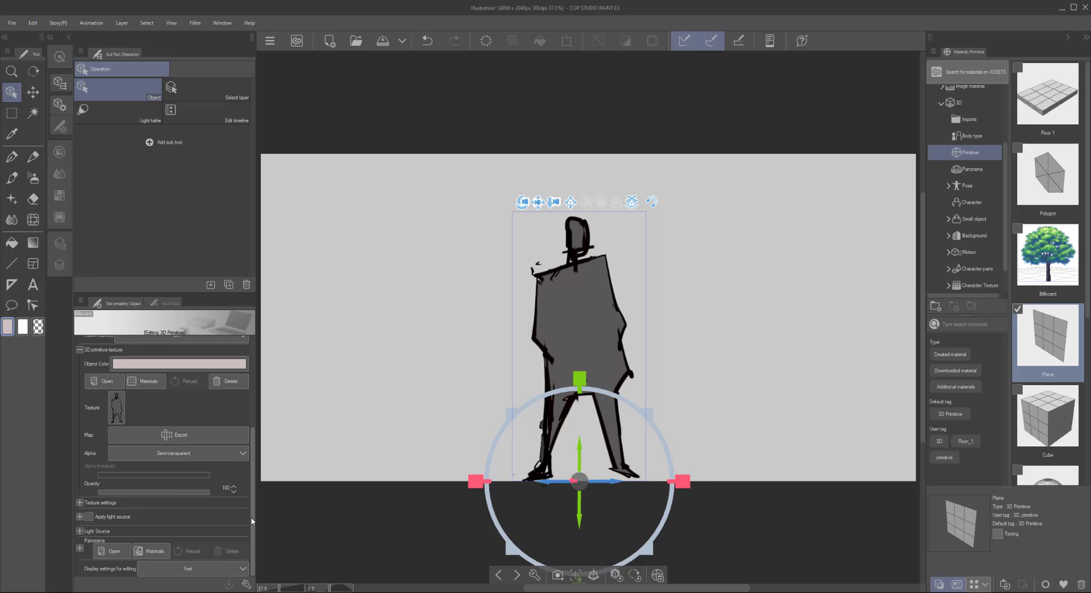
pyautogui.click(80, 503)
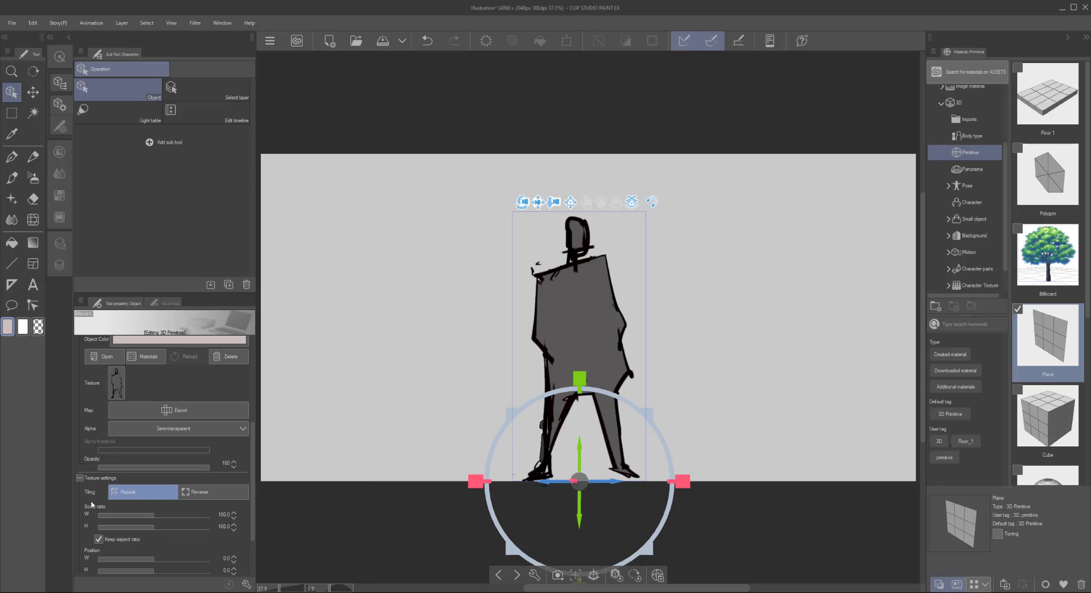
pyautogui.click(206, 493)
pyautogui.click(162, 497)
pyautogui.scroll(-3, 253, 463)
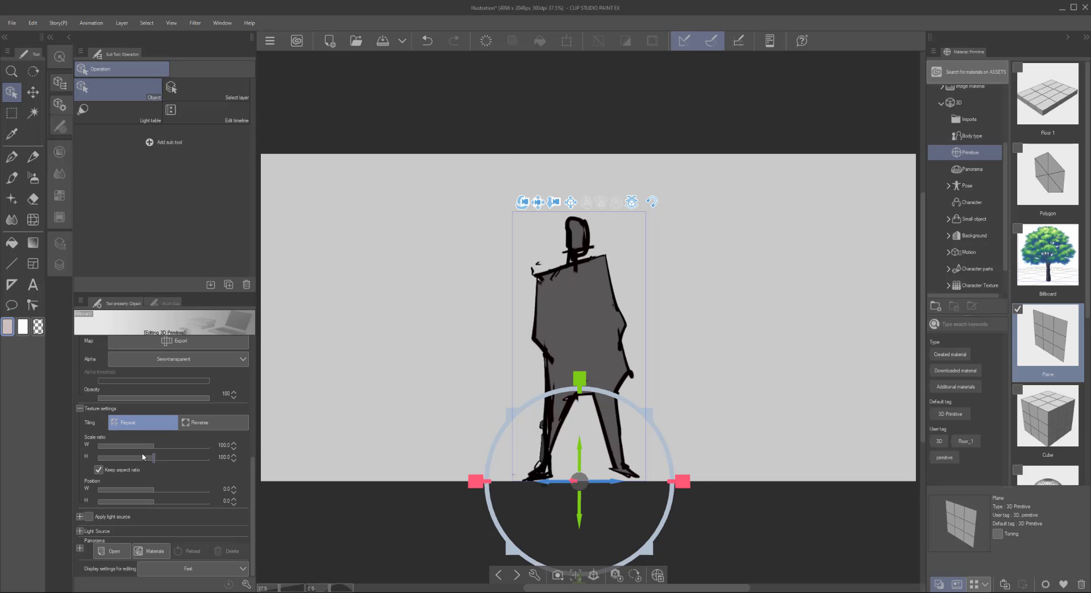
# Set the billboard texture's width and height scale ratio to 97.7 and try adjusting its horizontal position
pyautogui.moveTo(154, 447)
pyautogui.mouseDown()
pyautogui.moveTo(167, 446)
pyautogui.moveTo(117, 449)
pyautogui.moveTo(164, 449)
pyautogui.moveTo(154, 449)
pyautogui.mouseUp()
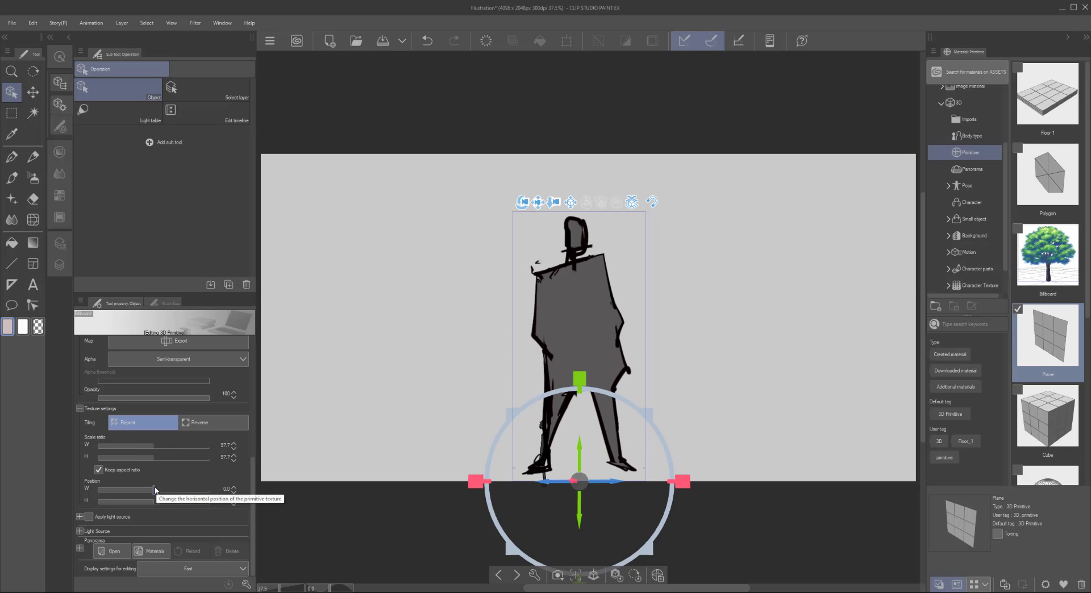
pyautogui.moveTo(156, 487)
pyautogui.mouseDown()
pyautogui.moveTo(143, 488)
pyautogui.moveTo(155, 484)
pyautogui.mouseUp()
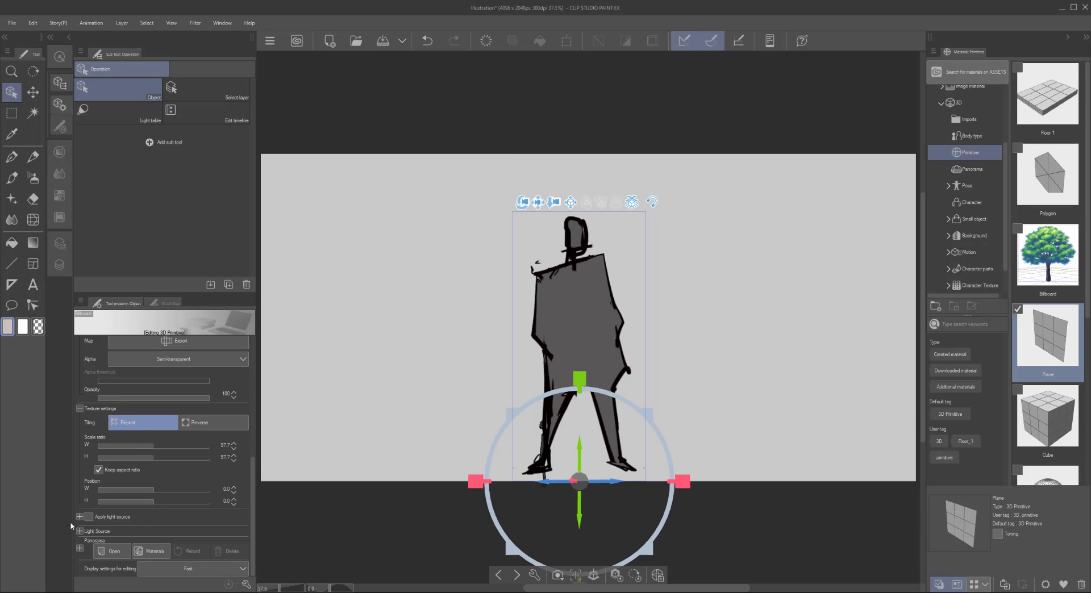
# Enable Cast shadows on ground for the billboard, trying Apply light source on the figure and leaving it switched off
pyautogui.click(89, 518)
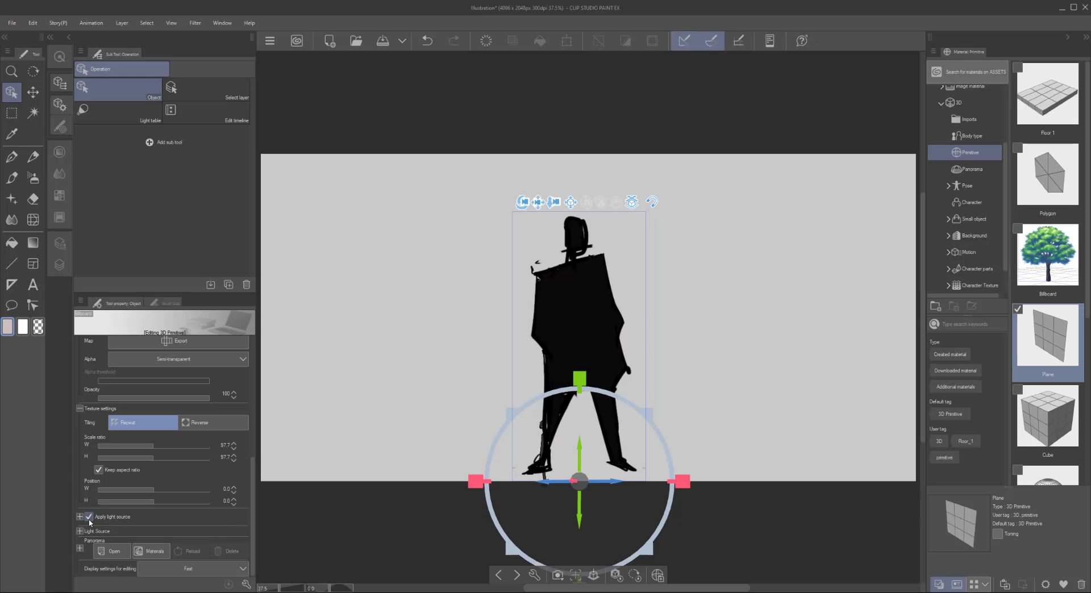
pyautogui.click(89, 518)
pyautogui.click(88, 518)
pyautogui.click(79, 517)
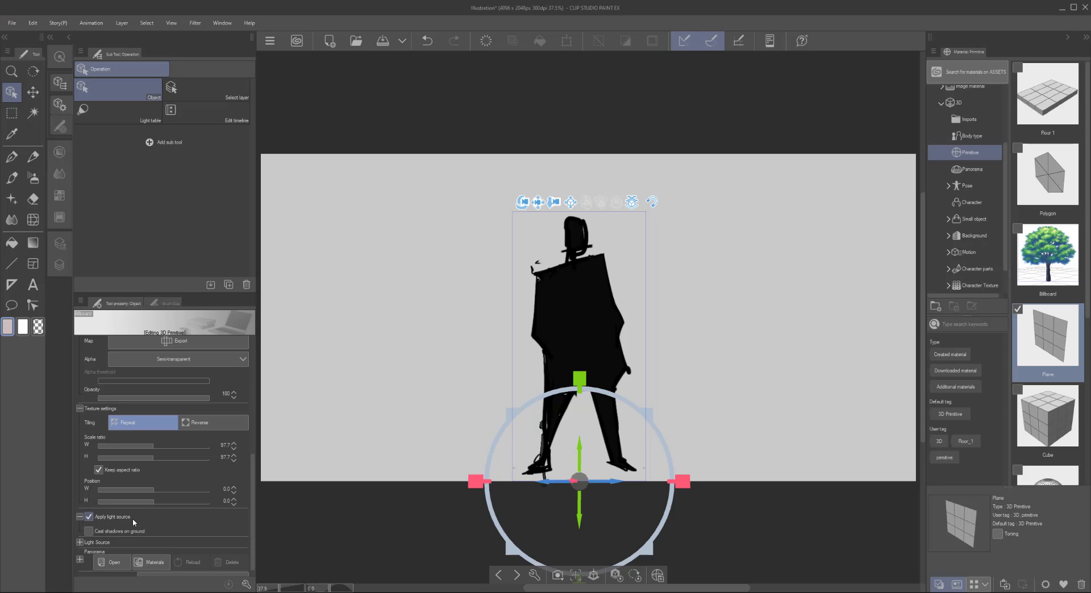
pyautogui.scroll(-1, 132, 518)
pyautogui.click(89, 520)
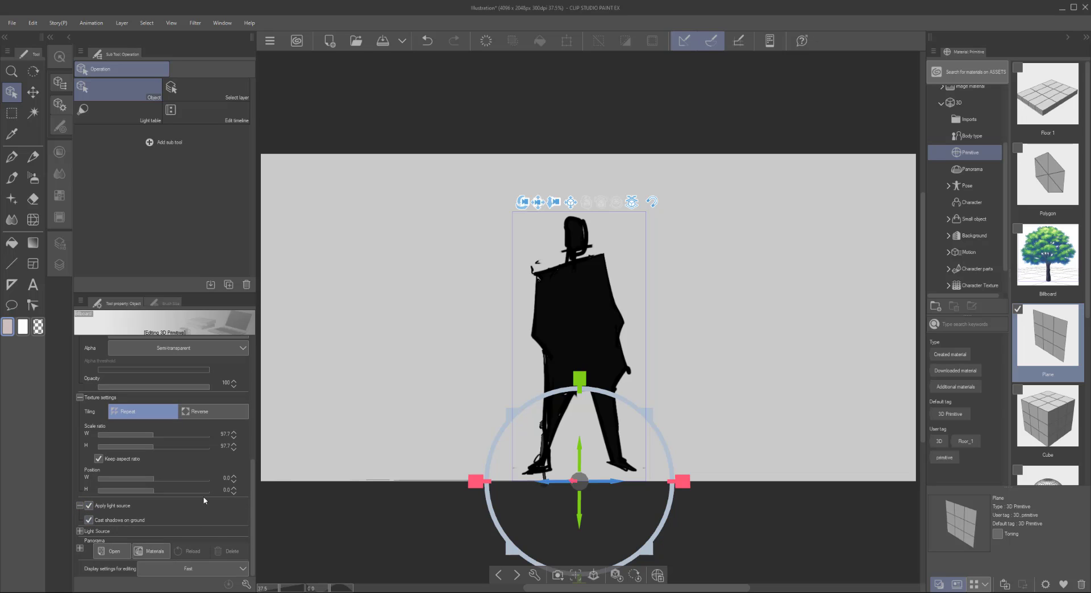
pyautogui.moveTo(570, 368); pyautogui.dragTo(567, 383, button='middle')
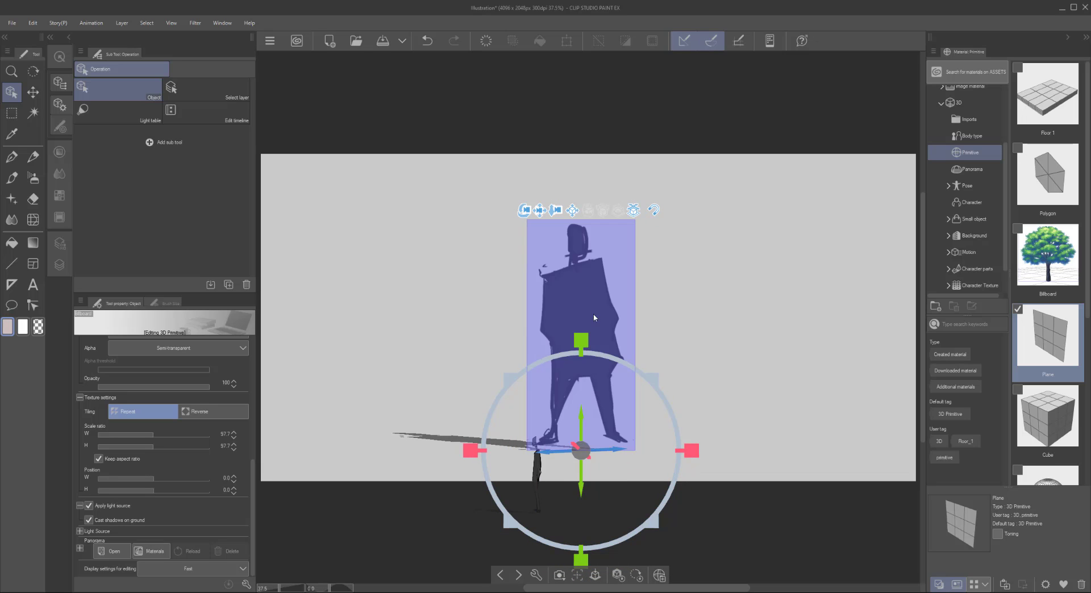
pyautogui.moveTo(523, 210); pyautogui.dragTo(520, 190)
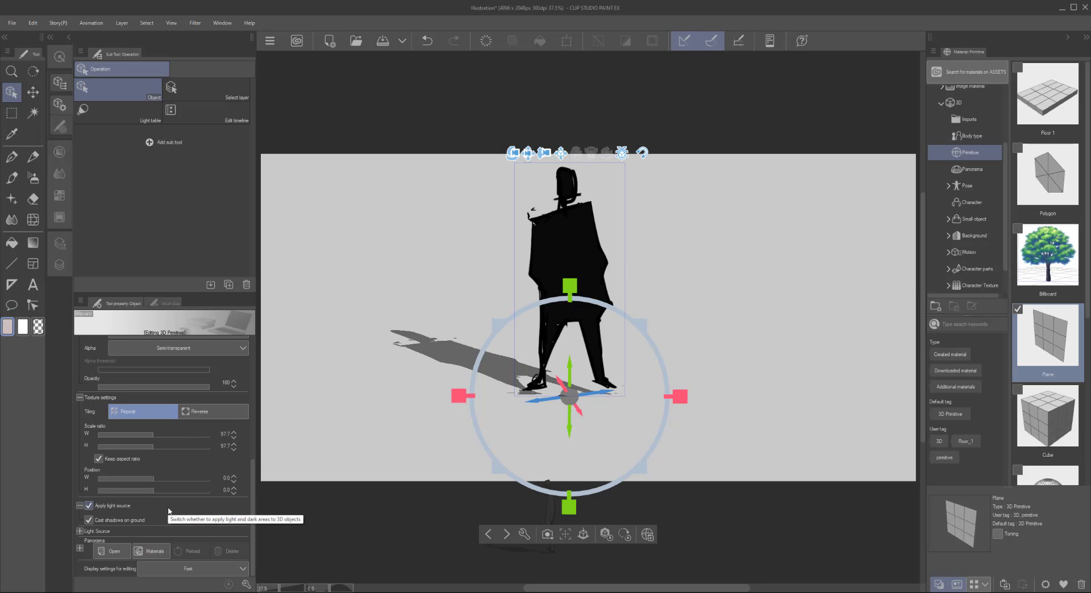
pyautogui.click(89, 506)
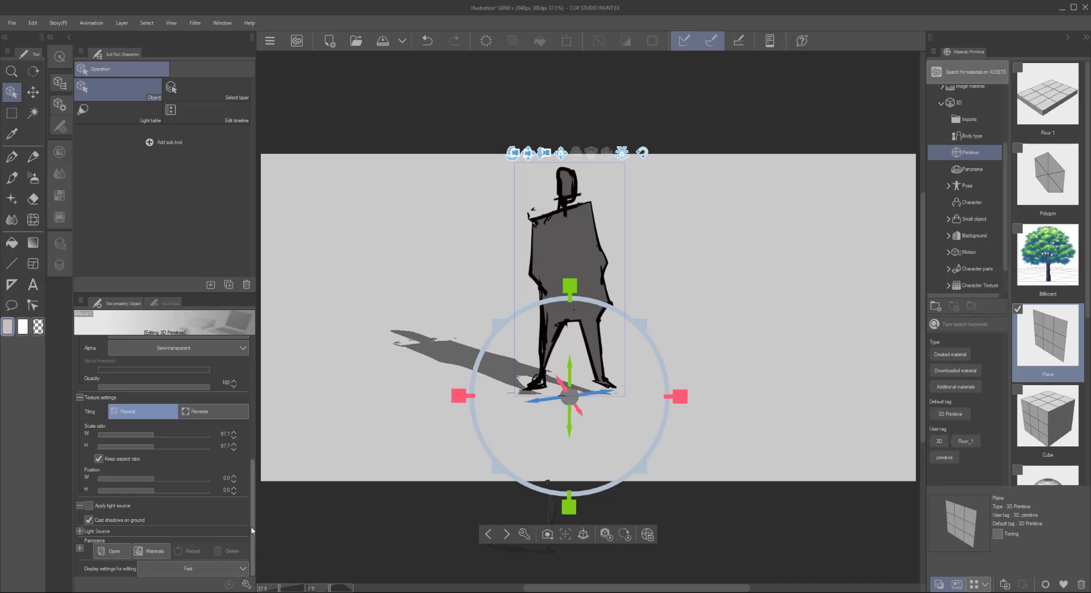
# Review the Operation and Object list categories in the billboard's detailed sub tool settings
pyautogui.moveTo(258, 455); pyautogui.dragTo(260, 385)
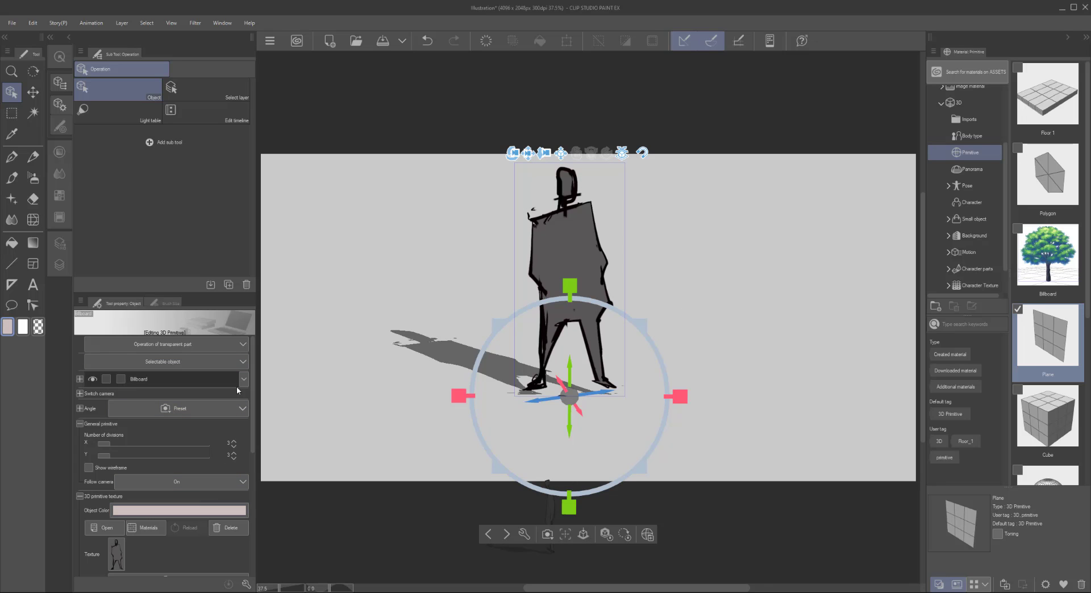
pyautogui.click(246, 584)
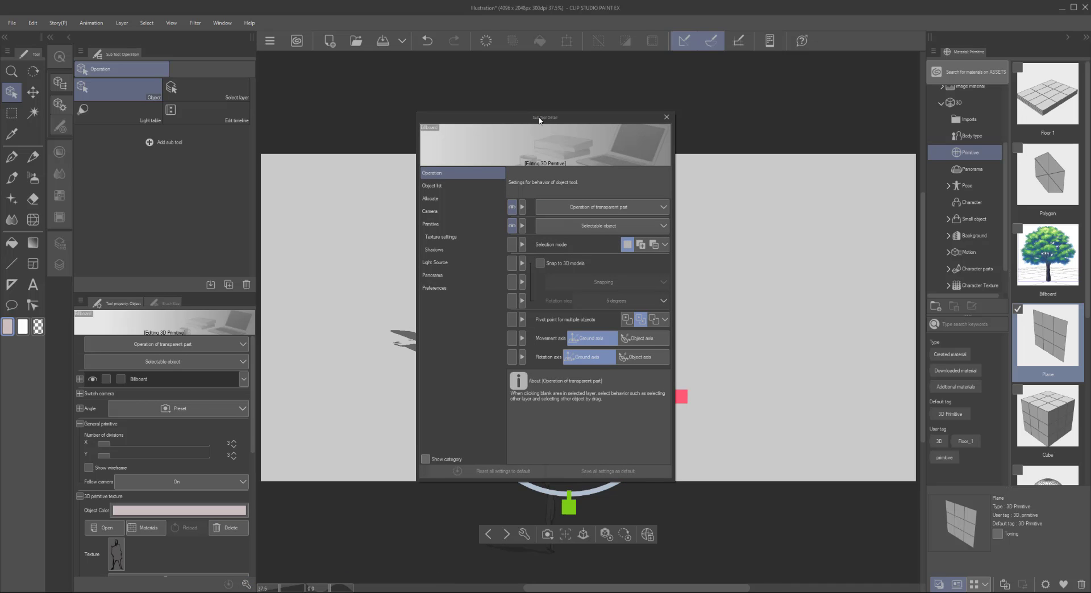
pyautogui.moveTo(540, 117); pyautogui.dragTo(304, 196)
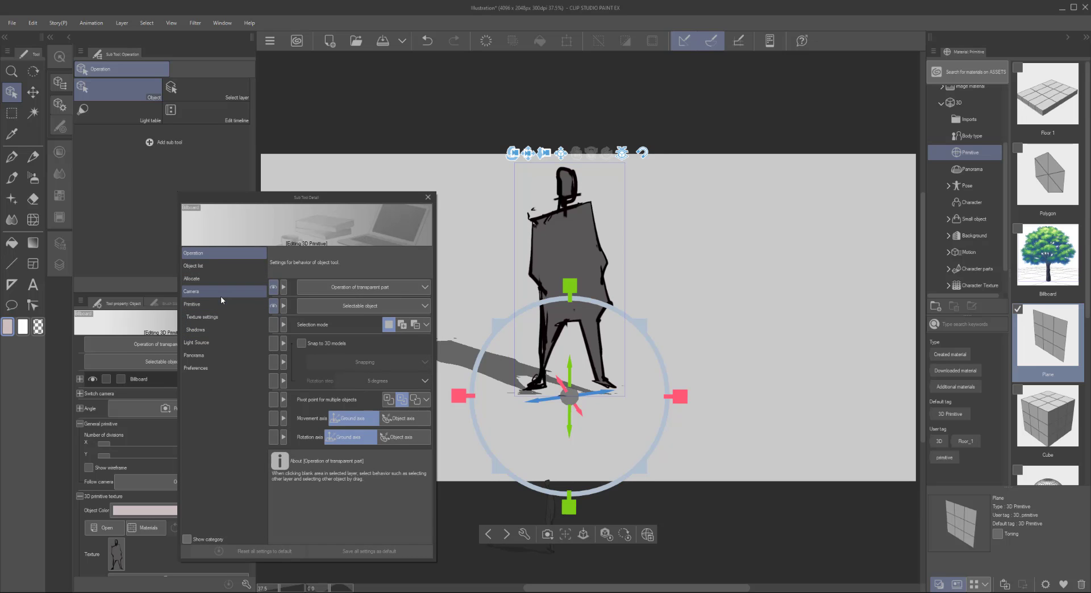
pyautogui.click(219, 266)
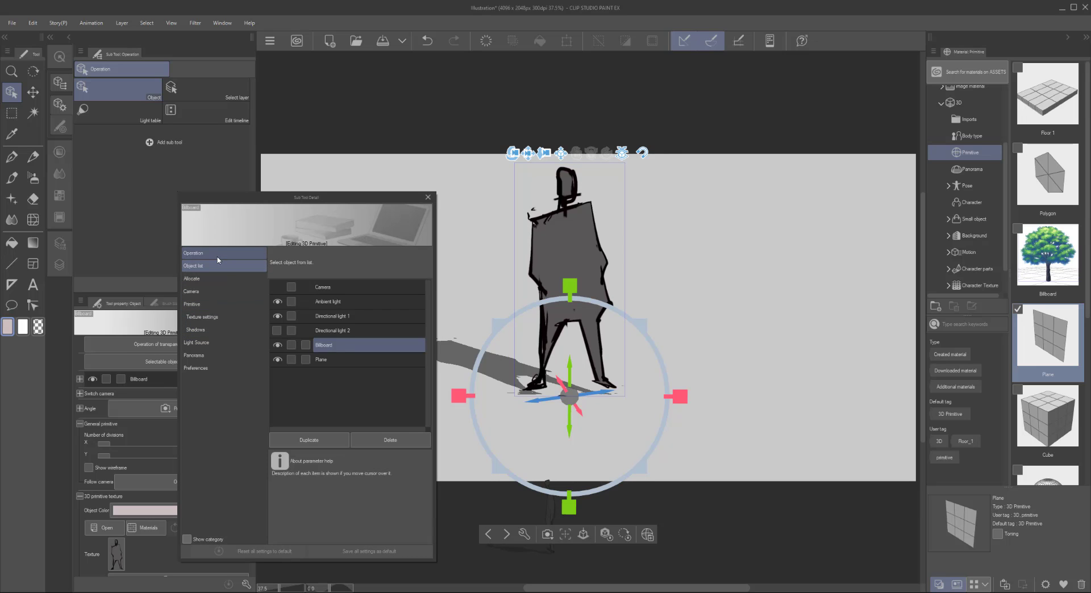
pyautogui.click(219, 255)
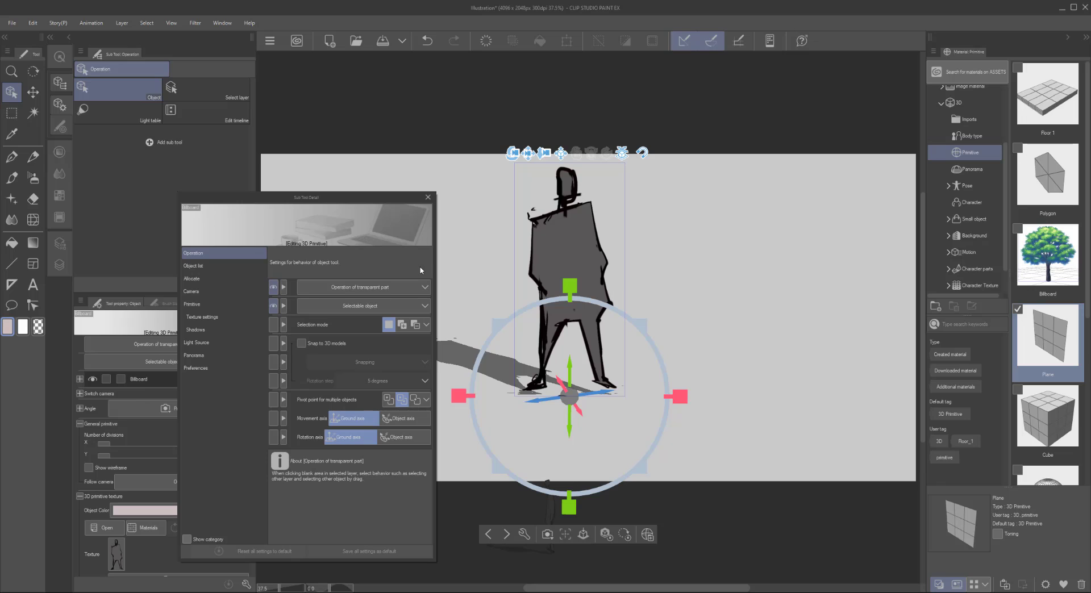
pyautogui.click(428, 198)
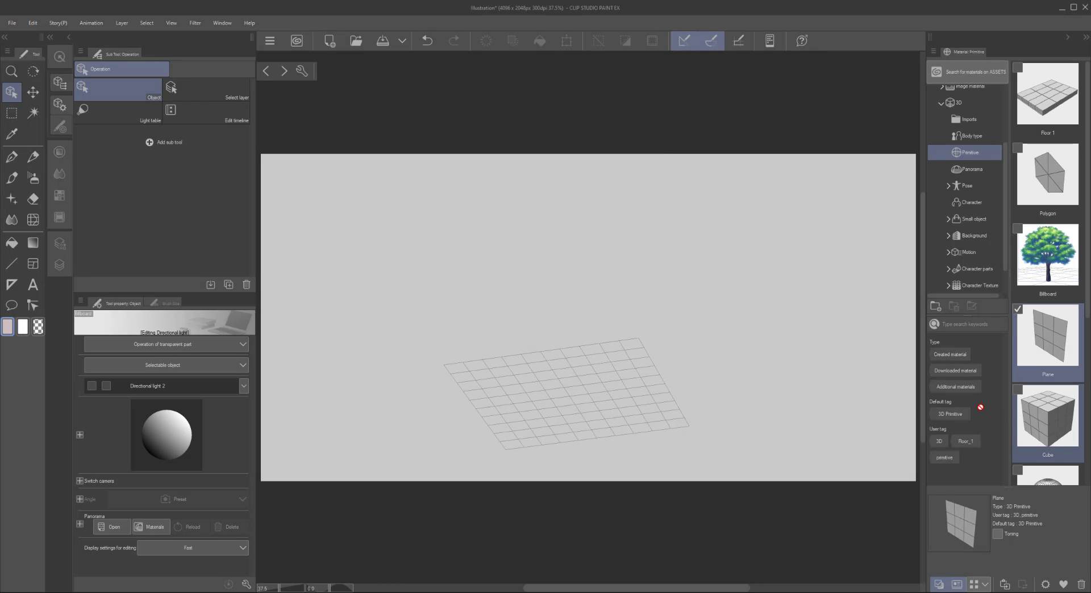
# Place a Cube primitive on the empty canvas and bring it into view from above
pyautogui.moveTo(1048, 418); pyautogui.dragTo(598, 391)
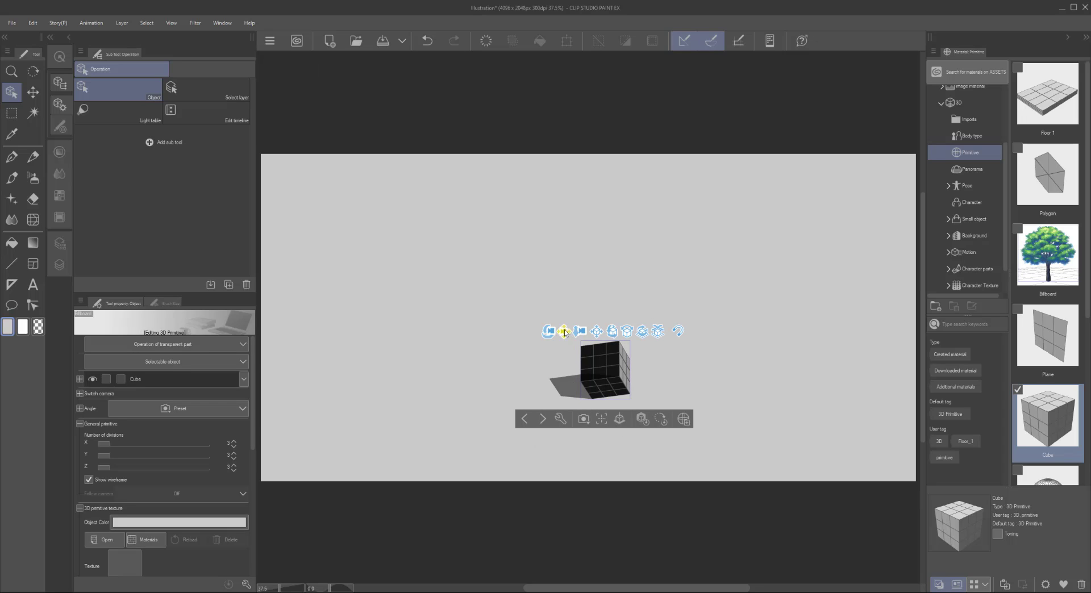
pyautogui.moveTo(580, 331); pyautogui.dragTo(620, 435)
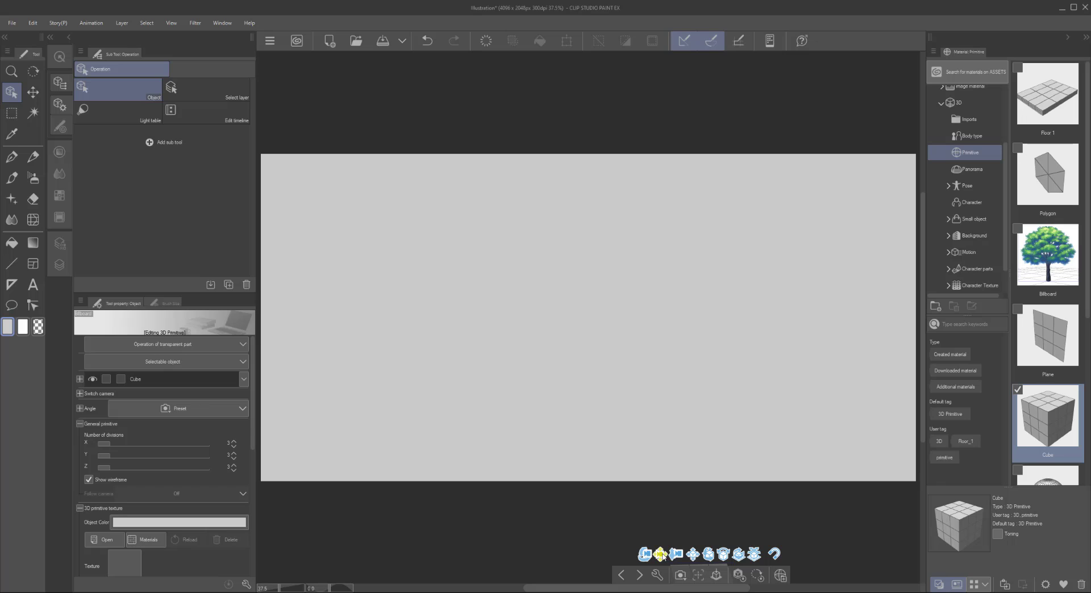
pyautogui.moveTo(659, 550); pyautogui.dragTo(536, 276)
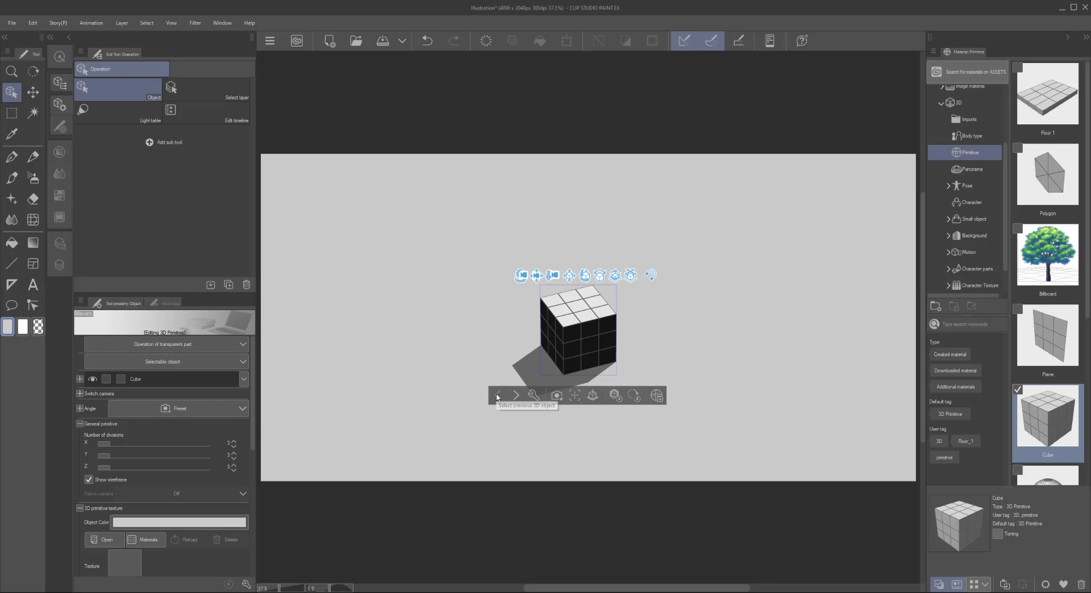
# Check the object list in the detailed settings and center the camera on the cube
pyautogui.click(533, 396)
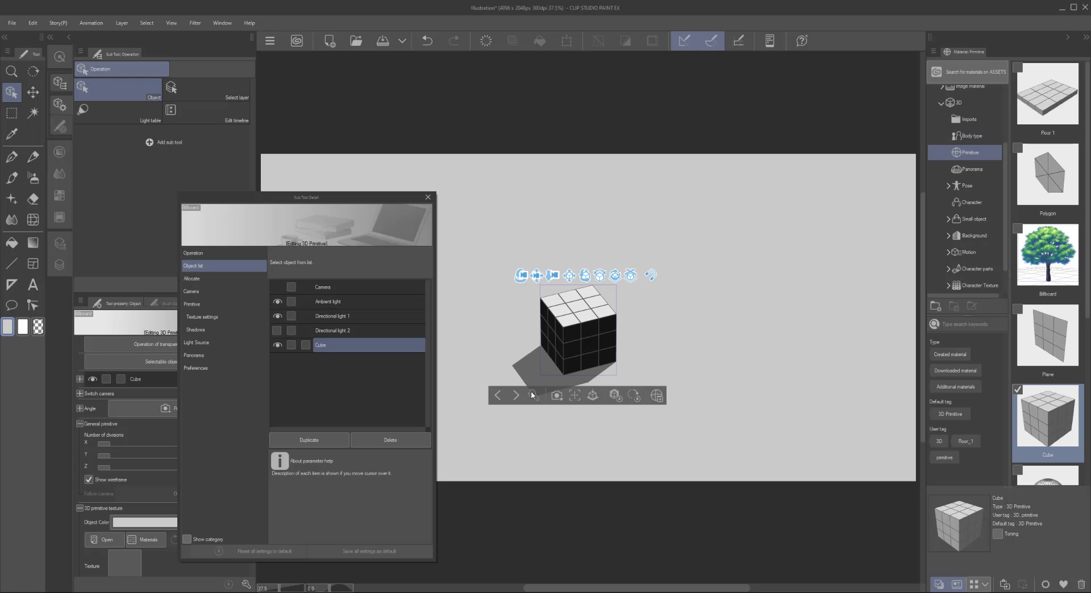
pyautogui.click(428, 197)
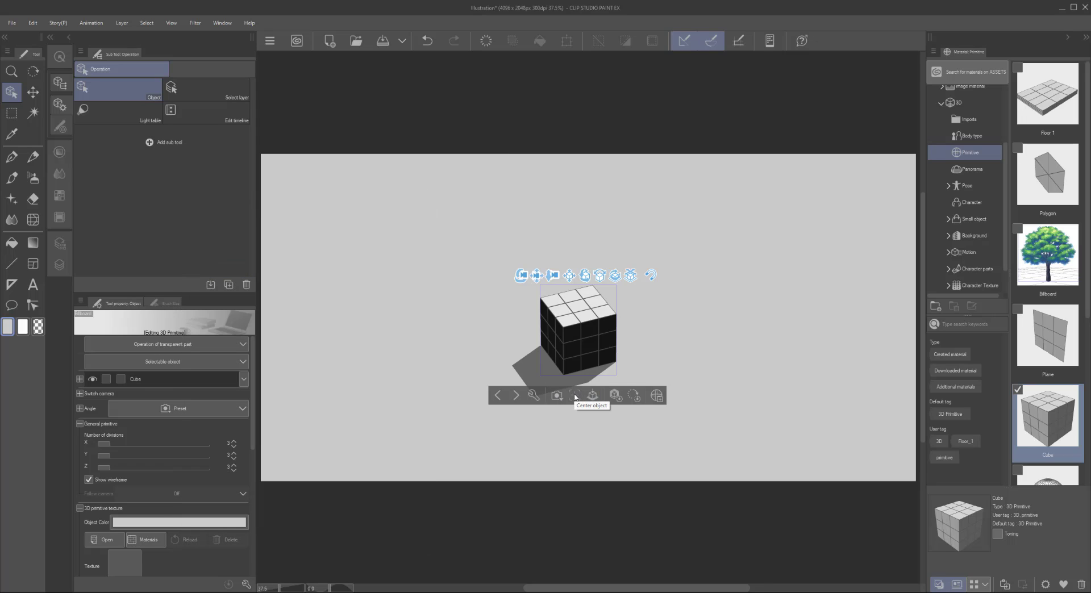
pyautogui.click(575, 396)
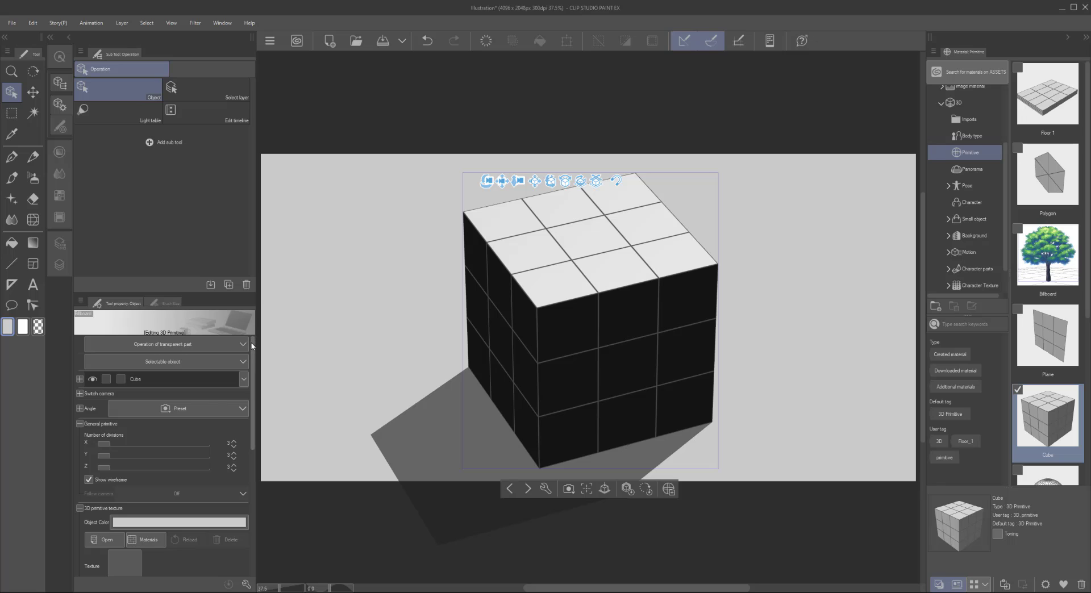
# Try the visibility and lock switches on the cube, leaving it visible and unlocked
pyautogui.scroll(-2, 253, 364)
pyautogui.scroll(-1, 253, 374)
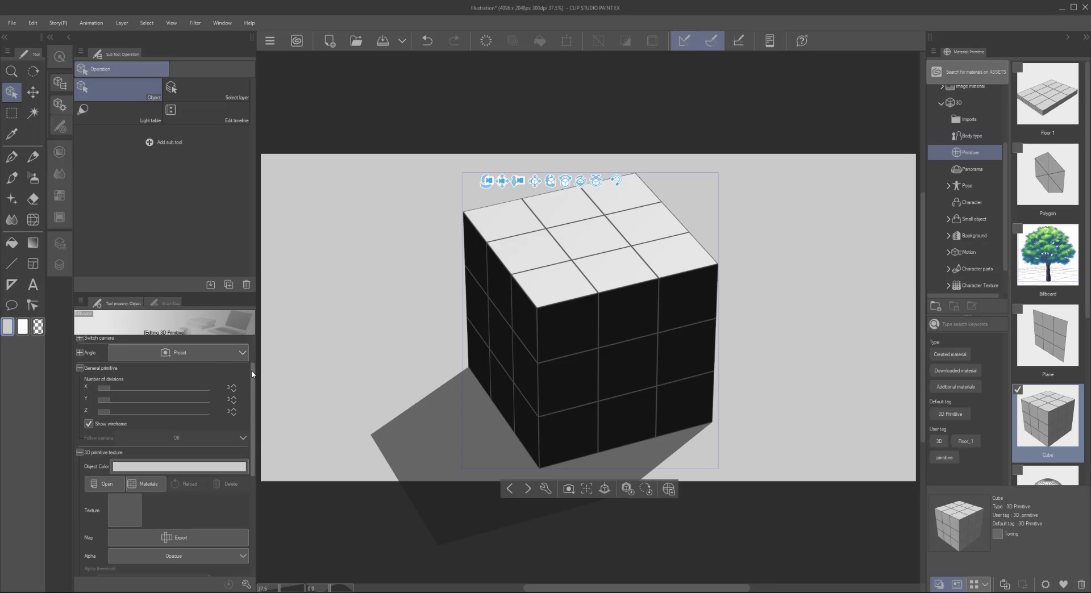
pyautogui.scroll(3, 253, 357)
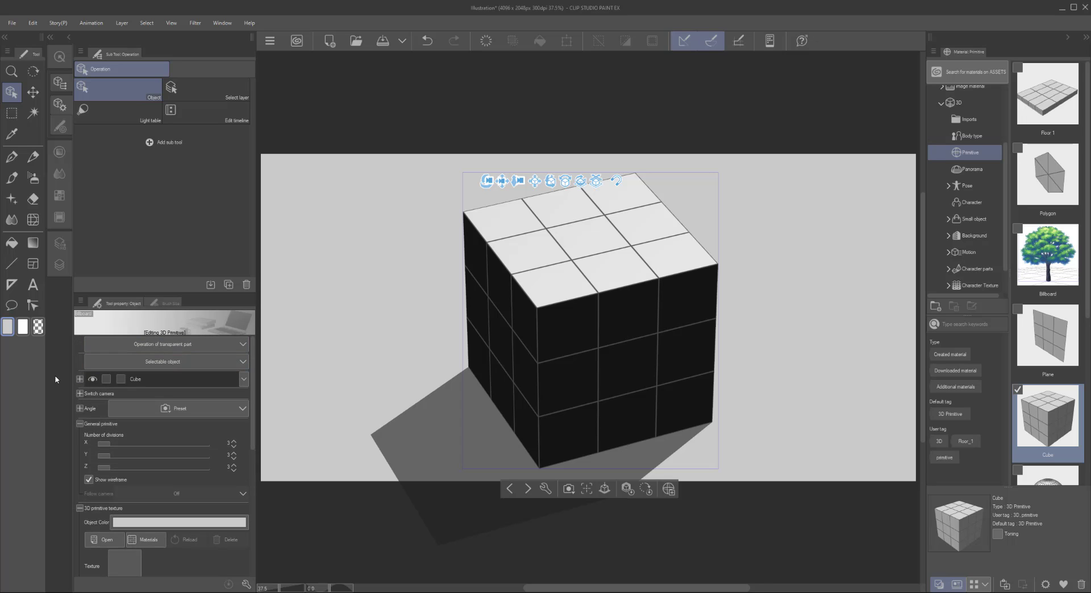
pyautogui.click(91, 379)
pyautogui.click(91, 379)
pyautogui.click(107, 380)
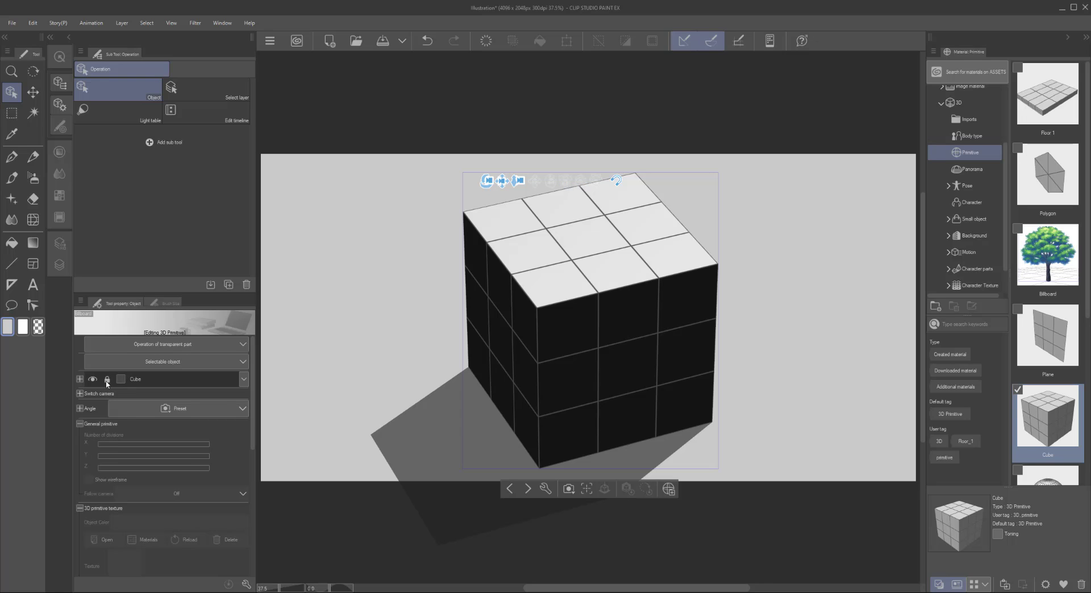
pyautogui.click(107, 380)
pyautogui.click(107, 380)
pyautogui.click(106, 379)
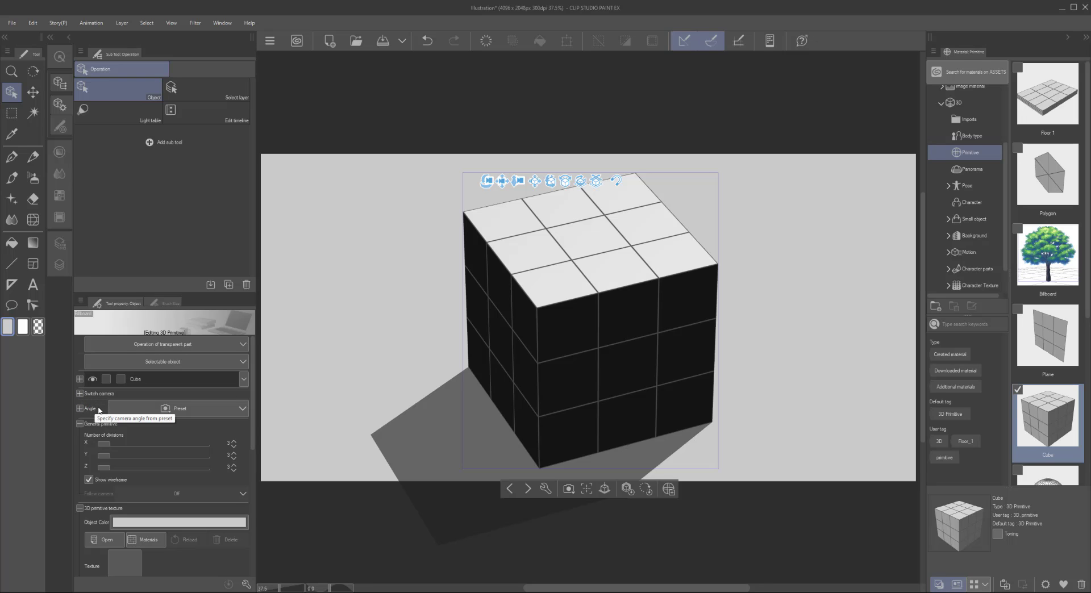
# Try several preset camera angles on the cube and keep the raised three-quarter view showing its top and two sides
pyautogui.click(171, 408)
pyautogui.click(180, 409)
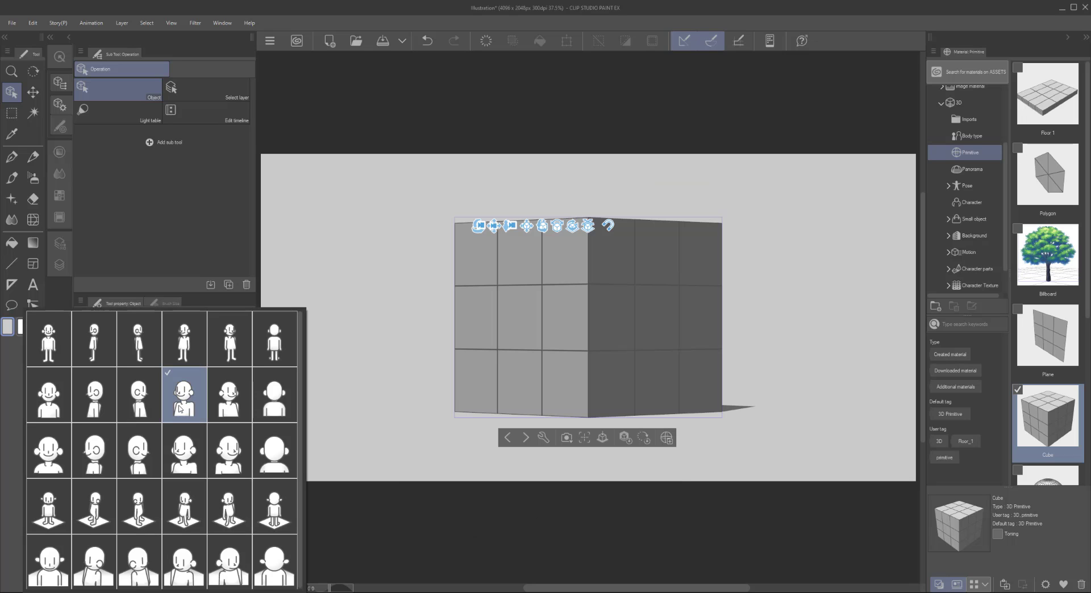
pyautogui.click(230, 398)
pyautogui.click(274, 398)
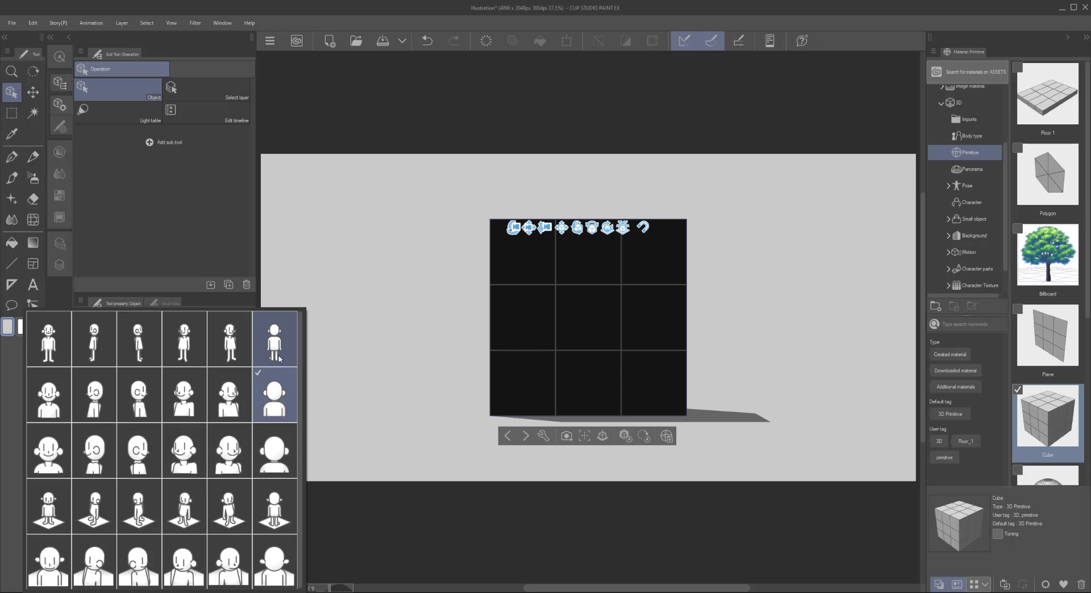
pyautogui.click(230, 347)
pyautogui.click(57, 350)
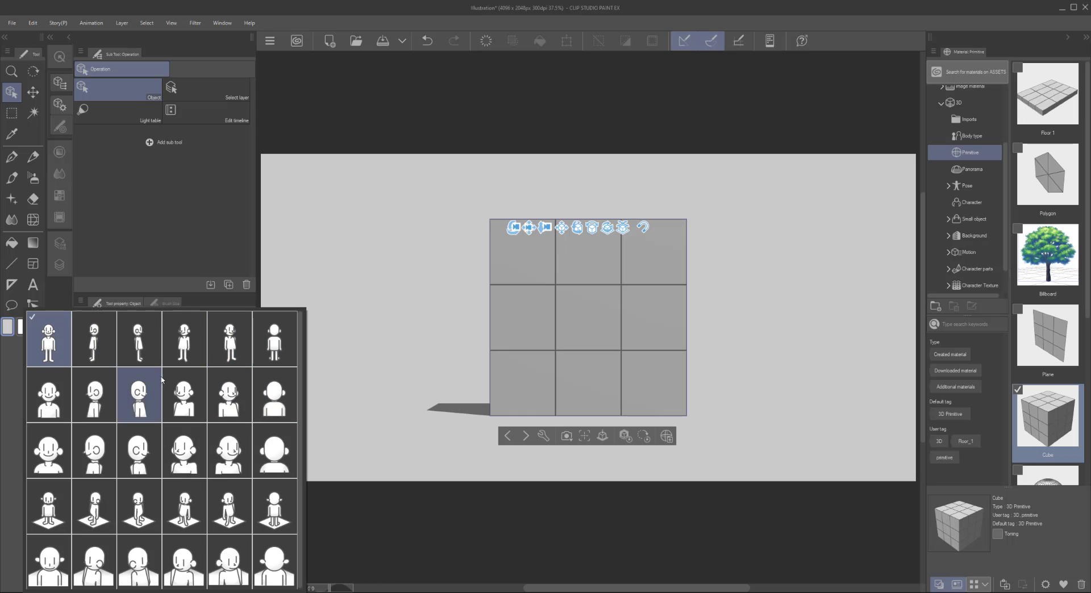
pyautogui.click(161, 383)
pyautogui.click(183, 506)
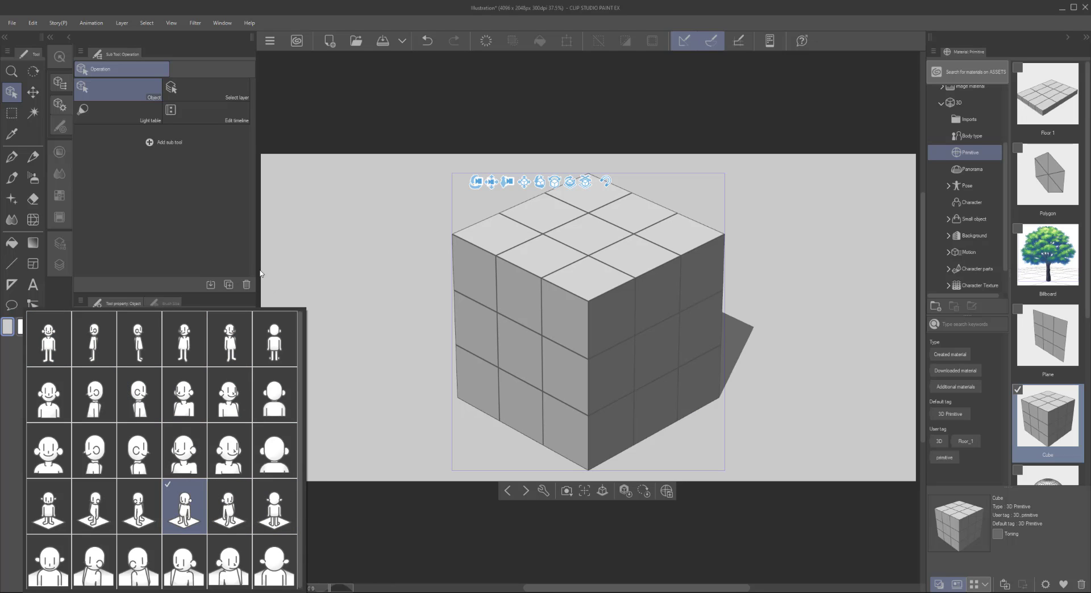
pyautogui.click(302, 265)
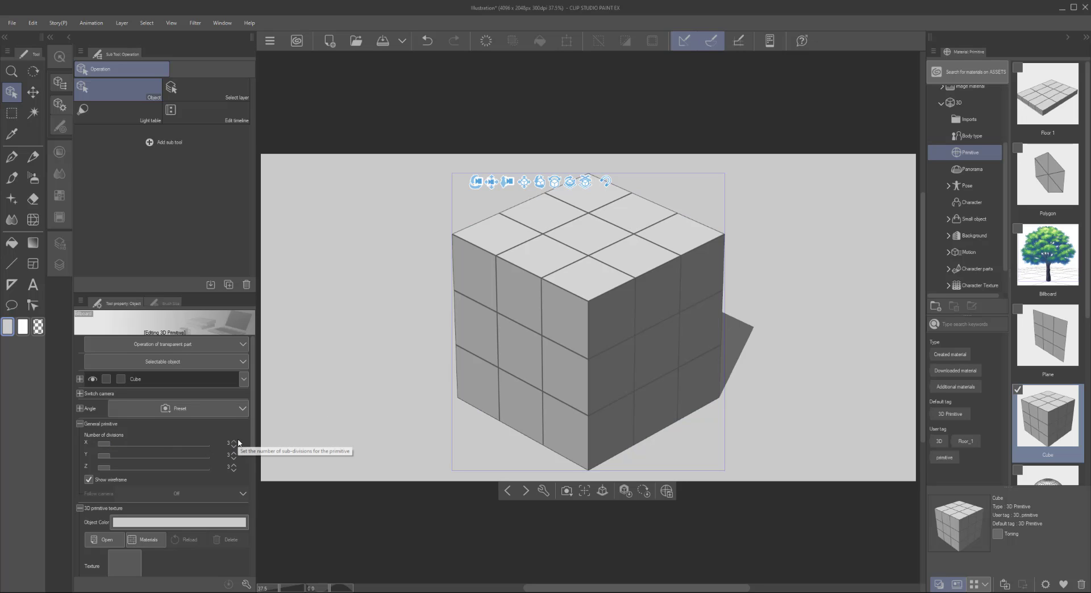
# Toggle the cube's wireframe off and back on, and raise its X, Y and Z divisions through 4 to 7
pyautogui.click(88, 481)
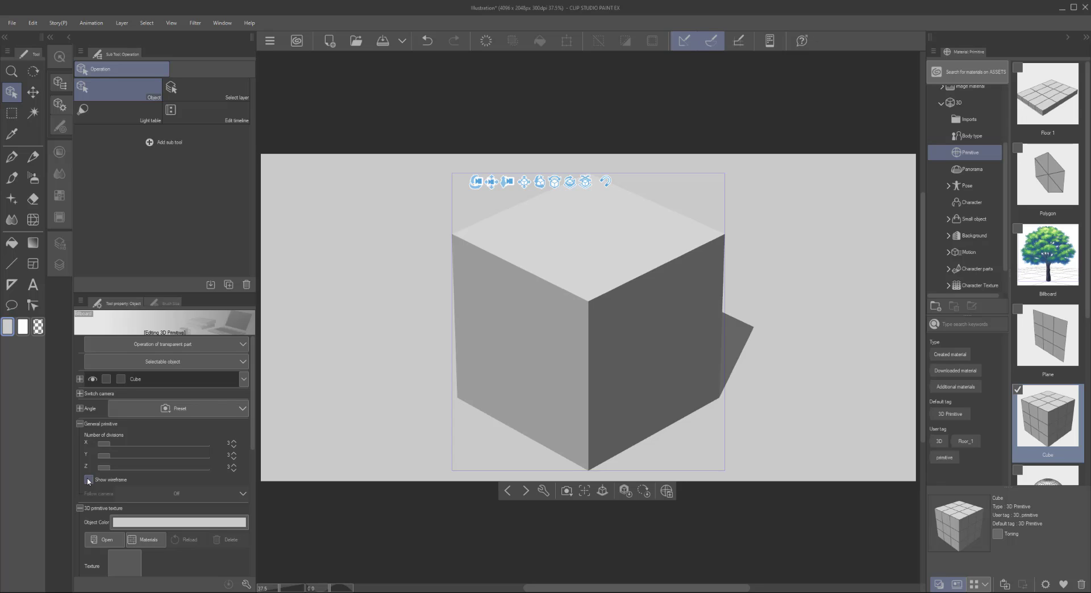
pyautogui.click(89, 480)
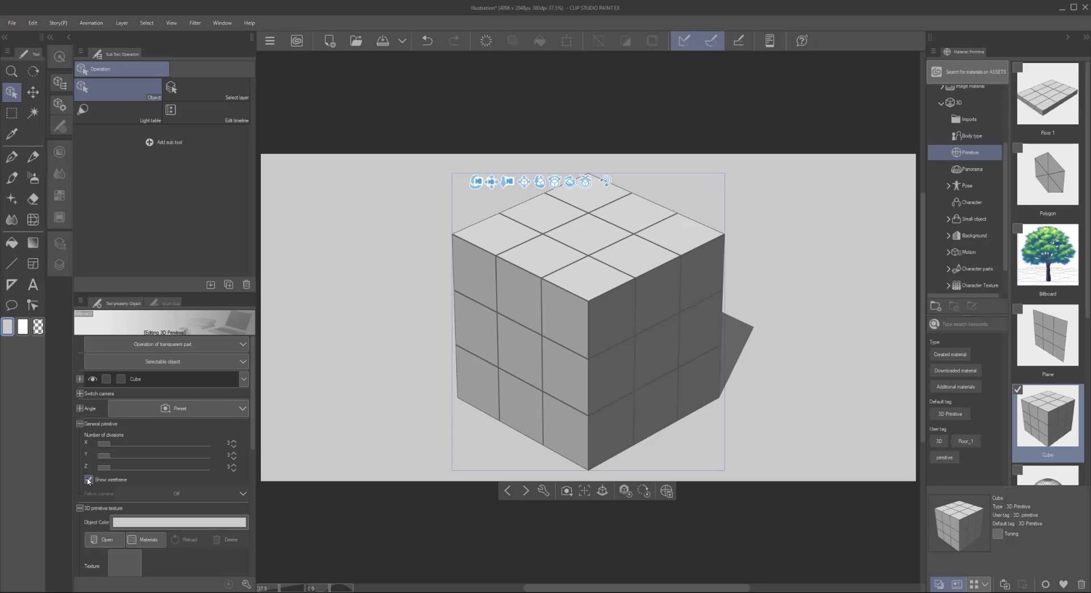
pyautogui.click(234, 441)
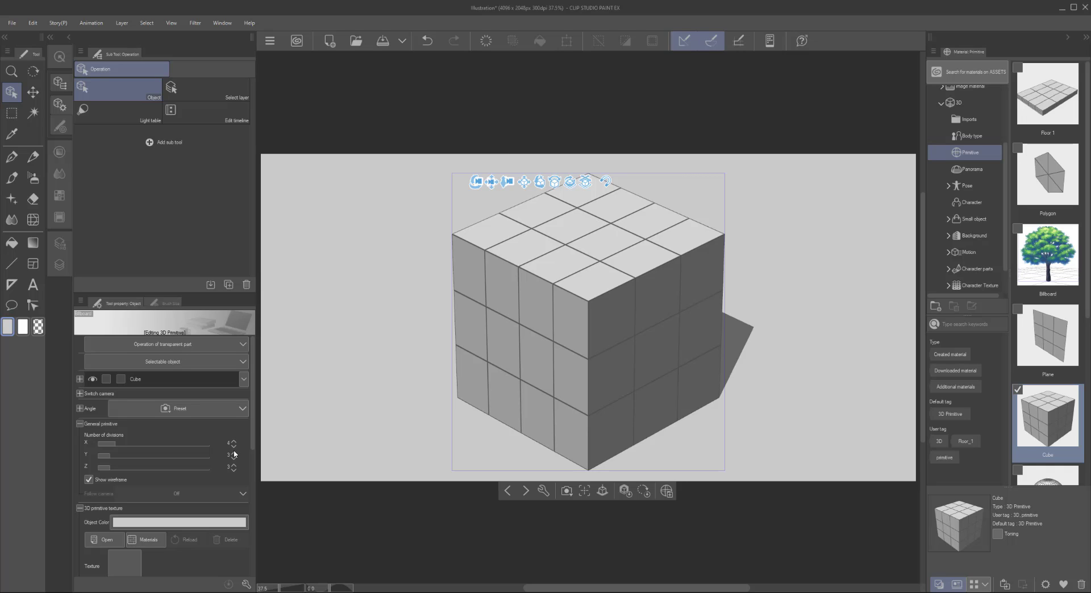
pyautogui.click(234, 453)
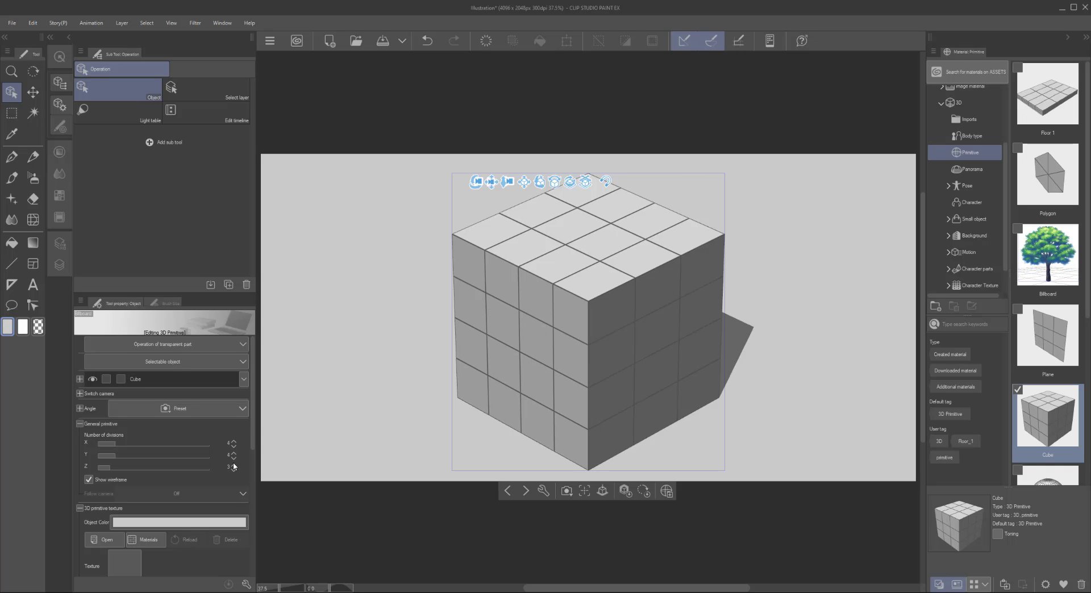
pyautogui.click(233, 464)
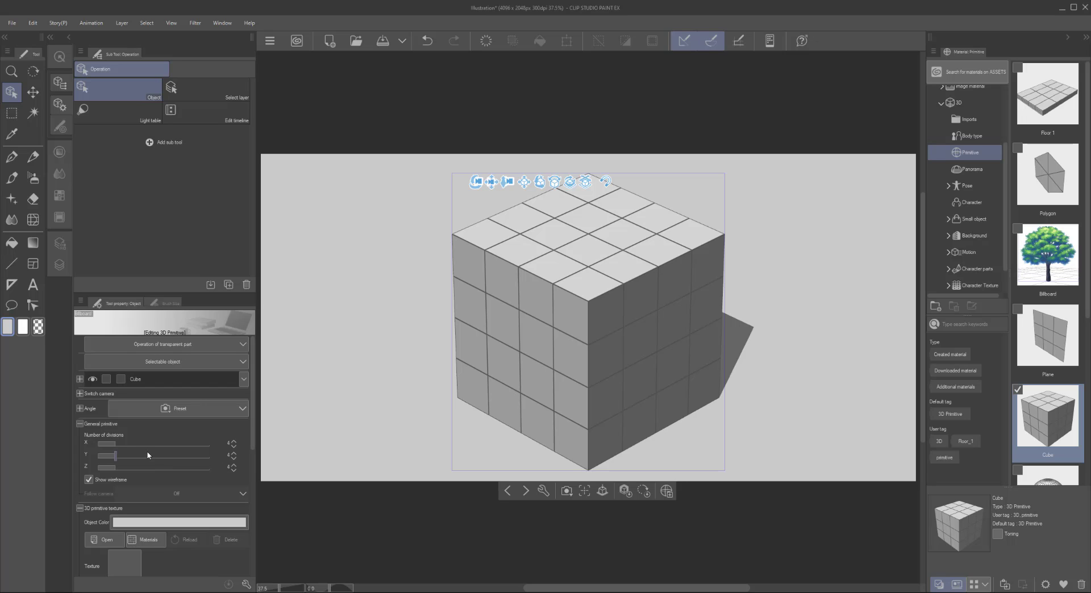
pyautogui.moveTo(107, 444); pyautogui.dragTo(136, 473)
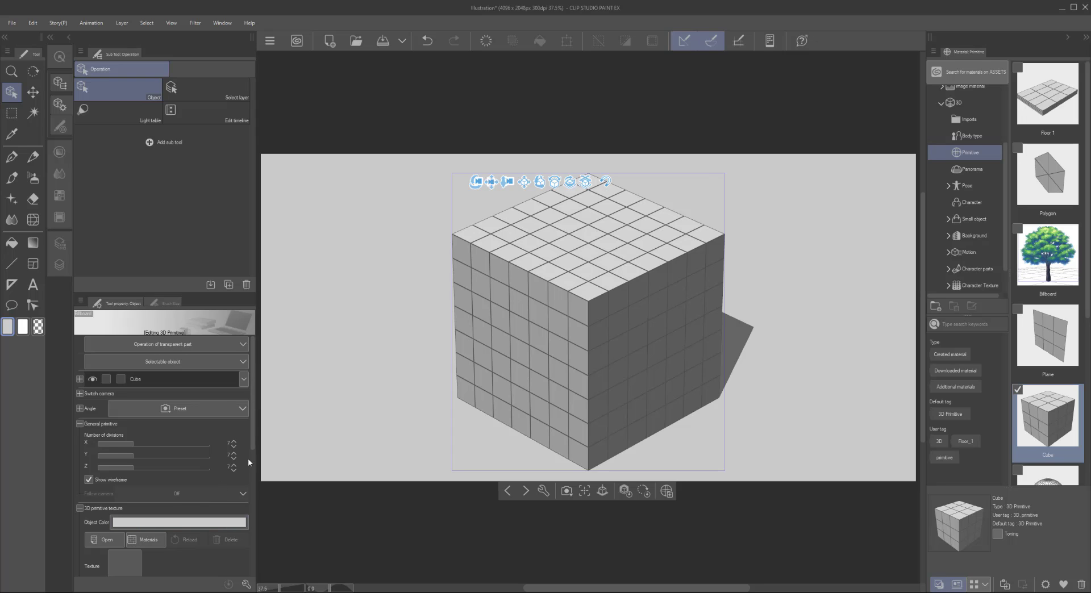
# Set the cube's object color to a saturated blue-violet with a hue of 253
pyautogui.scroll(-3, 244, 466)
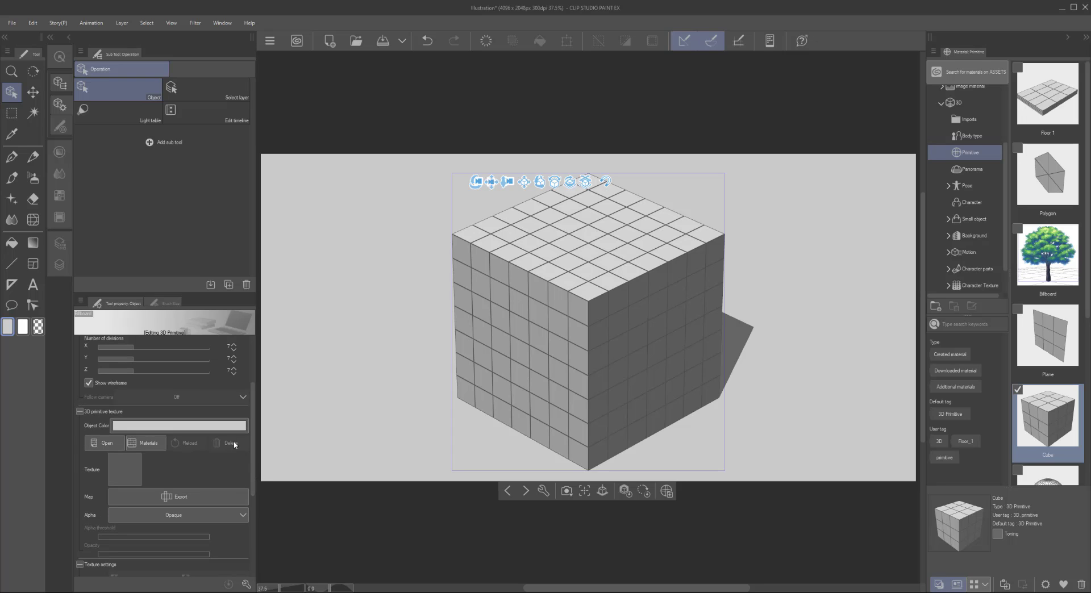
pyautogui.click(183, 429)
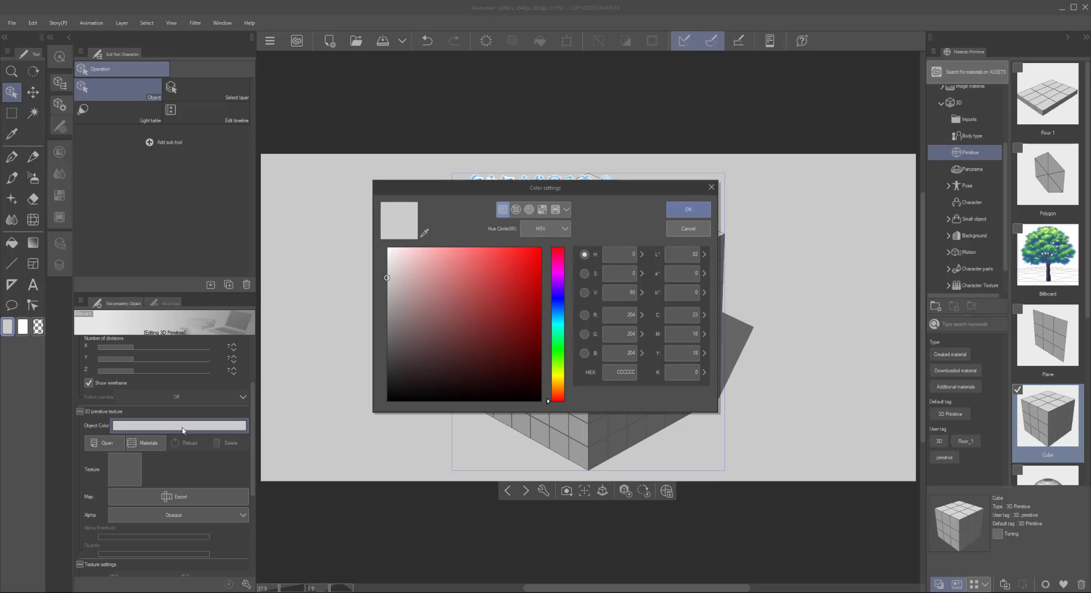
pyautogui.click(553, 294)
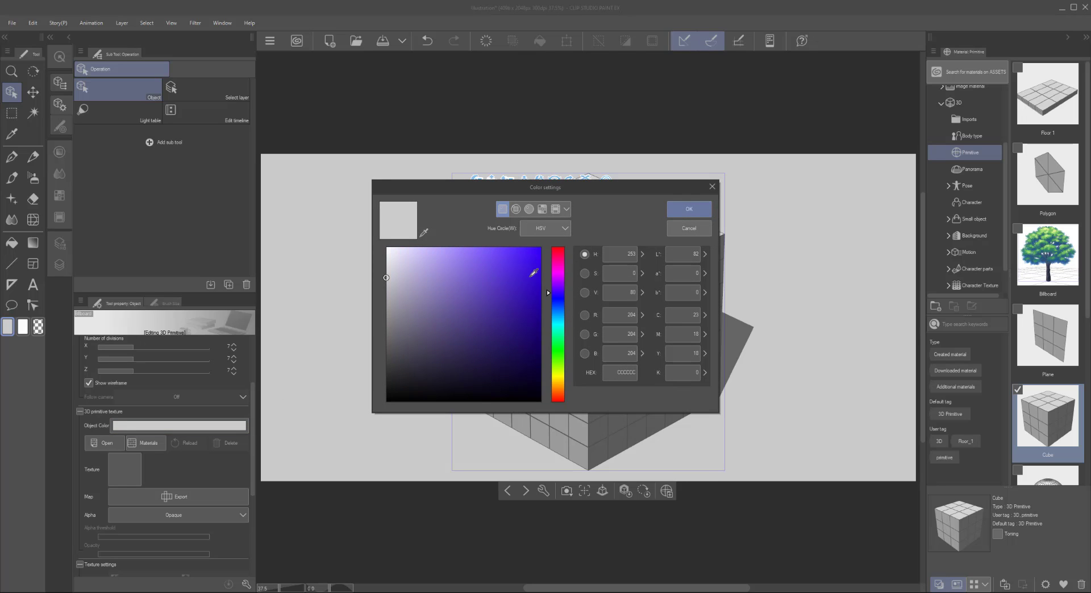
pyautogui.click(515, 262)
pyautogui.click(691, 210)
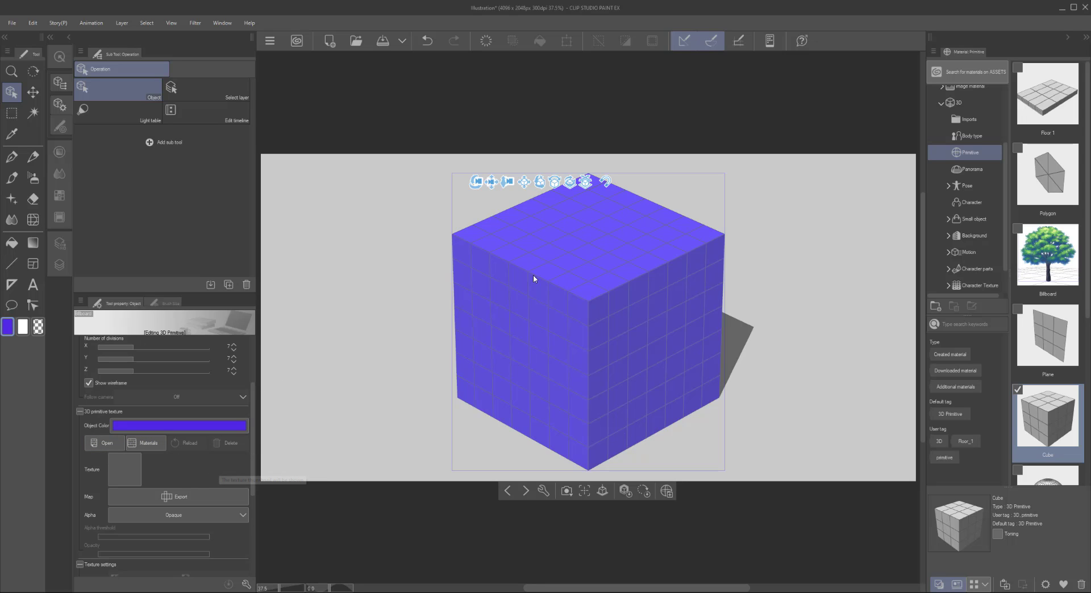
# Set the cube's texture alpha to Semi-transparent and lower the camera's viewing angle
pyautogui.scroll(-3, 253, 460)
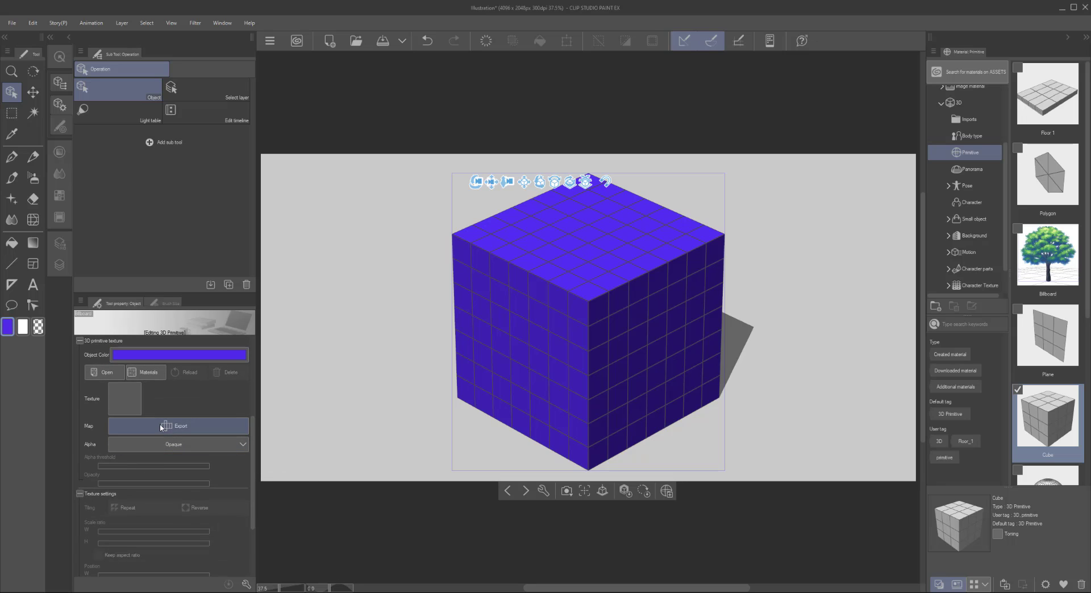
pyautogui.click(201, 449)
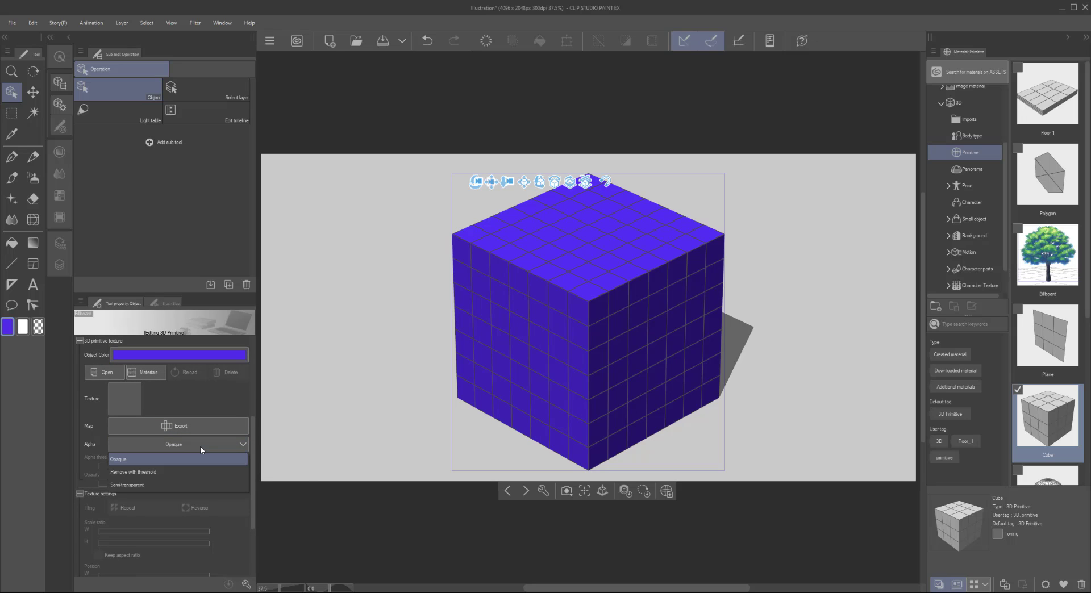
pyautogui.click(173, 485)
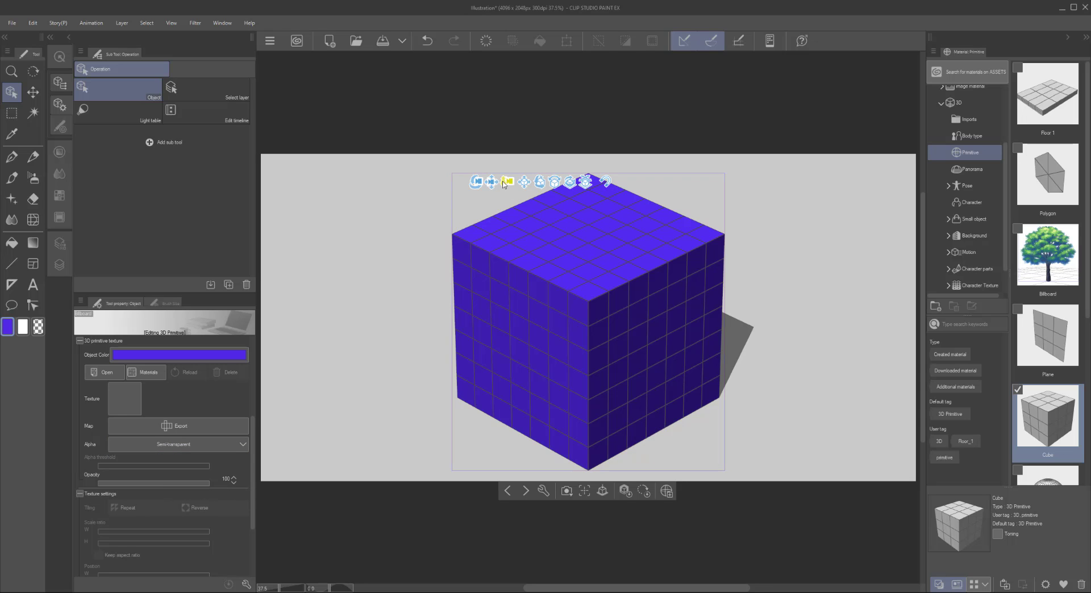
pyautogui.moveTo(476, 185); pyautogui.dragTo(467, 165)
# Change the cube's object color to the lighter violet 957FE7 and rotate the camera to its other side
pyautogui.click(226, 354)
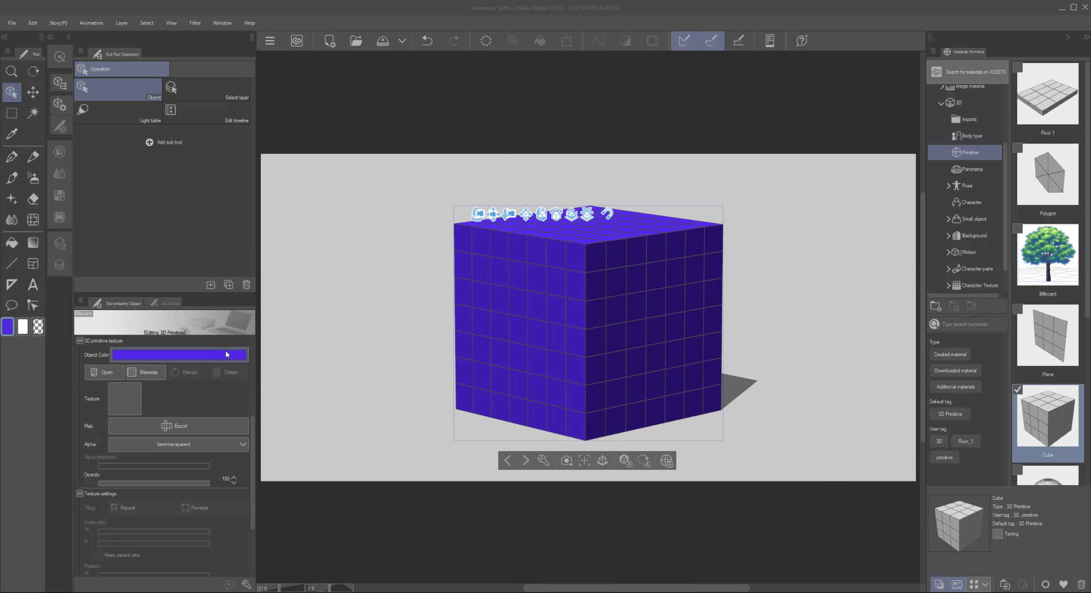
pyautogui.moveTo(424, 250); pyautogui.dragTo(456, 261)
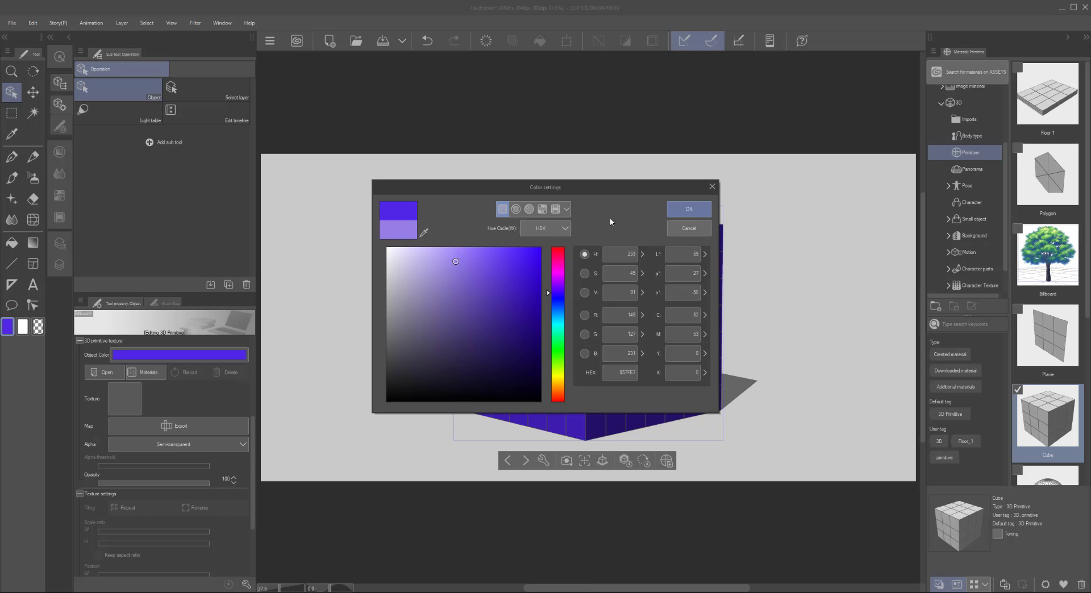
pyautogui.click(685, 209)
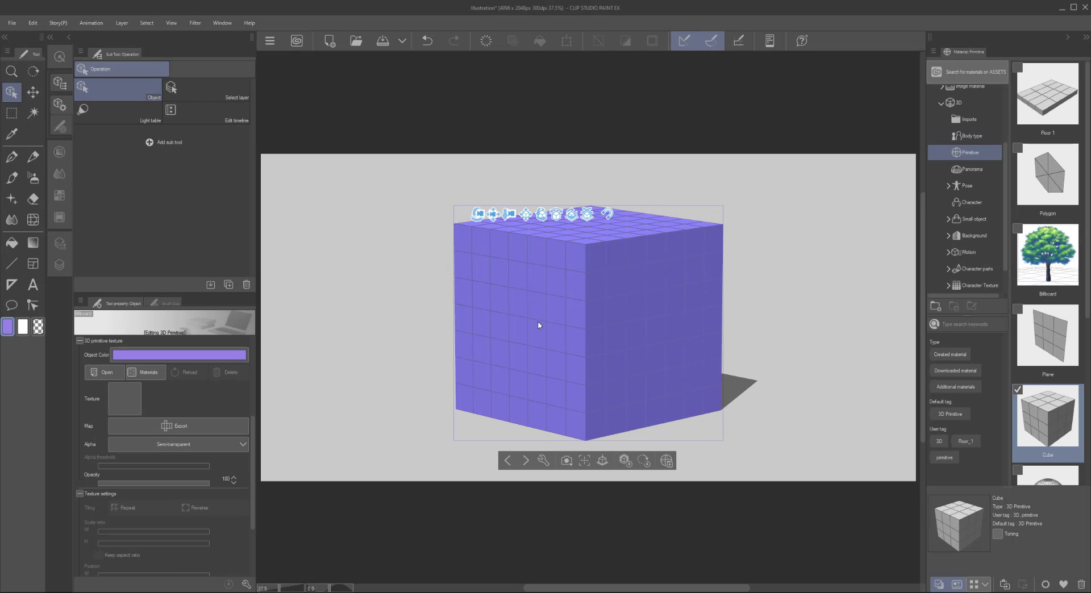
pyautogui.moveTo(478, 213); pyautogui.dragTo(533, 212)
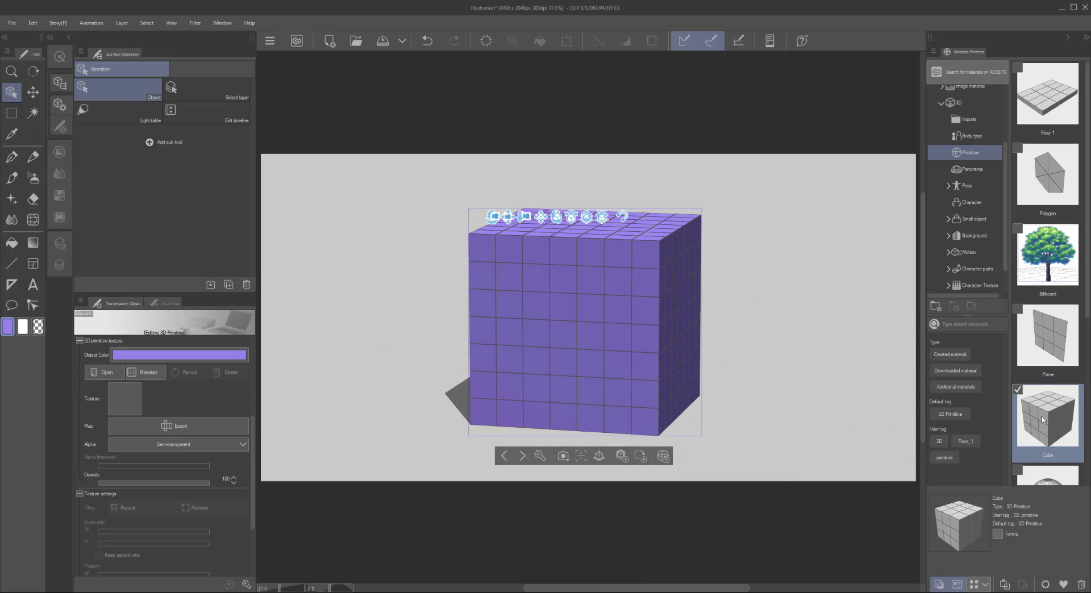
# Add a second Cube primitive behind the violet one and toggle its wireframe off and back on
pyautogui.moveTo(1042, 421); pyautogui.dragTo(454, 416)
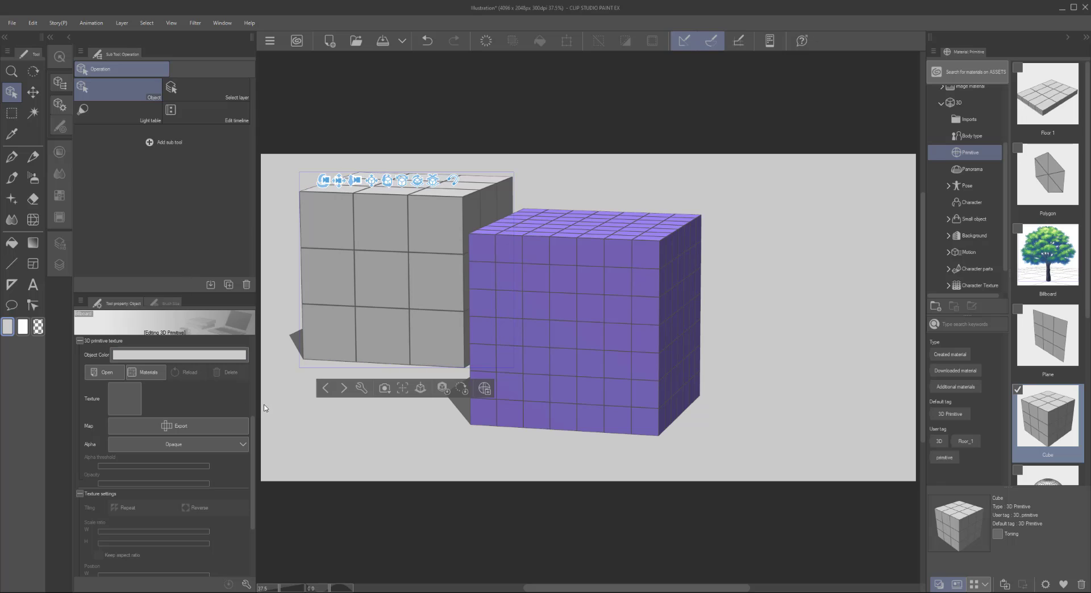
pyautogui.moveTo(253, 424); pyautogui.dragTo(258, 354)
pyautogui.click(89, 457)
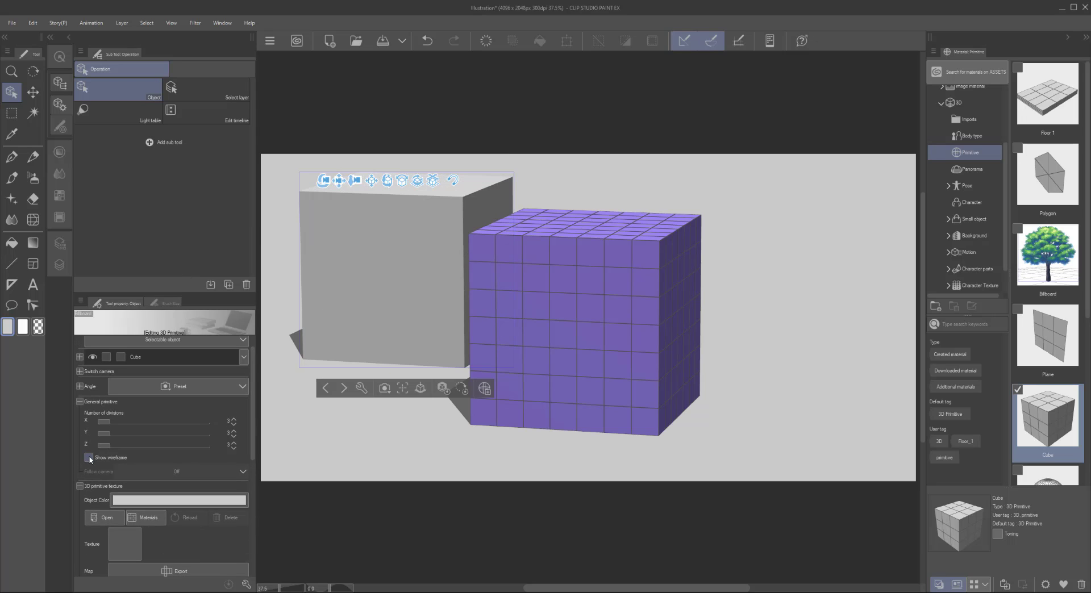
pyautogui.click(89, 458)
# Hide the violet cube's wireframe and rotate the camera around to view both cubes
pyautogui.click(553, 356)
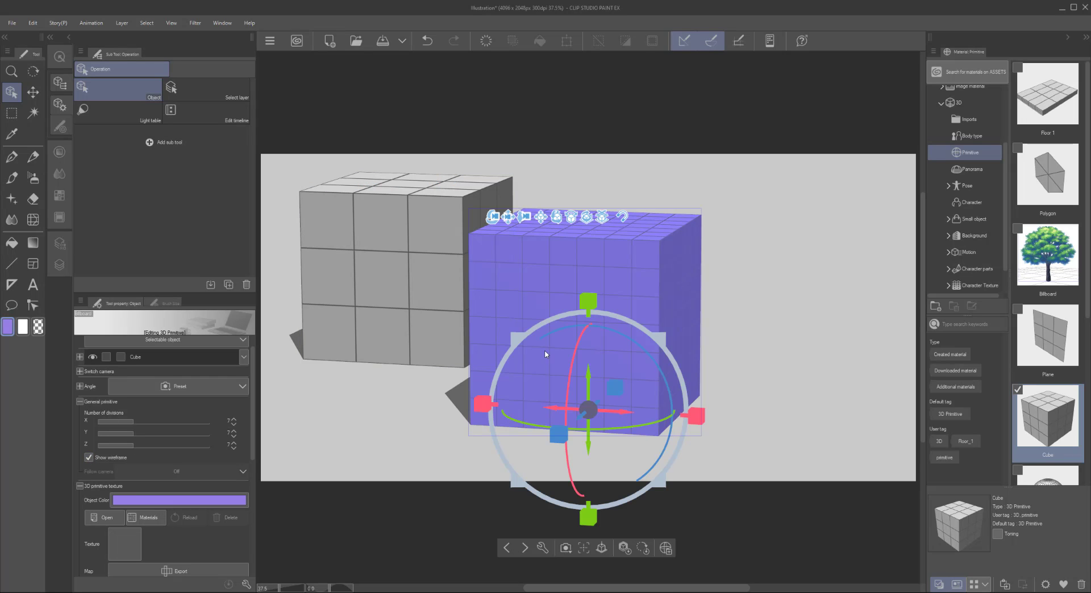
pyautogui.click(89, 457)
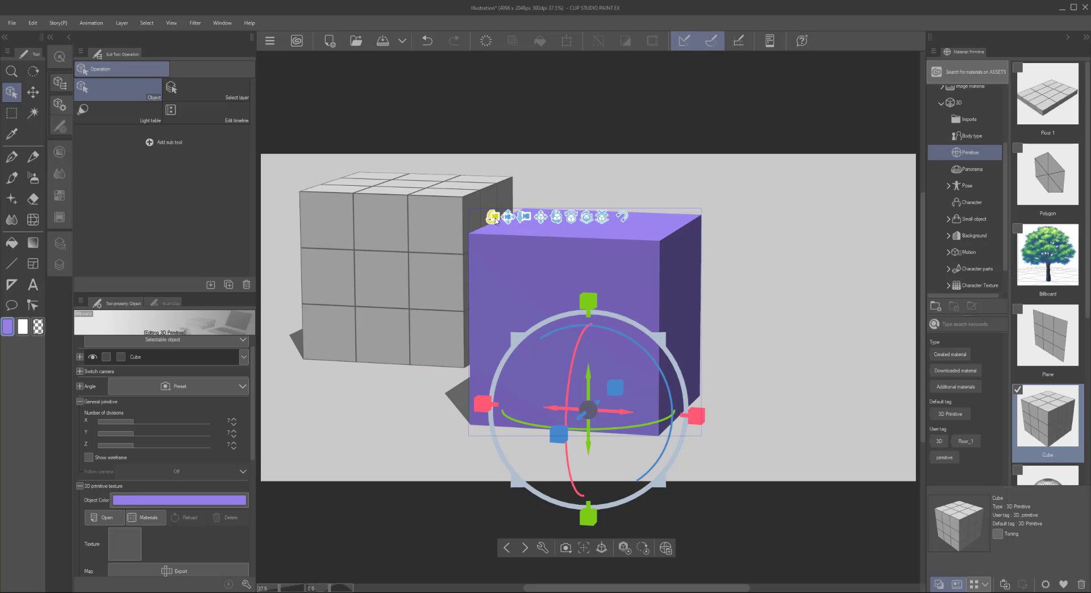
pyautogui.moveTo(493, 218); pyautogui.dragTo(411, 217)
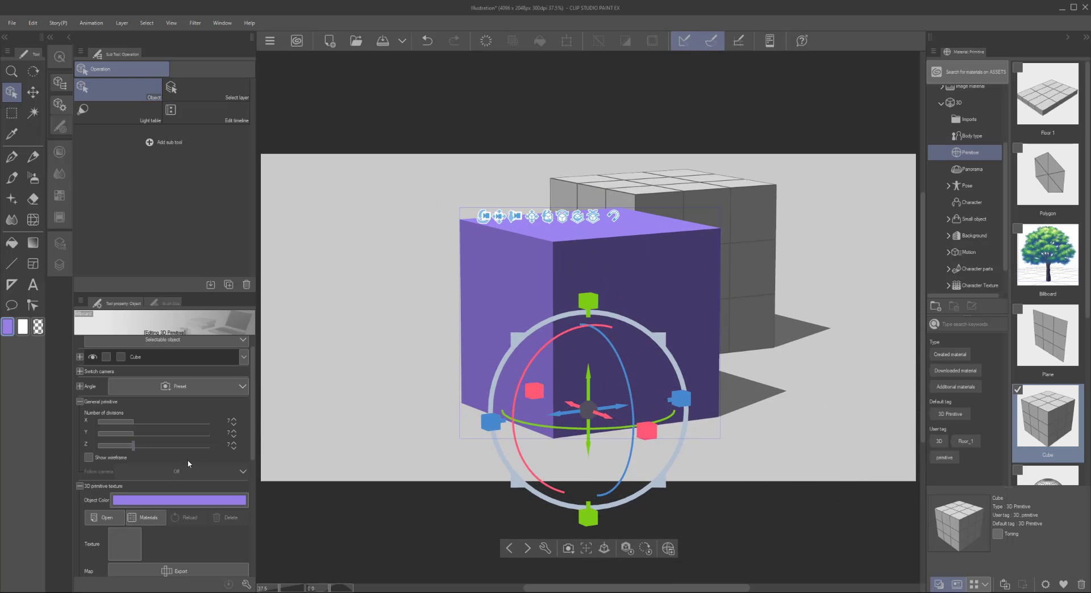
# Set the violet cube's alpha to Remove with threshold, with an alpha threshold of 100
pyautogui.scroll(-2, 253, 420)
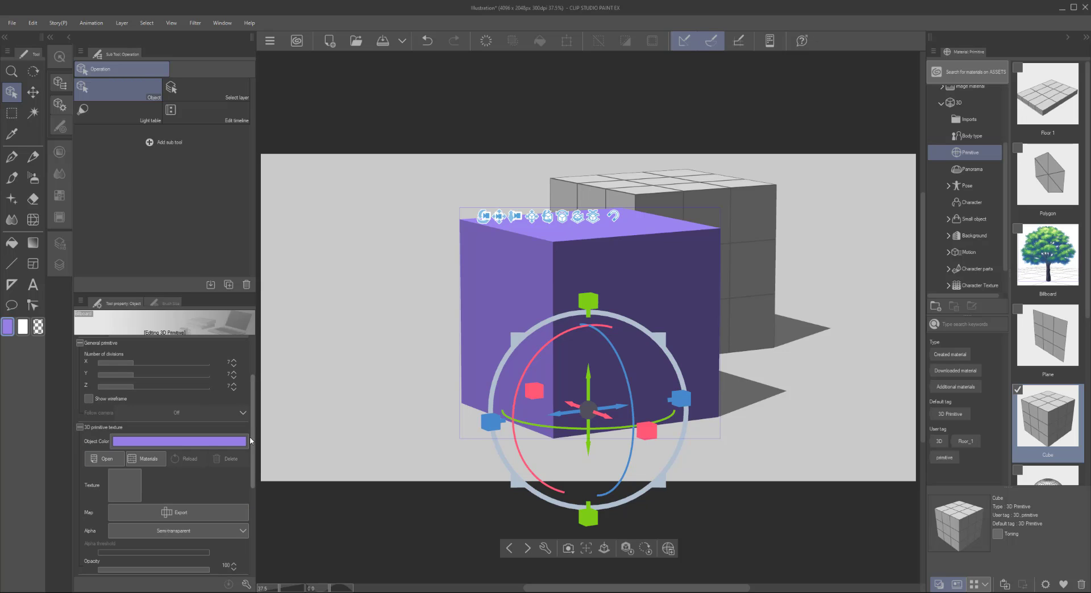
pyautogui.click(234, 533)
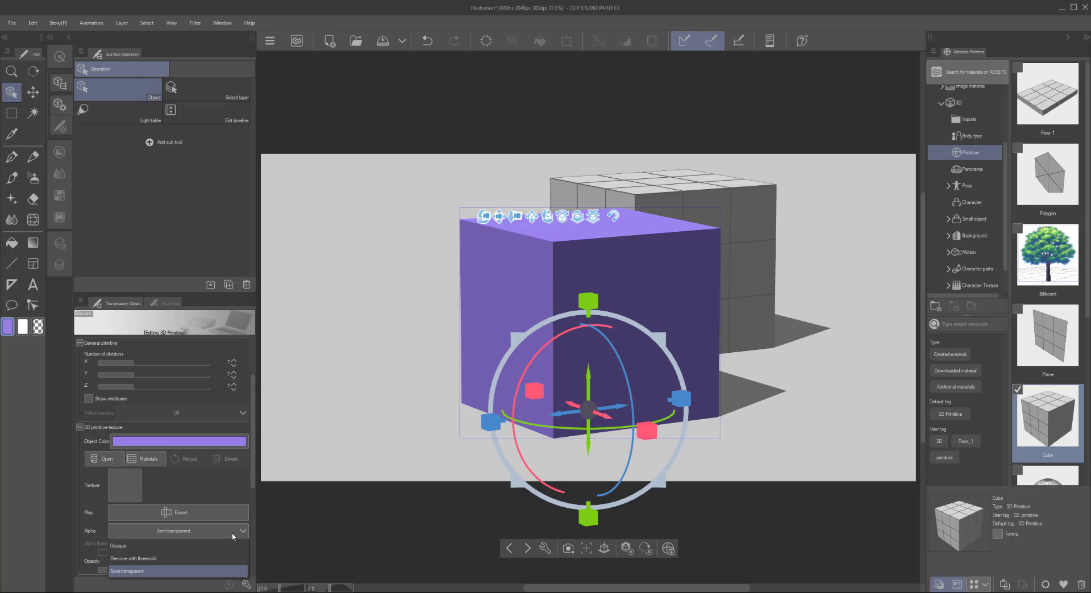
pyautogui.click(210, 558)
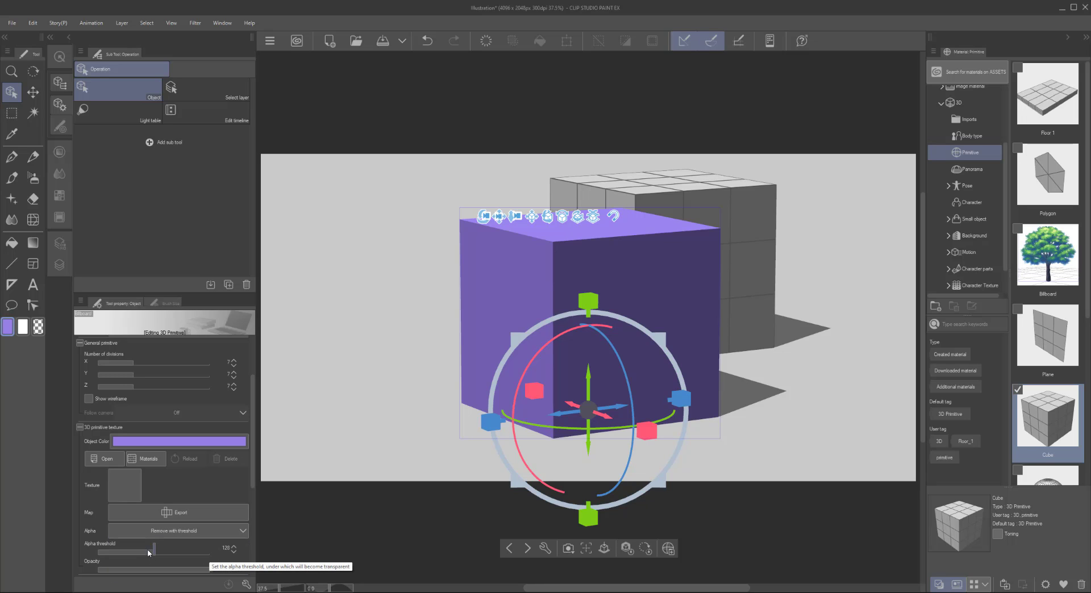
pyautogui.moveTo(156, 552)
pyautogui.mouseDown()
pyautogui.moveTo(121, 553)
pyautogui.moveTo(143, 553)
pyautogui.mouseUp()
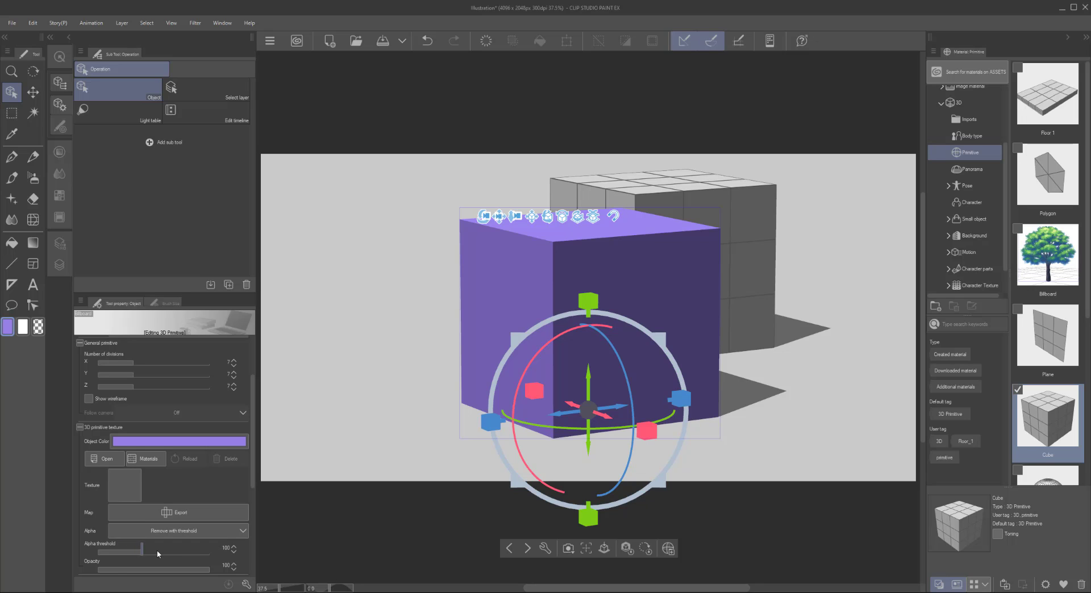
# Test lowering the violet cube's opacity to 41 and below, leaving opacity at 100 and the alpha threshold at 159
pyautogui.scroll(-2, 252, 499)
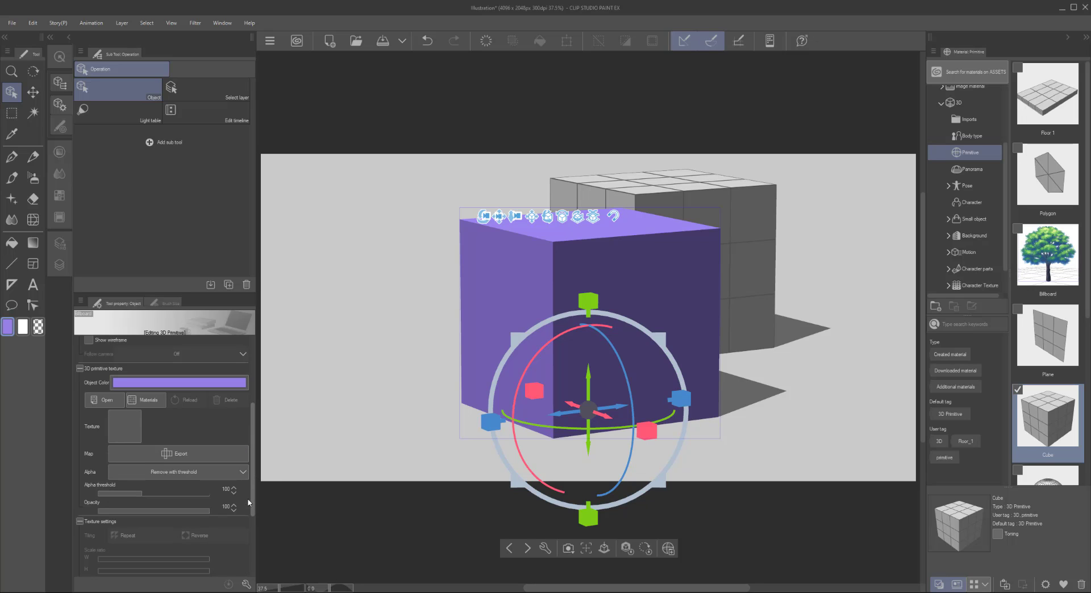
pyautogui.moveTo(210, 511); pyautogui.dragTo(144, 508)
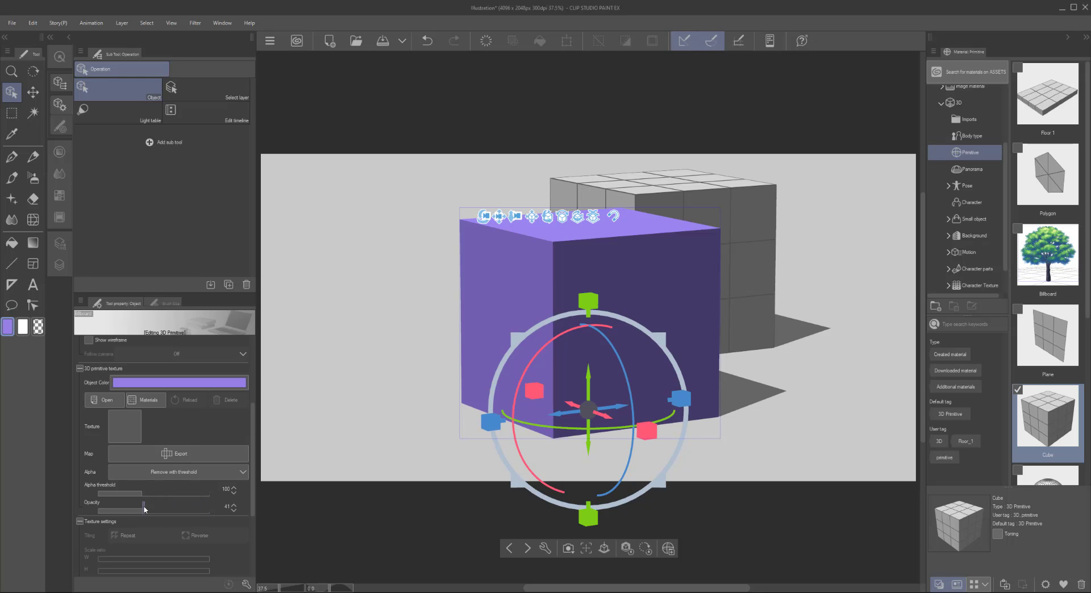
pyautogui.click(233, 510)
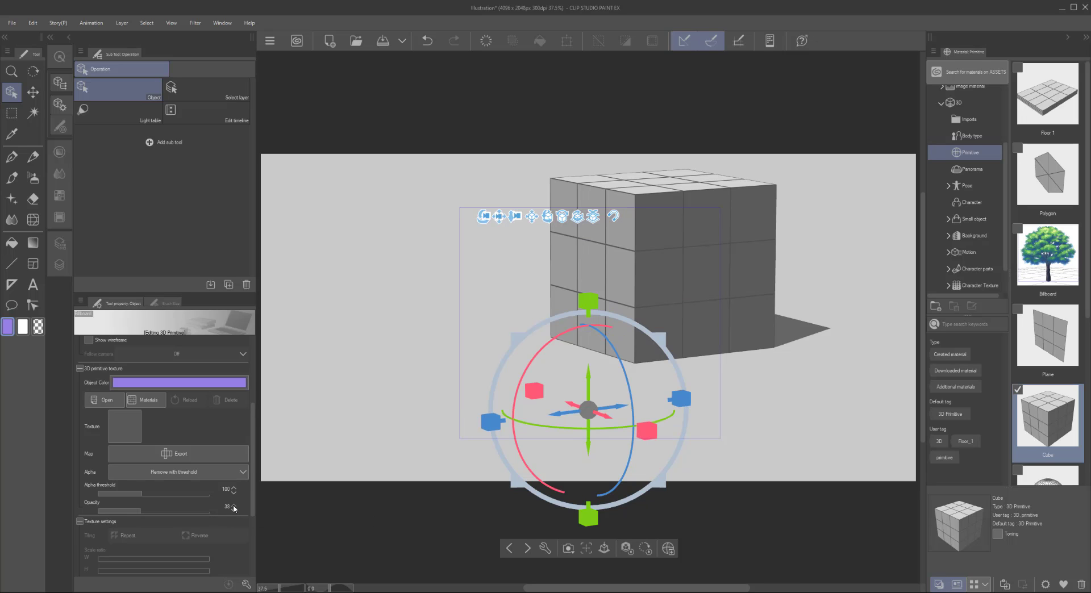
pyautogui.click(233, 504)
pyautogui.moveTo(179, 499); pyautogui.dragTo(169, 498)
pyautogui.moveTo(141, 510); pyautogui.dragTo(217, 513)
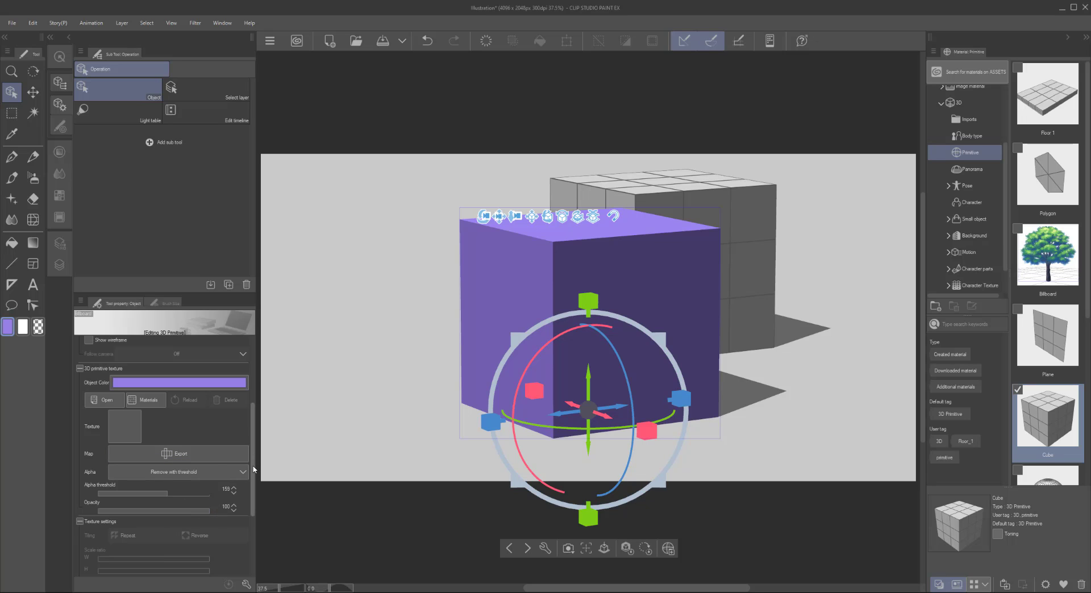
# Review the violet cube's texture and lighting properties, and toggle Apply light source off and back on
pyautogui.scroll(-3, 253, 472)
pyautogui.scroll(-4, 251, 500)
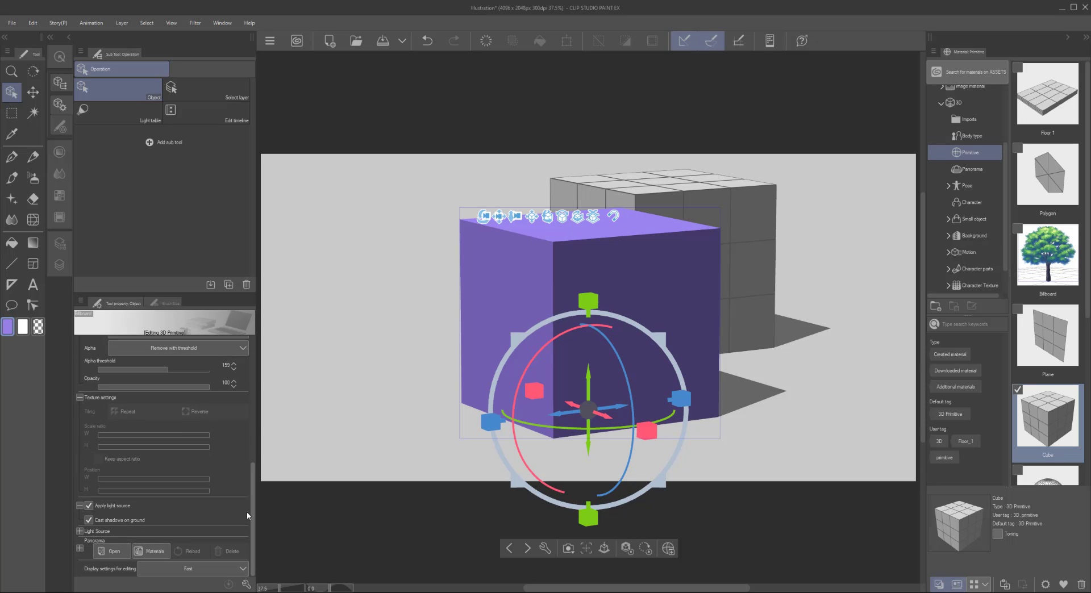
pyautogui.scroll(10, 256, 437)
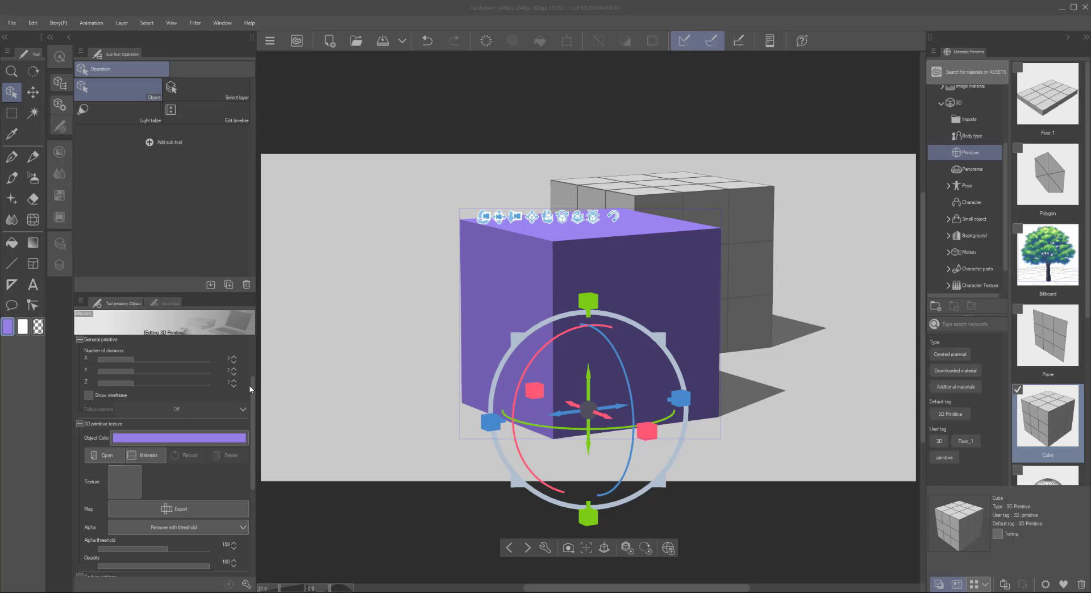
pyautogui.scroll(-2, 250, 406)
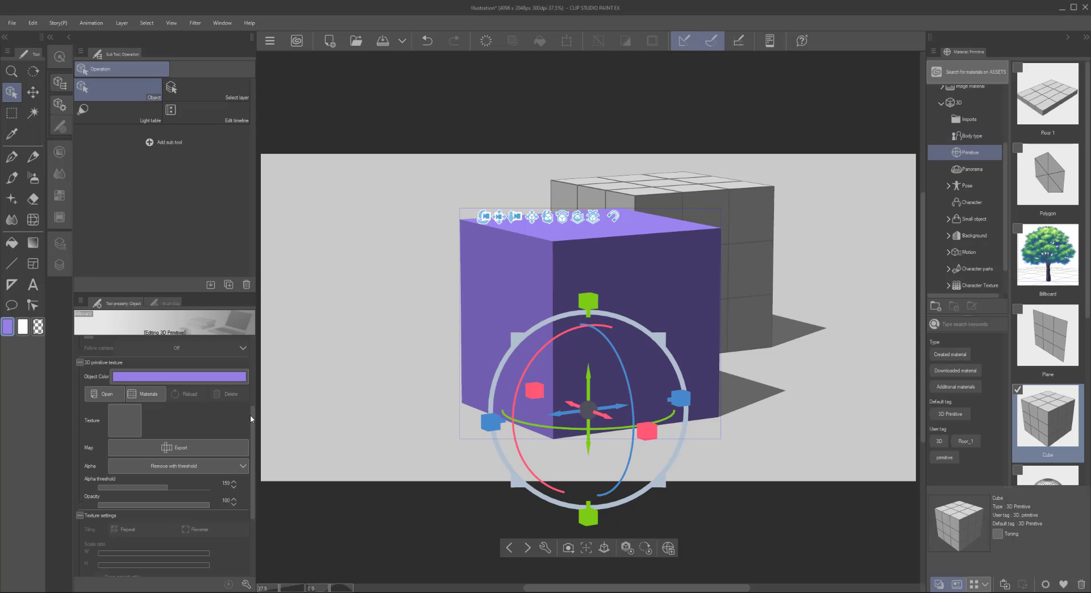
pyautogui.scroll(-2, 254, 441)
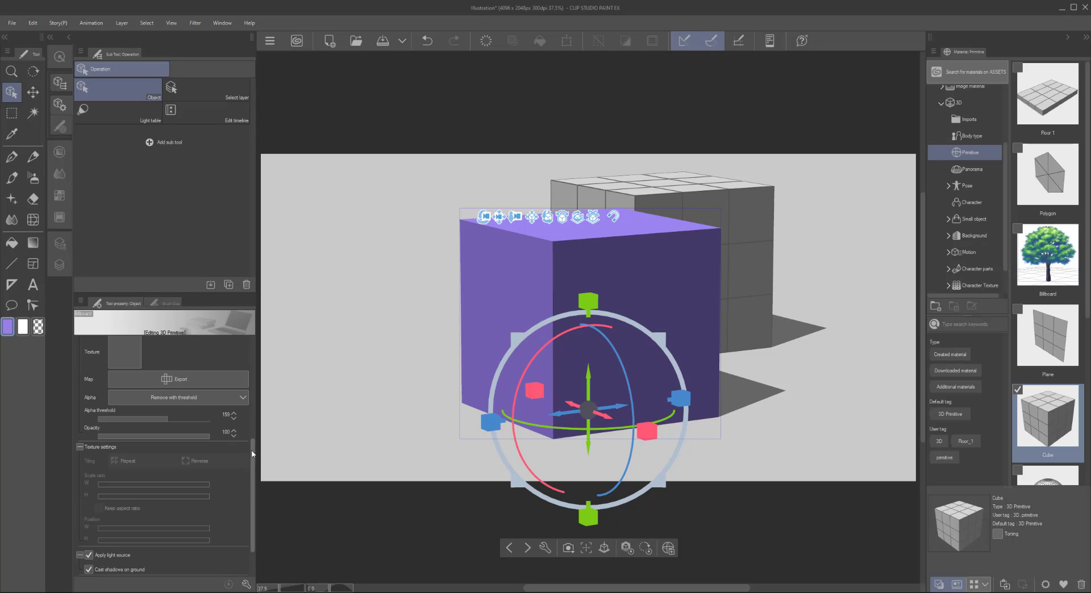
pyautogui.click(89, 556)
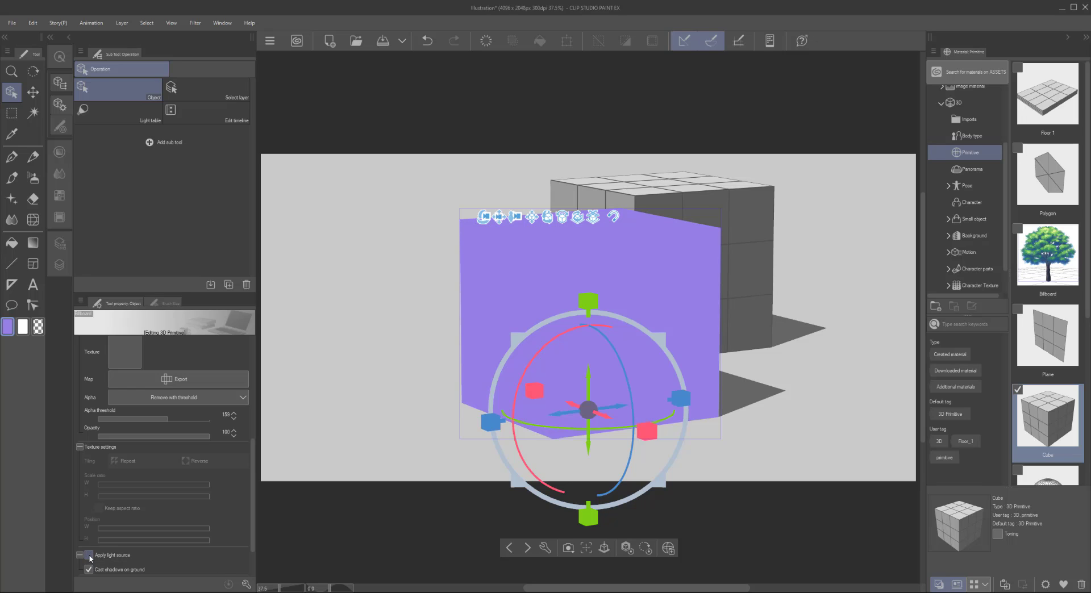
pyautogui.click(89, 556)
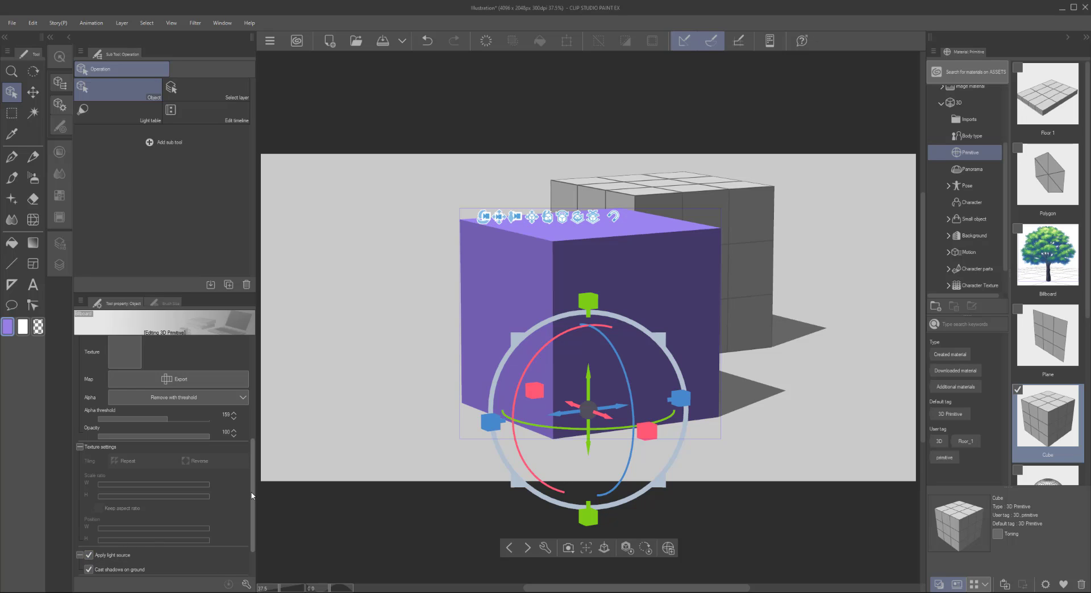
# Look at both cubes from a raised angle and check the object list in the detailed settings
pyautogui.scroll(-2, 252, 513)
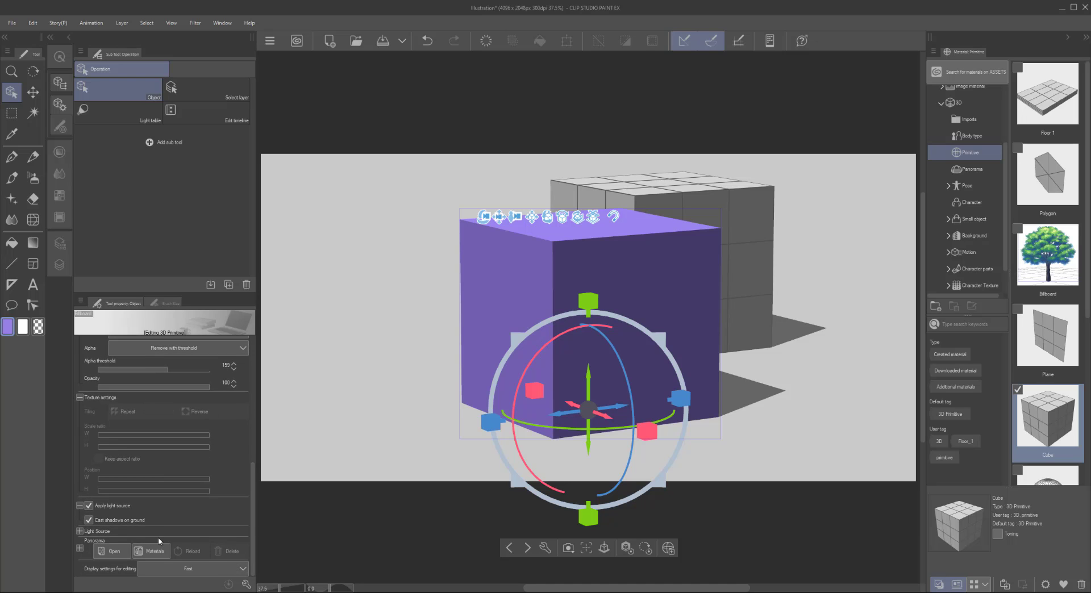
pyautogui.moveTo(538, 248); pyautogui.dragTo(519, 271)
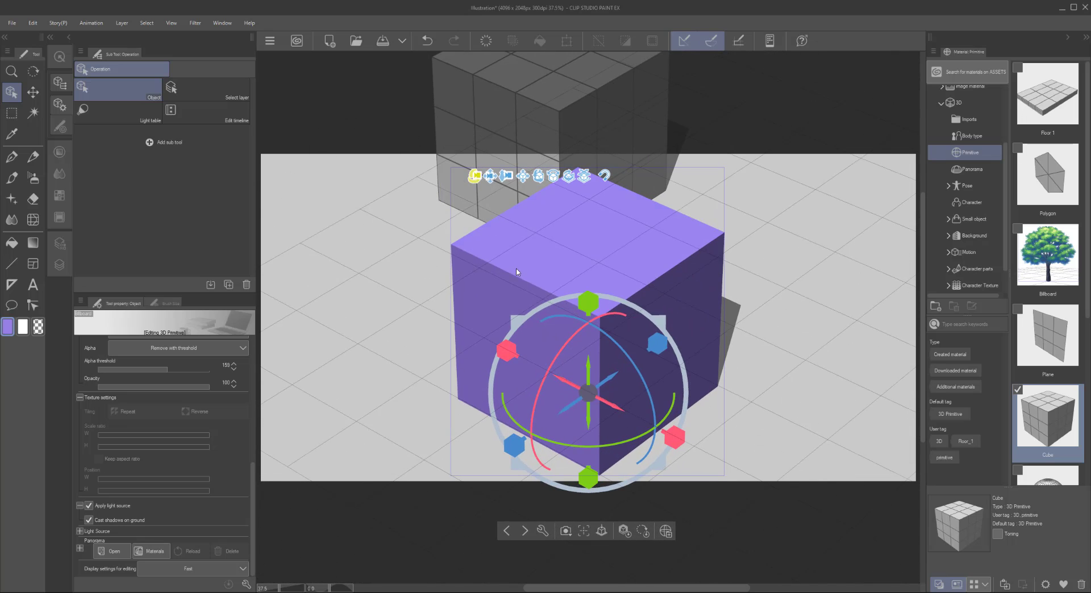
pyautogui.click(246, 584)
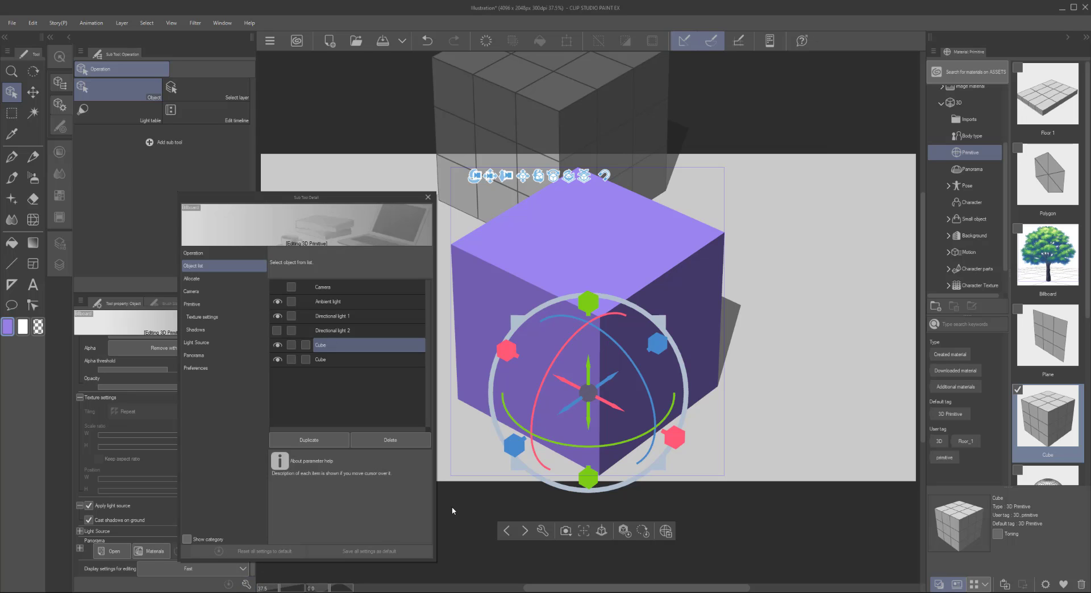
pyautogui.click(428, 198)
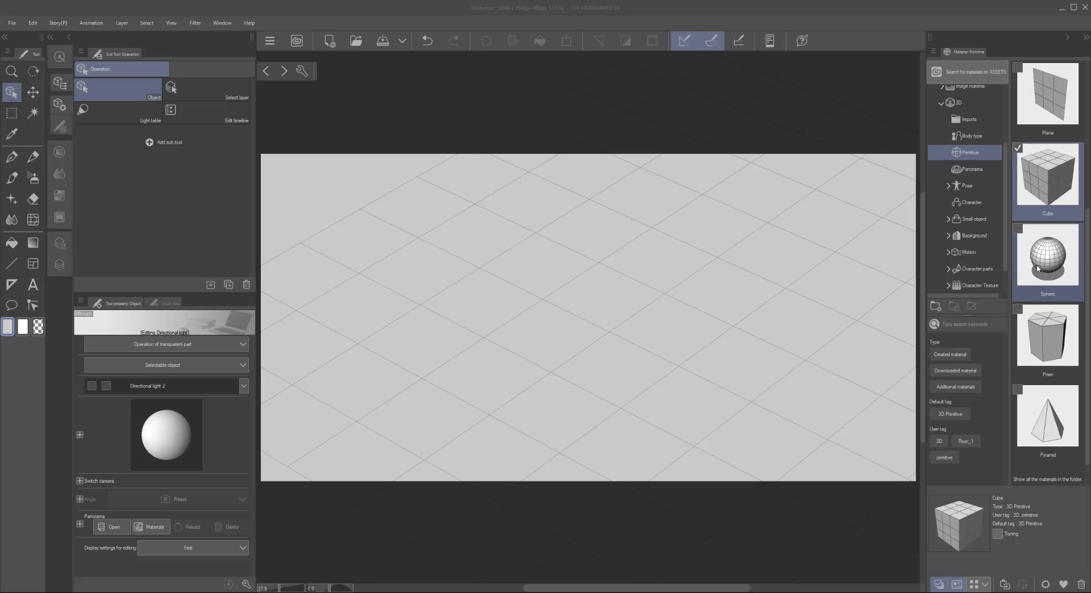
# Place a Sphere primitive in the upper right half of the empty canvas
pyautogui.moveTo(1038, 269); pyautogui.dragTo(681, 334)
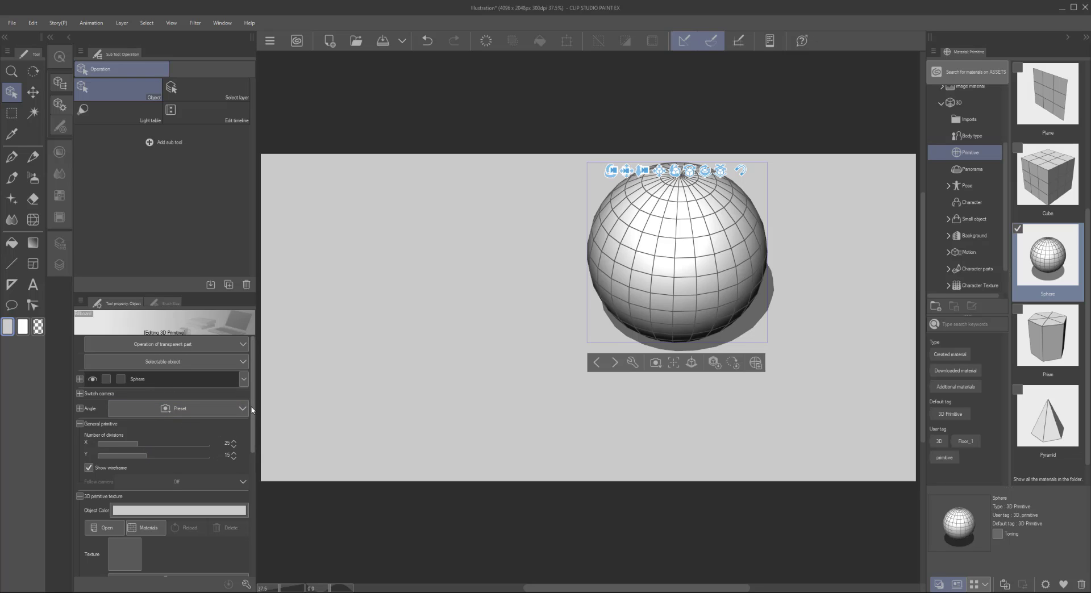
# Set the sphere's number of divisions to 28 in X and 19 in Y
pyautogui.scroll(-2, 253, 435)
pyautogui.scroll(-3, 254, 460)
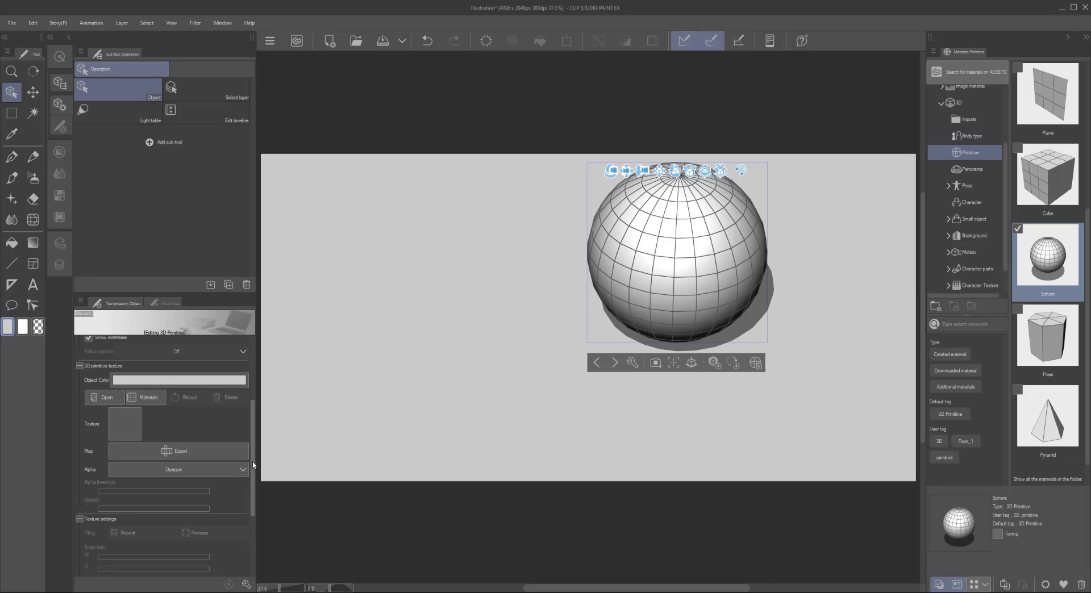
pyautogui.scroll(5, 257, 399)
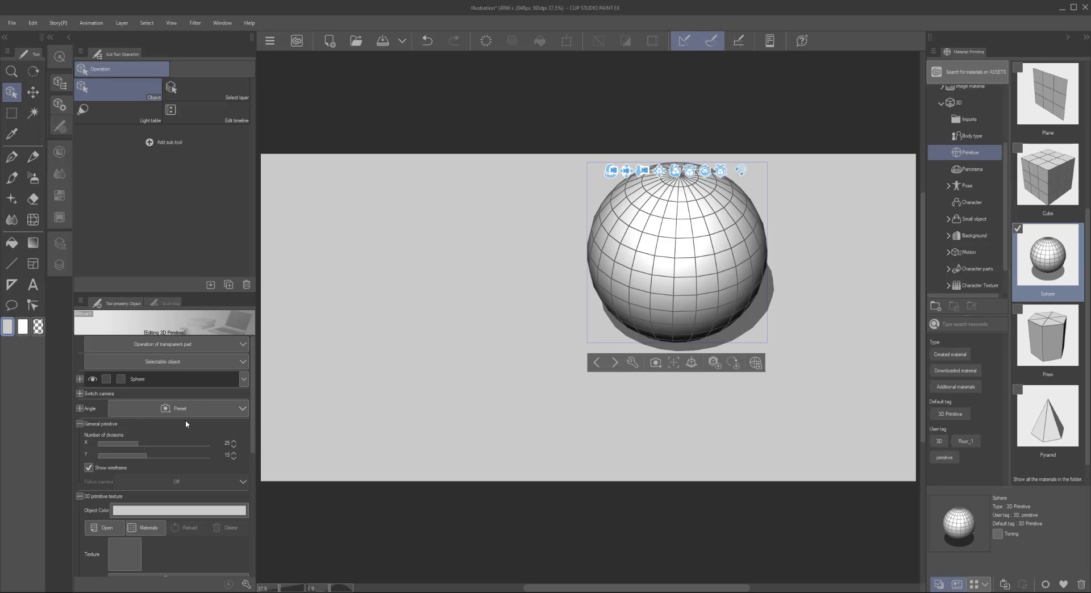
pyautogui.click(233, 442)
pyautogui.click(233, 443)
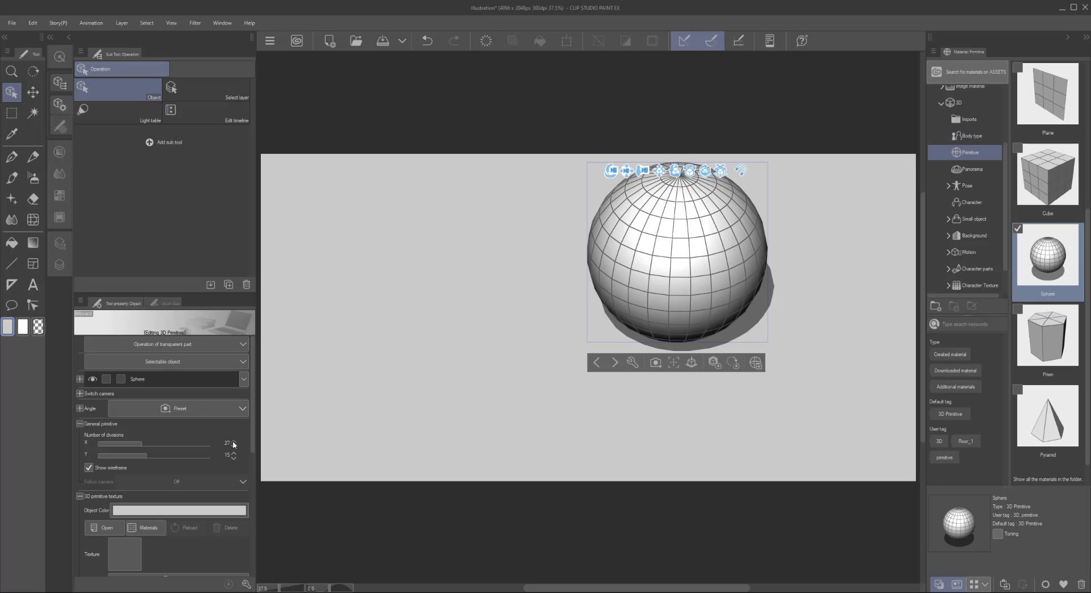
pyautogui.click(233, 443)
pyautogui.click(233, 447)
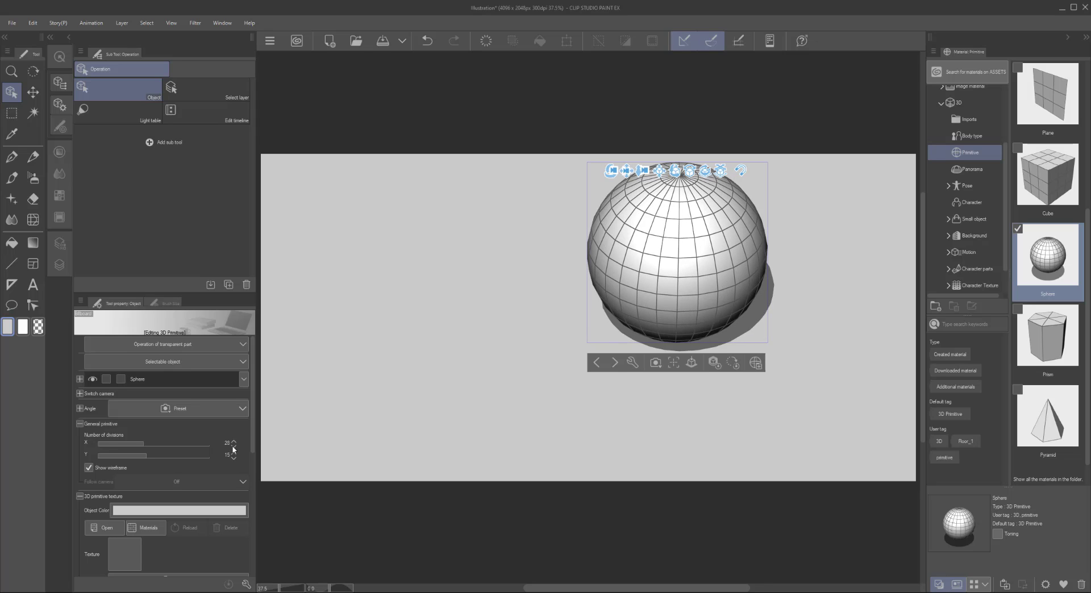
pyautogui.click(235, 454)
pyautogui.click(234, 454)
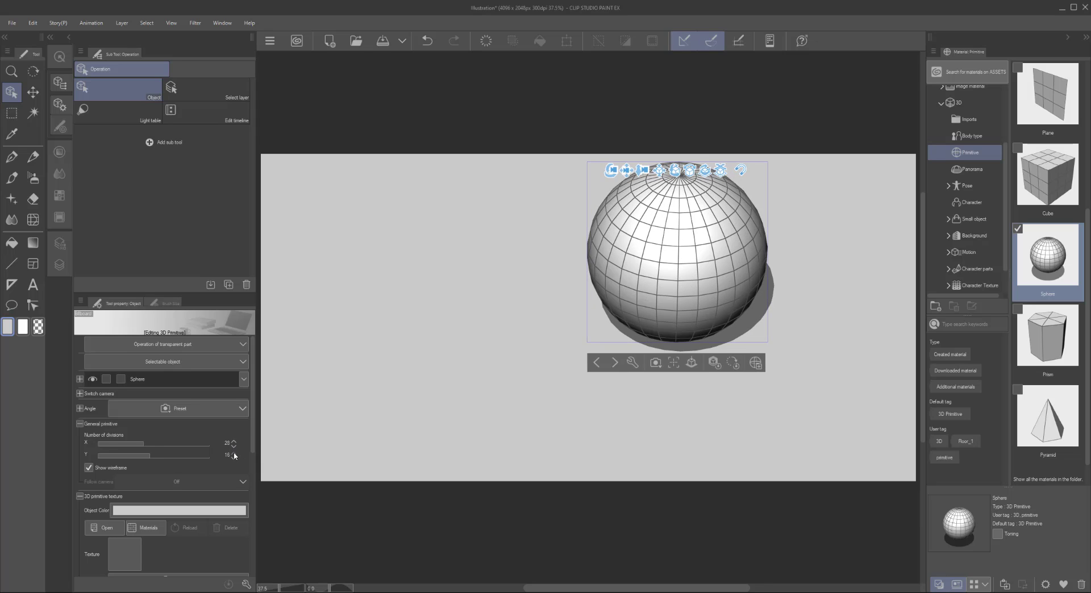
pyautogui.click(234, 453)
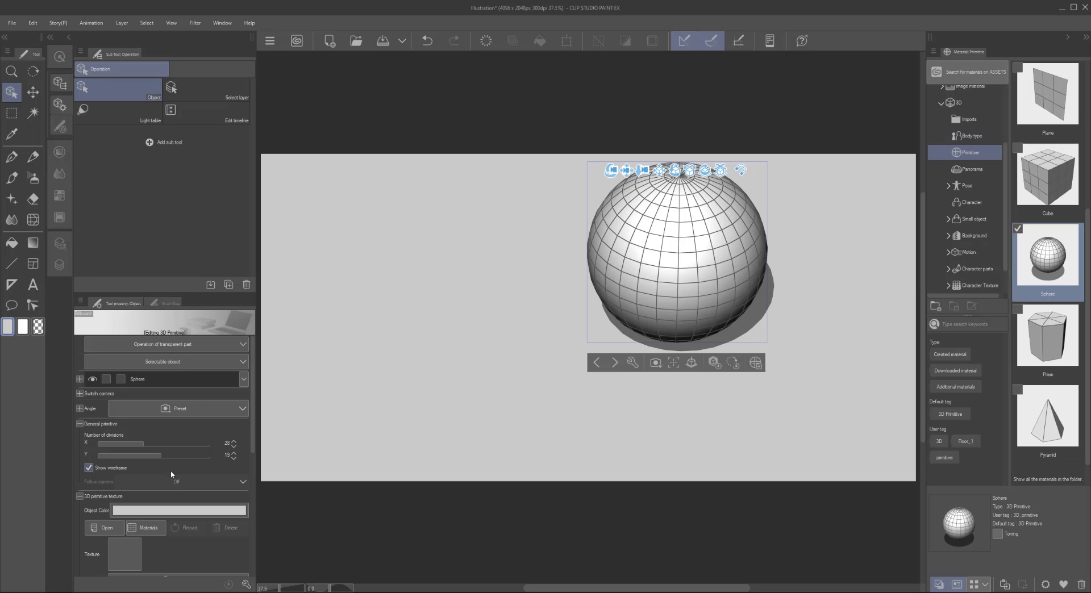
# Toggle the sphere's Show wireframe option off and back on, and collapse and re-expand its General primitive settings
pyautogui.click(88, 469)
pyautogui.click(88, 469)
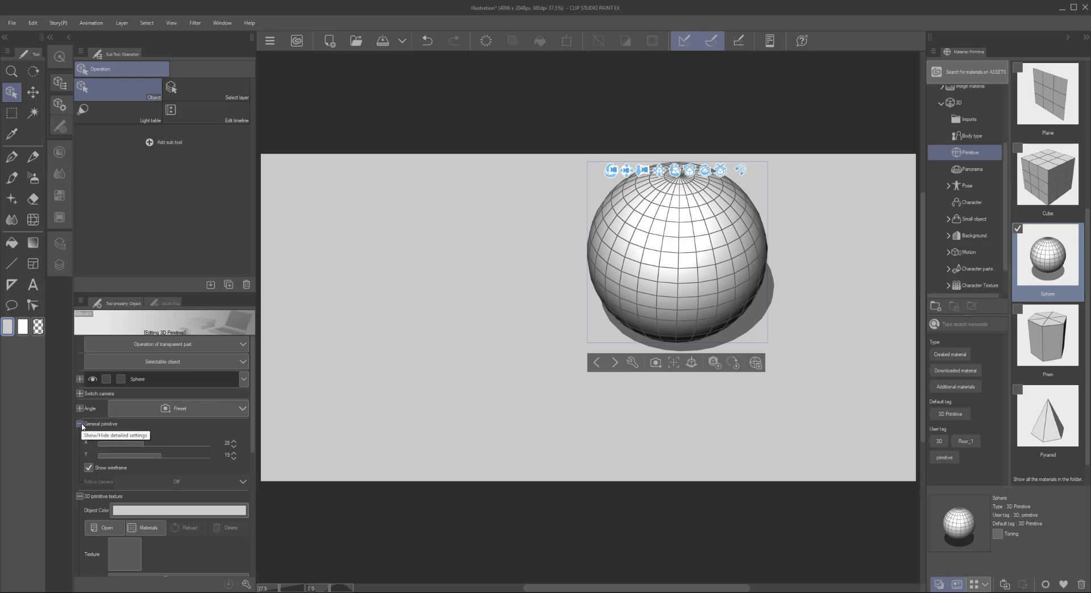
pyautogui.click(80, 423)
pyautogui.click(80, 424)
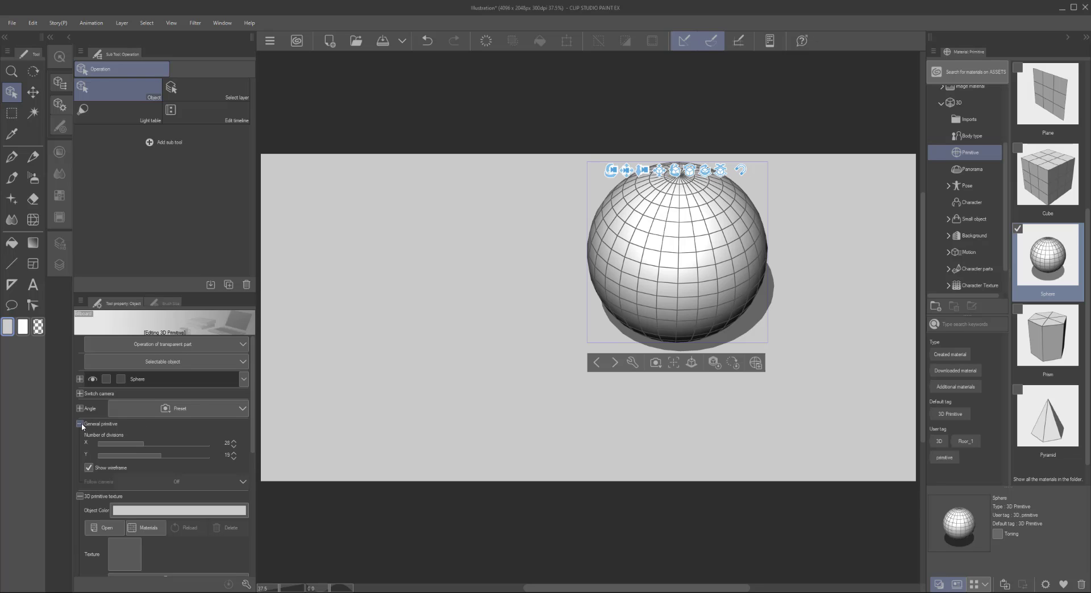
pyautogui.click(89, 468)
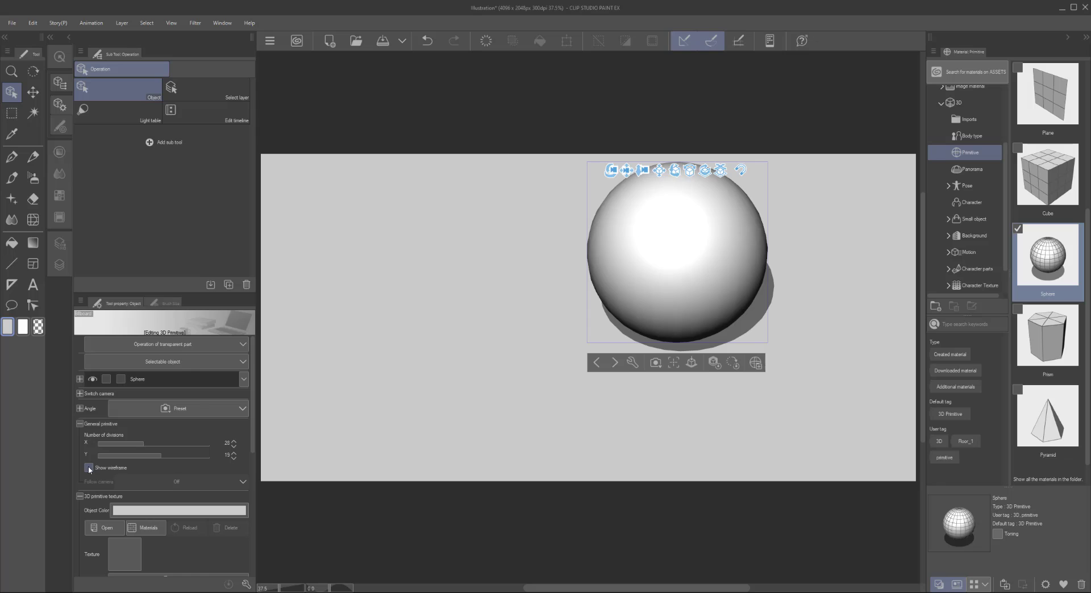
pyautogui.click(89, 468)
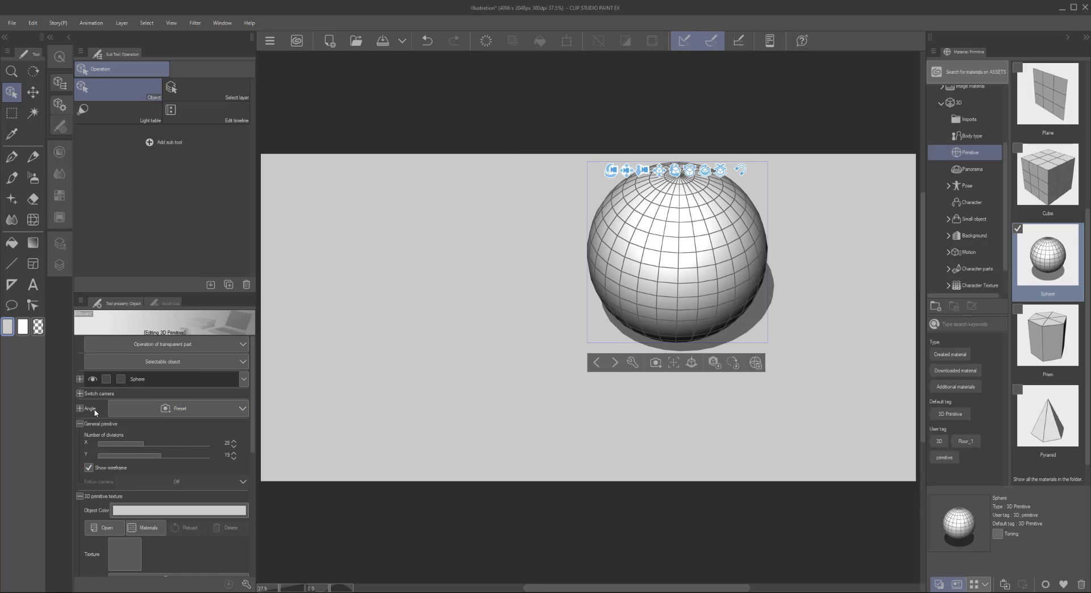
# Review the sphere's division, texture and alpha properties, and widen the Tool Property palette slightly
pyautogui.scroll(-2, 257, 454)
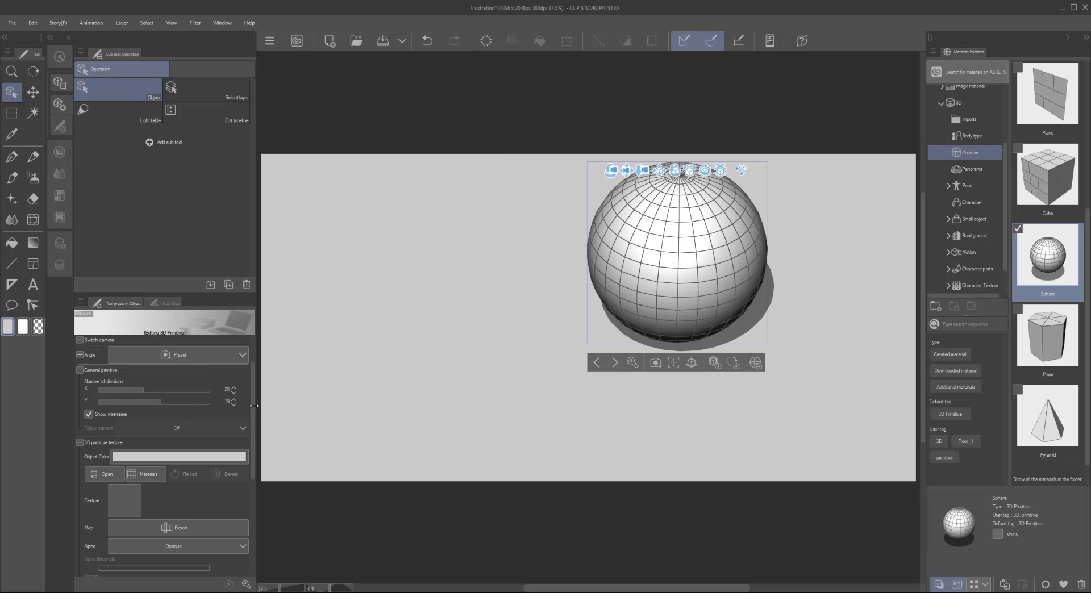
pyautogui.scroll(2, 255, 386)
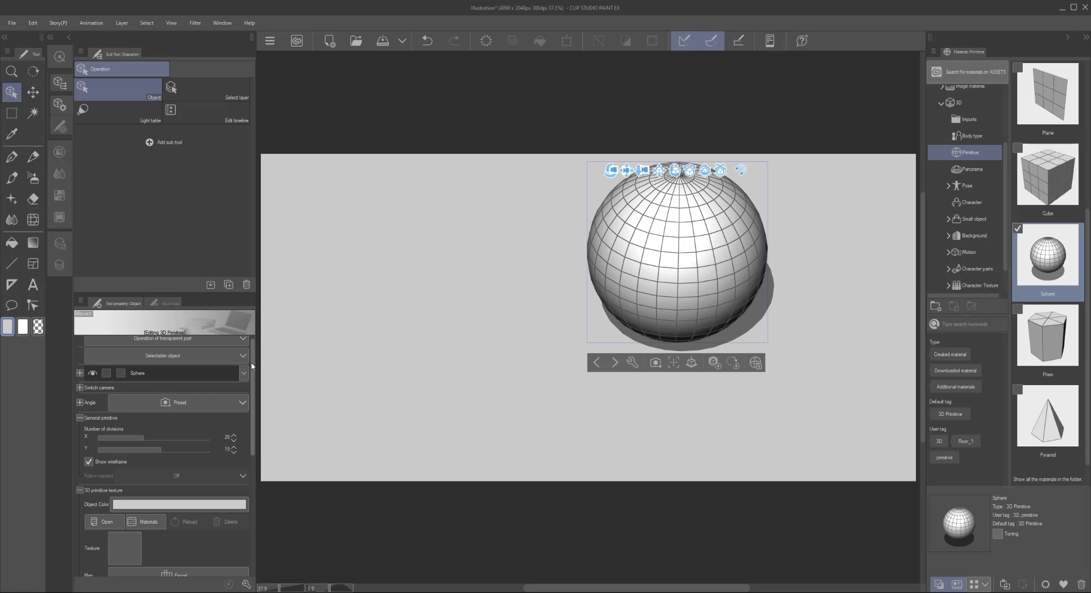
pyautogui.scroll(-1, 251, 364)
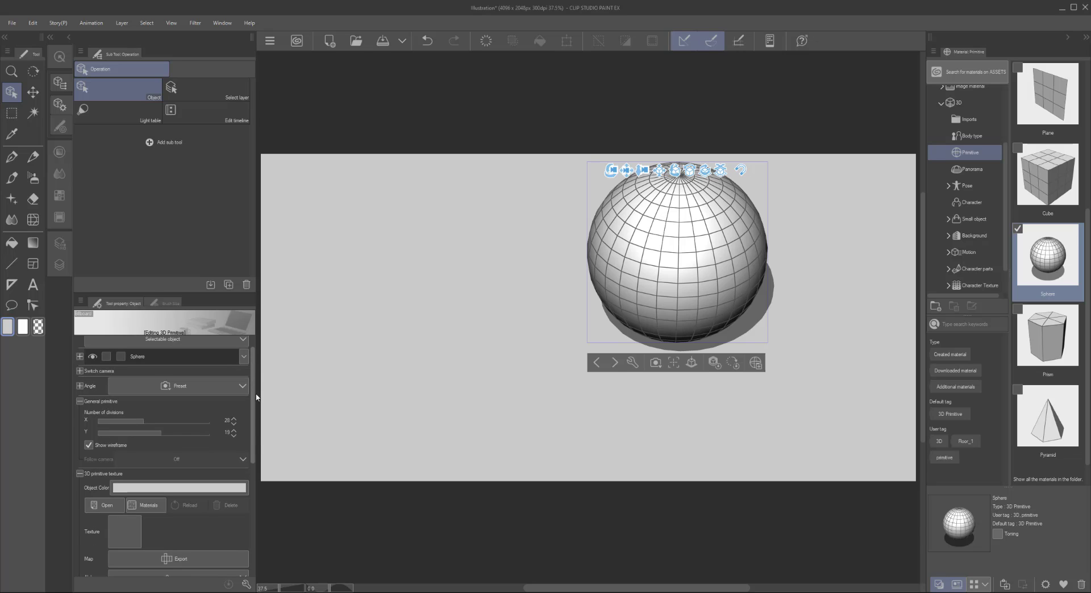
pyautogui.scroll(-5, 259, 421)
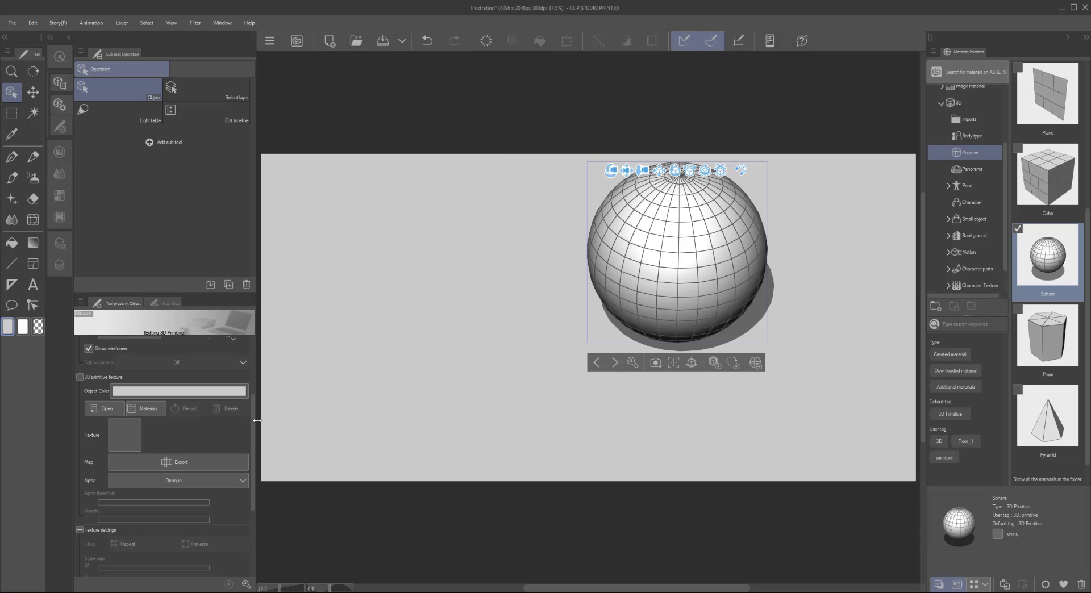
pyautogui.moveTo(259, 406)
pyautogui.mouseDown()
pyautogui.moveTo(268, 381)
pyautogui.moveTo(264, 390)
pyautogui.mouseUp()
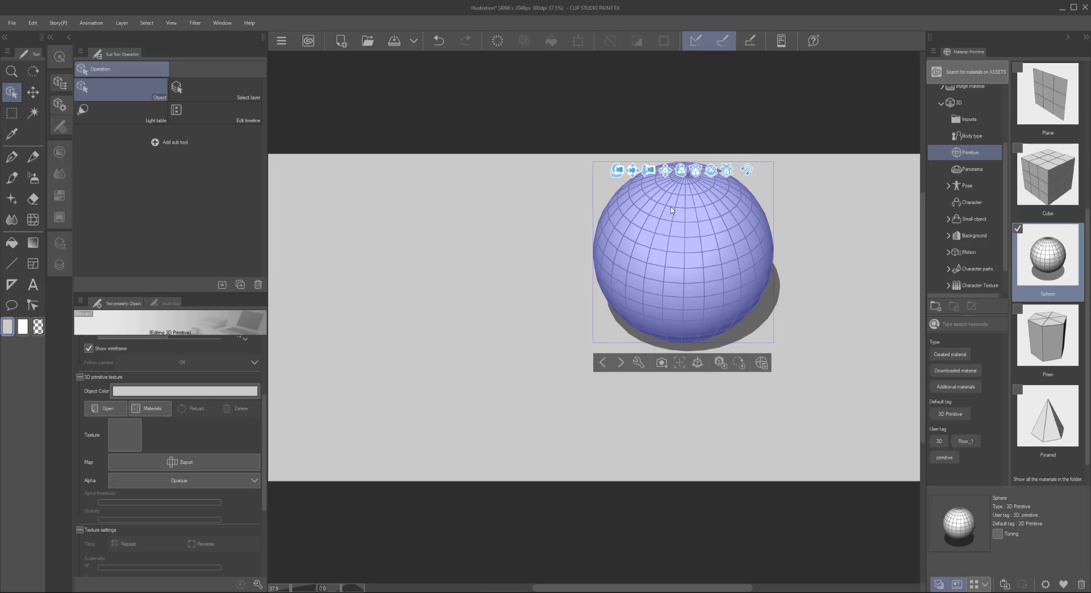
# Select the sphere, lower the camera to near ground level, and try scaling the sphere vertically and uniformly
pyautogui.click(669, 249)
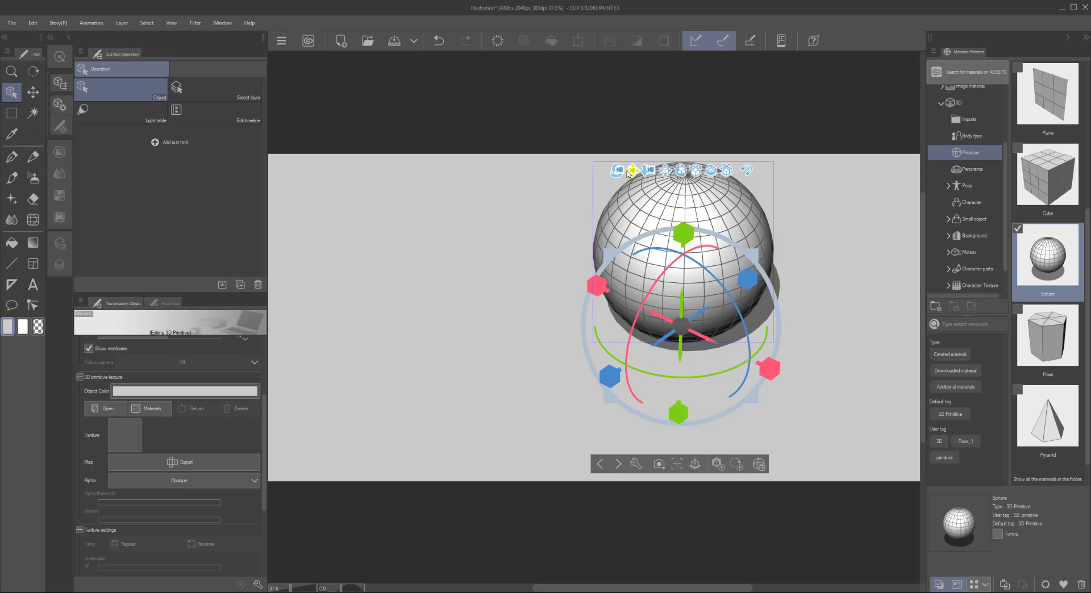
pyautogui.moveTo(628, 172); pyautogui.dragTo(660, 164)
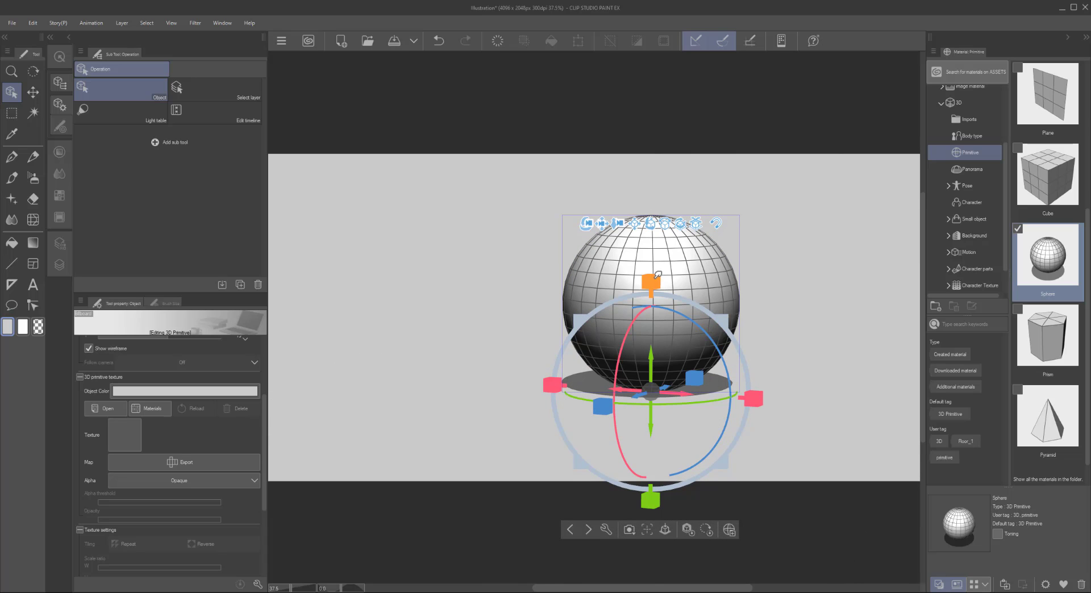
pyautogui.moveTo(657, 275)
pyautogui.mouseDown()
pyautogui.moveTo(658, 342)
pyautogui.moveTo(650, 250)
pyautogui.moveTo(644, 350)
pyautogui.moveTo(631, 170)
pyautogui.moveTo(649, 217)
pyautogui.moveTo(650, 284)
pyautogui.mouseUp()
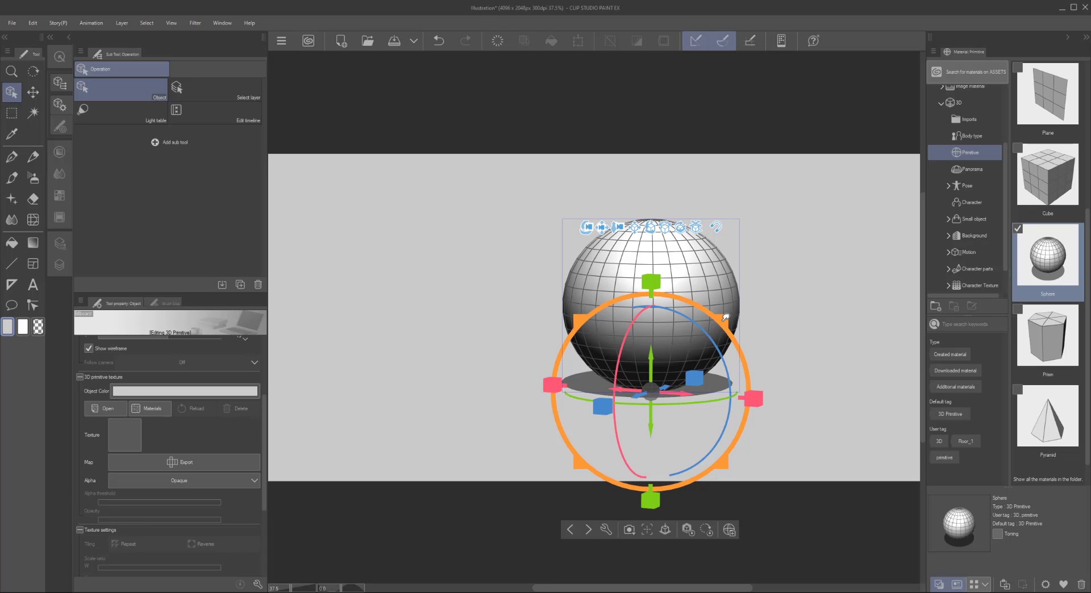
pyautogui.moveTo(725, 317); pyautogui.dragTo(743, 339)
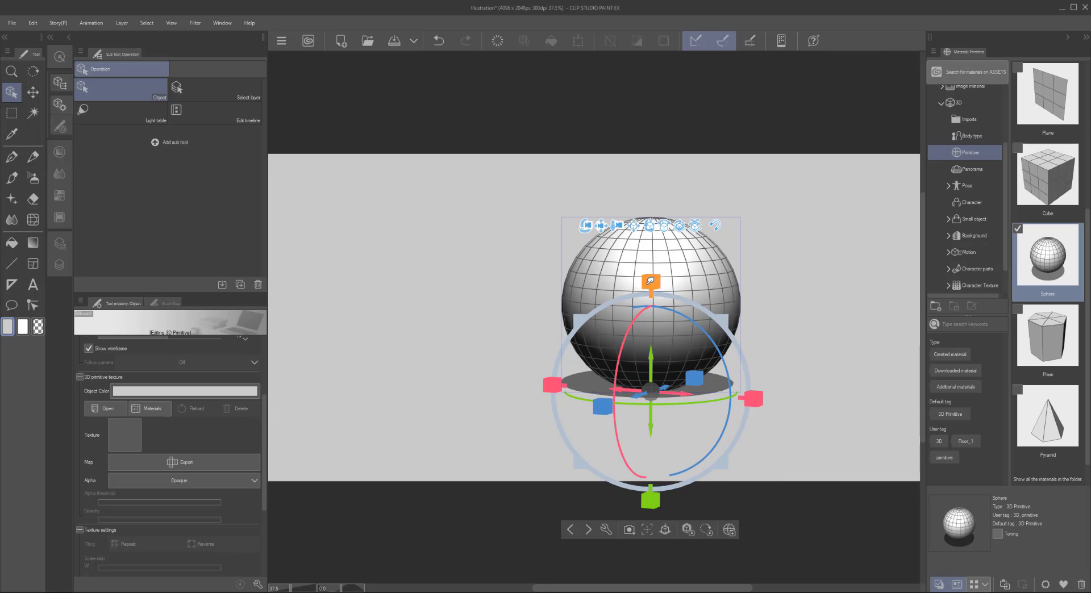
# Narrow the sphere into an upright ellipsoid and widen it again by scaling it along its separate axes
pyautogui.moveTo(650, 281); pyautogui.dragTo(674, 310)
pyautogui.moveTo(753, 398); pyautogui.dragTo(665, 389)
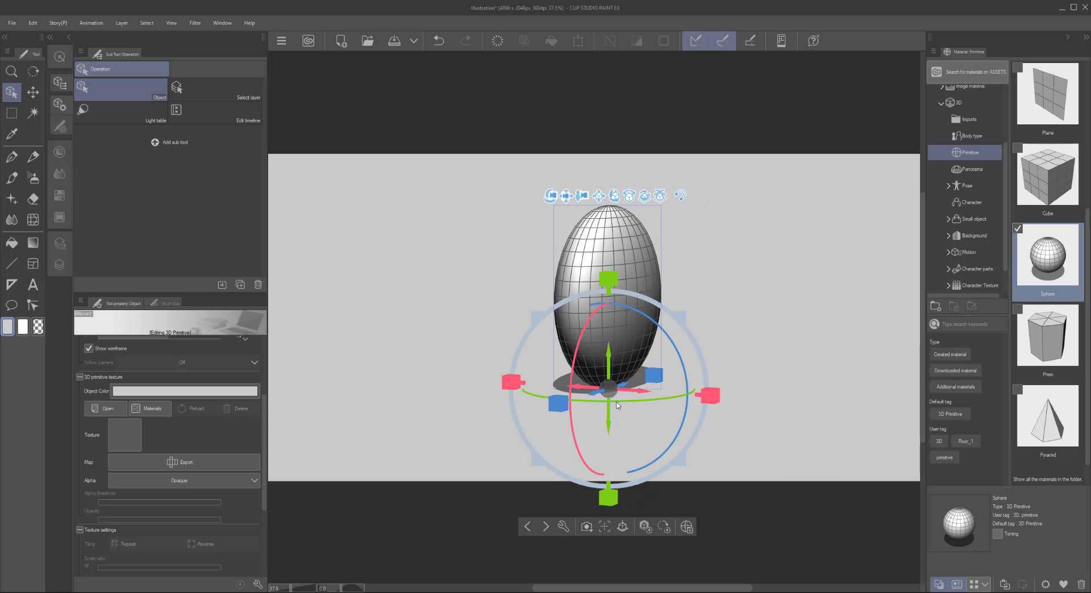
pyautogui.moveTo(550, 414); pyautogui.dragTo(518, 448)
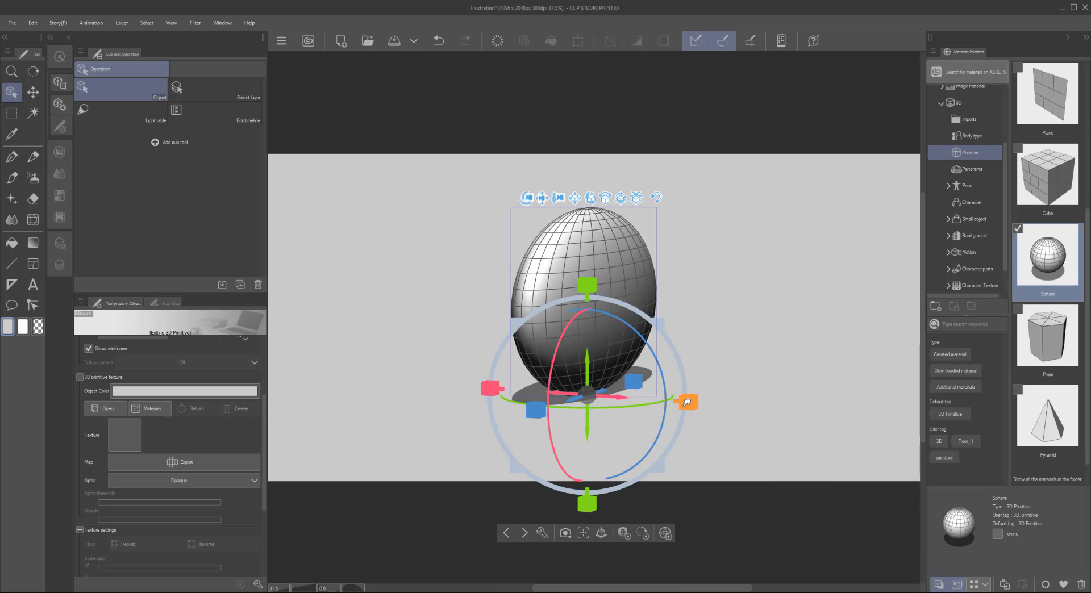
pyautogui.moveTo(689, 401); pyautogui.dragTo(836, 455)
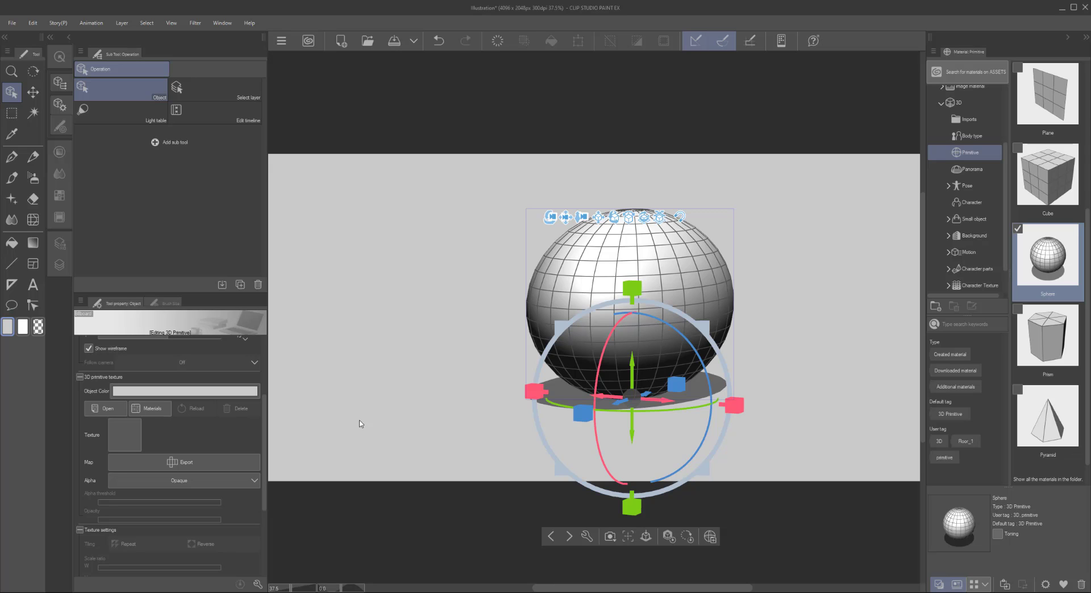
# Scale the sphere up along its height, width and depth axes to give it a larger, rounder shape
pyautogui.moveTo(631, 288)
pyautogui.mouseDown()
pyautogui.moveTo(628, 353)
pyautogui.moveTo(632, 261)
pyautogui.moveTo(631, 282)
pyautogui.mouseUp()
pyautogui.moveTo(584, 413); pyautogui.dragTo(608, 403)
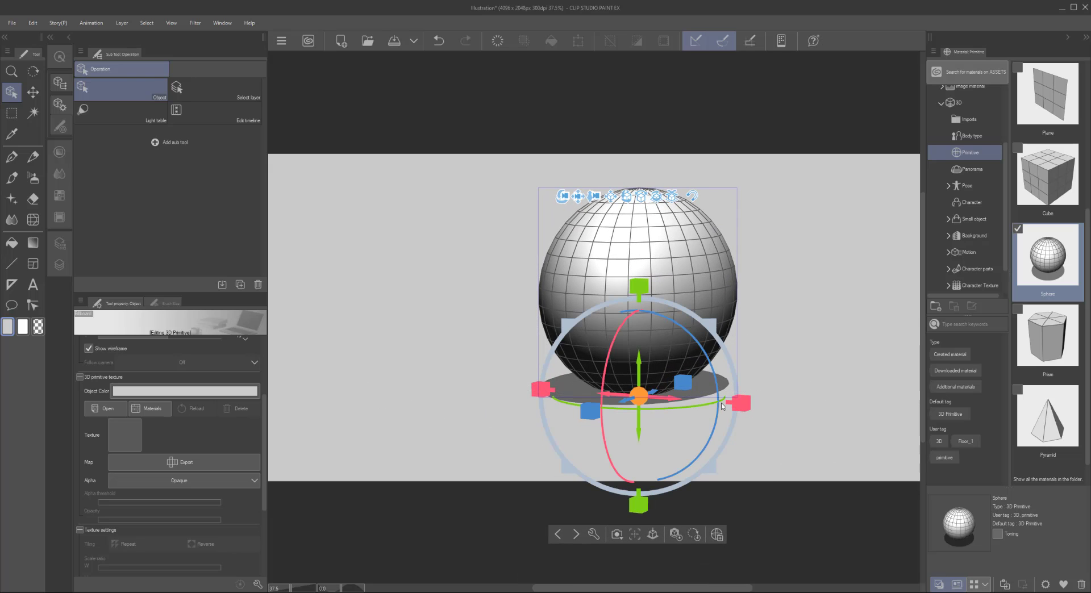
pyautogui.moveTo(736, 405)
pyautogui.mouseDown()
pyautogui.moveTo(767, 404)
pyautogui.moveTo(744, 404)
pyautogui.mouseUp()
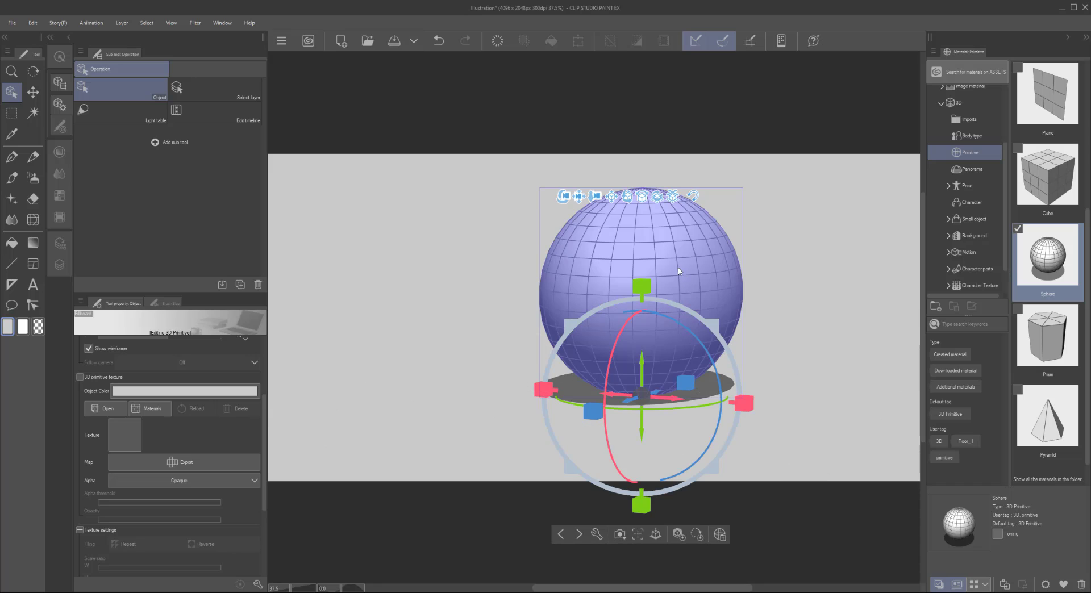
pyautogui.moveTo(593, 412)
pyautogui.mouseDown()
pyautogui.moveTo(540, 429)
pyautogui.moveTo(581, 414)
pyautogui.mouseUp()
pyautogui.moveTo(640, 288)
pyautogui.mouseDown()
pyautogui.moveTo(639, 266)
pyautogui.moveTo(640, 282)
pyautogui.mouseUp()
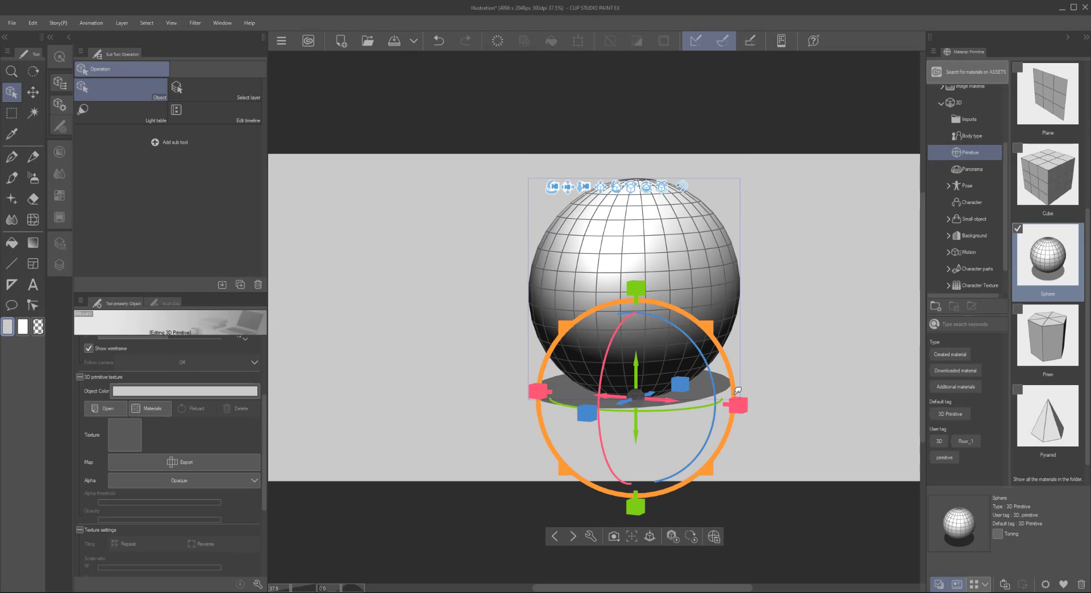
pyautogui.moveTo(741, 403); pyautogui.dragTo(750, 404)
pyautogui.moveTo(646, 279); pyautogui.dragTo(644, 275)
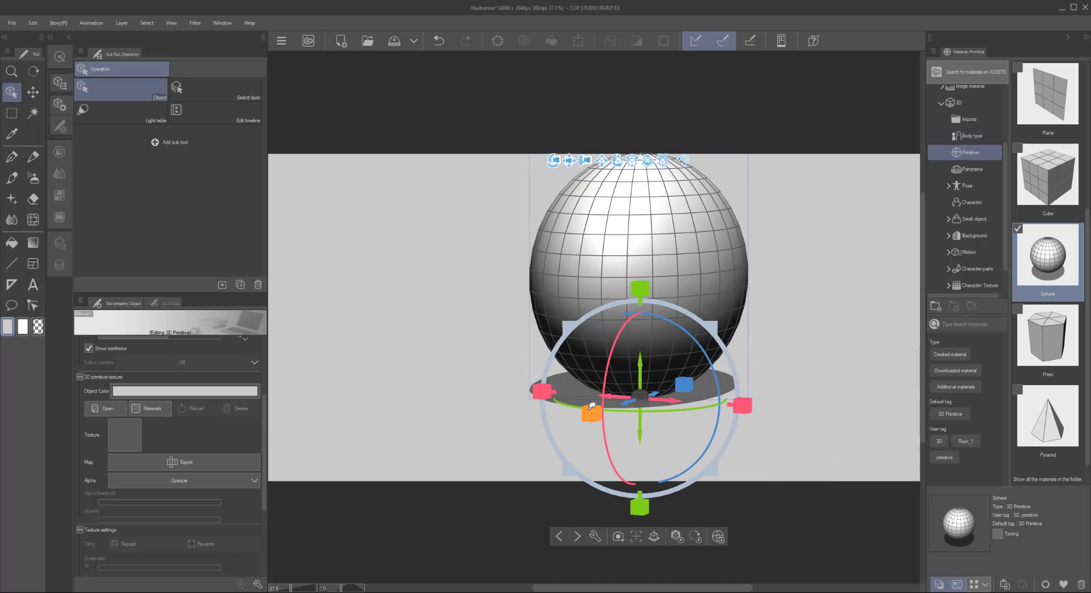
pyautogui.moveTo(593, 410)
pyautogui.mouseDown()
pyautogui.moveTo(567, 429)
pyautogui.moveTo(593, 410)
pyautogui.mouseUp()
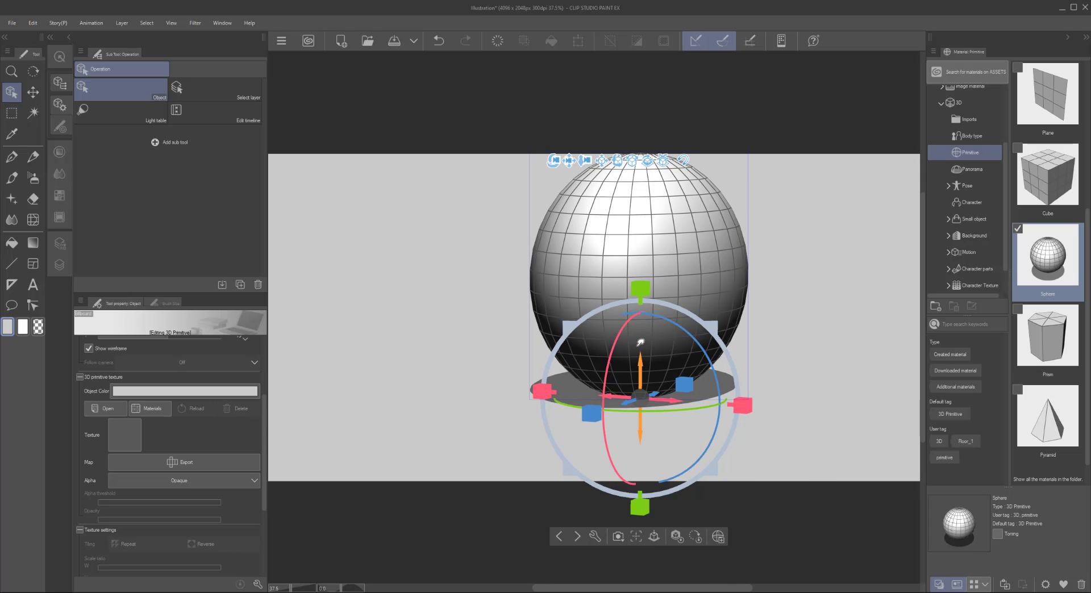
# Lift the sphere above the ground, reposition it, and rotate it about its separate axes into a tilted orientation
pyautogui.moveTo(644, 360)
pyautogui.mouseDown()
pyautogui.moveTo(648, 284)
pyautogui.moveTo(644, 370)
pyautogui.moveTo(564, 350)
pyautogui.moveTo(396, 351)
pyautogui.moveTo(671, 369)
pyautogui.moveTo(659, 366)
pyautogui.mouseUp()
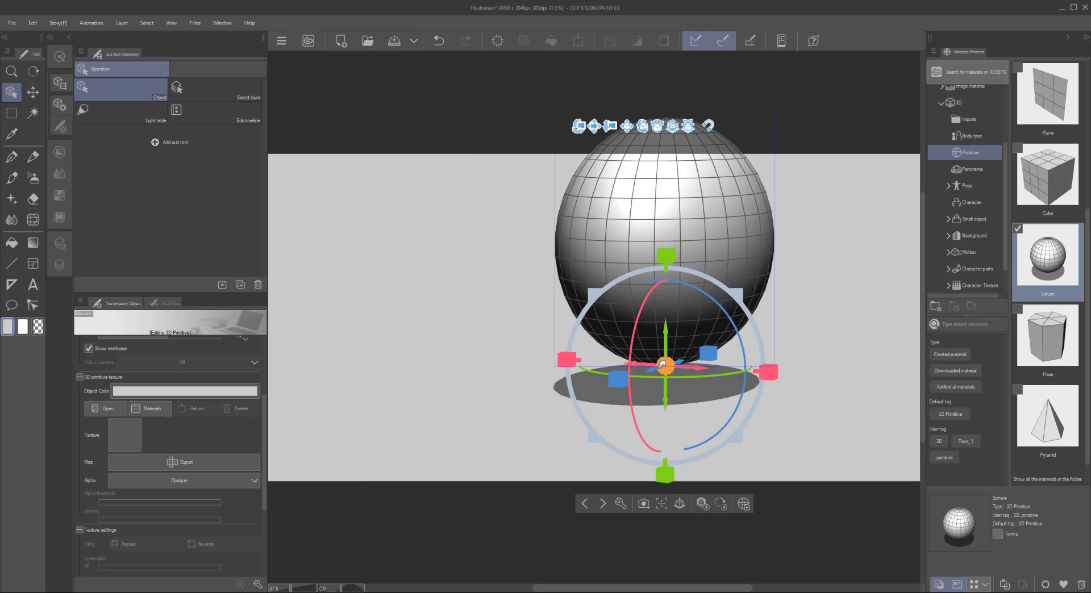
pyautogui.moveTo(659, 361); pyautogui.dragTo(616, 383)
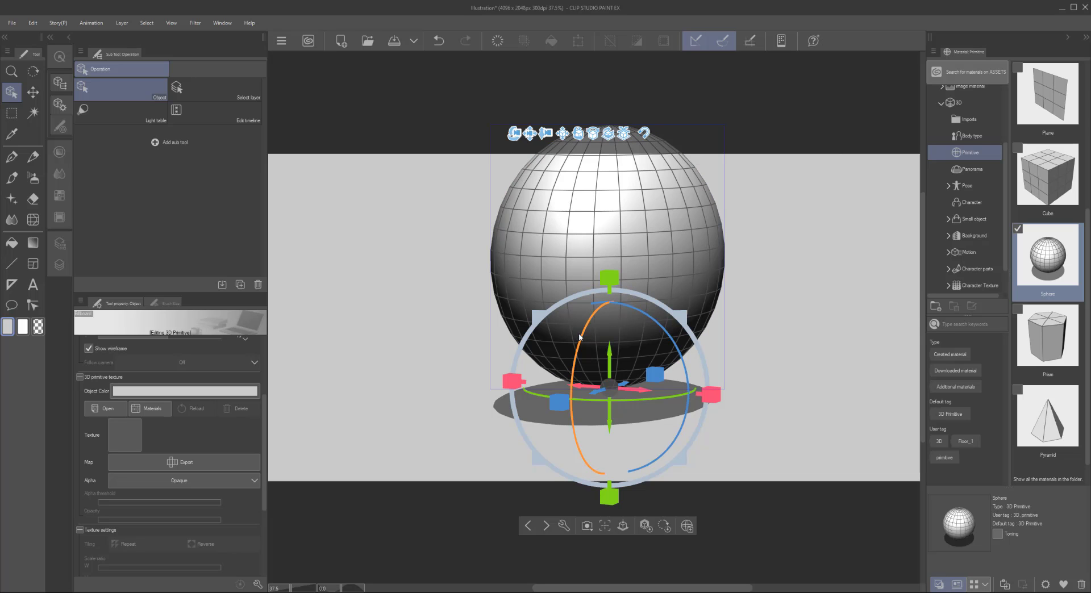
pyautogui.moveTo(636, 290); pyautogui.dragTo(651, 321)
pyautogui.moveTo(672, 366); pyautogui.dragTo(618, 344)
pyautogui.moveTo(602, 309); pyautogui.dragTo(585, 329)
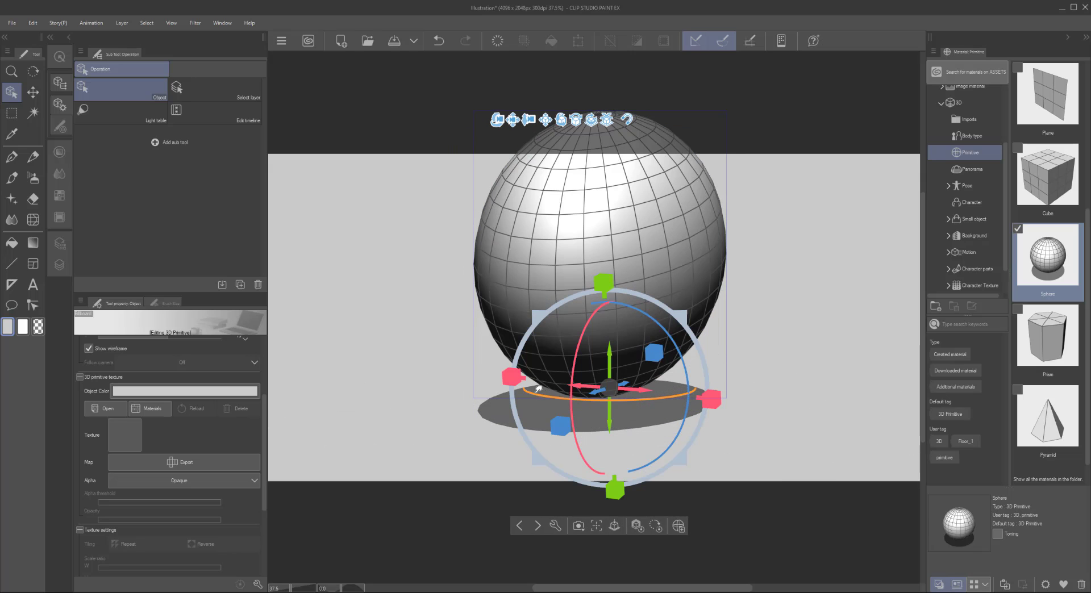
pyautogui.moveTo(538, 390); pyautogui.dragTo(816, 350)
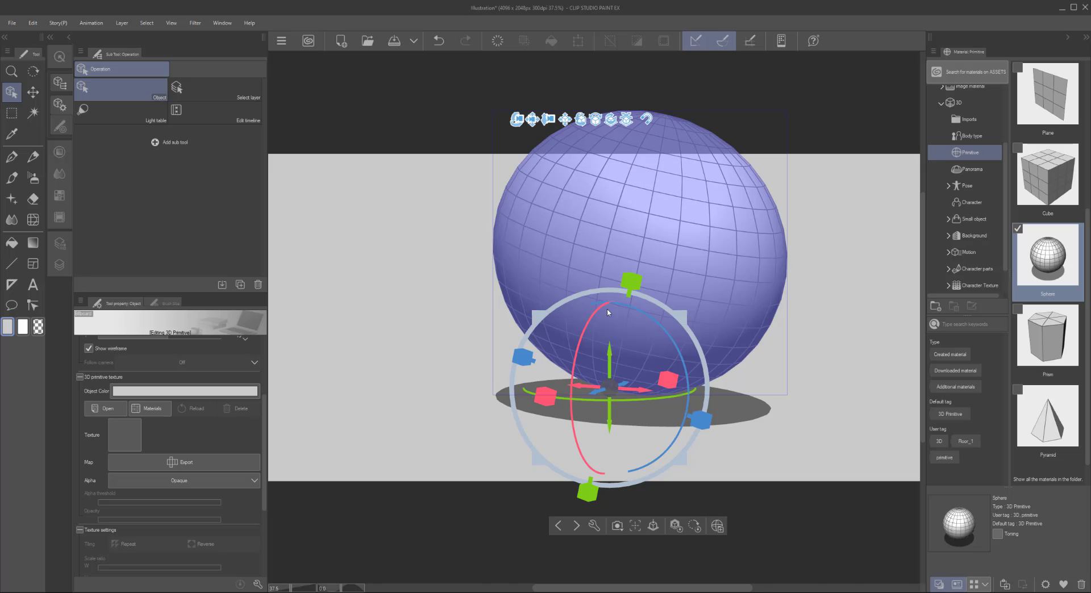
# Move the tilted sphere into the left half of the canvas, look over its lighting properties, and adjust its rotation slightly
pyautogui.moveTo(607, 312); pyautogui.dragTo(506, 431)
pyautogui.moveTo(573, 390)
pyautogui.mouseDown()
pyautogui.moveTo(765, 401)
pyautogui.moveTo(579, 398)
pyautogui.mouseUp()
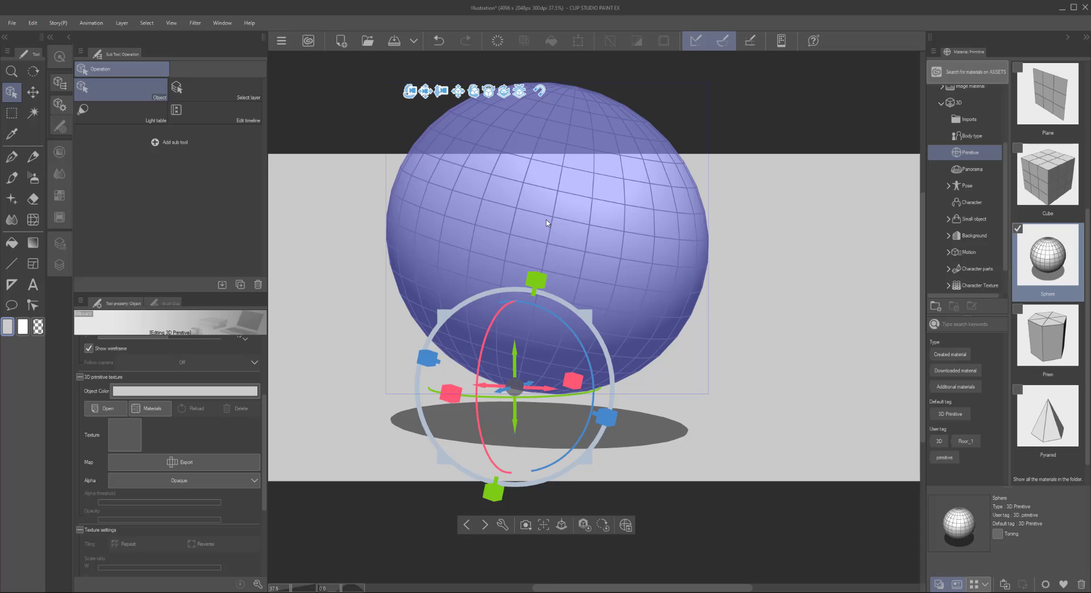
pyautogui.scroll(-2, 243, 453)
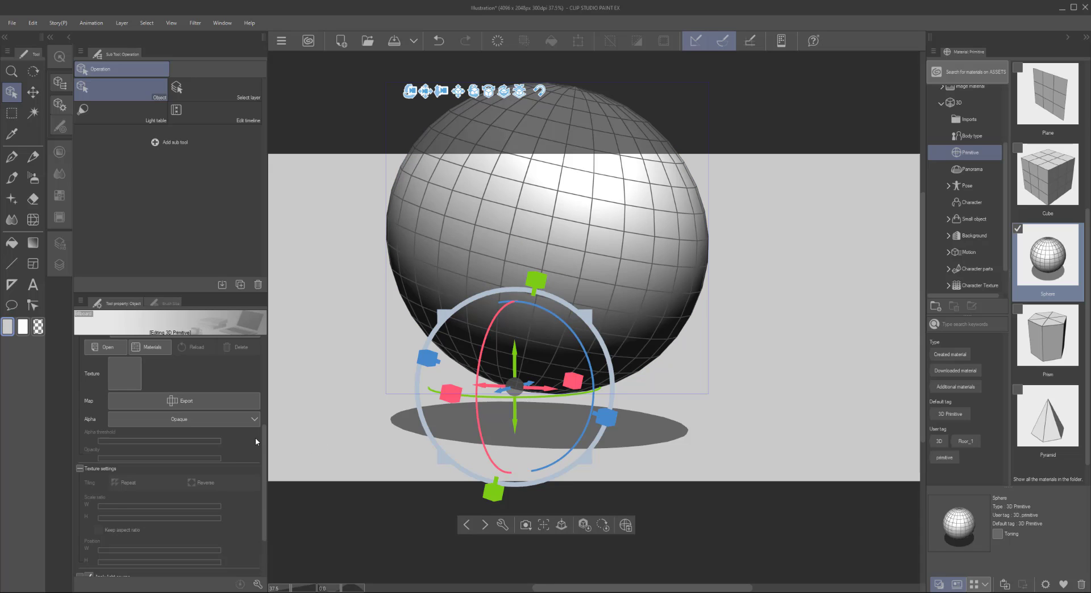
pyautogui.scroll(-2, 257, 442)
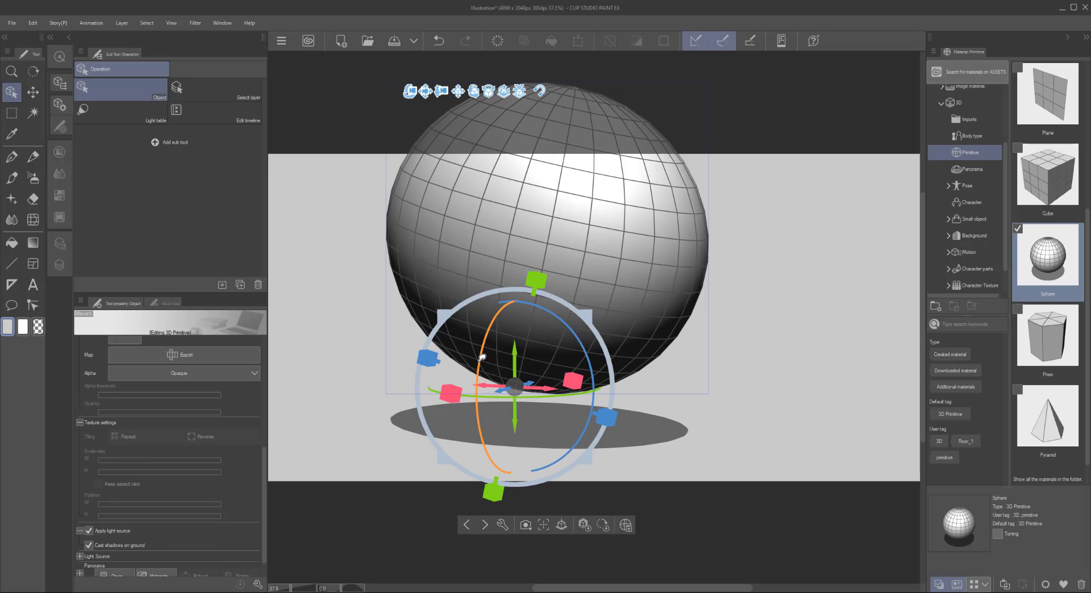
pyautogui.moveTo(482, 357); pyautogui.dragTo(495, 353)
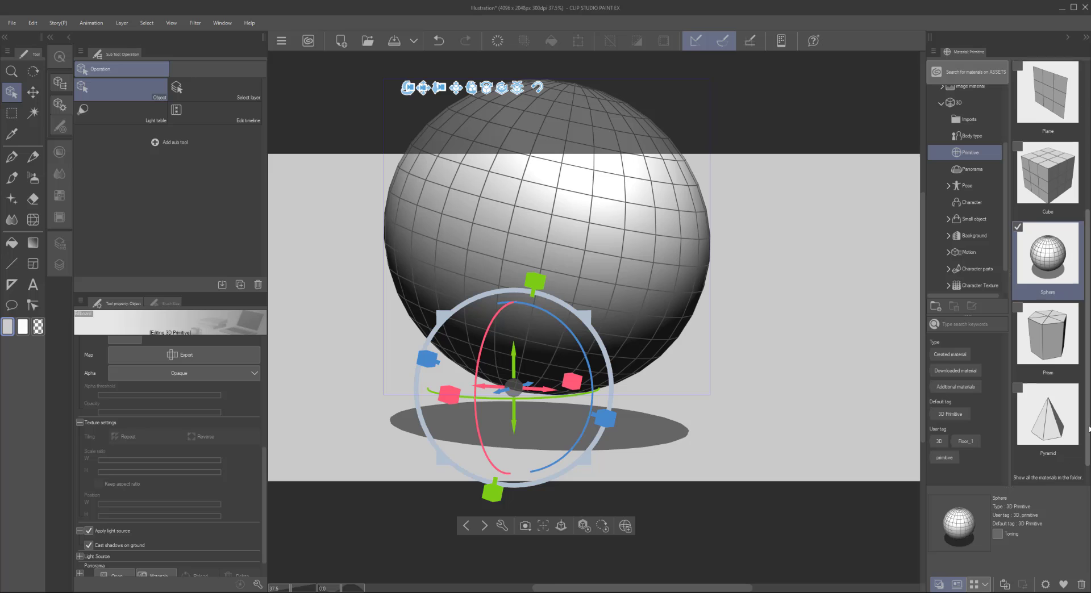
# Place a Prism primitive on the canvas in place of the sphere and frame it from slightly above, just left of the canvas centre
pyautogui.scroll(-1, 1041, 328)
pyautogui.scroll(2, 1048, 273)
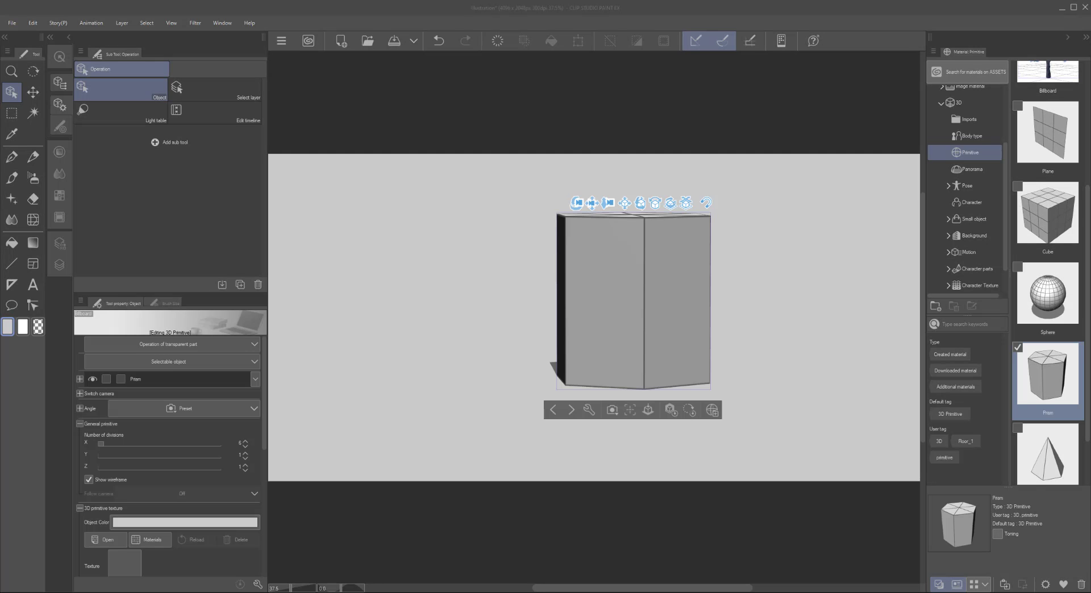
pyautogui.moveTo(576, 203); pyautogui.dragTo(617, 171)
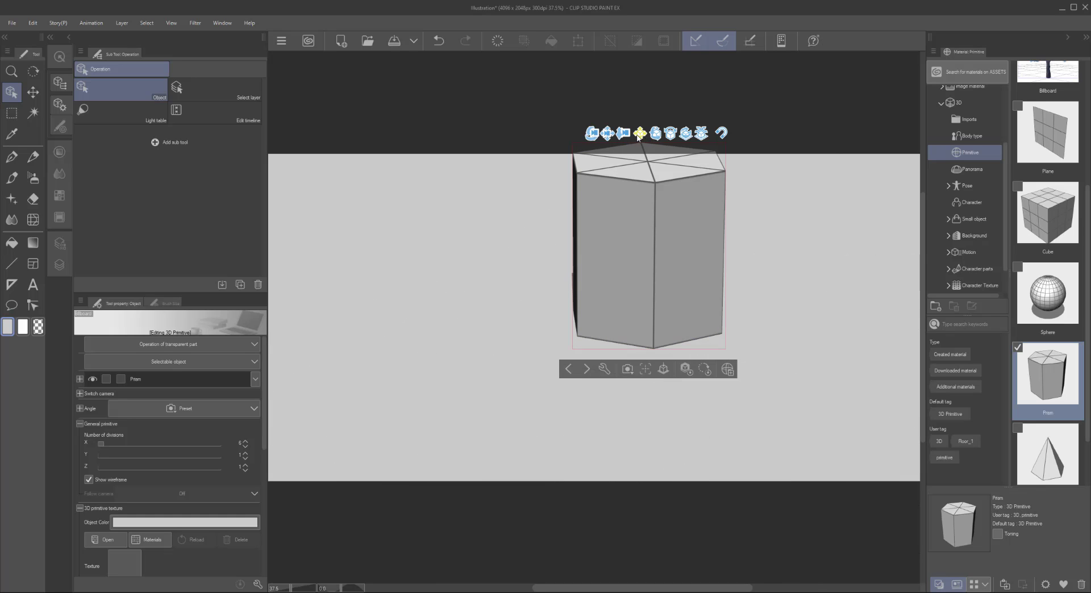
pyautogui.moveTo(600, 163); pyautogui.dragTo(462, 262)
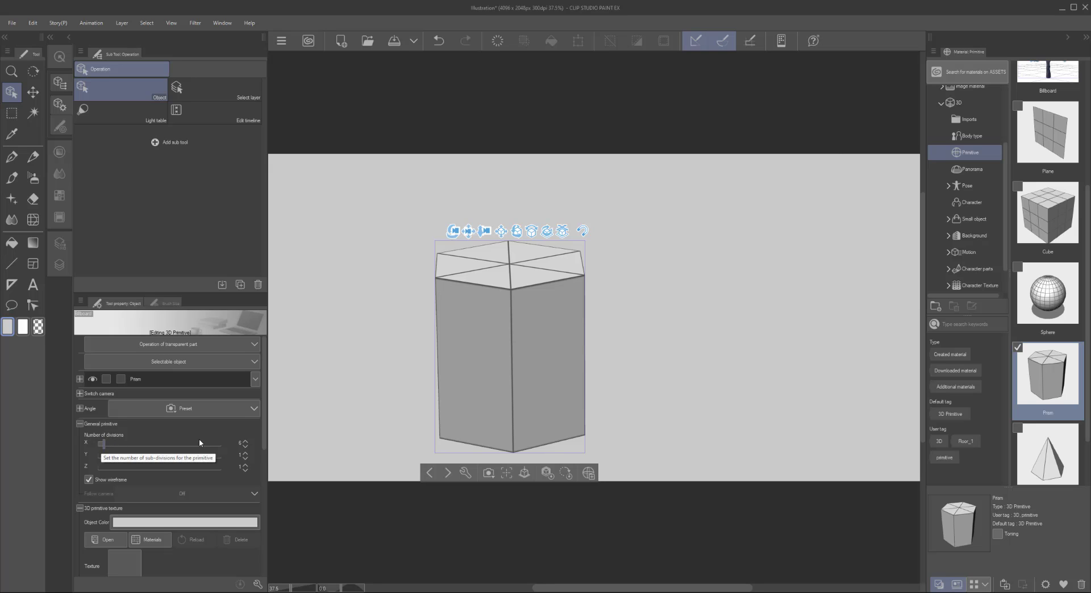
# Set the prism's number of divisions to 4 along Y and 2 along Z
pyautogui.click(245, 454)
pyautogui.click(245, 454)
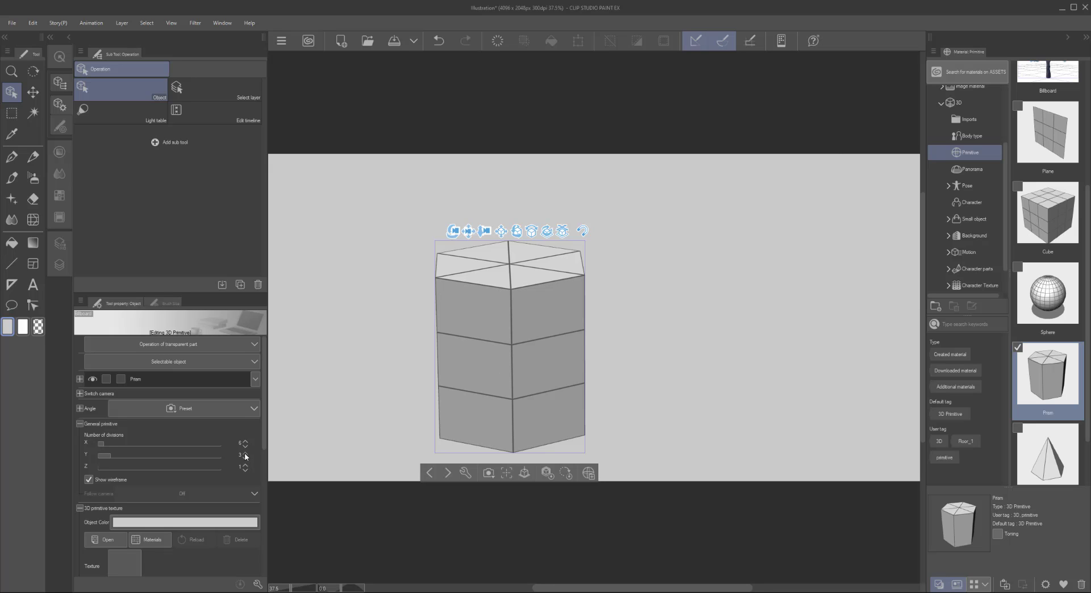
pyautogui.click(245, 454)
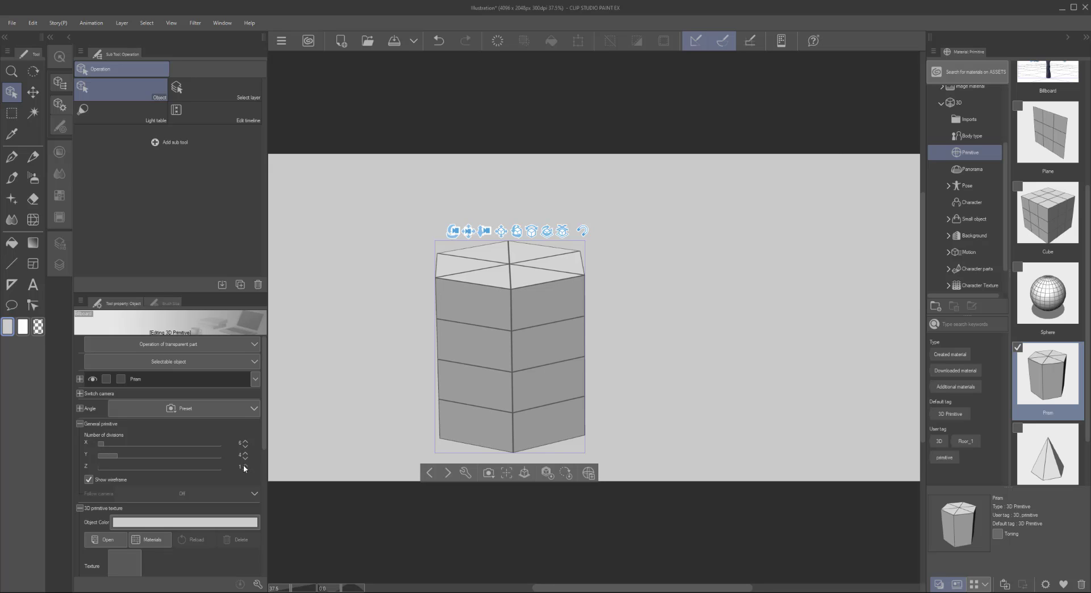
pyautogui.click(245, 468)
pyautogui.click(245, 467)
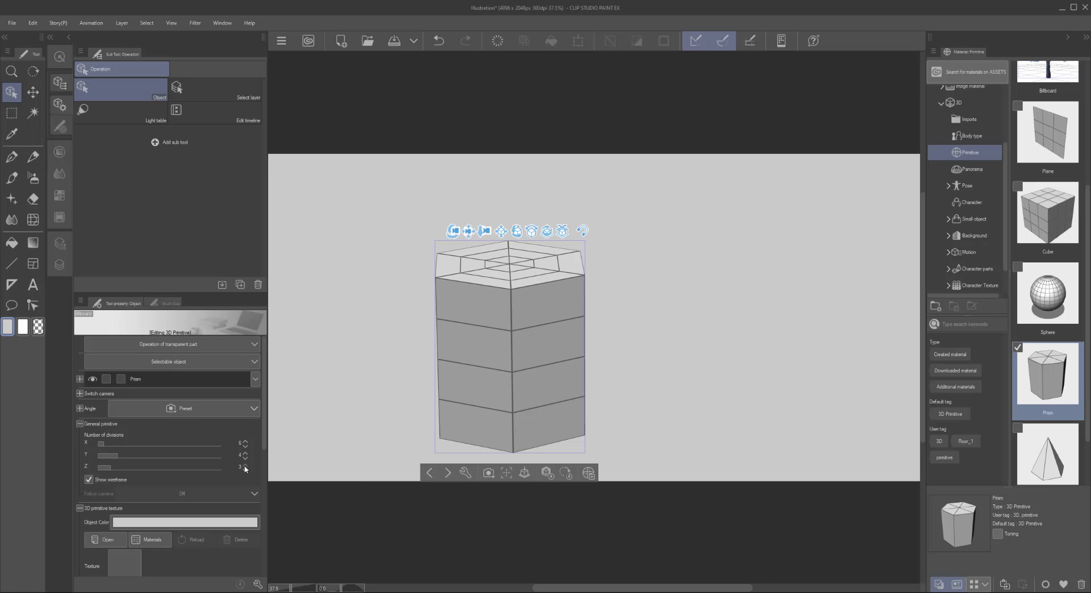
pyautogui.click(245, 471)
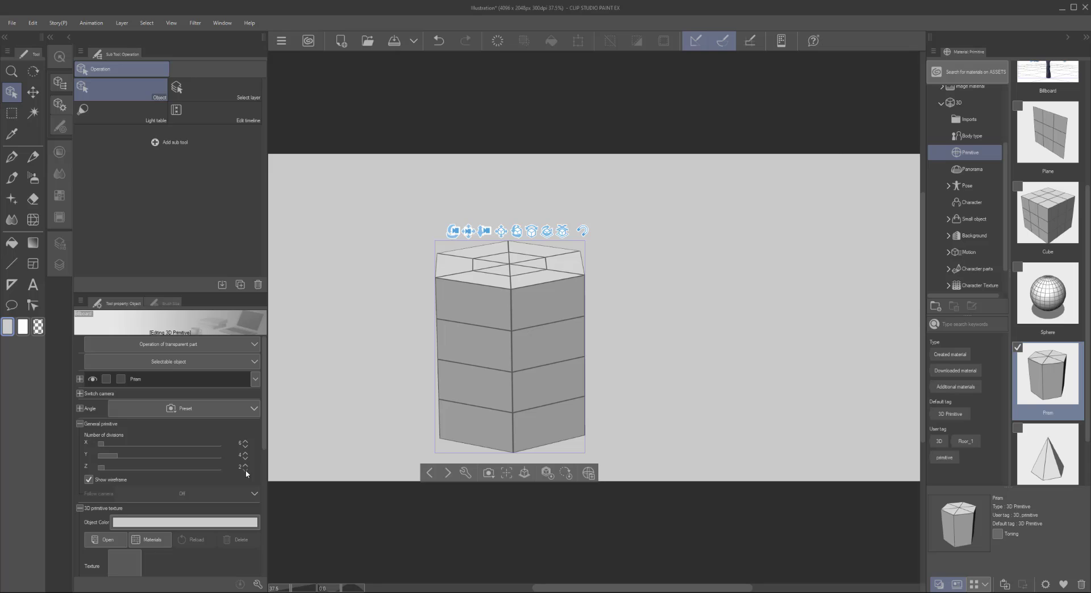
pyautogui.click(246, 471)
pyautogui.click(245, 465)
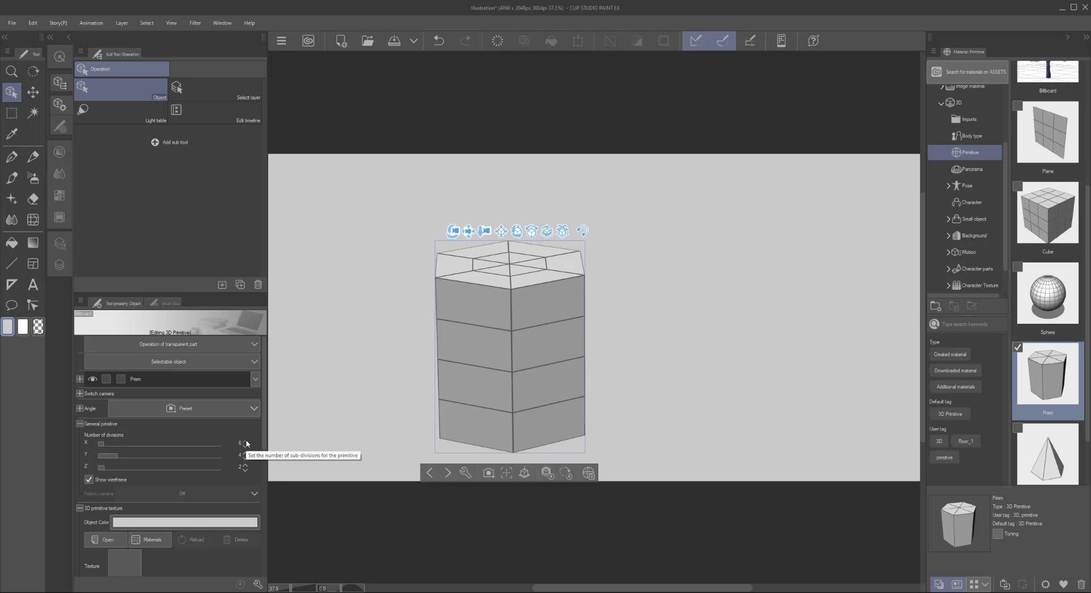
# Set the prism's number of divisions along X to 8
pyautogui.click(245, 441)
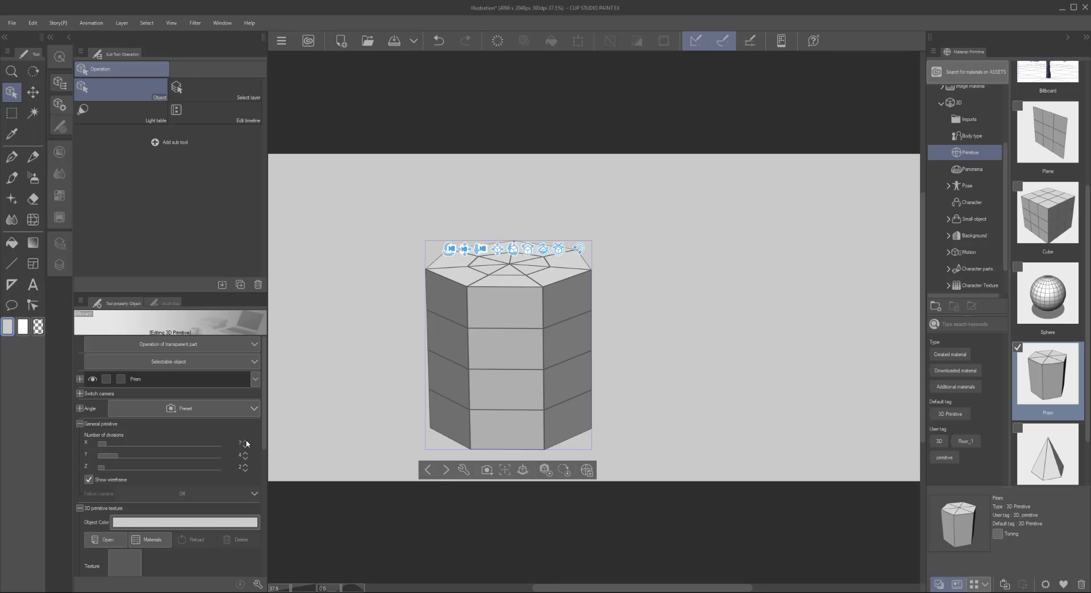
pyautogui.click(245, 442)
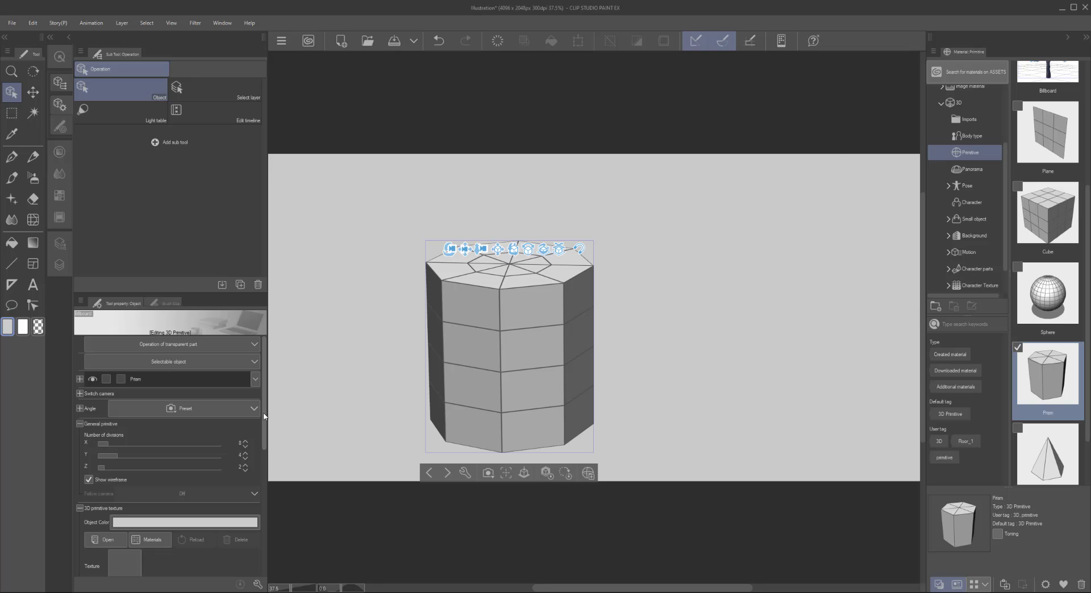
pyautogui.scroll(-1, 265, 430)
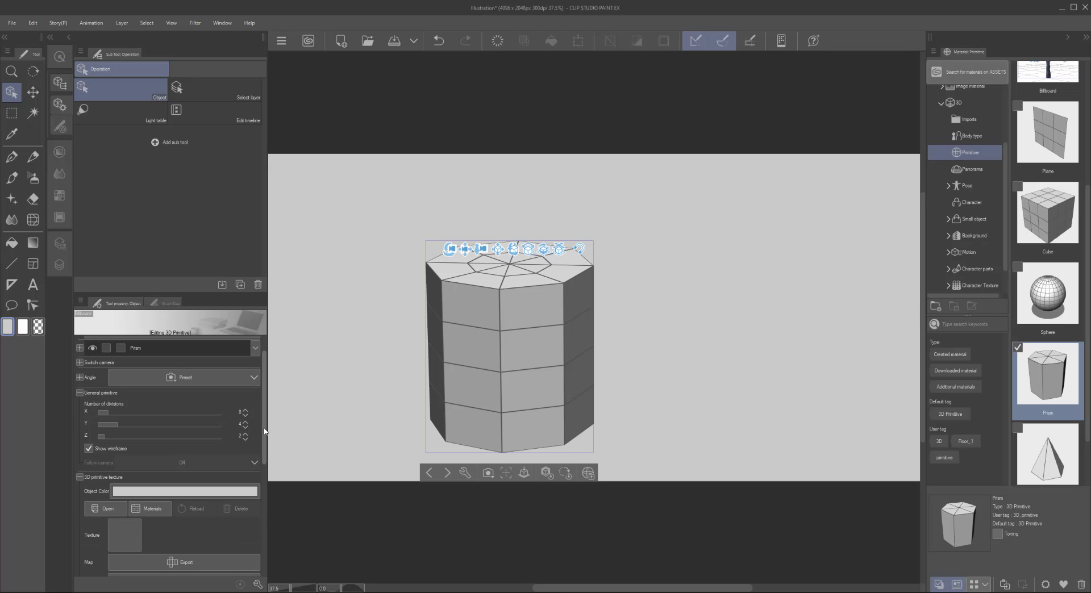
pyautogui.moveTo(265, 428); pyautogui.dragTo(274, 461)
pyautogui.moveTo(272, 416); pyautogui.dragTo(272, 400)
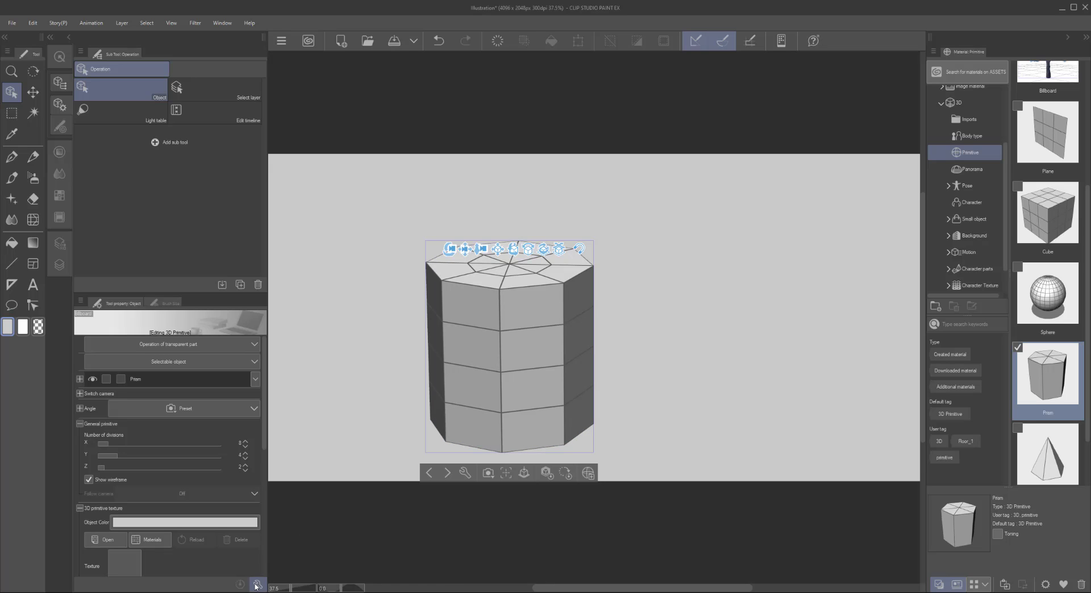
# Duplicate the eight-sided prism from the object list and move the copy straight up above the original
pyautogui.click(465, 472)
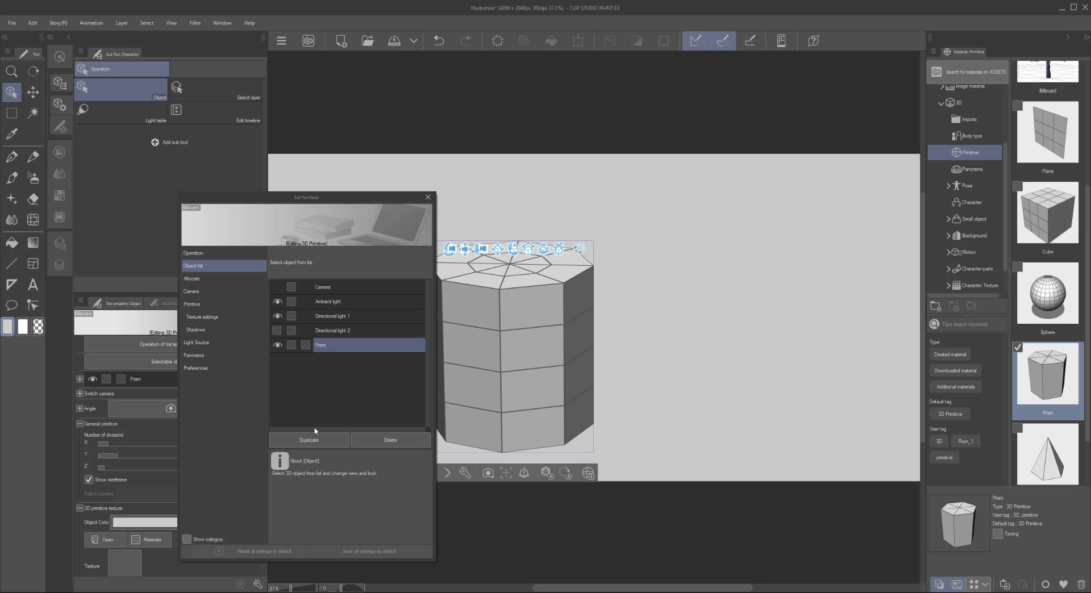
pyautogui.click(316, 440)
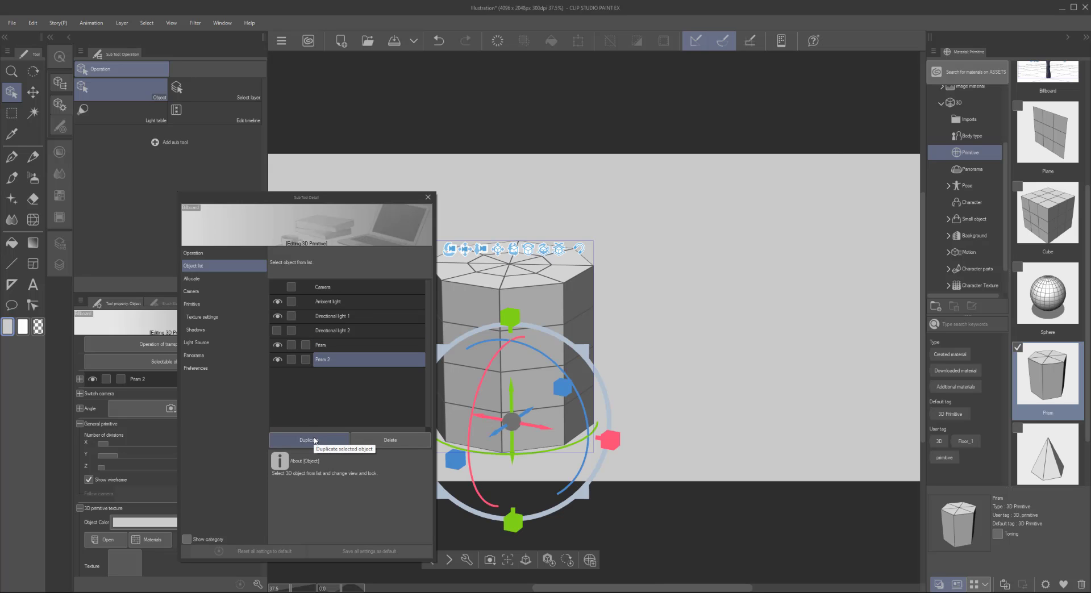
pyautogui.click(428, 198)
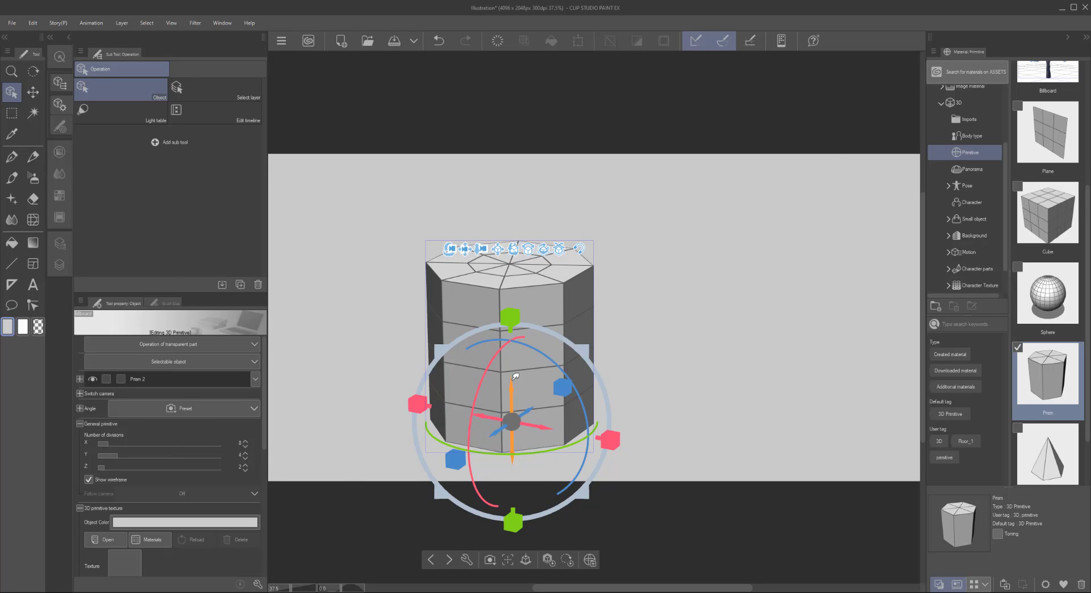
pyautogui.moveTo(515, 376); pyautogui.dragTo(524, 296)
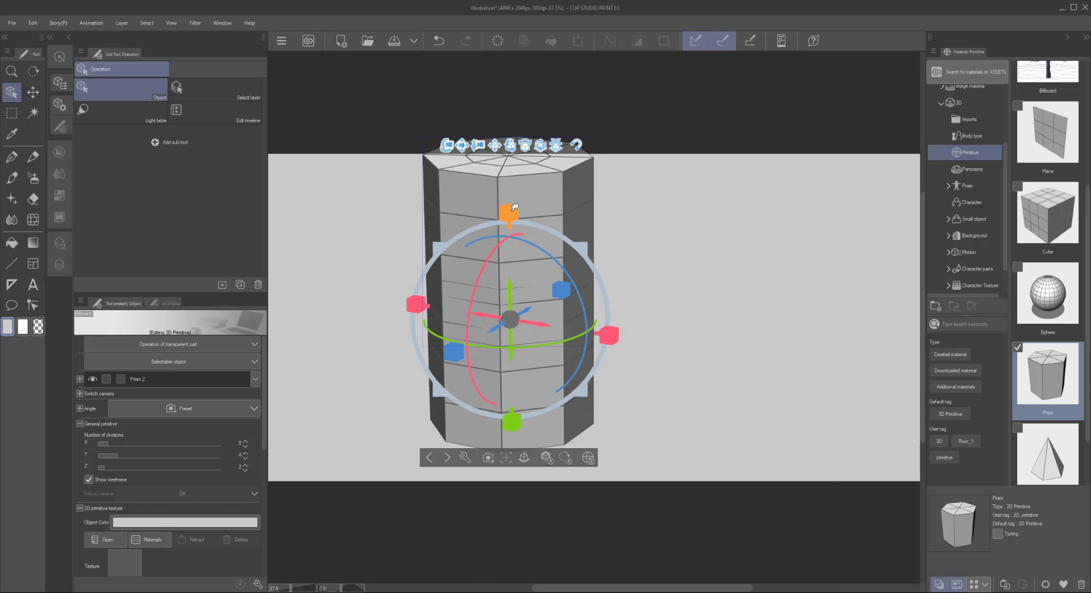
# Flatten the upper prism's height and enlarge it into a cap that overhangs the tower body on all sides
pyautogui.moveTo(514, 208); pyautogui.dragTo(453, 302)
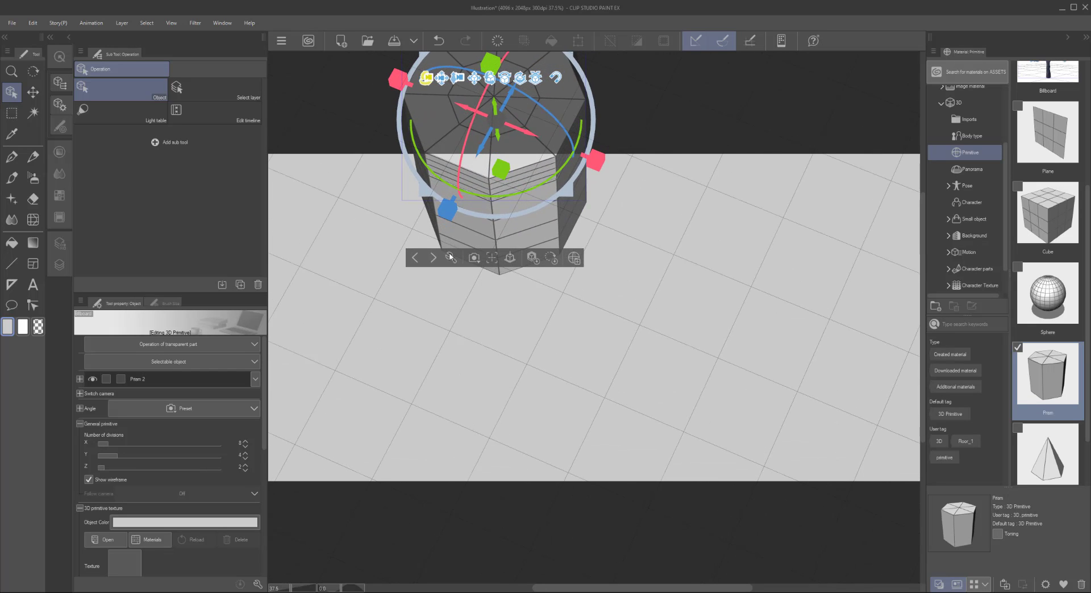
pyautogui.moveTo(458, 78); pyautogui.dragTo(430, 294)
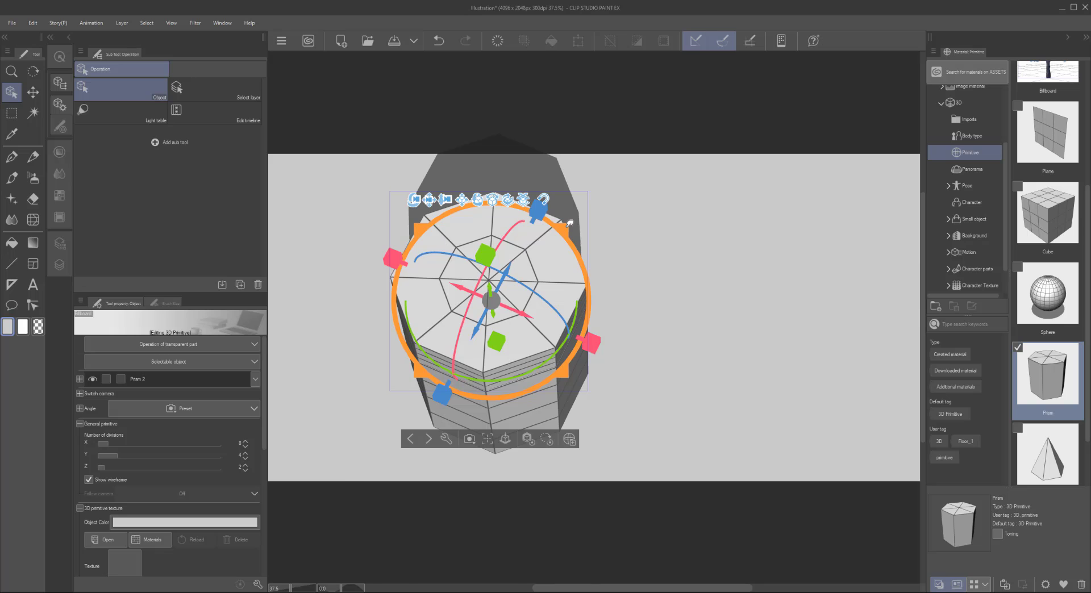
pyautogui.moveTo(569, 224); pyautogui.dragTo(599, 215)
pyautogui.moveTo(391, 174); pyautogui.dragTo(415, 55)
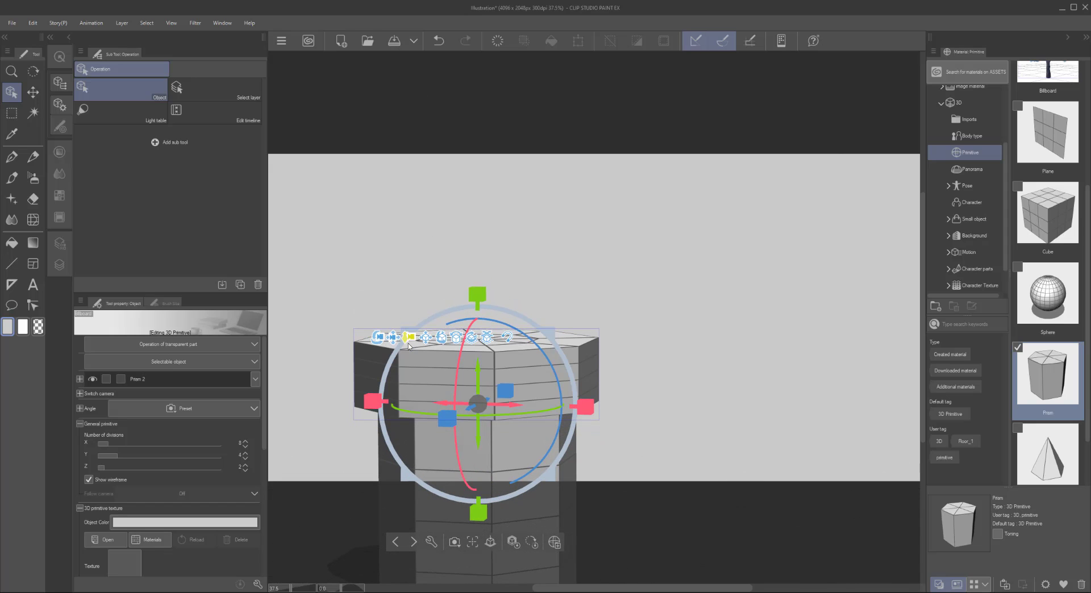
pyautogui.moveTo(409, 347); pyautogui.dragTo(494, 205)
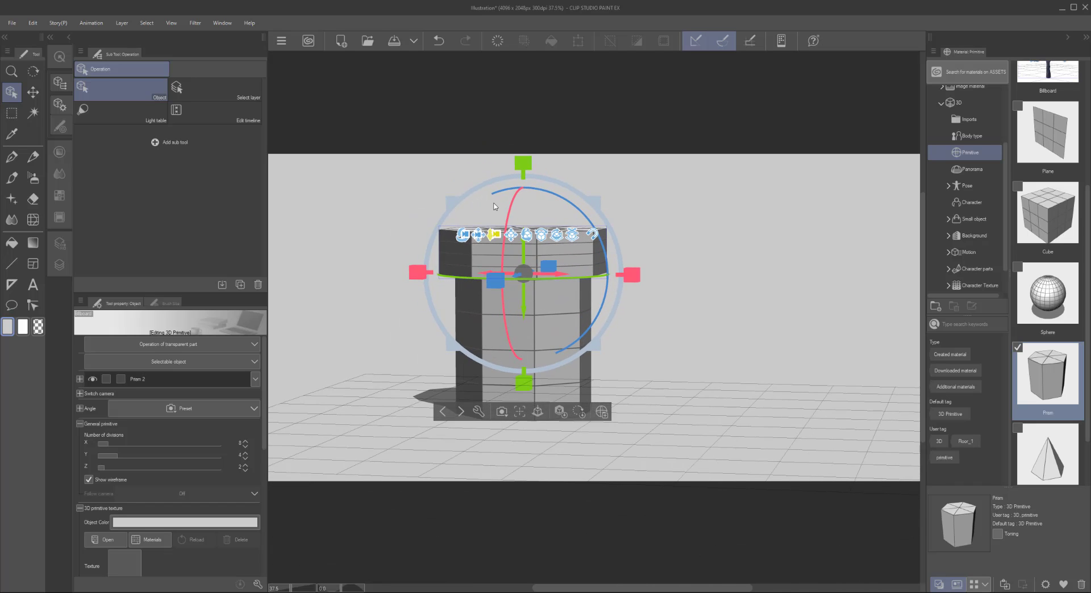
pyautogui.click(660, 258)
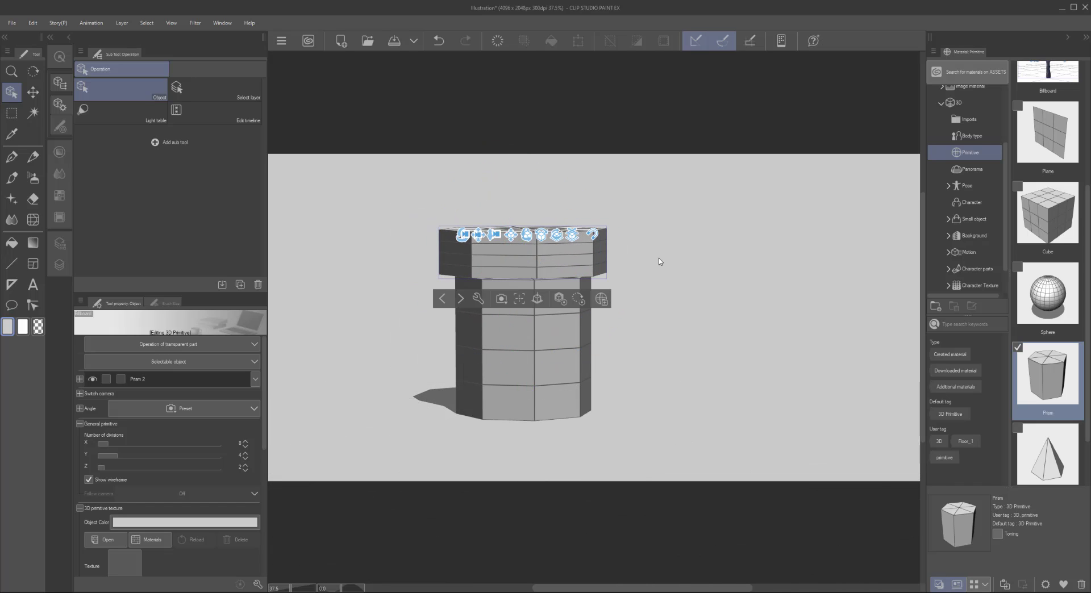
pyautogui.click(444, 254)
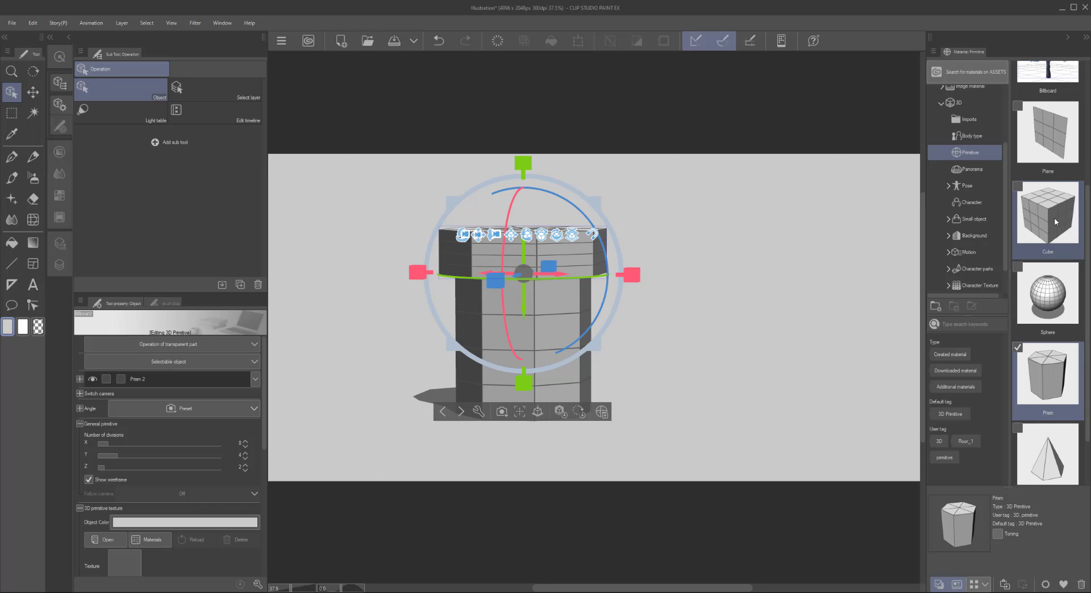
# Add a cube primitive beside the tower and reduce its height to make a low wall block
pyautogui.moveTo(1056, 221); pyautogui.dragTo(722, 391)
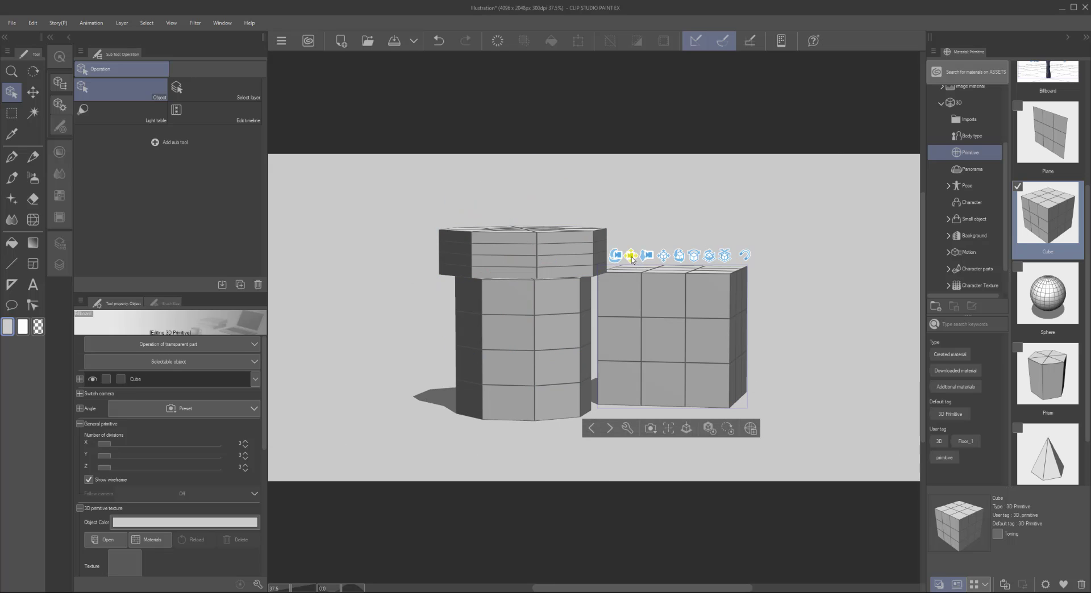
pyautogui.click(681, 310)
pyautogui.moveTo(683, 294); pyautogui.dragTo(676, 330)
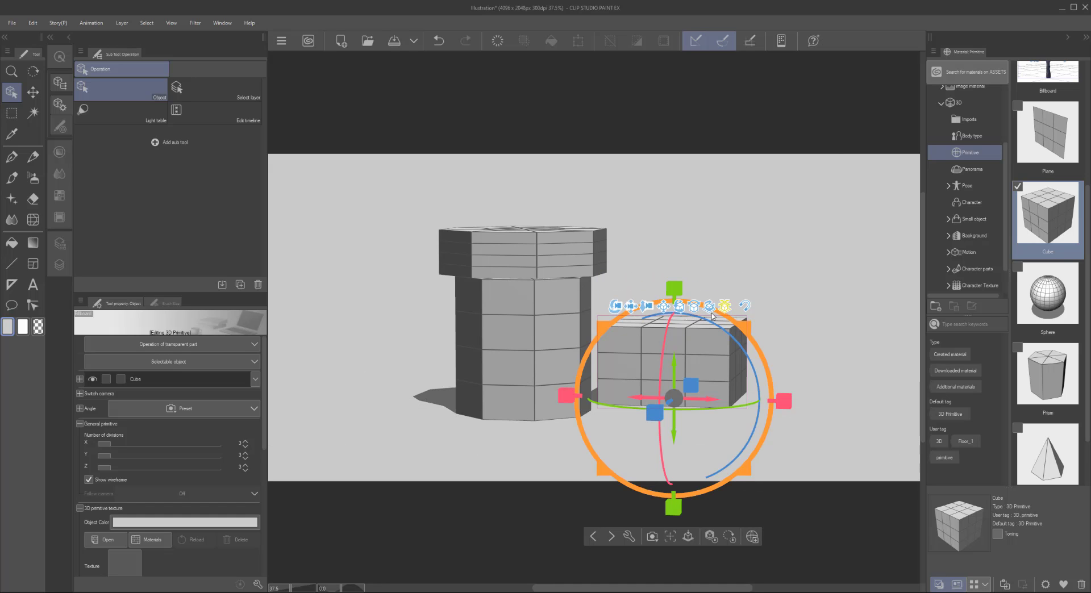
# Shift the cube in depth to line up with the middle of the tower and make it slightly thinner
pyautogui.moveTo(615, 306); pyautogui.dragTo(466, 308)
pyautogui.moveTo(867, 434); pyautogui.dragTo(767, 433)
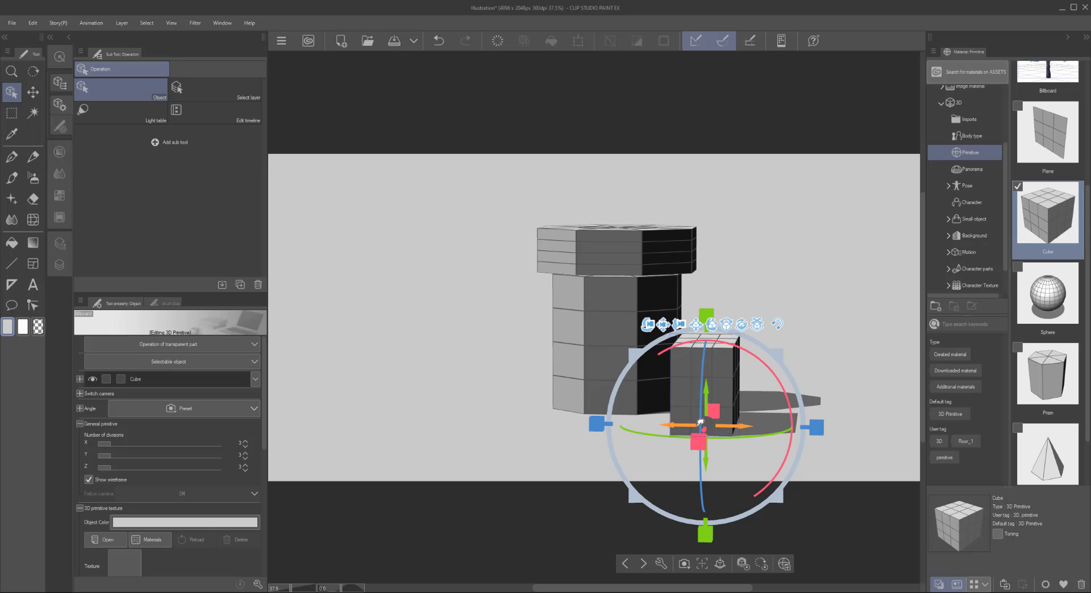
pyautogui.moveTo(701, 423); pyautogui.dragTo(643, 423)
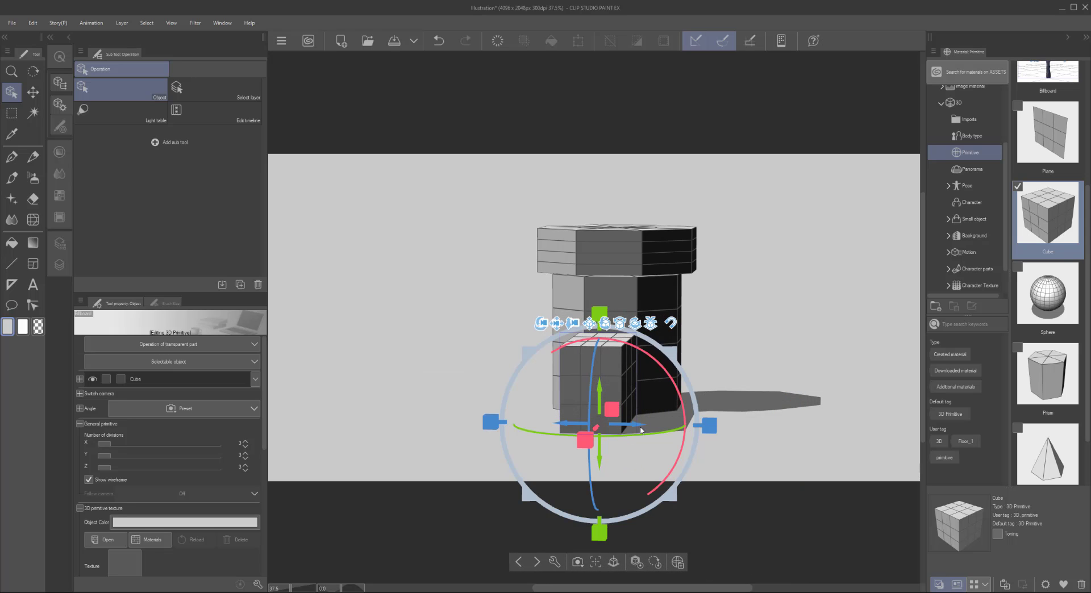
pyautogui.moveTo(528, 427); pyautogui.dragTo(546, 409)
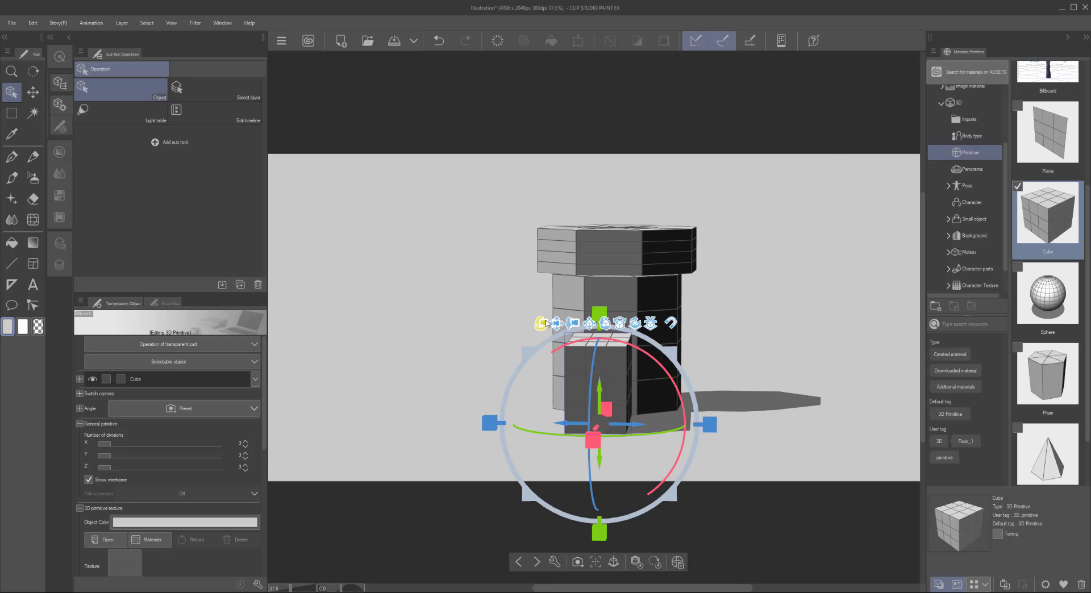
pyautogui.moveTo(541, 322); pyautogui.dragTo(720, 310)
# Duplicate the tower body and move the copy sideways to the opposite end of the wall block
pyautogui.click(515, 369)
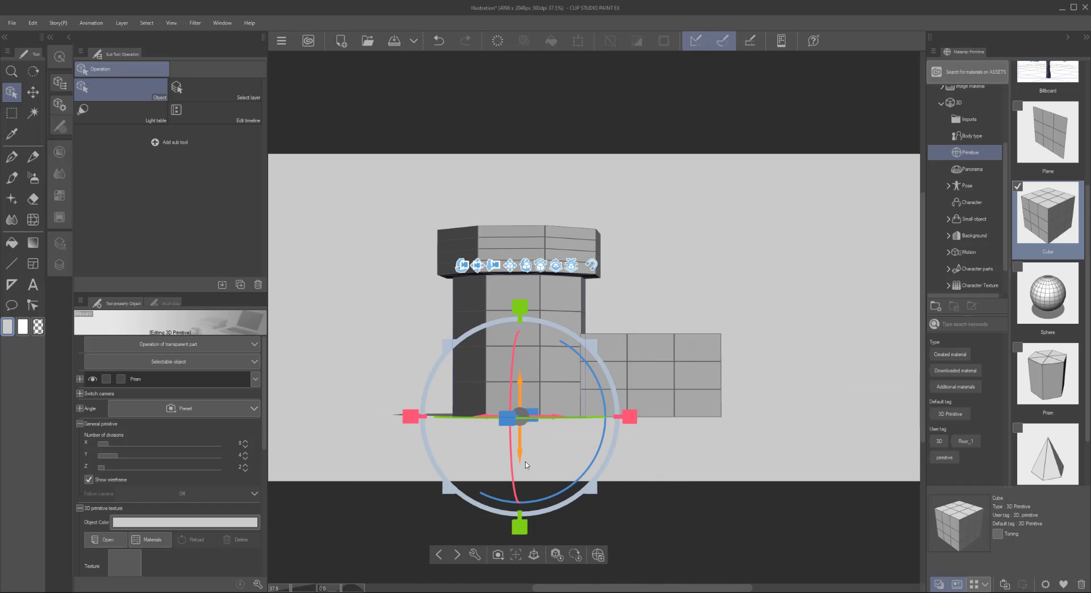
pyautogui.click(475, 554)
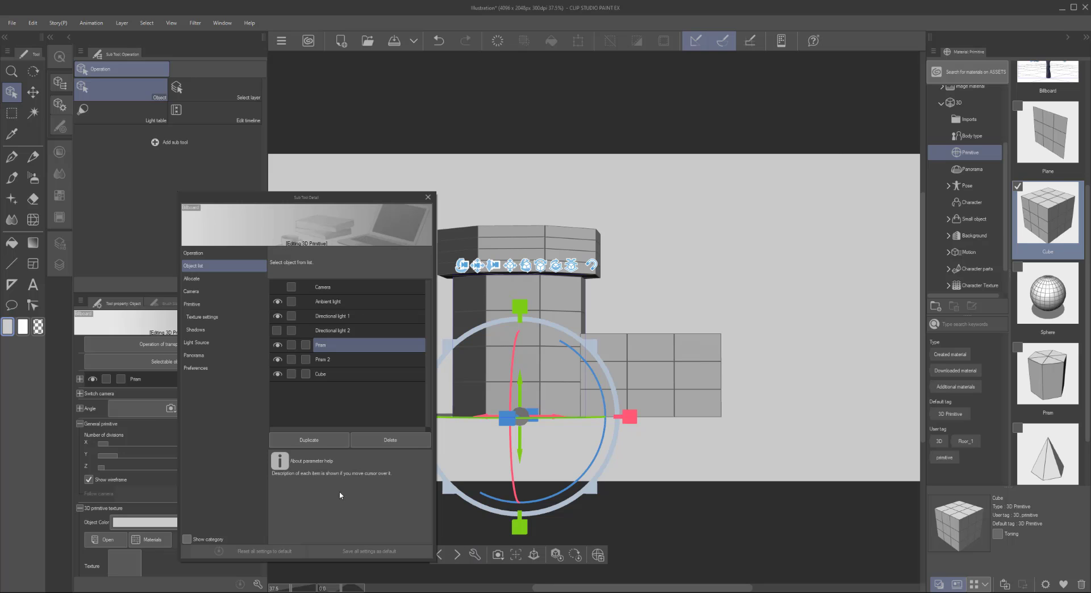
pyautogui.click(309, 440)
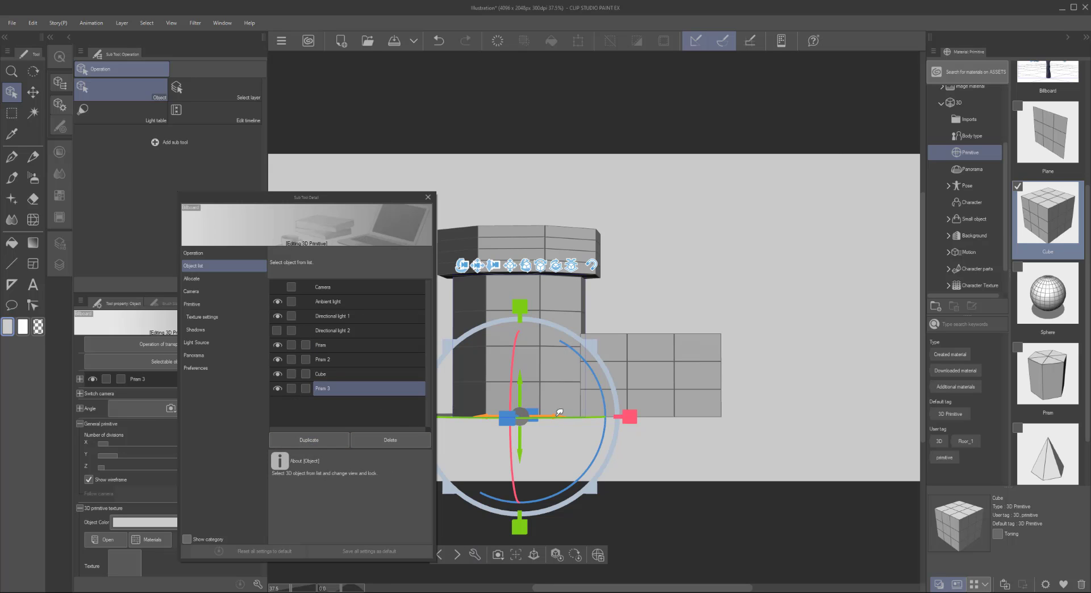
pyautogui.moveTo(565, 405); pyautogui.dragTo(825, 407)
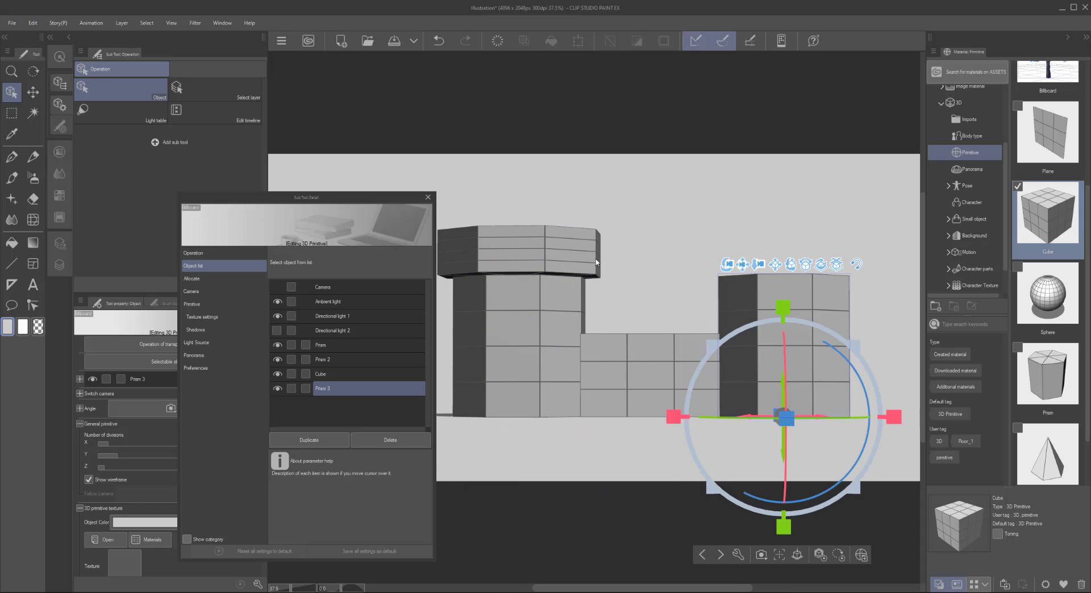
# Duplicate the tower cap and move the copy sideways onto the second tower body
pyautogui.click(571, 238)
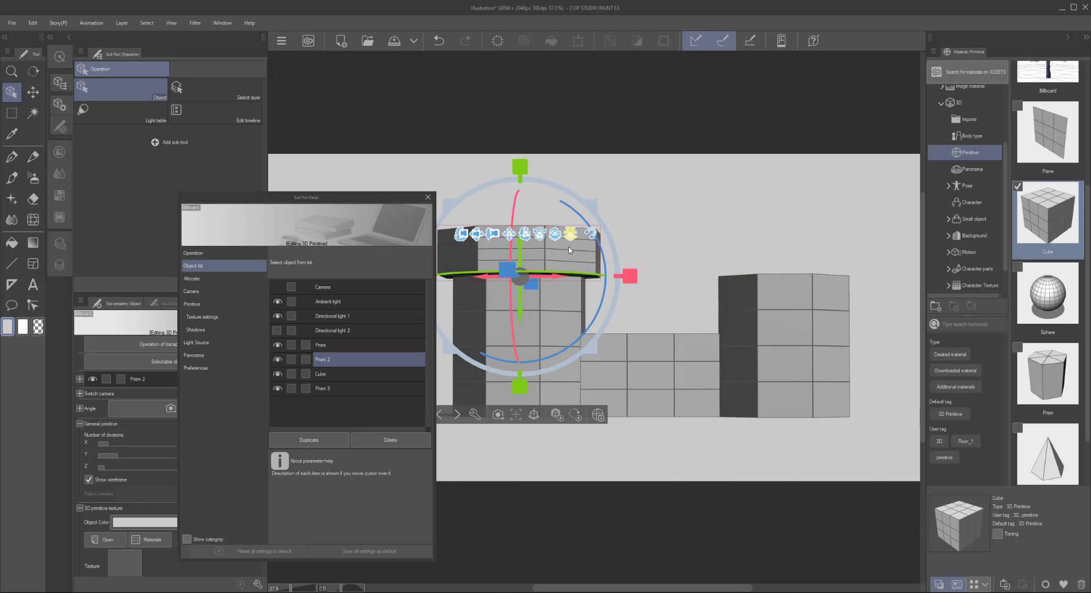
pyautogui.click(309, 440)
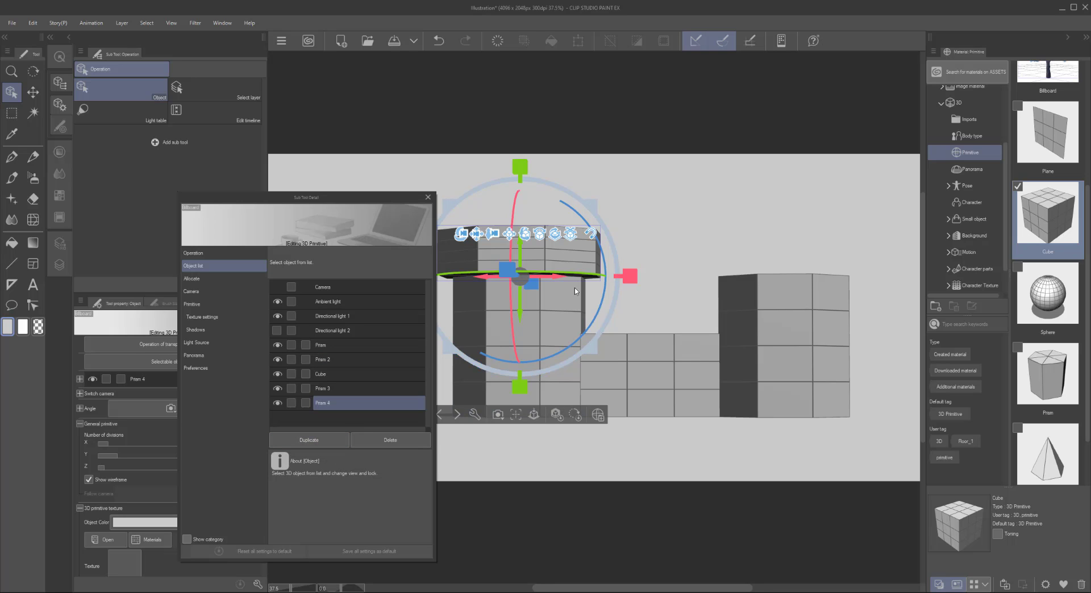
pyautogui.moveTo(629, 276); pyautogui.dragTo(819, 274)
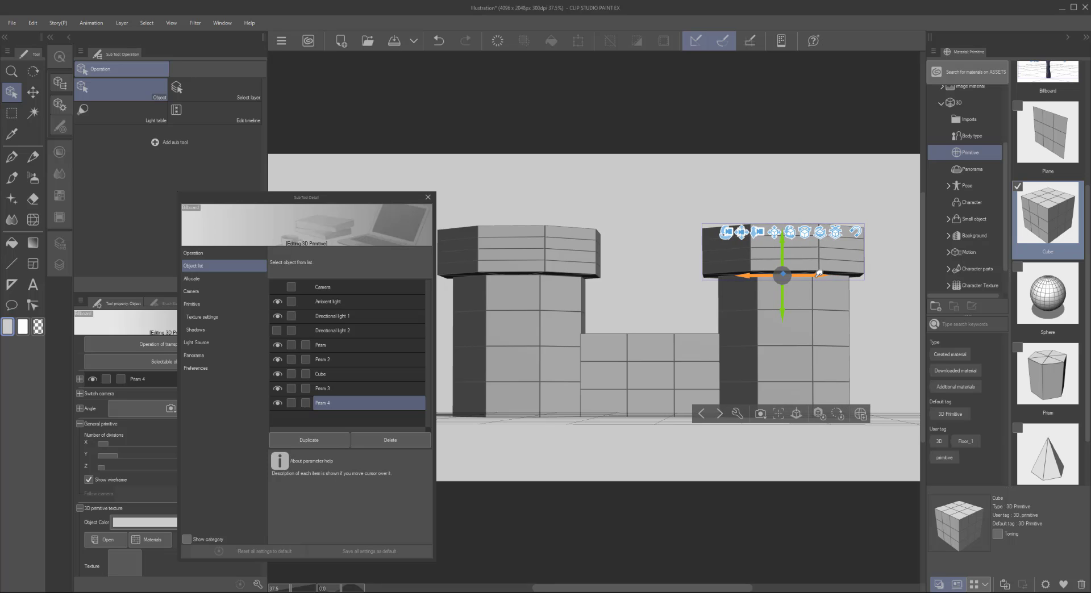
# Raise the cube between the towers off the ground and reduce its height to form a lintel
pyautogui.click(661, 373)
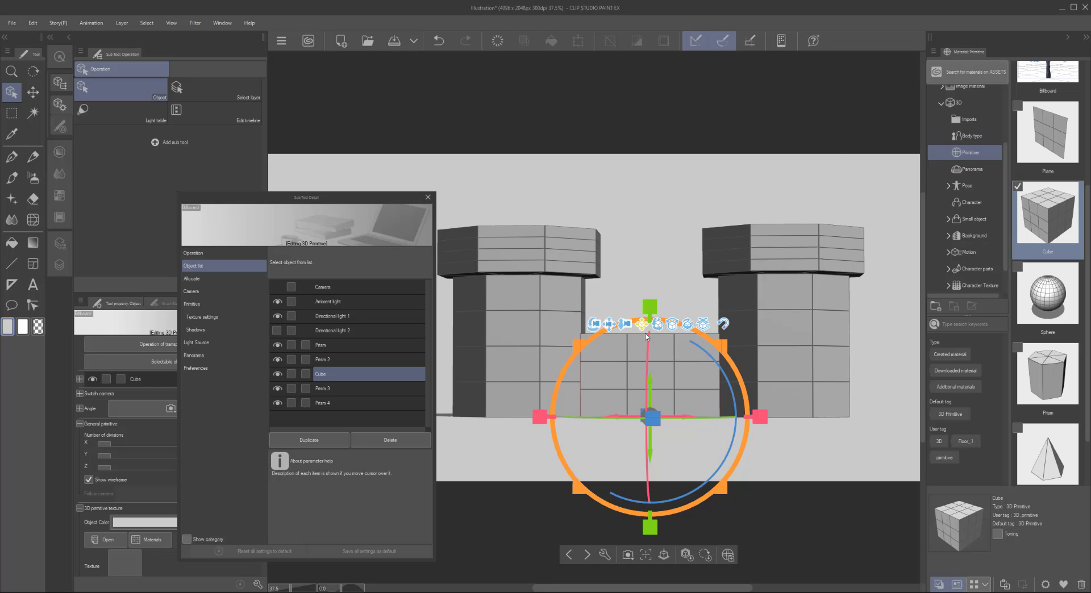
pyautogui.moveTo(655, 357)
pyautogui.mouseDown()
pyautogui.moveTo(655, 333)
pyautogui.moveTo(655, 343)
pyautogui.mouseUp()
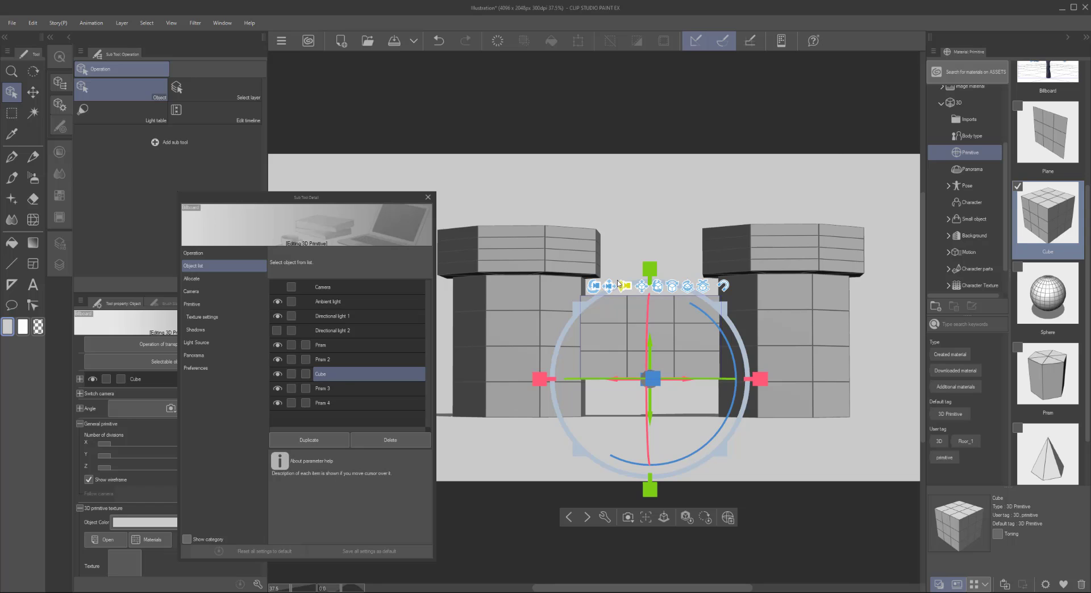
pyautogui.moveTo(653, 271); pyautogui.dragTo(656, 321)
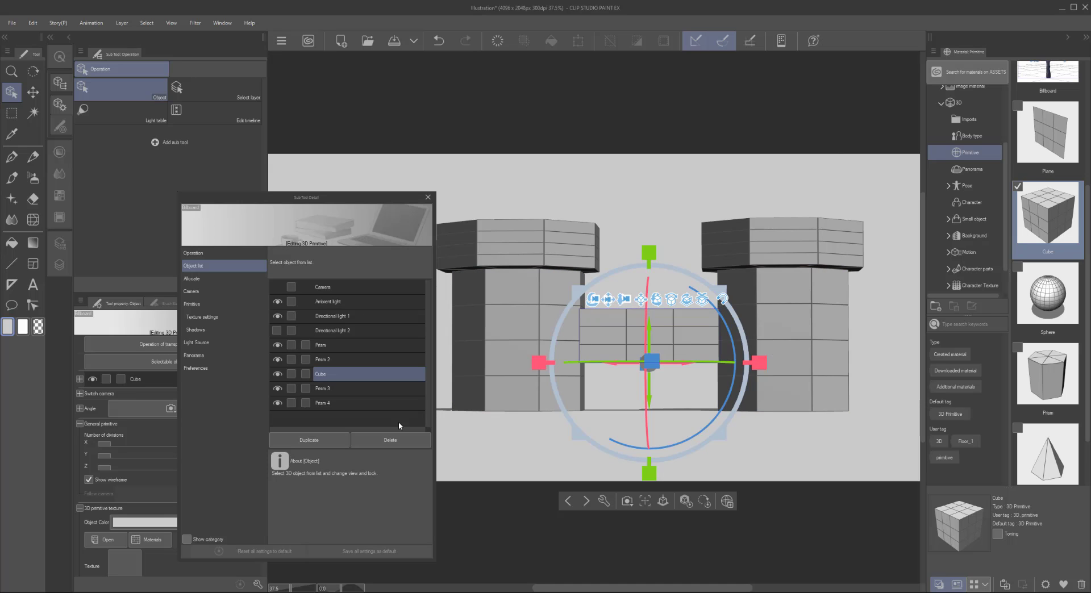
# Duplicate the lintel cube, lower the copy to the ground and narrow it into a gate pillar against the first tower
pyautogui.click(337, 441)
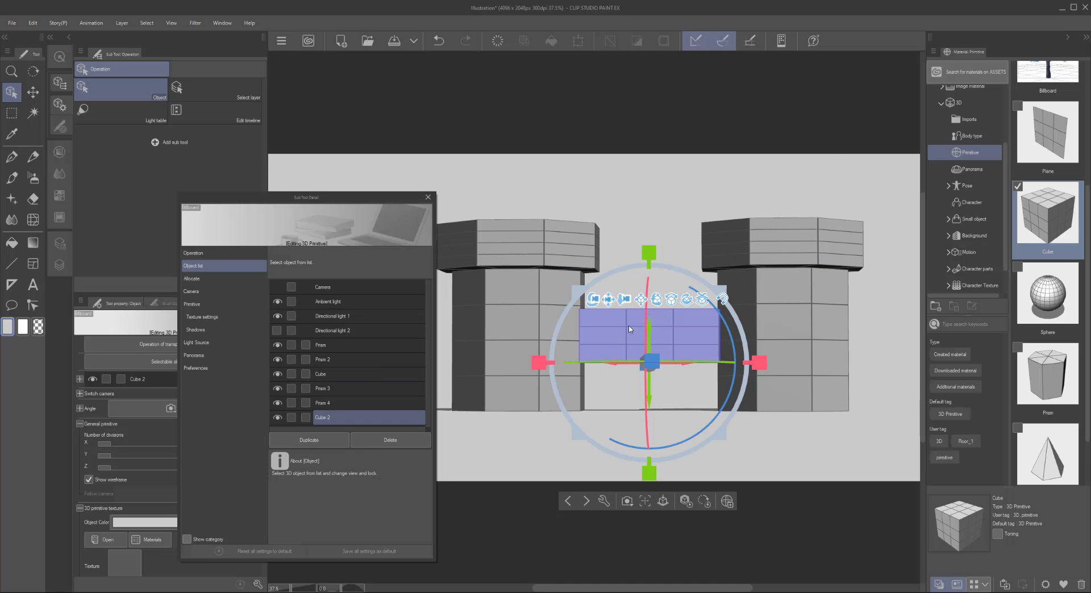
pyautogui.moveTo(651, 319); pyautogui.dragTo(657, 370)
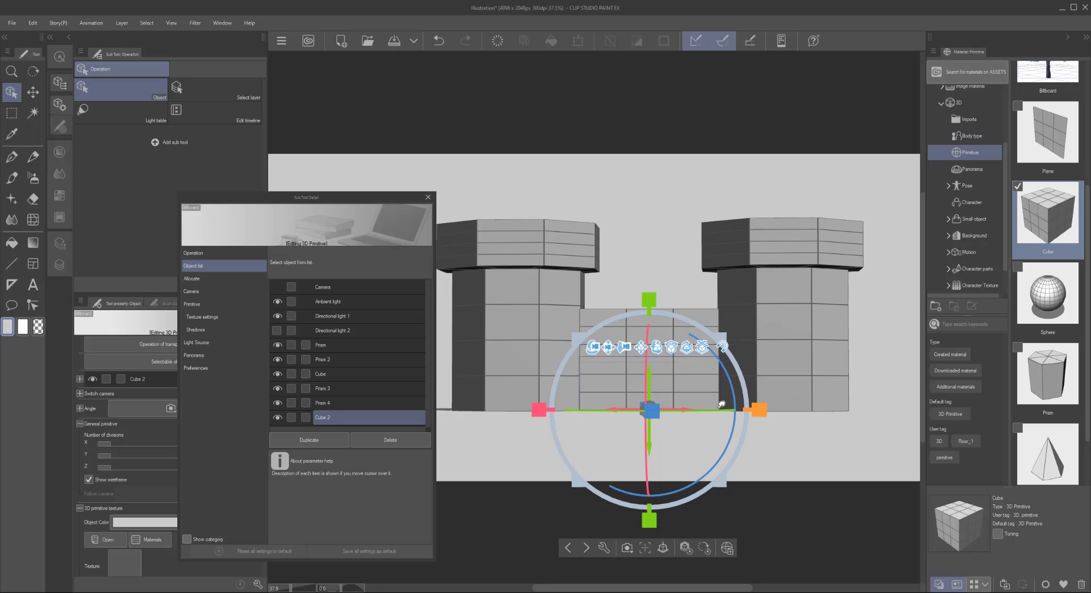
pyautogui.moveTo(759, 408); pyautogui.dragTo(621, 398)
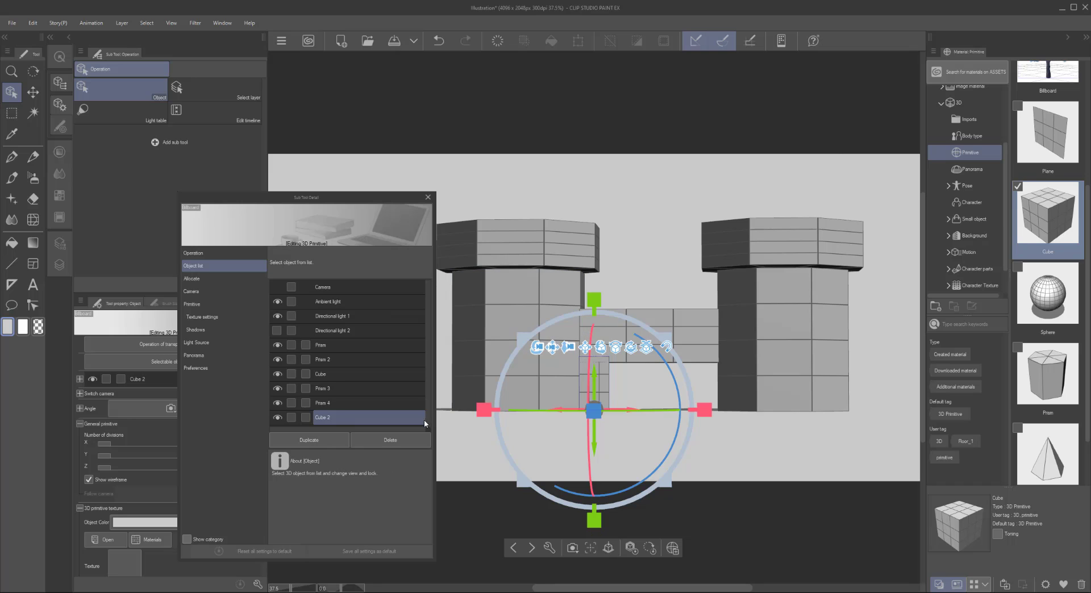
# Duplicate the gate pillar and move the copy across the opening against the second tower
pyautogui.click(309, 441)
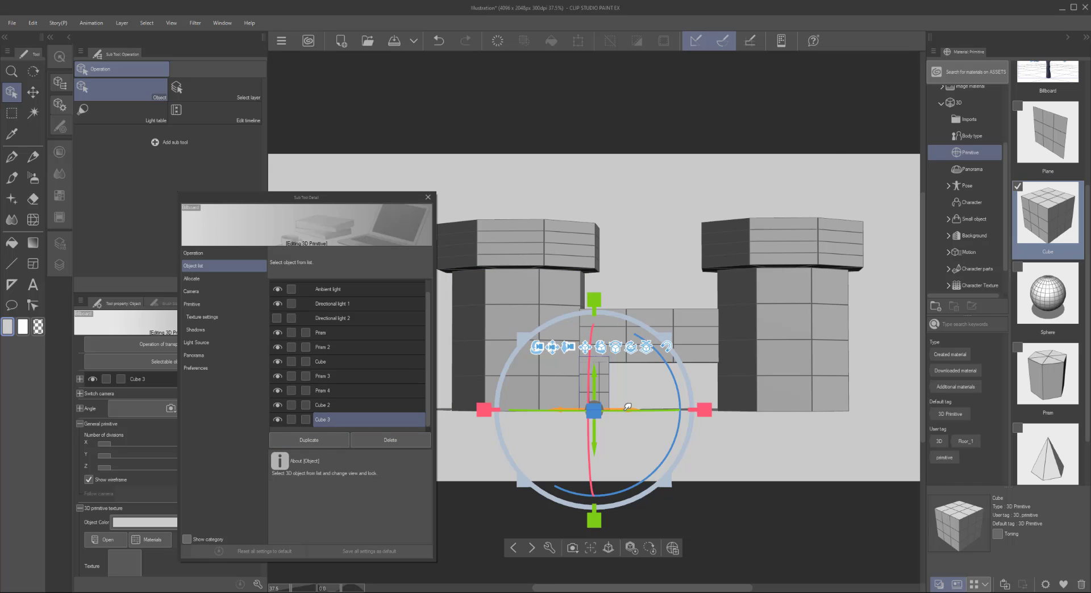
pyautogui.moveTo(629, 406); pyautogui.dragTo(743, 415)
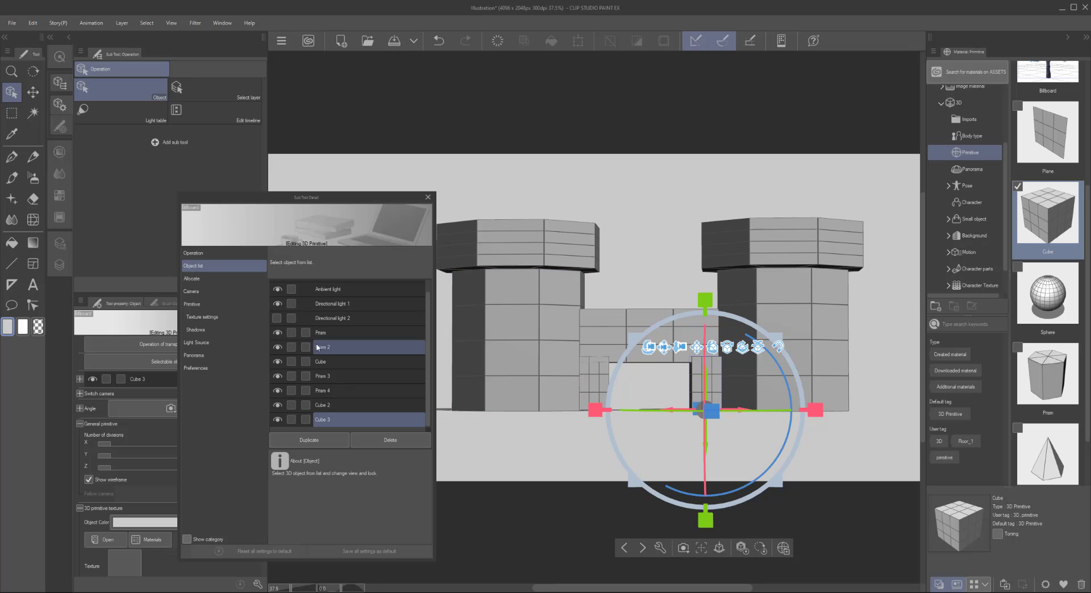
# Rename the first tower's body in the object list to "Tower 1"
pyautogui.click(543, 316)
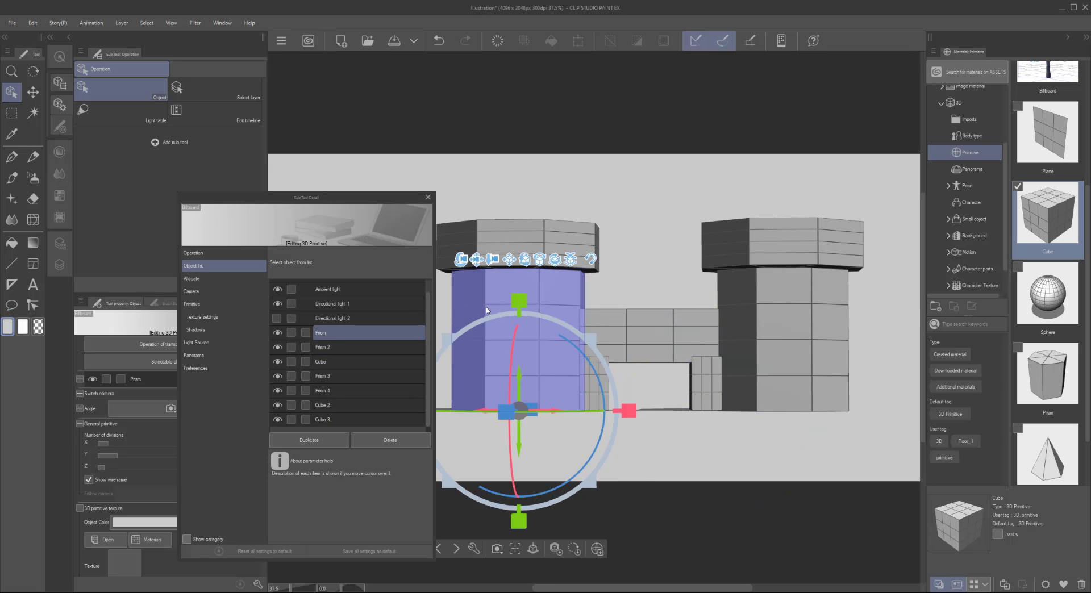
pyautogui.doubleClick(324, 337)
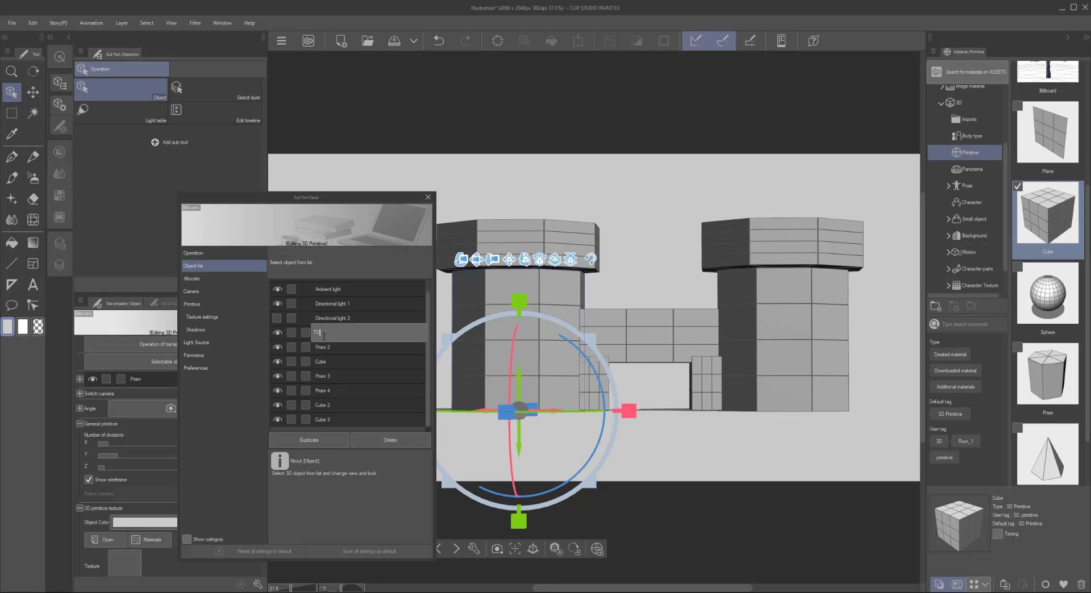
pyautogui.press('Return')
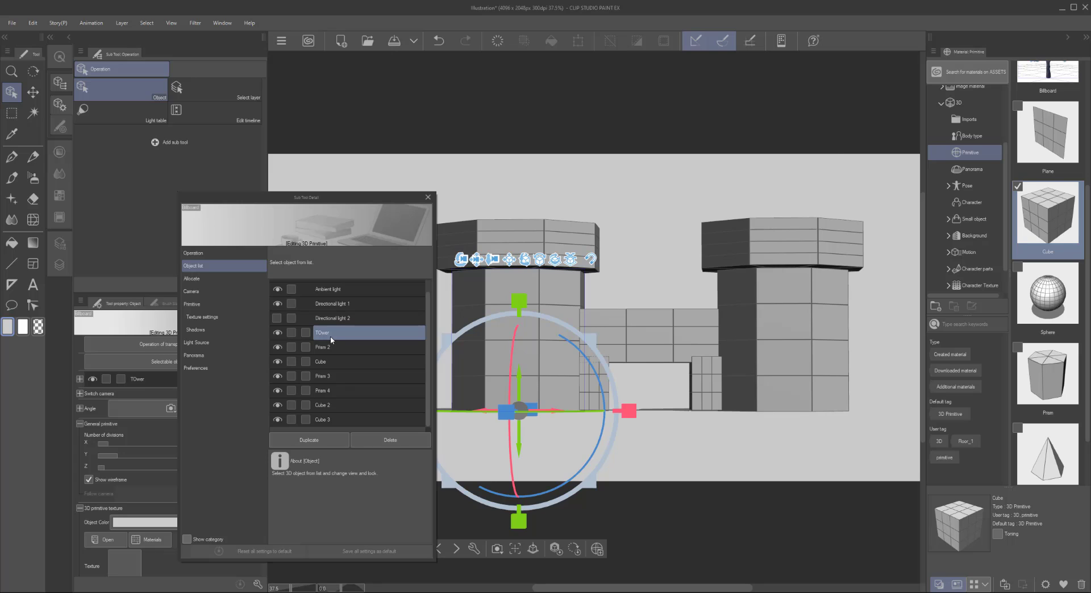
pyautogui.doubleClick(332, 336)
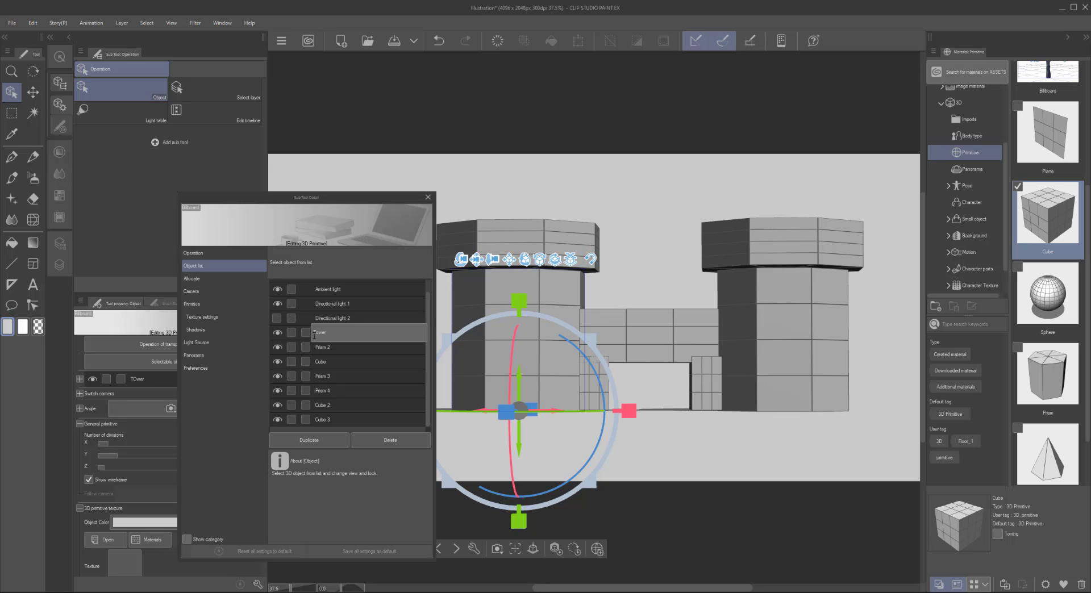
pyautogui.press('Return')
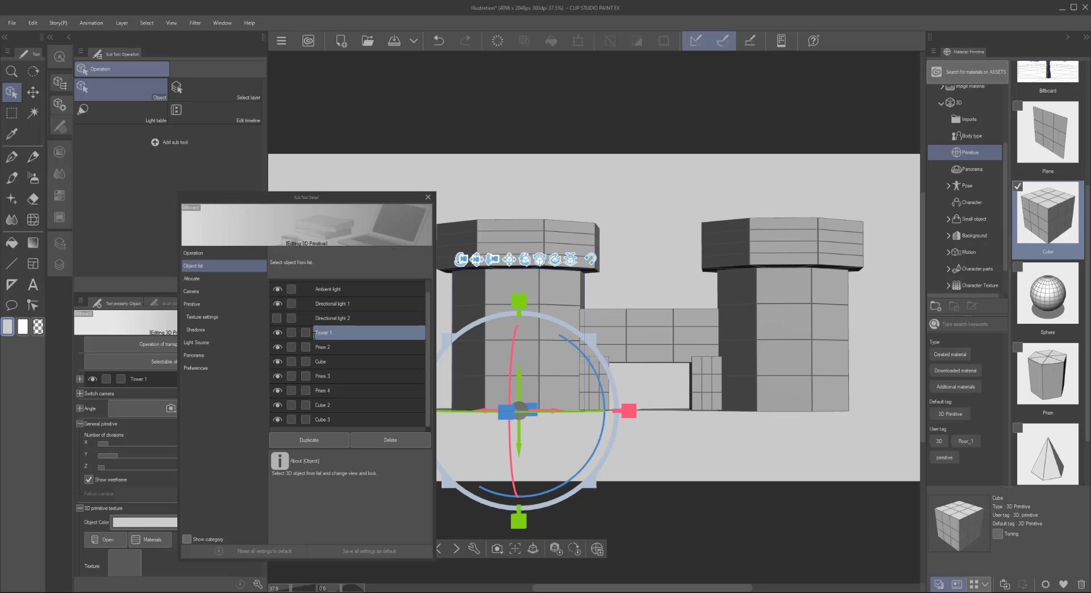
# Rename the second tower's body in the object list to "Tower 2"
pyautogui.click(783, 281)
pyautogui.doubleClick(324, 375)
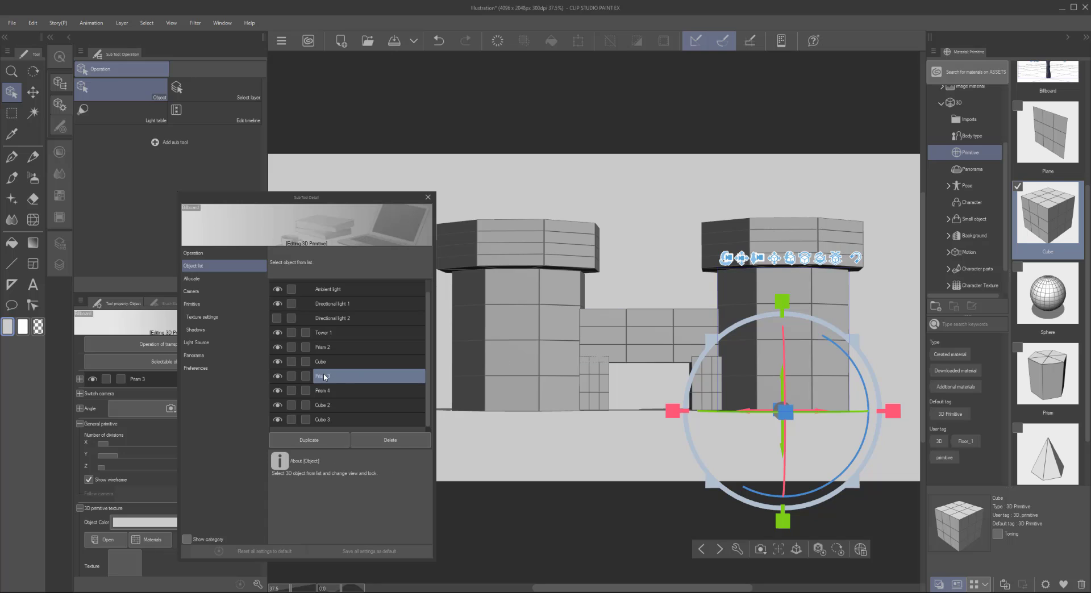
pyautogui.doubleClick(324, 375)
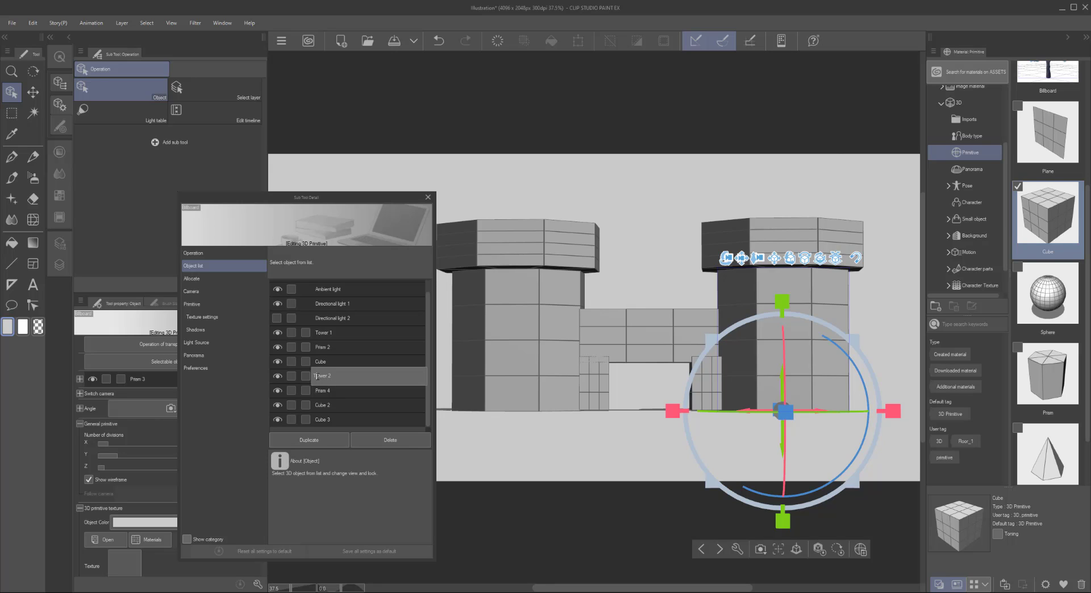
pyautogui.click(317, 375)
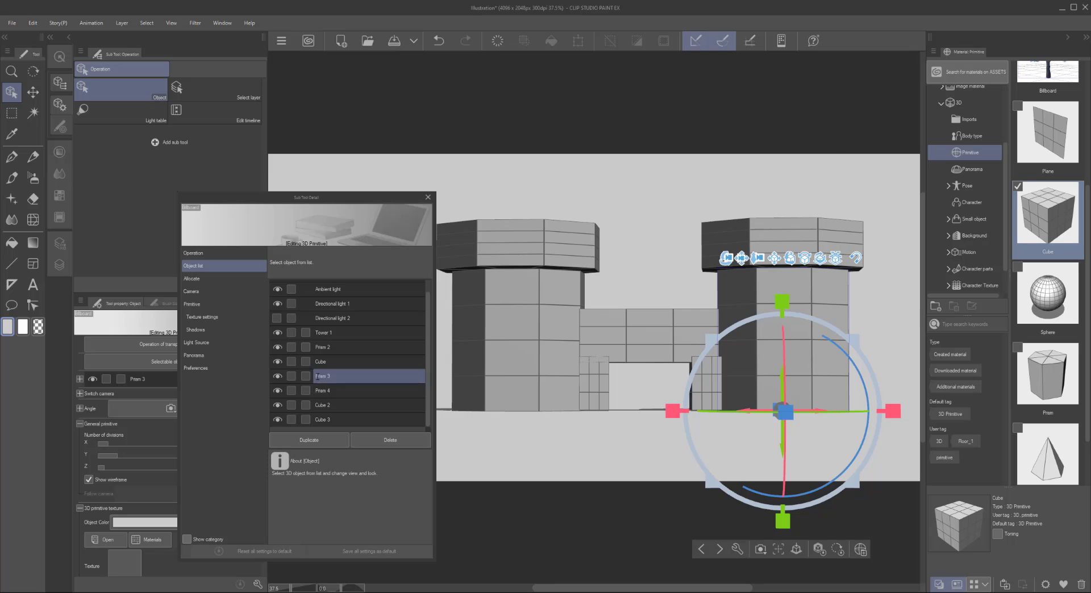
pyautogui.click(491, 230)
pyautogui.click(820, 239)
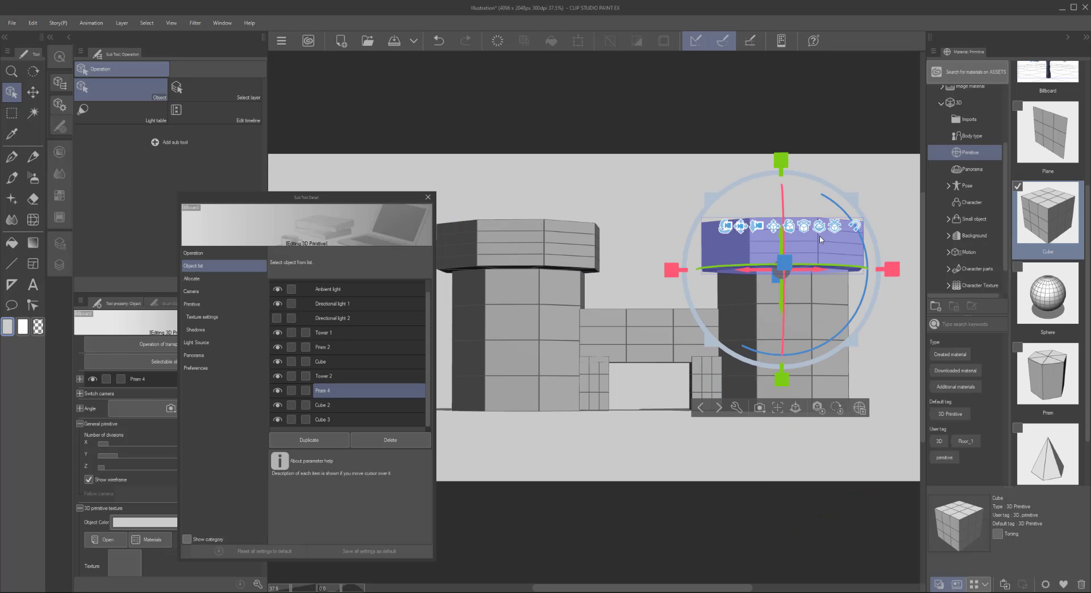
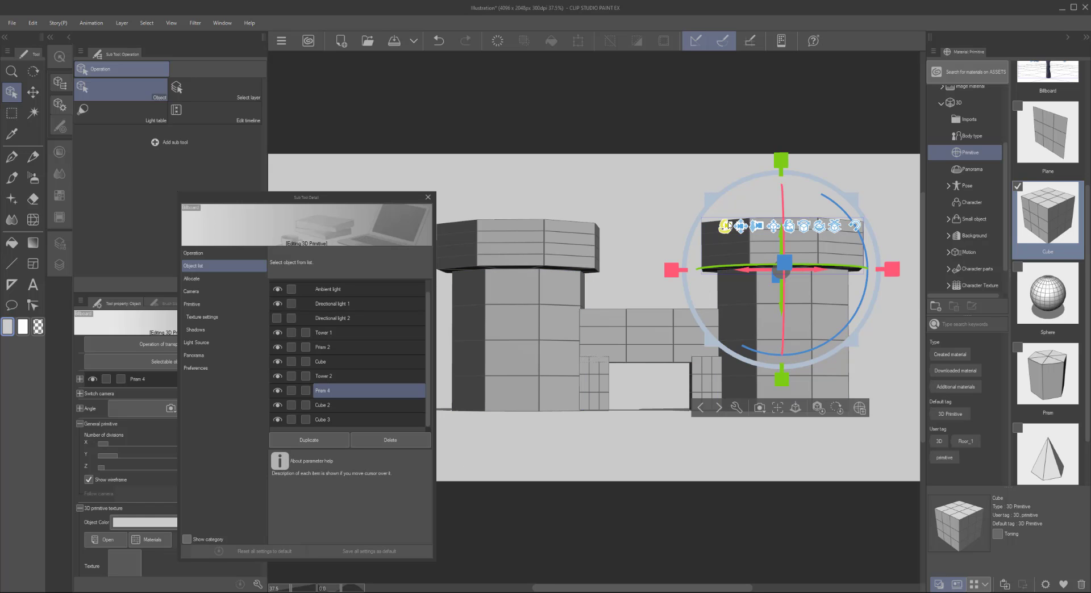
pyautogui.moveTo(728, 227)
pyautogui.mouseDown()
pyautogui.moveTo(720, 246)
pyautogui.moveTo(750, 284)
pyautogui.moveTo(786, 208)
pyautogui.moveTo(841, 236)
pyautogui.moveTo(743, 229)
pyautogui.mouseUp()
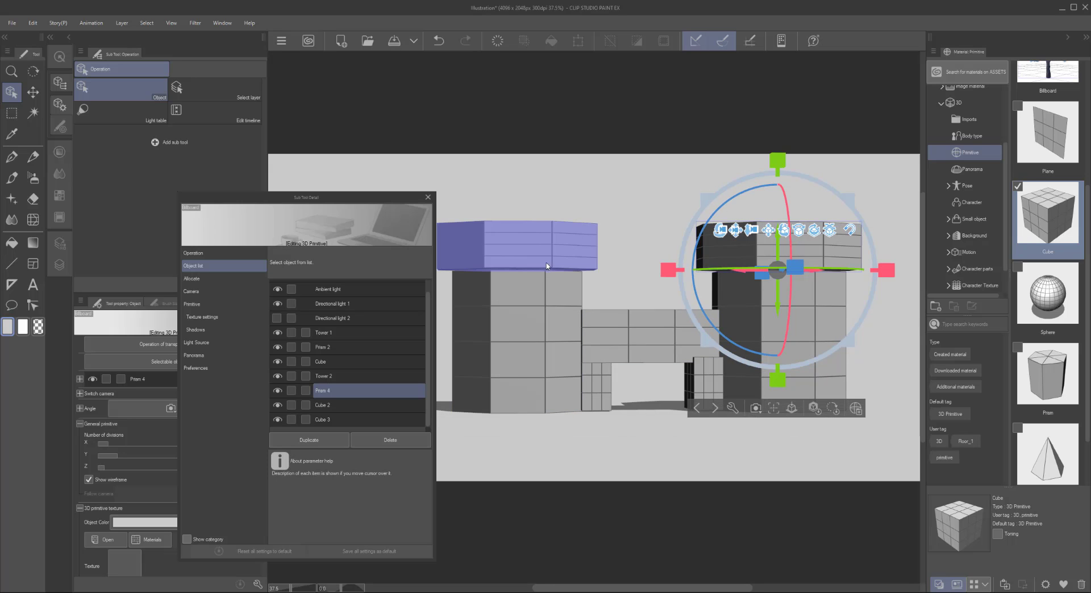
pyautogui.click(341, 405)
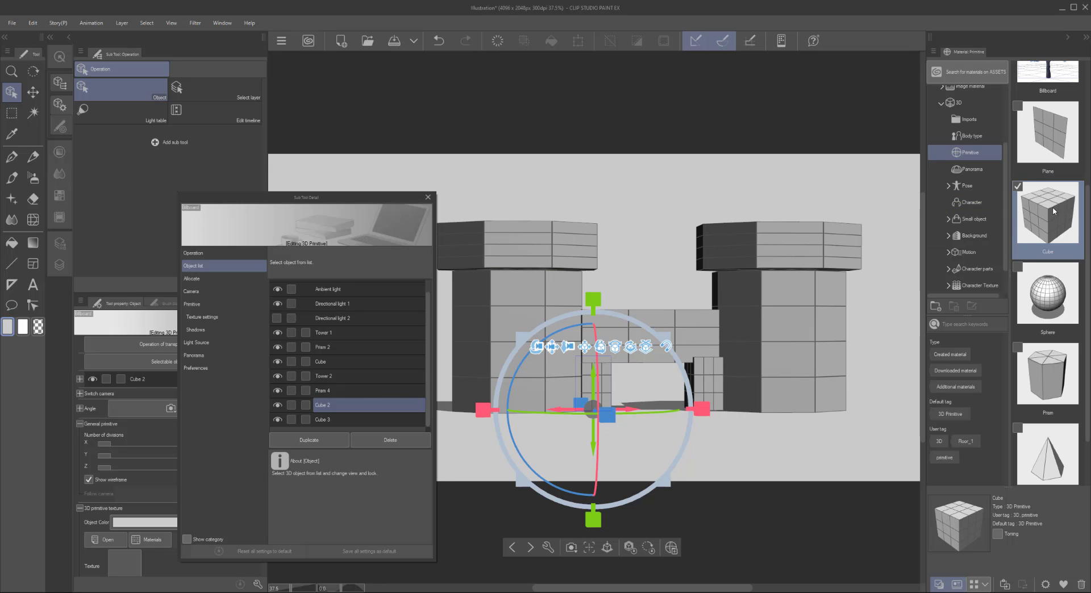
# Add a cube primitive beside the second tower and reduce its height below the tower cap
pyautogui.moveTo(1048, 216); pyautogui.dragTo(874, 403)
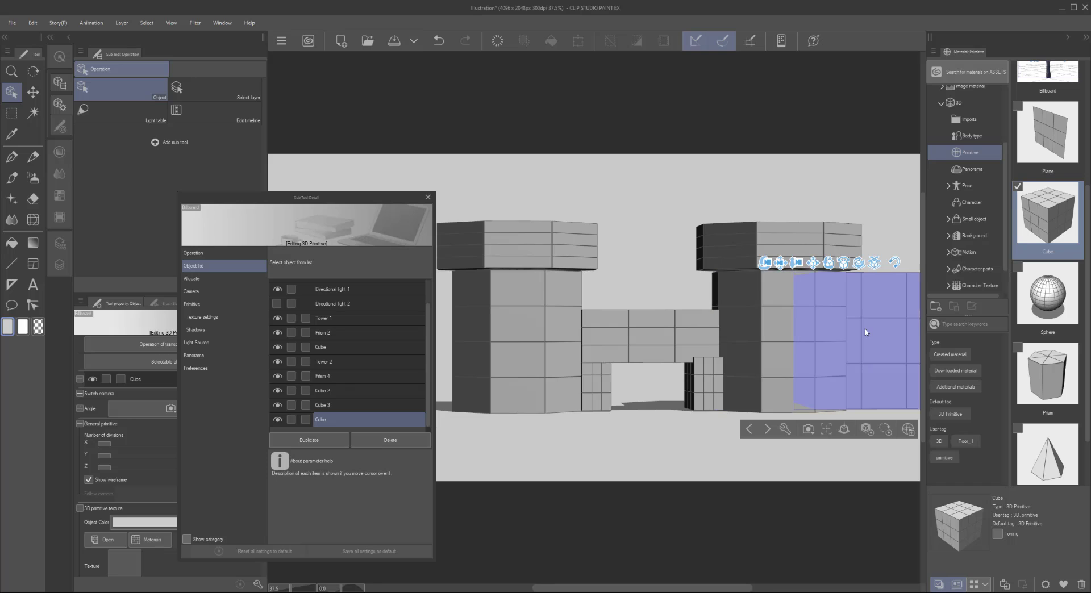
pyautogui.click(425, 198)
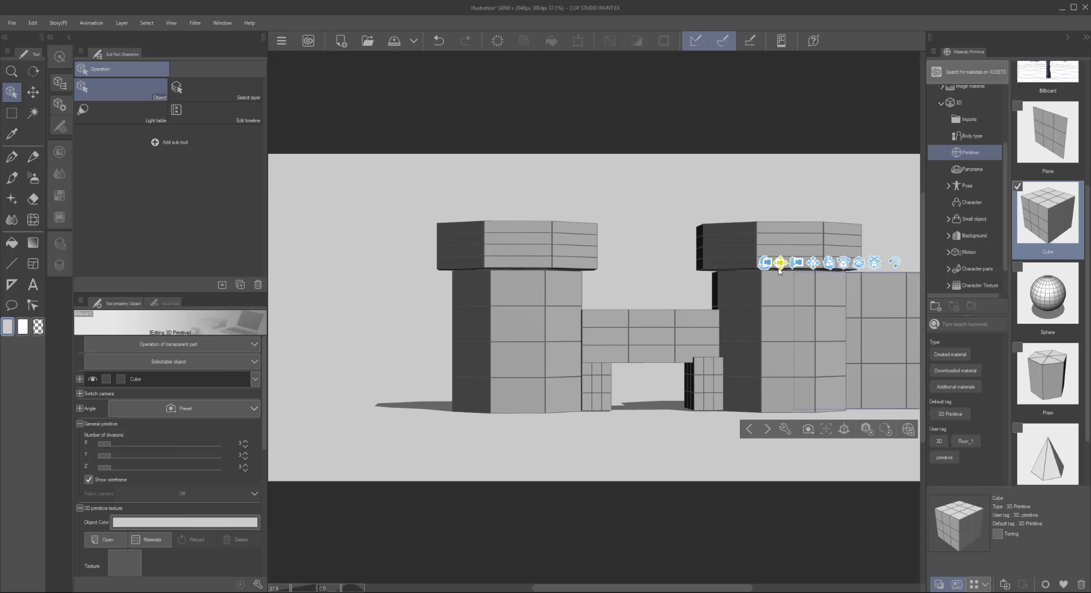
pyautogui.moveTo(779, 266); pyautogui.dragTo(604, 284)
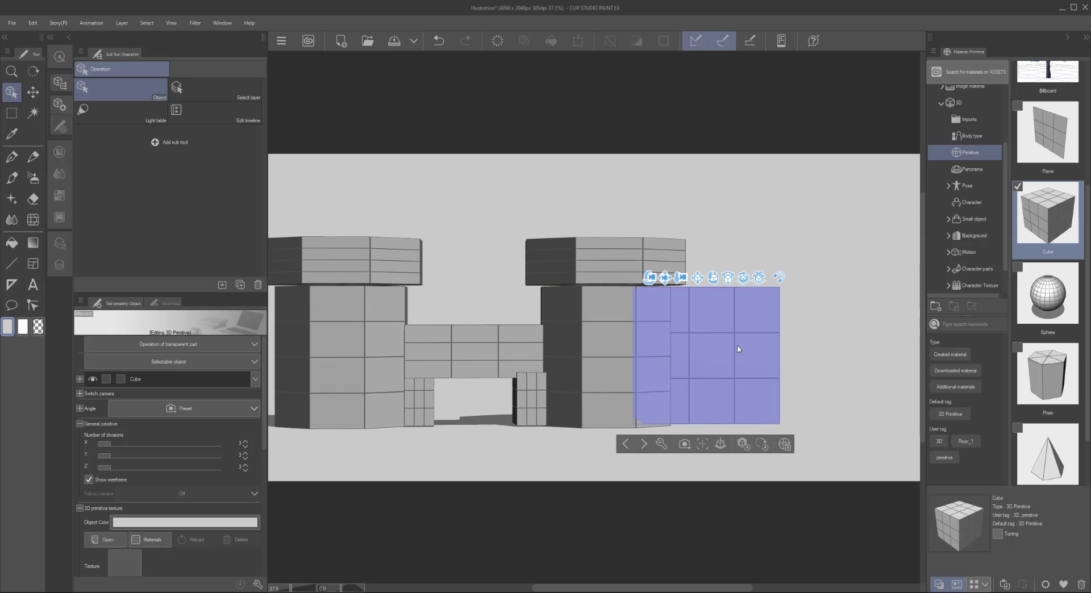
pyautogui.click(738, 348)
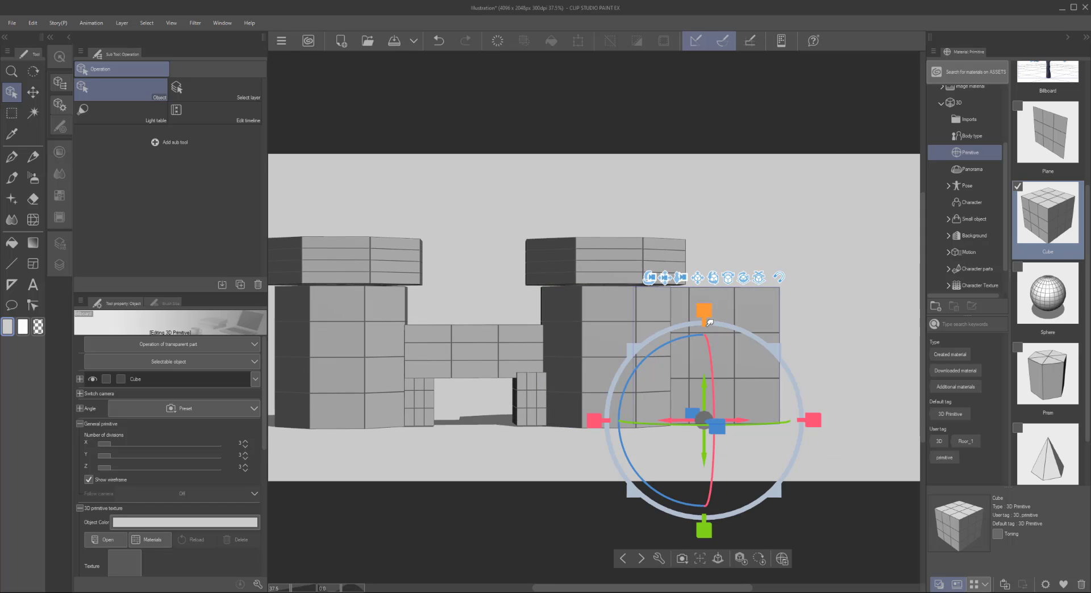
pyautogui.moveTo(705, 311); pyautogui.dragTo(714, 335)
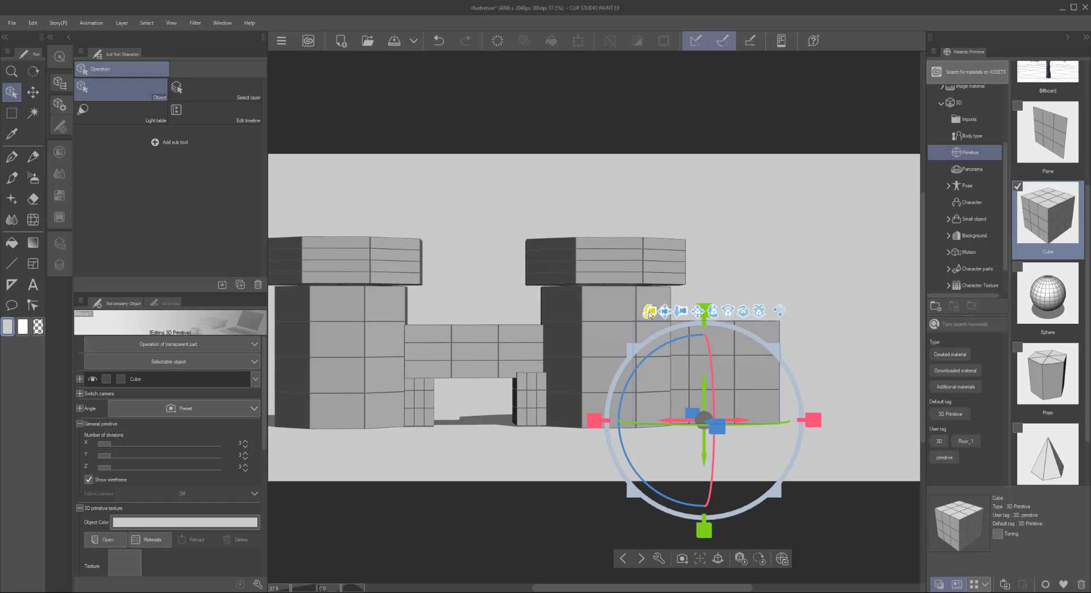
# Reduce the new cube's depth and stretch it sideways away from the second tower to form a long wall
pyautogui.moveTo(625, 317); pyautogui.dragTo(530, 330)
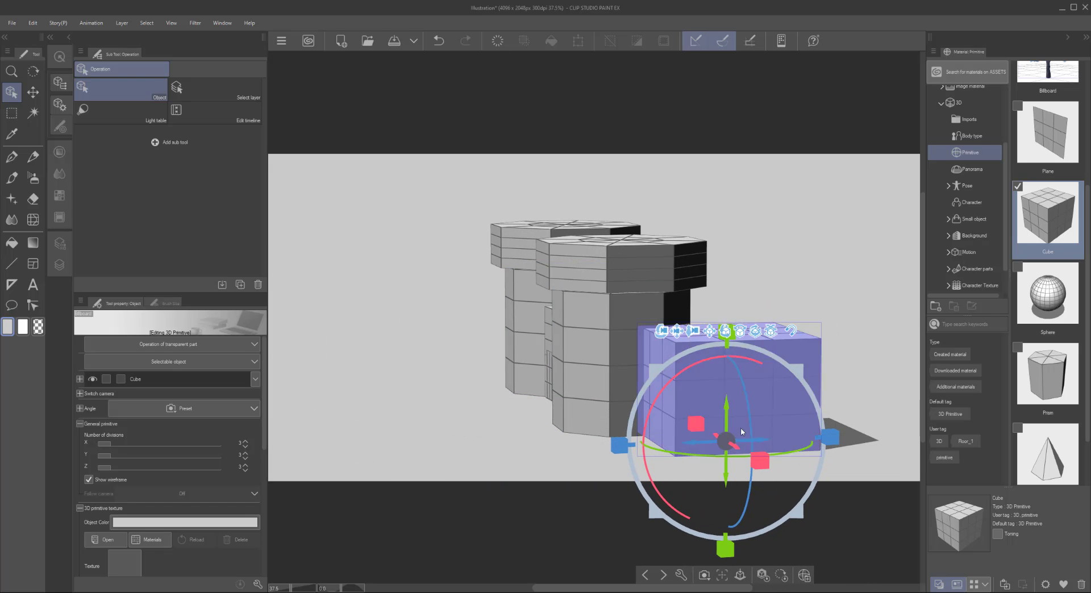
pyautogui.moveTo(827, 436); pyautogui.dragTo(708, 448)
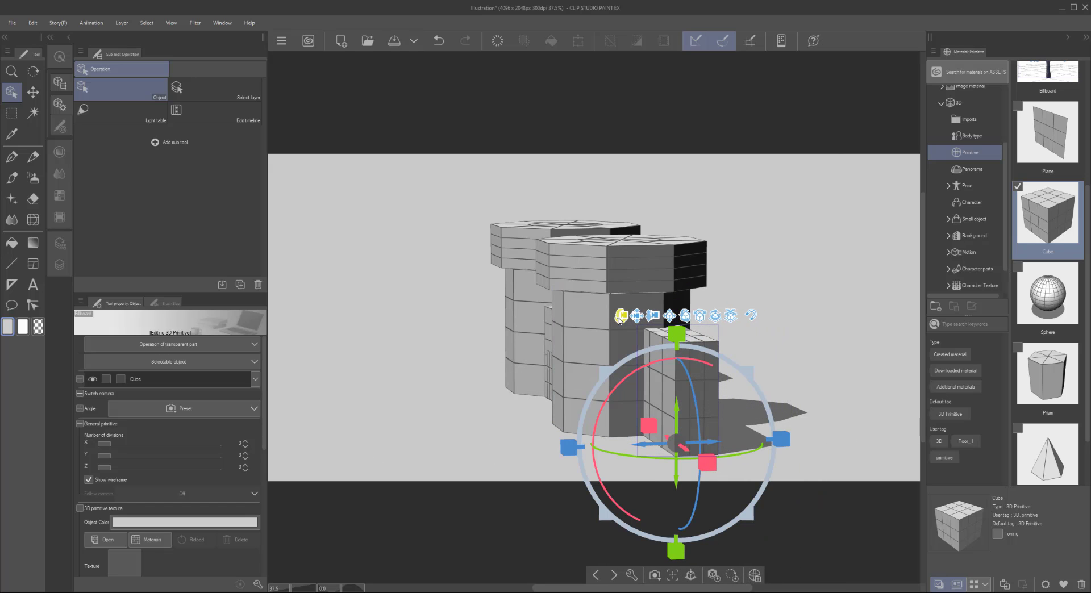
pyautogui.moveTo(659, 322); pyautogui.dragTo(754, 299)
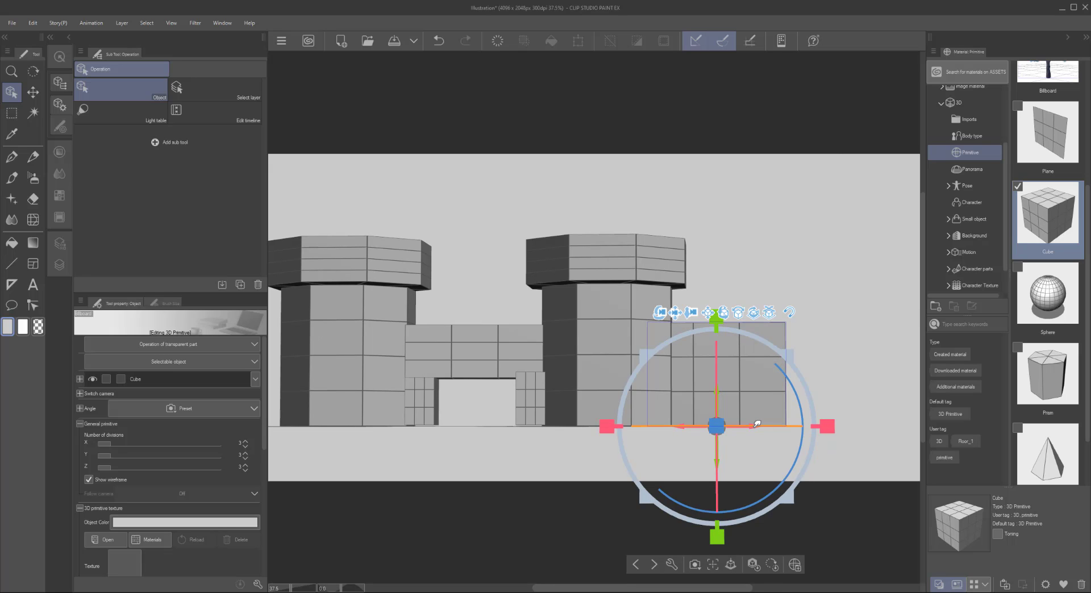
pyautogui.moveTo(827, 426); pyautogui.dragTo(972, 430)
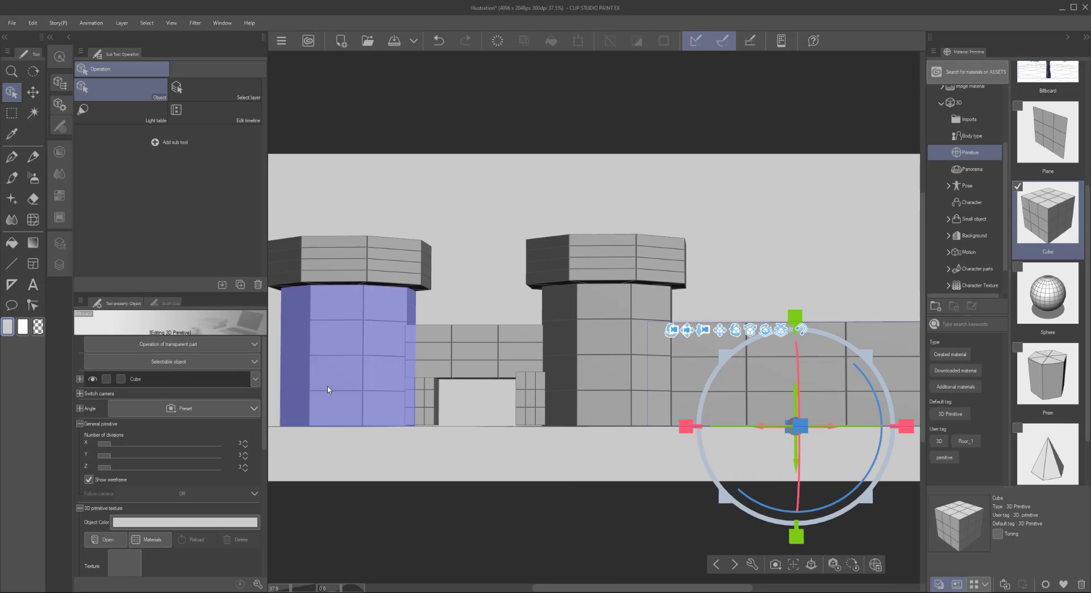
# Set the wall's number of divisions to 10 in X and 5 in Y
pyautogui.click(244, 441)
pyautogui.click(245, 442)
pyautogui.click(245, 442)
pyautogui.click(245, 442)
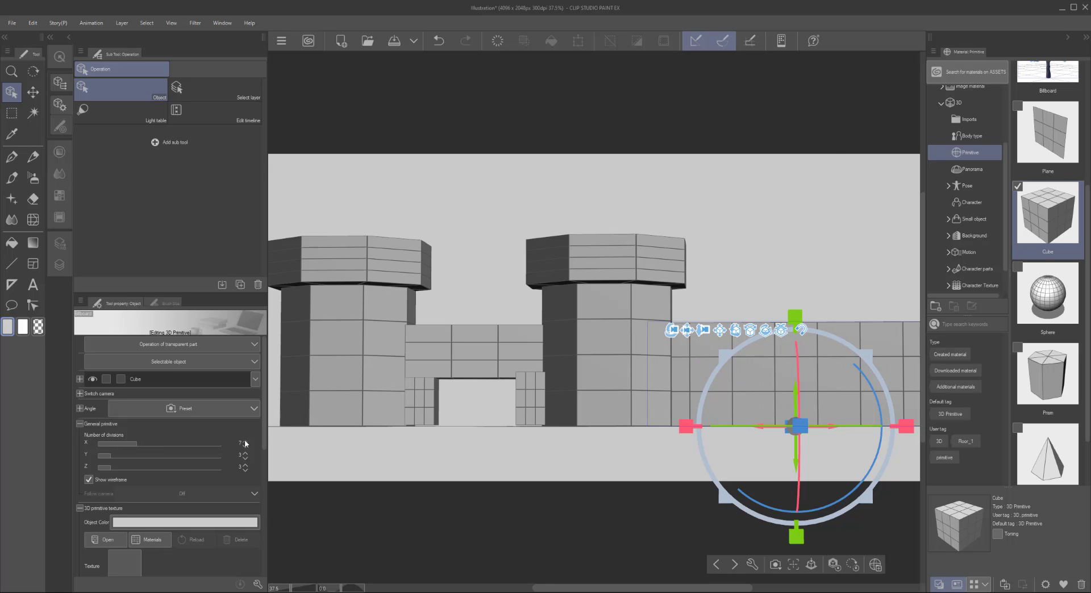
pyautogui.click(245, 442)
pyautogui.click(245, 441)
pyautogui.click(245, 441)
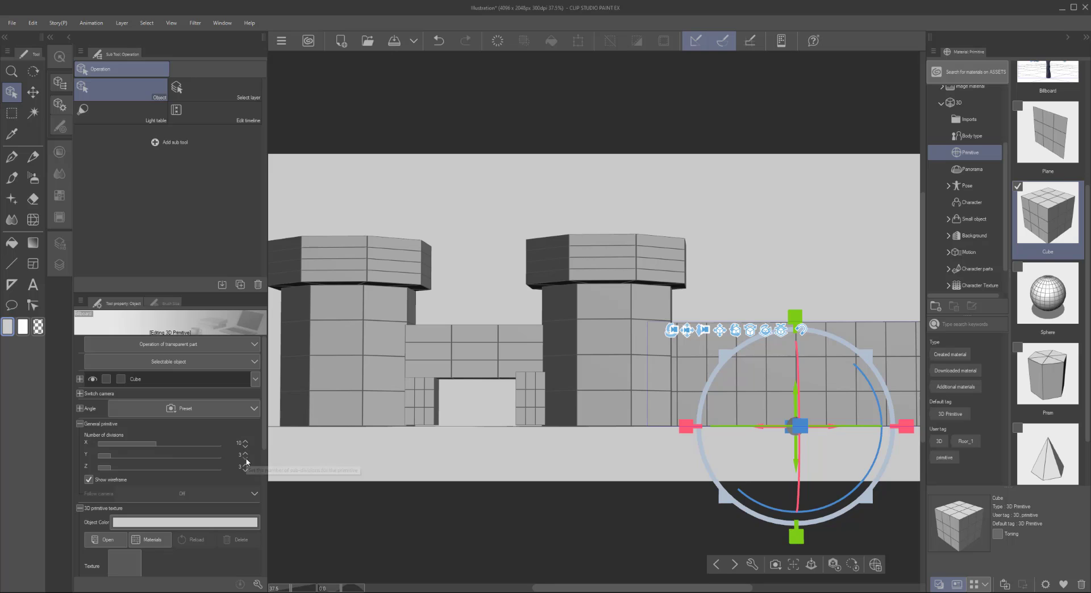
pyautogui.click(246, 458)
pyautogui.click(246, 454)
pyautogui.click(245, 454)
pyautogui.click(245, 453)
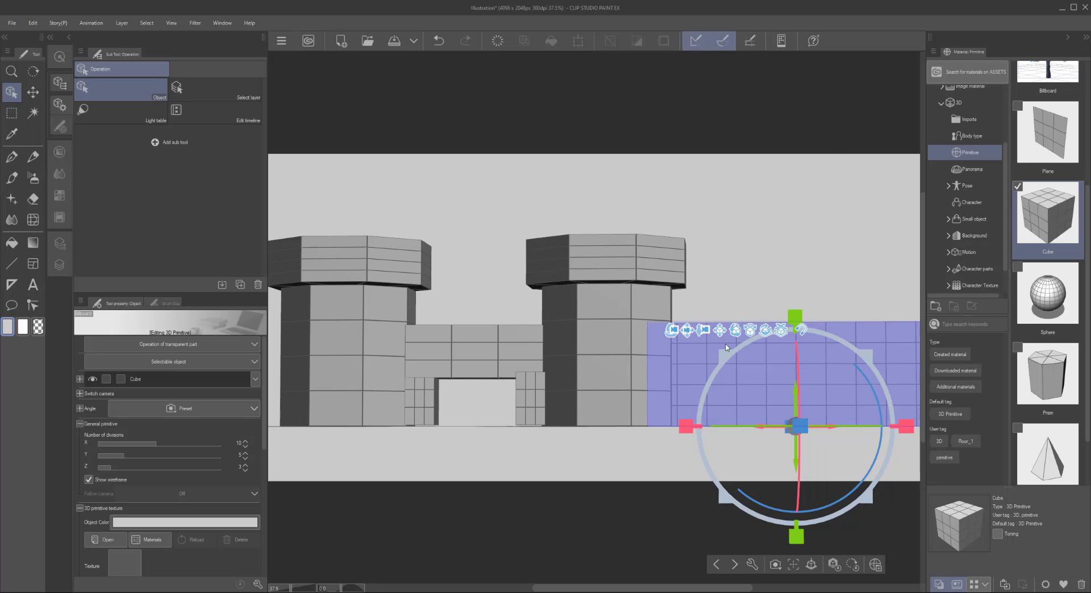
# Examine the towers, gate and wall from several camera angles and distances
pyautogui.moveTo(671, 330); pyautogui.dragTo(761, 334)
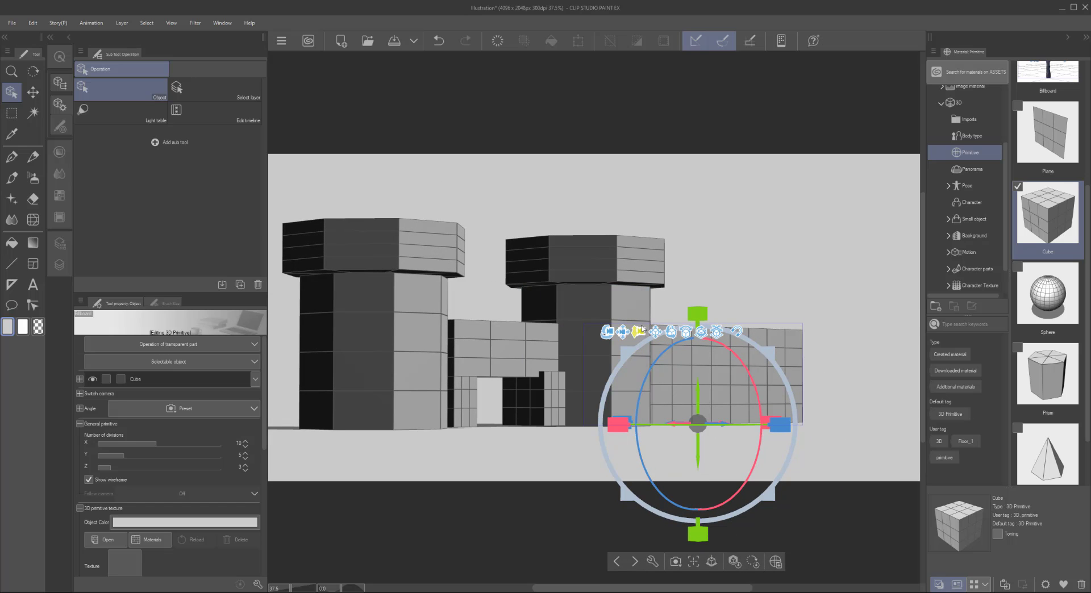
pyautogui.moveTo(638, 332); pyautogui.dragTo(664, 362)
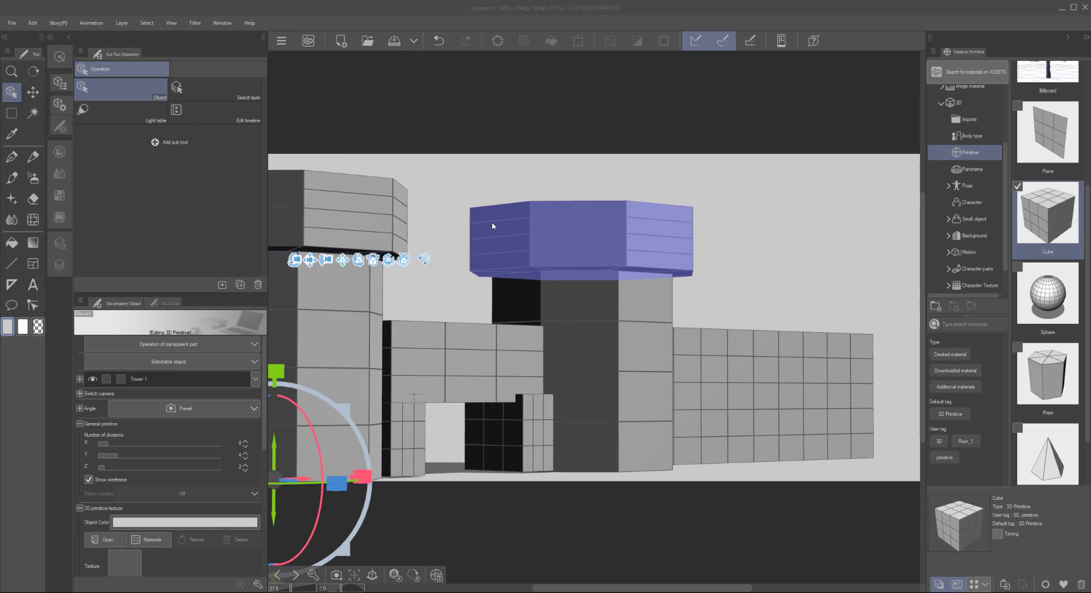
pyautogui.moveTo(294, 260); pyautogui.dragTo(260, 259)
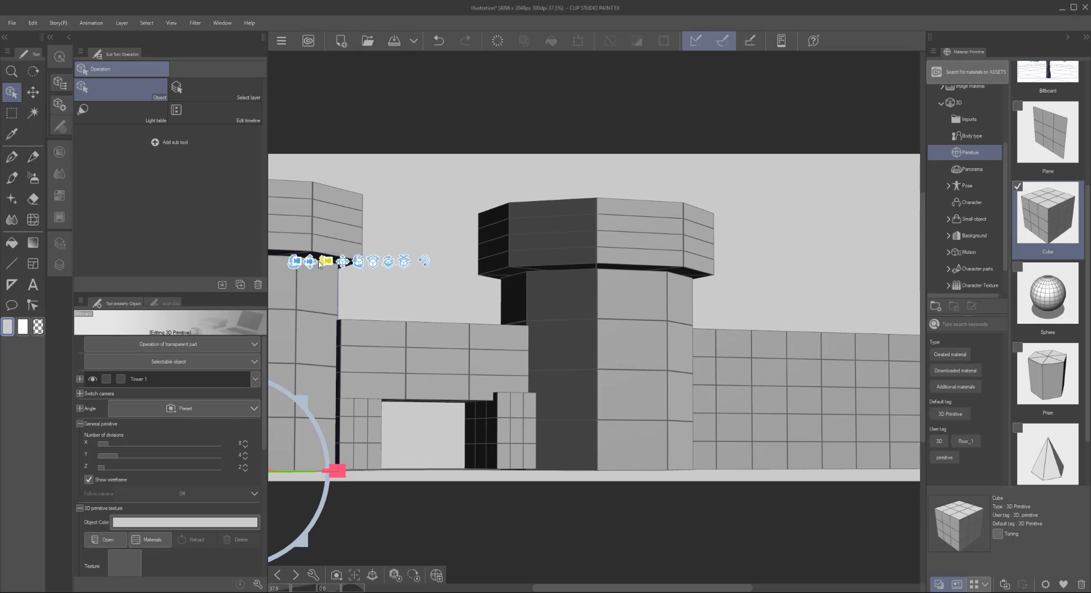
pyautogui.moveTo(326, 261); pyautogui.dragTo(327, 241)
pyautogui.click(327, 240)
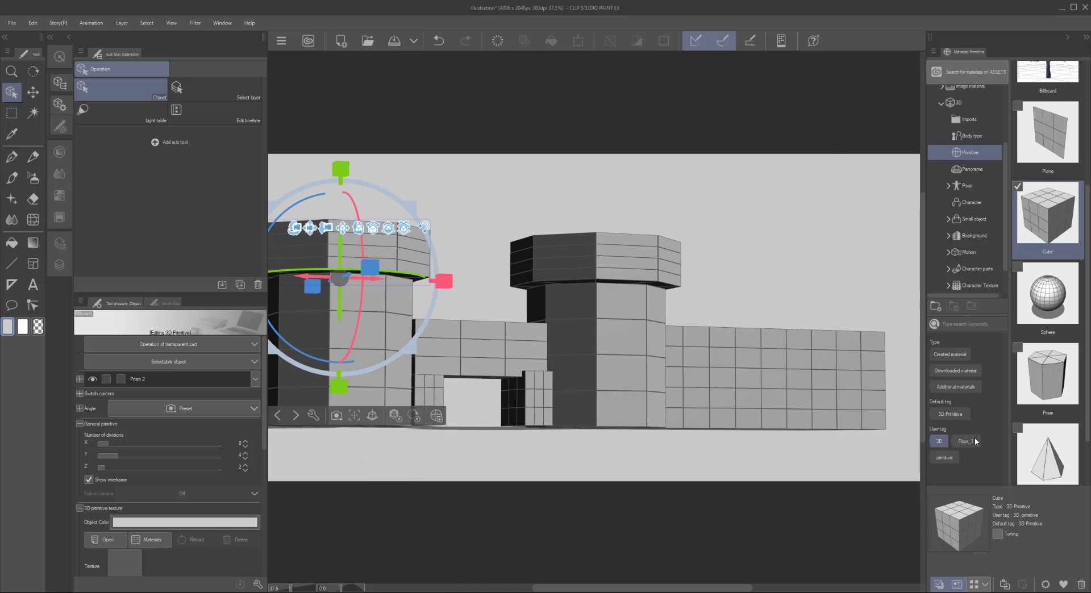
pyautogui.scroll(-1, 1089, 433)
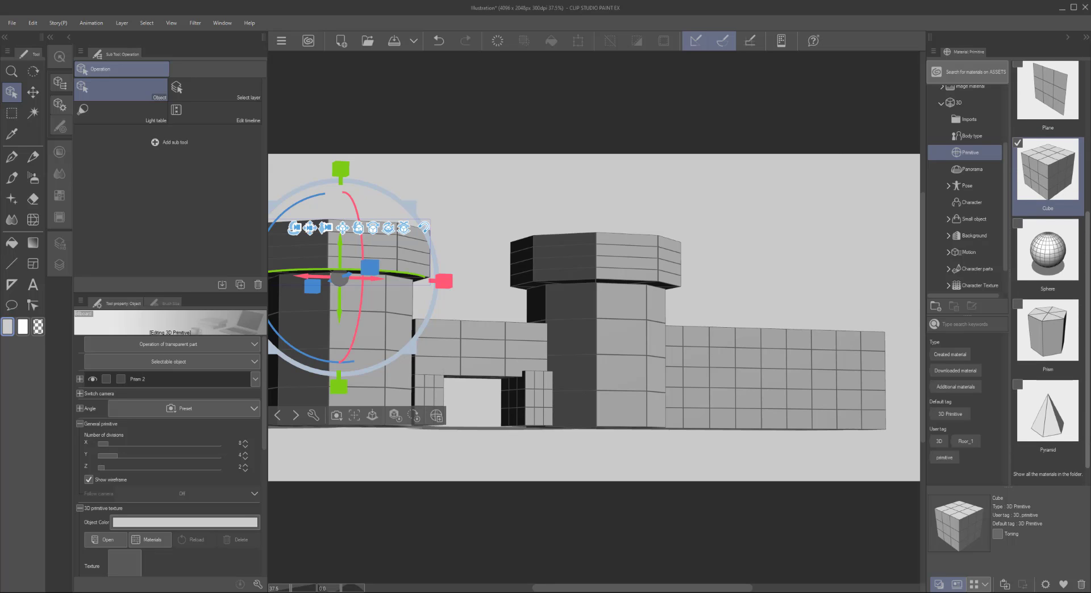
pyautogui.scroll(1, 1089, 433)
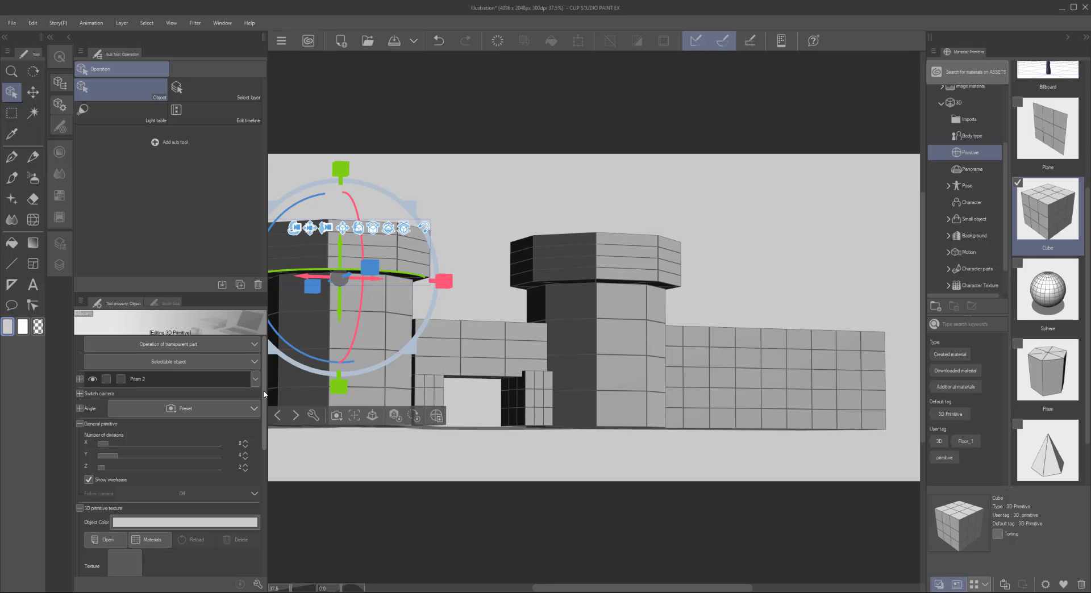
# Search the panorama texture materials for "stone" and "Brick", leaving the dialog without choosing one
pyautogui.scroll(-3, 263, 431)
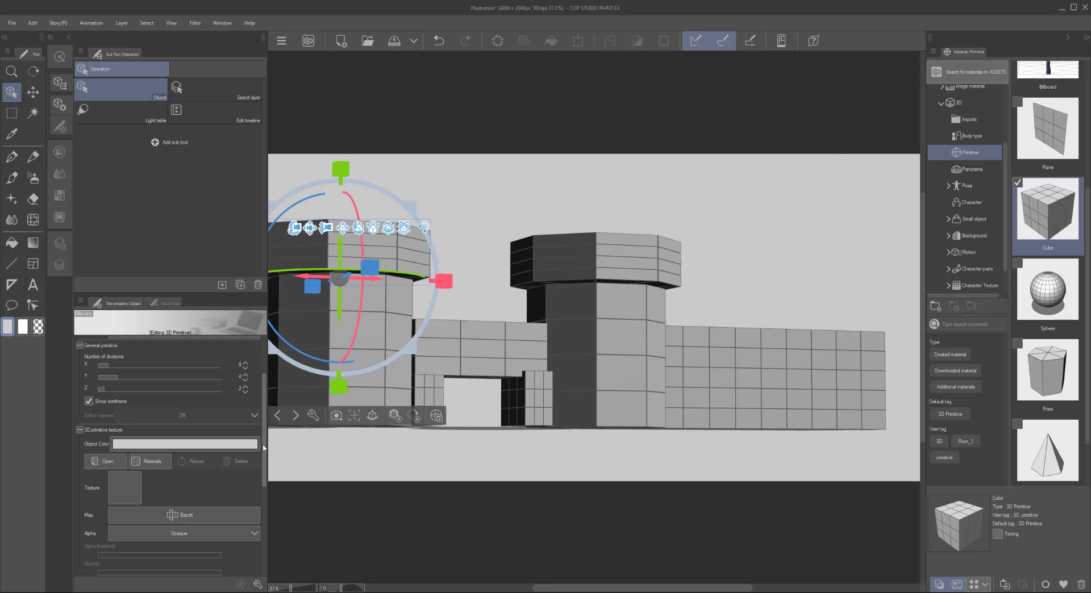
pyautogui.moveTo(263, 446); pyautogui.dragTo(264, 524)
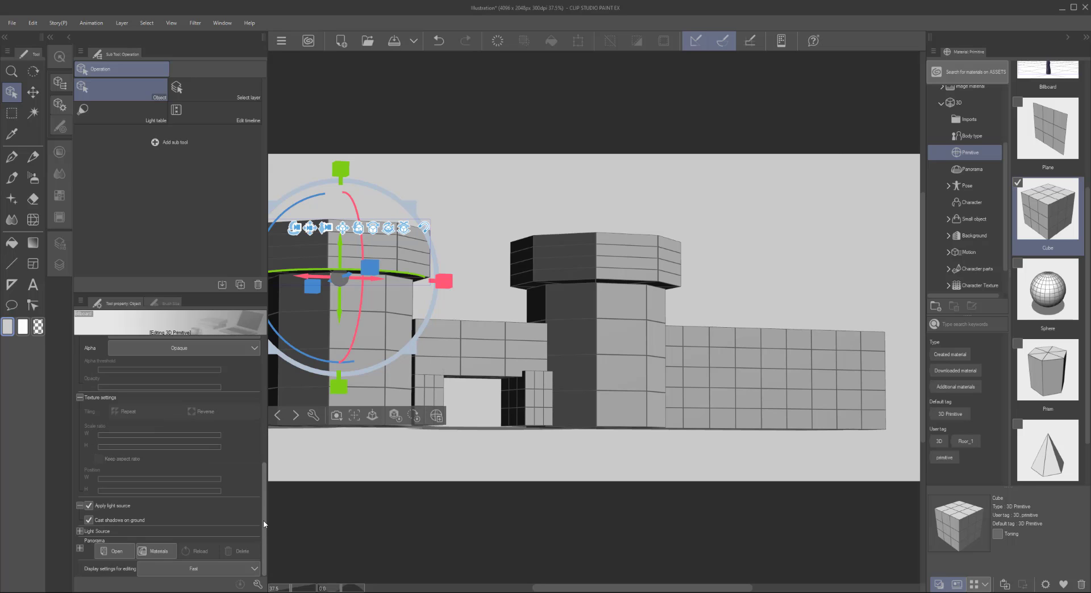
pyautogui.click(155, 555)
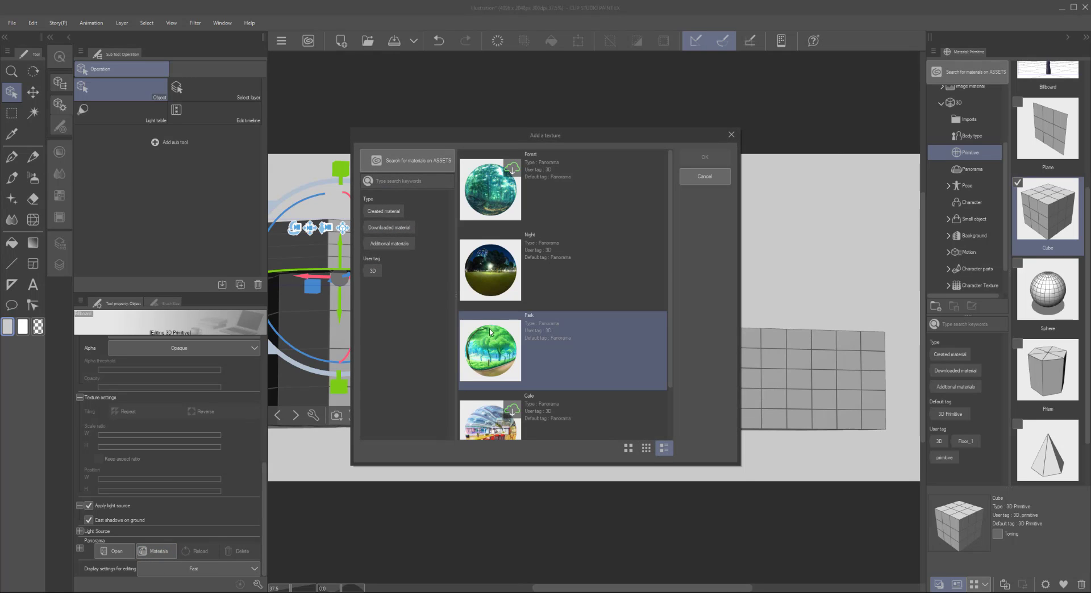
pyautogui.click(385, 183)
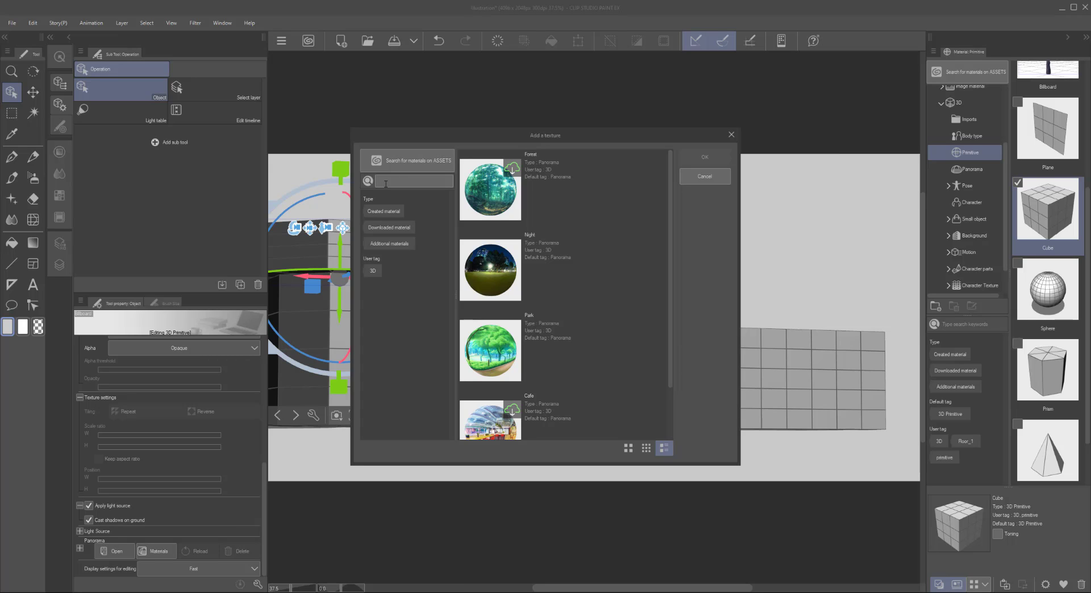
pyautogui.write('ston')
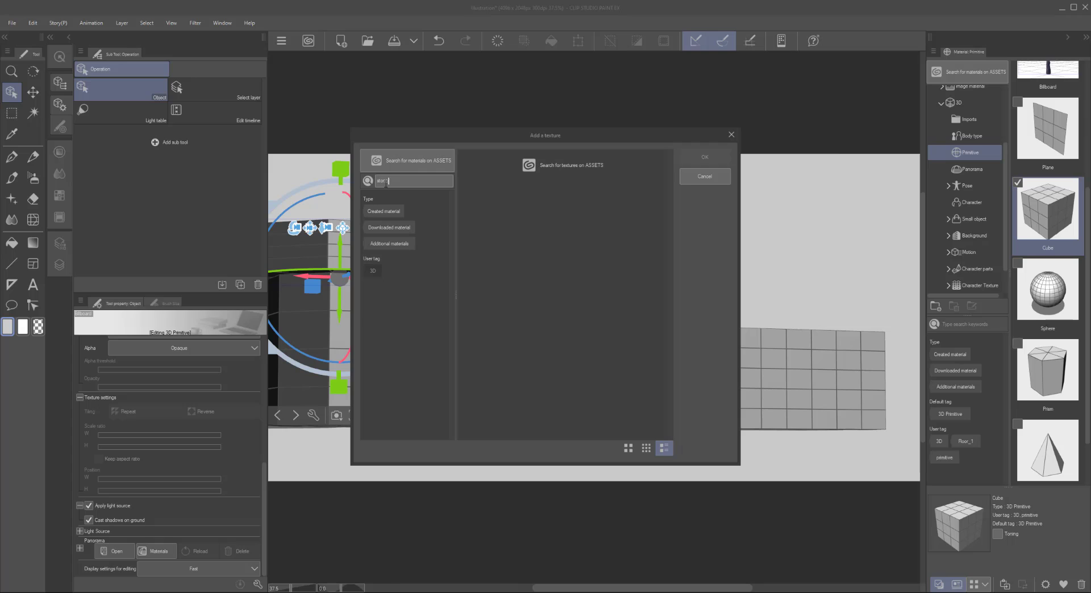
pyautogui.press('Return')
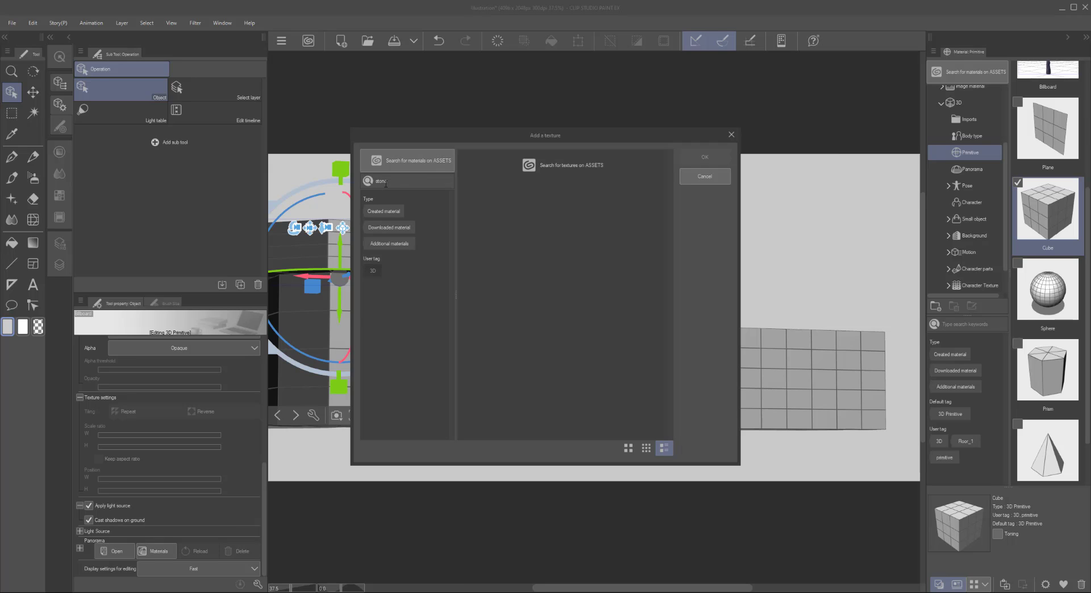
pyautogui.click(400, 177)
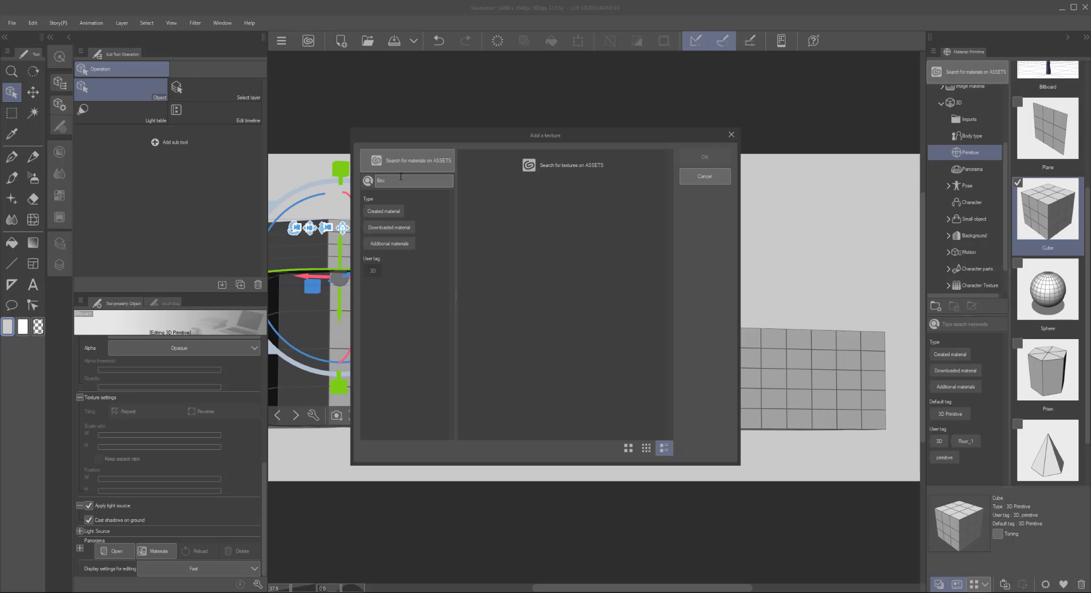
pyautogui.press('Return')
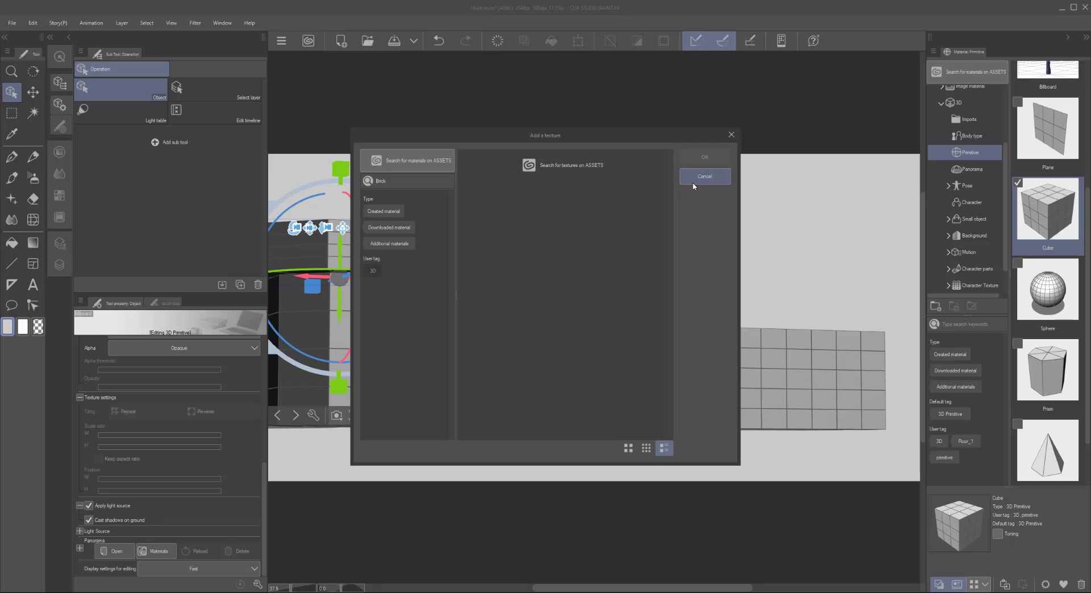
pyautogui.click(732, 136)
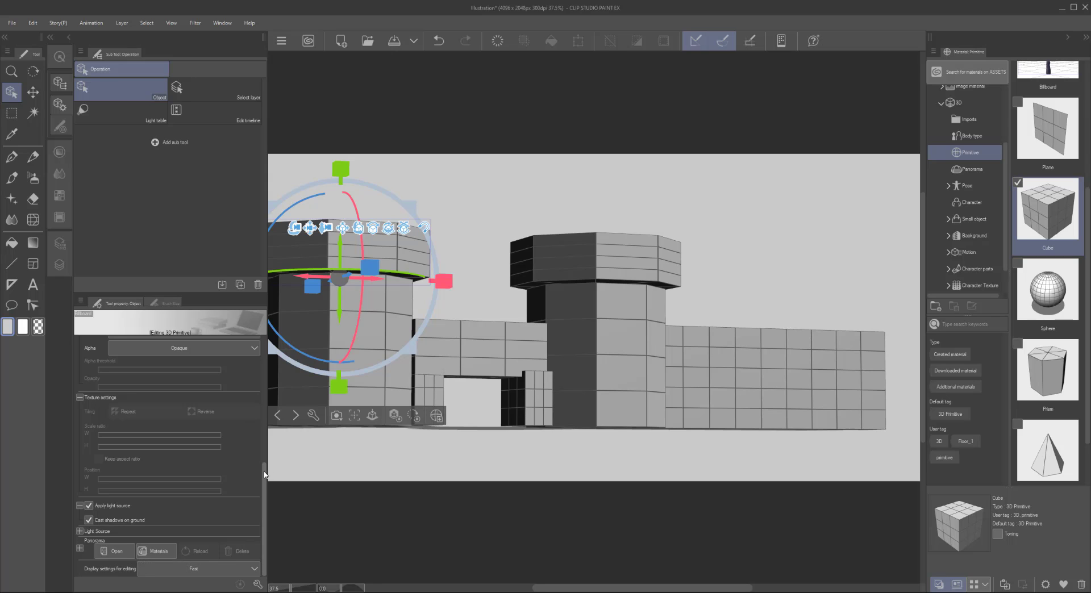
# Browse the panorama materials again, filter them by additional materials, and leave without choosing one
pyautogui.click(150, 552)
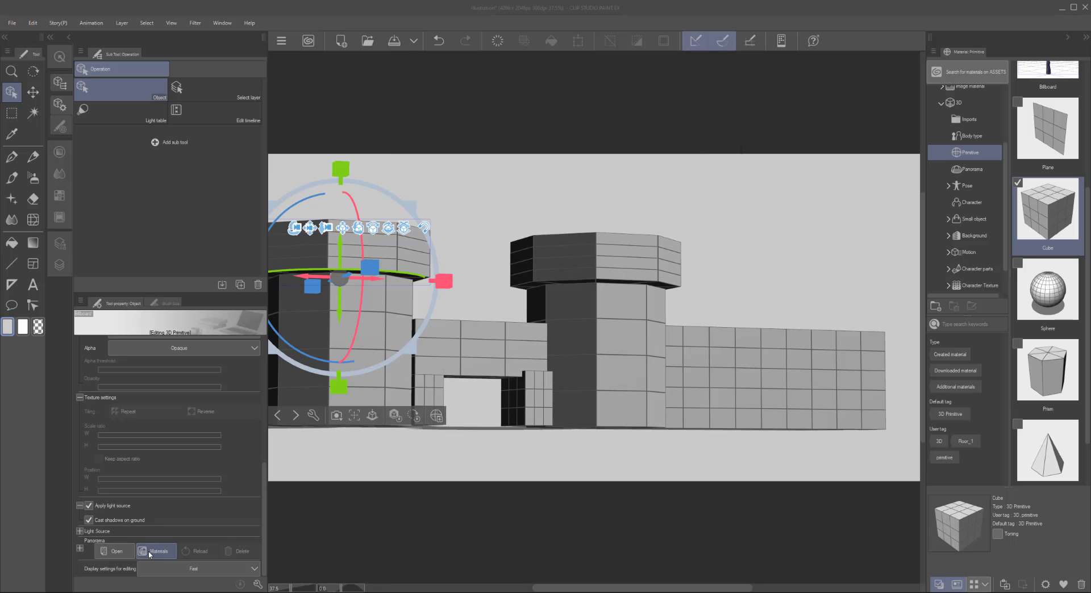
pyautogui.click(571, 364)
pyautogui.scroll(-1, 575, 326)
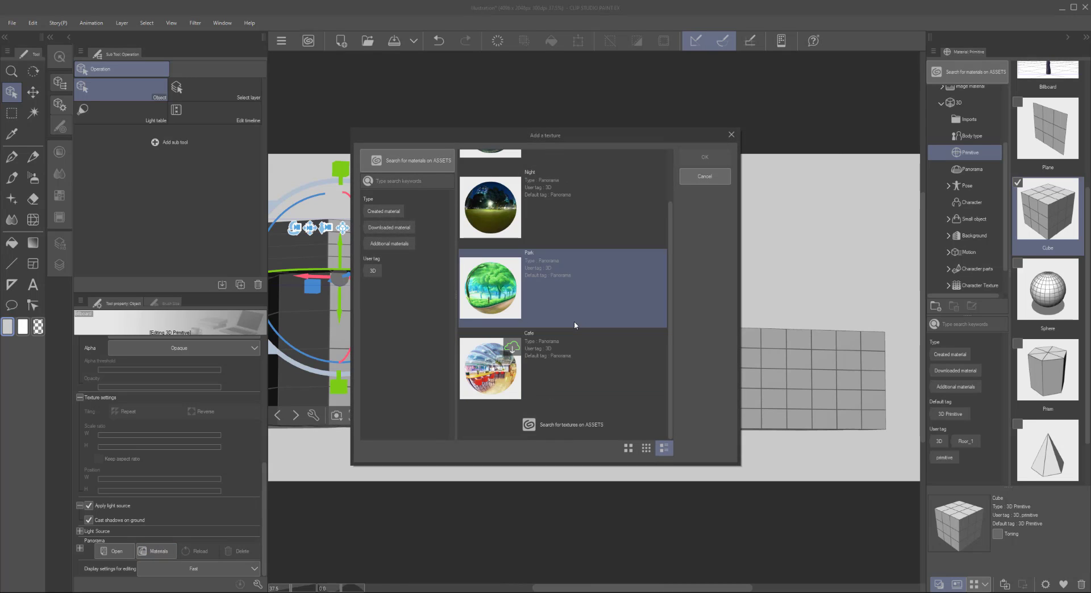
pyautogui.scroll(1, 575, 325)
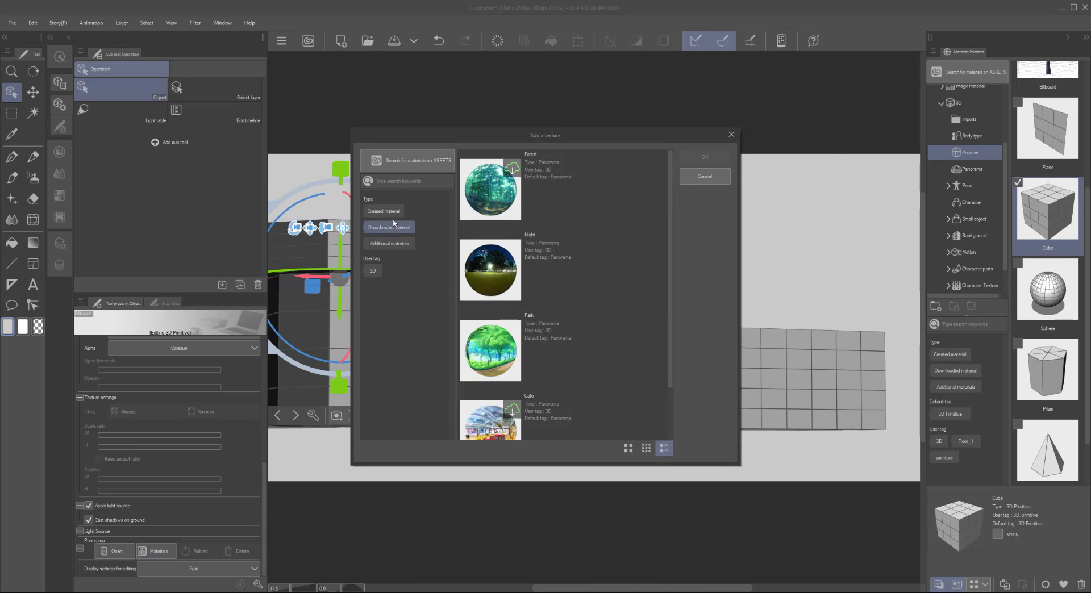
pyautogui.click(384, 245)
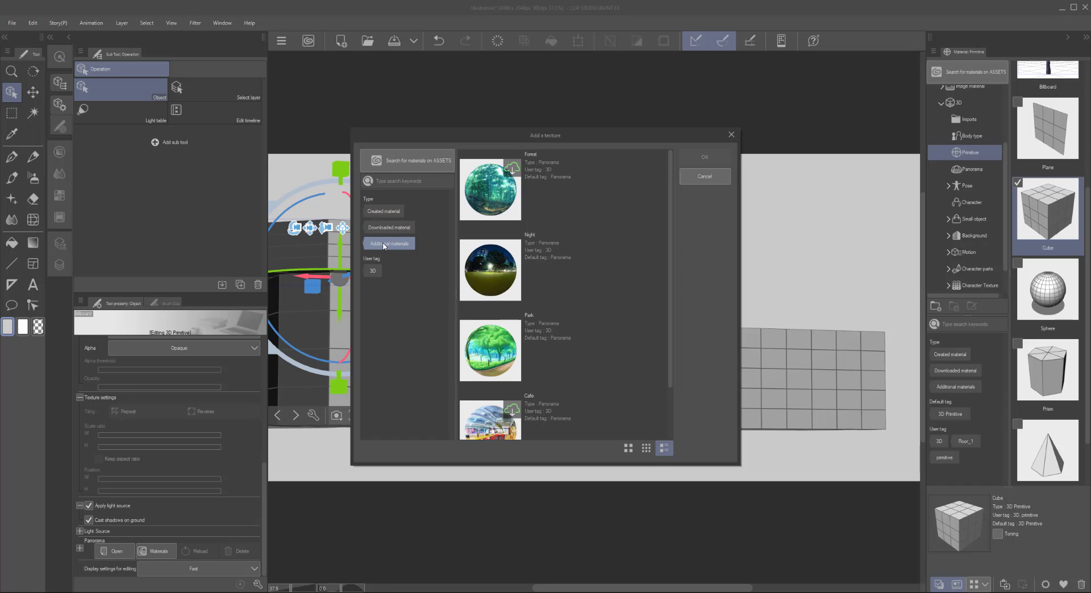
pyautogui.scroll(-1, 603, 267)
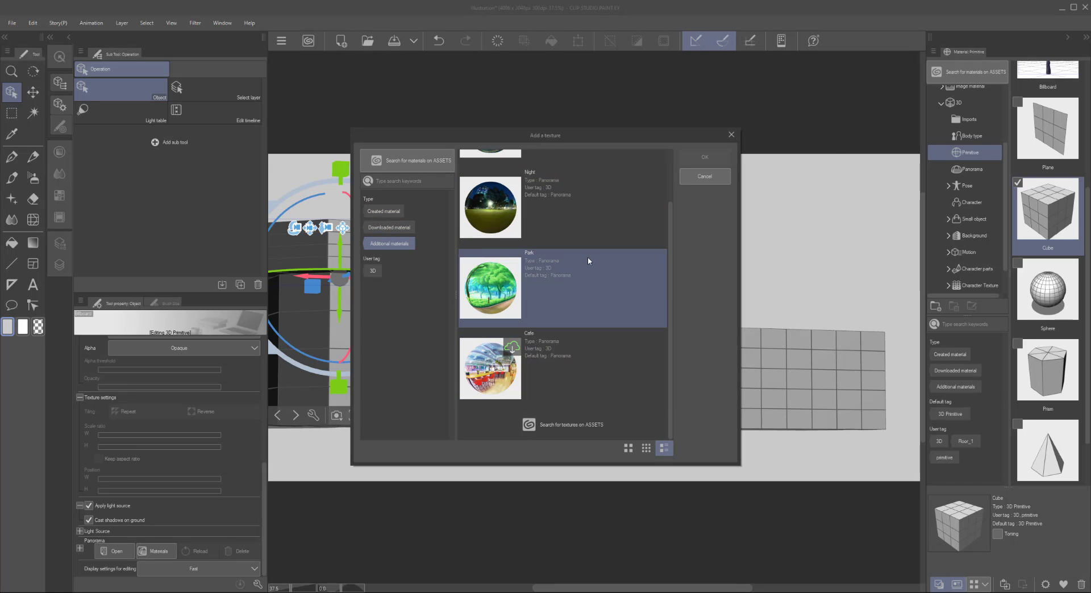
pyautogui.scroll(1, 588, 257)
pyautogui.click(392, 182)
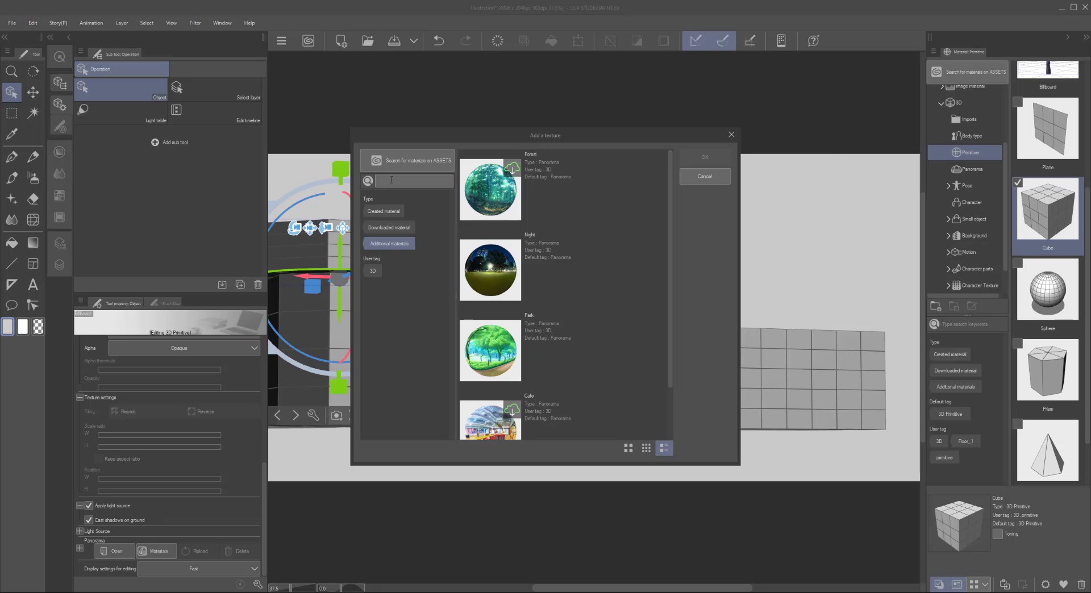
pyautogui.click(732, 137)
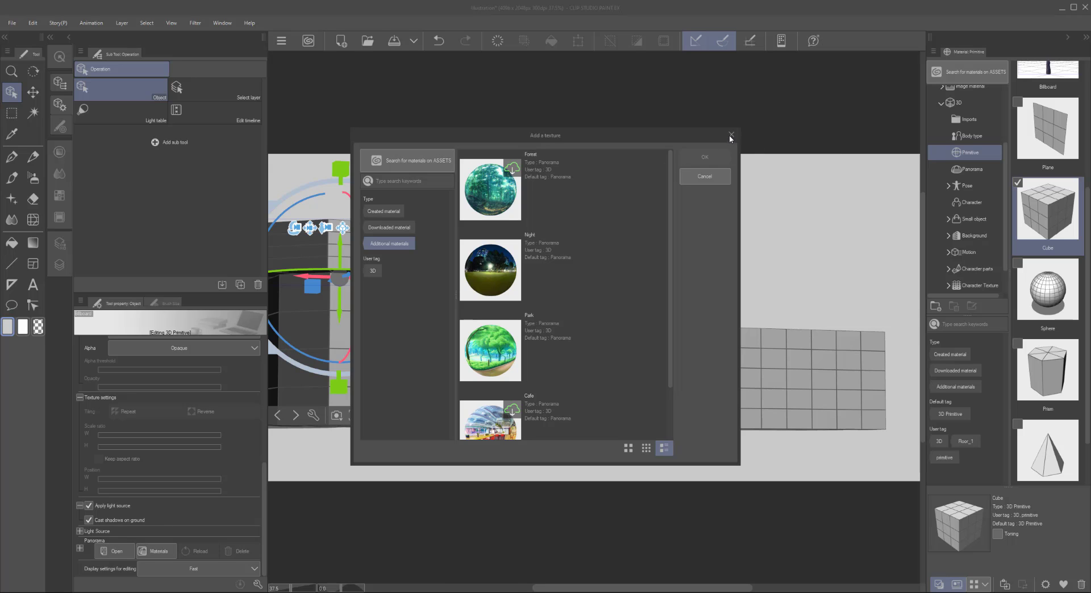
pyautogui.click(732, 137)
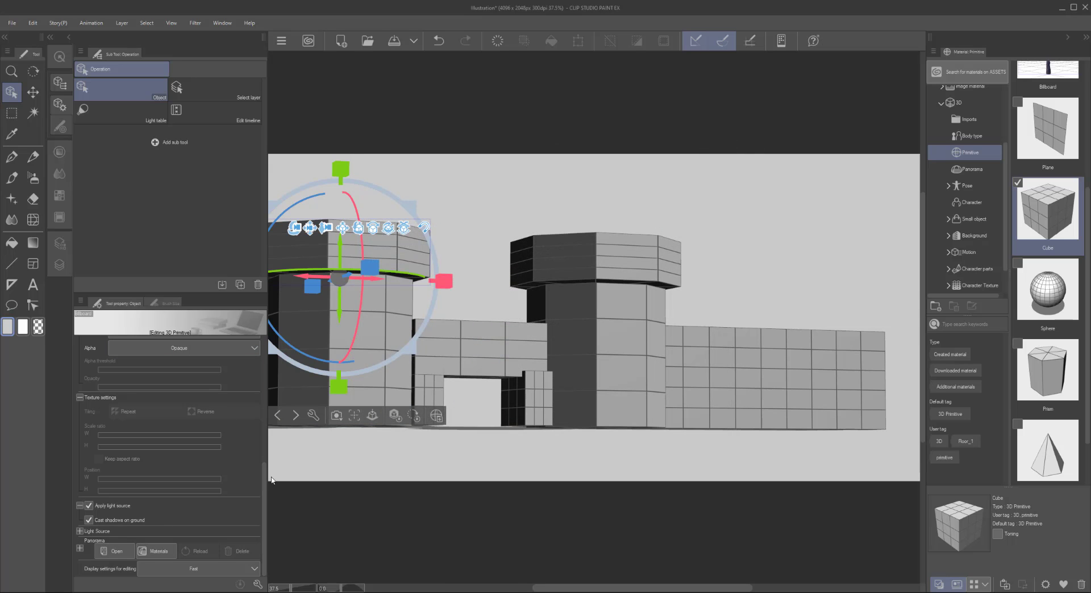
# Load TexturesCom_BrickLargeBlocks0033_1_seamless_S.jpg as the 3D primitive texture of the first tower's cap (Prism 2)
pyautogui.scroll(3, 264, 454)
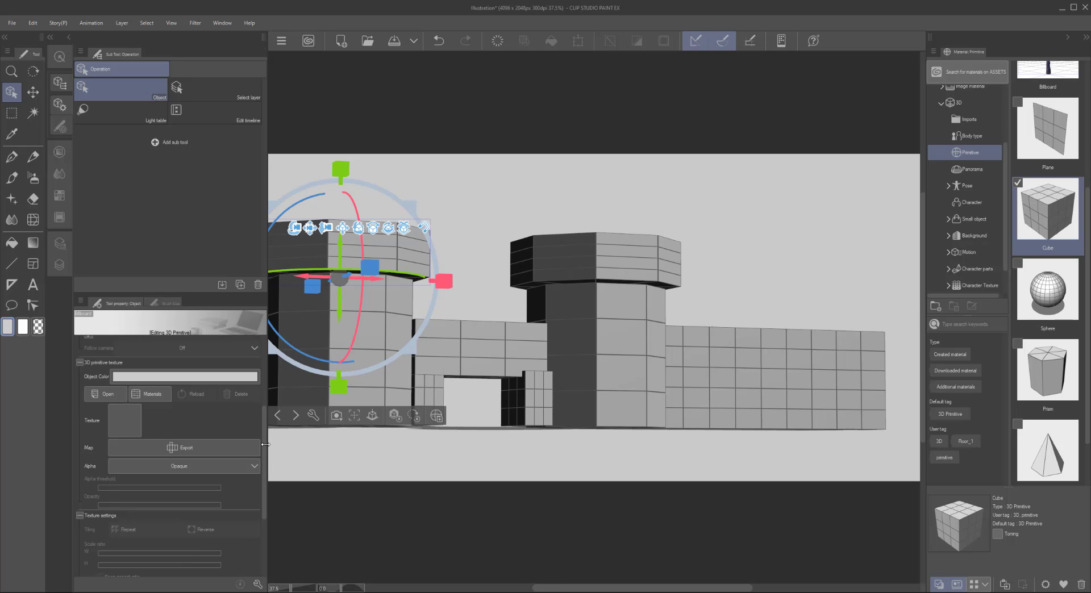
pyautogui.scroll(3, 264, 387)
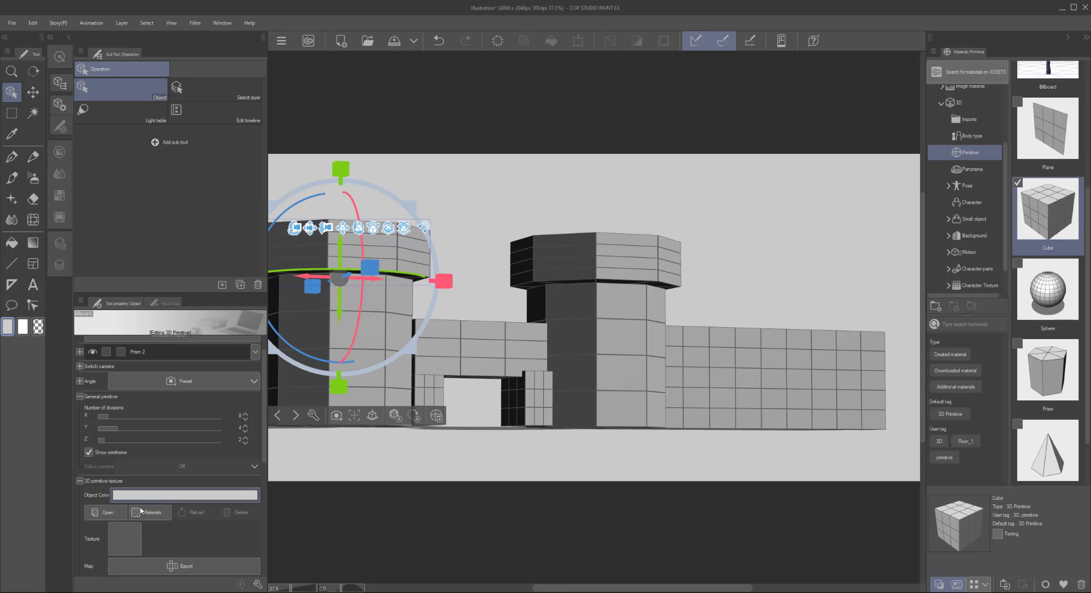
pyautogui.click(131, 535)
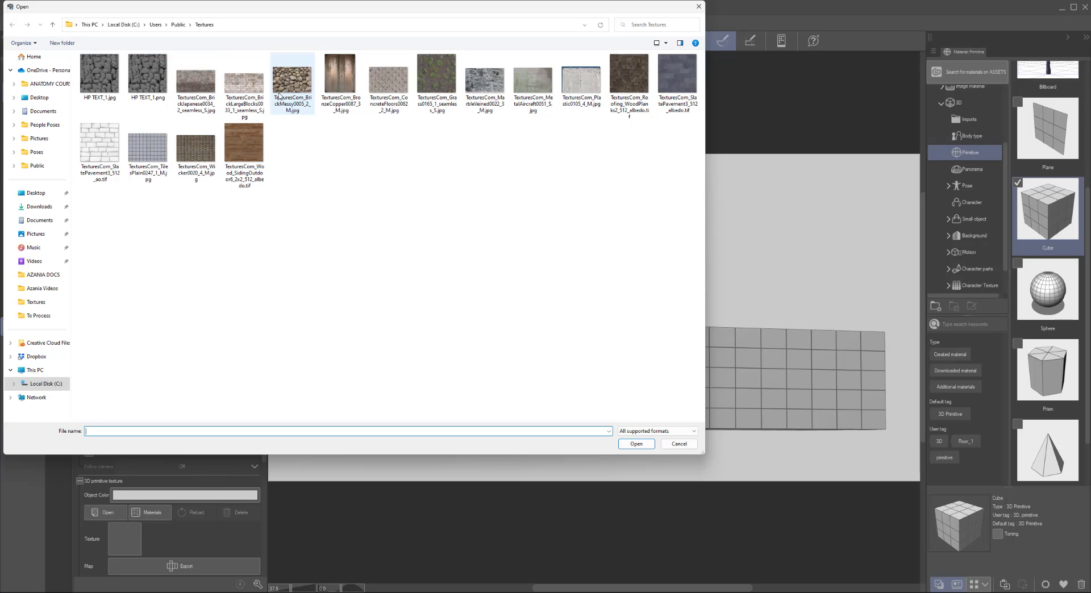
pyautogui.click(248, 87)
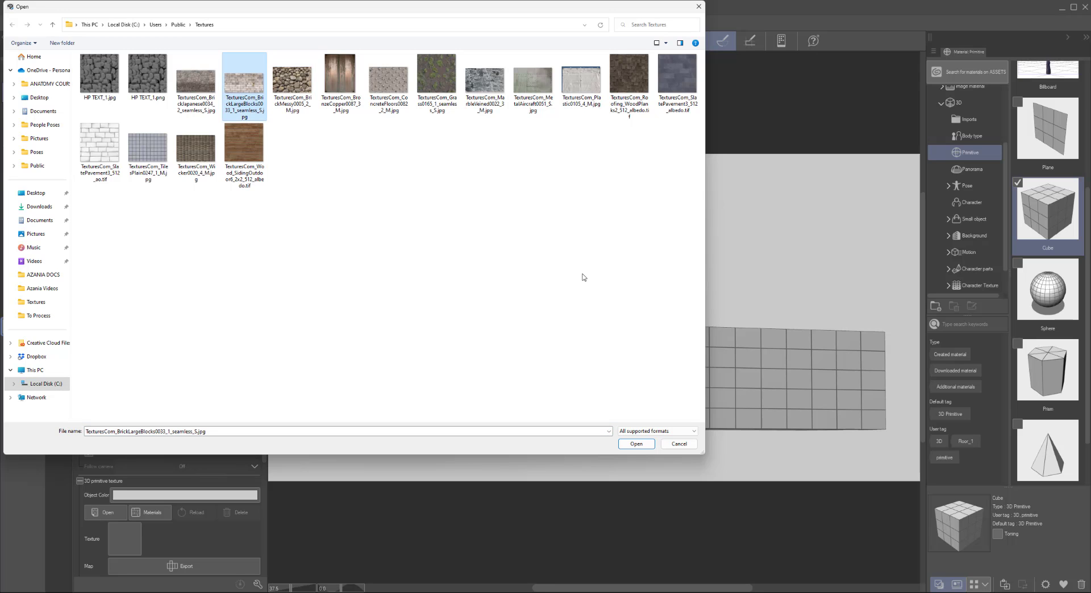
pyautogui.click(641, 445)
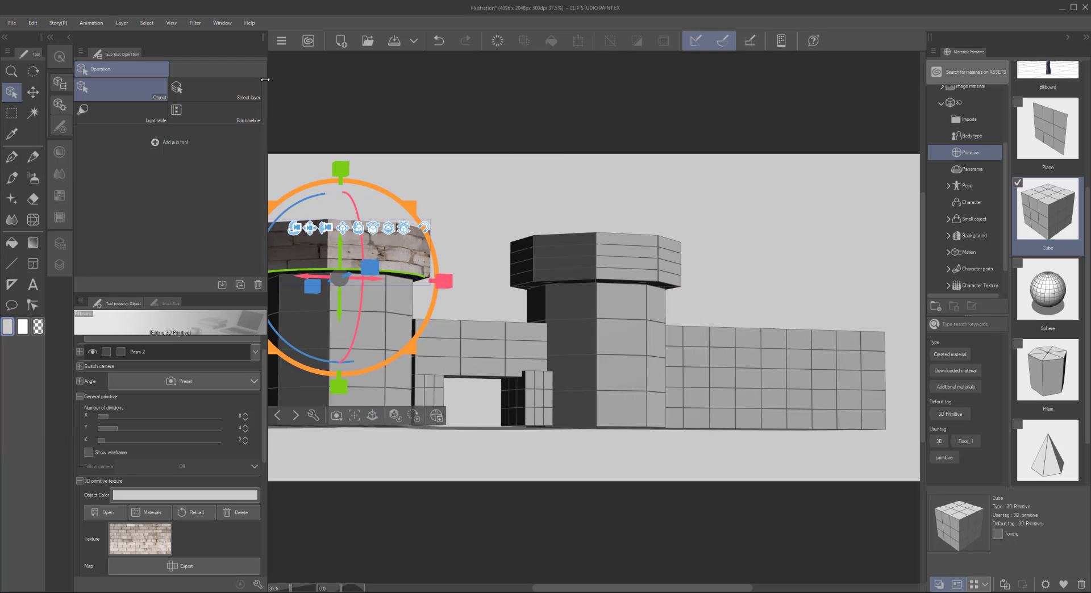
# Narrow the tool palettes and texture Tower 1's body with the Brick image material, found by searching "Brick"
pyautogui.moveTo(265, 80); pyautogui.dragTo(220, 90)
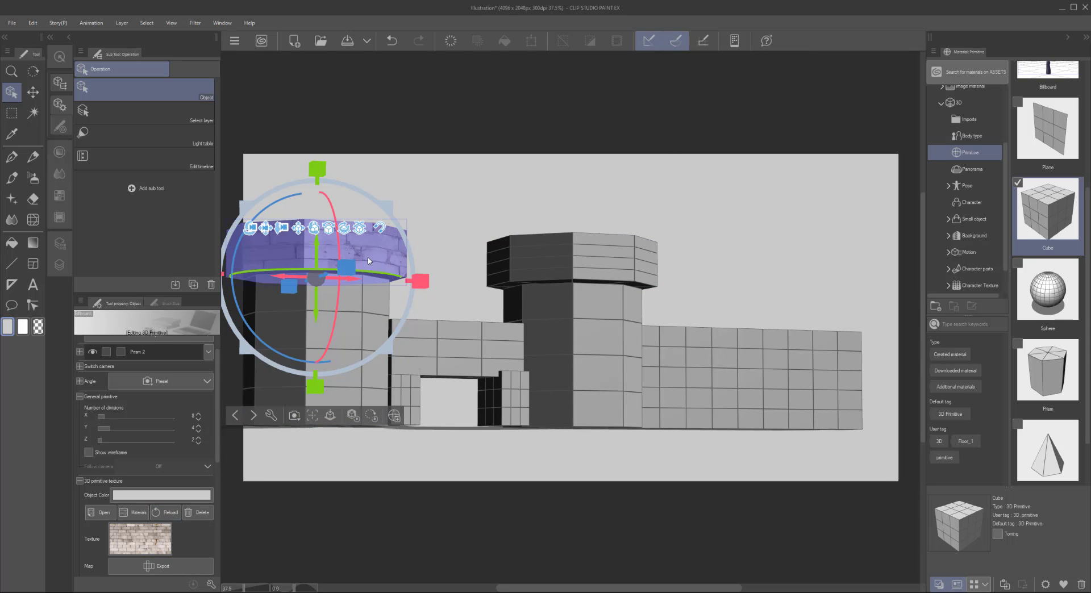
pyautogui.click(353, 311)
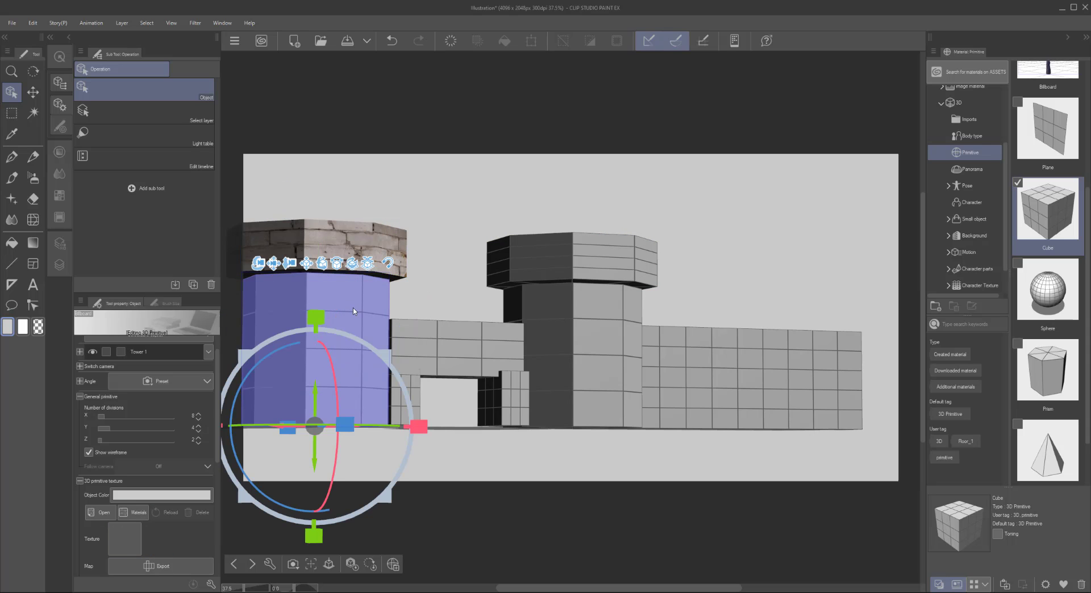
pyautogui.click(128, 514)
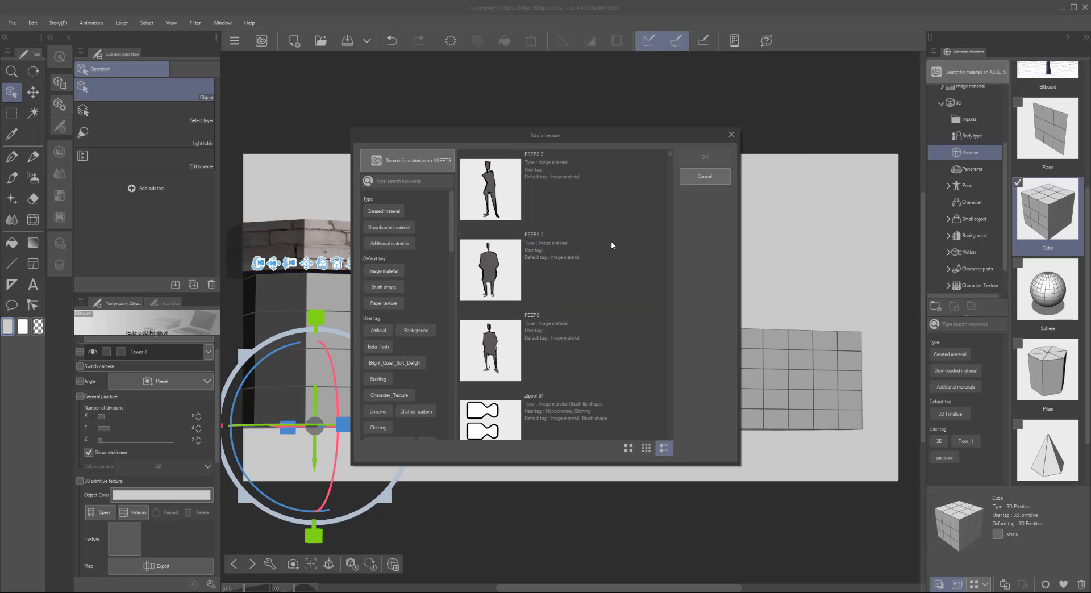
pyautogui.click(392, 183)
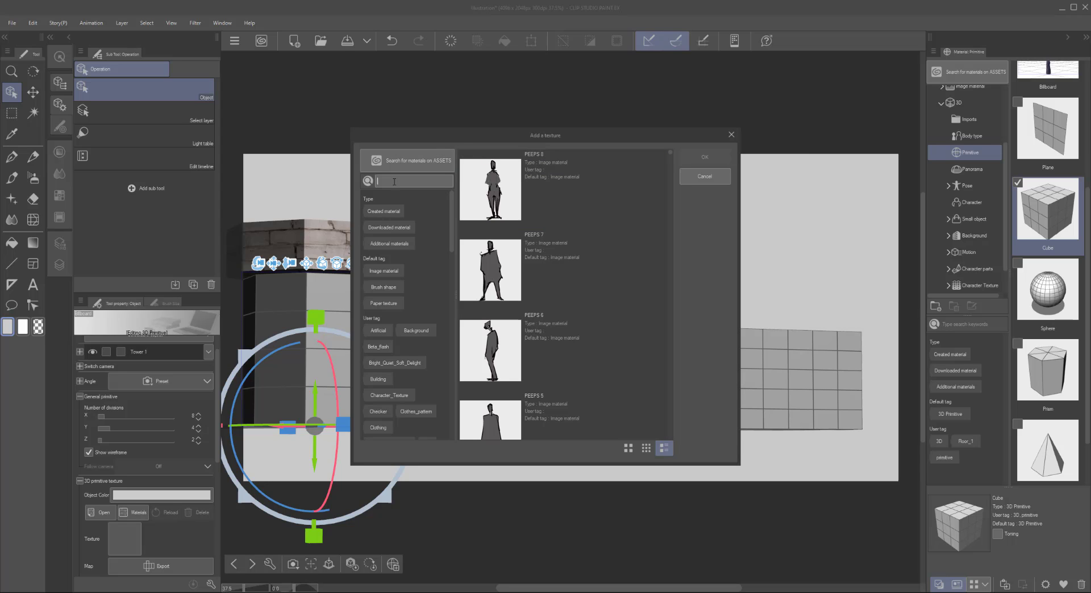
pyautogui.write('Bric')
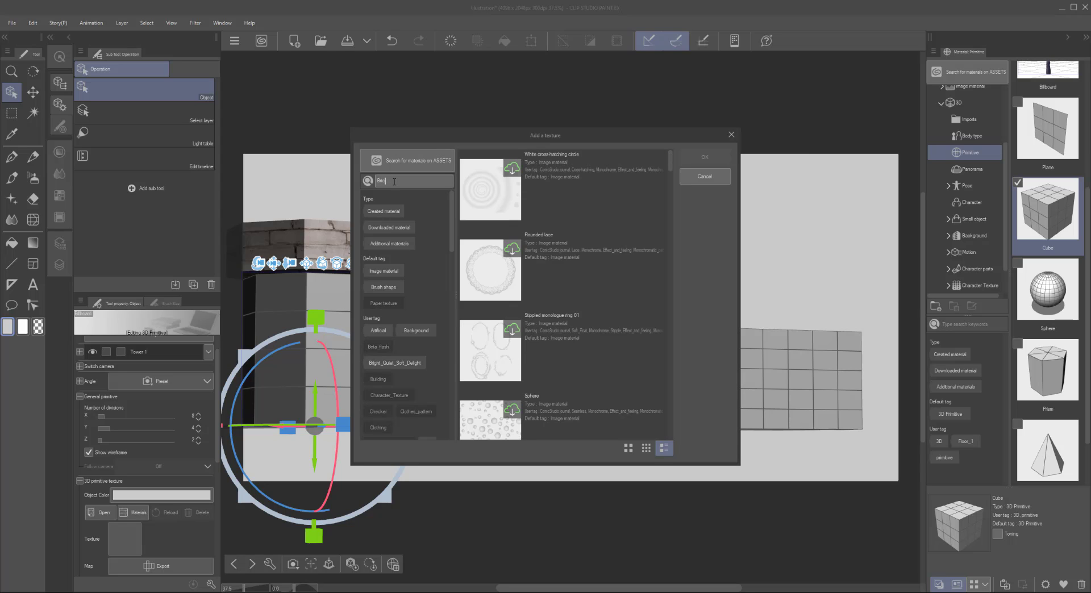
pyautogui.write('k')
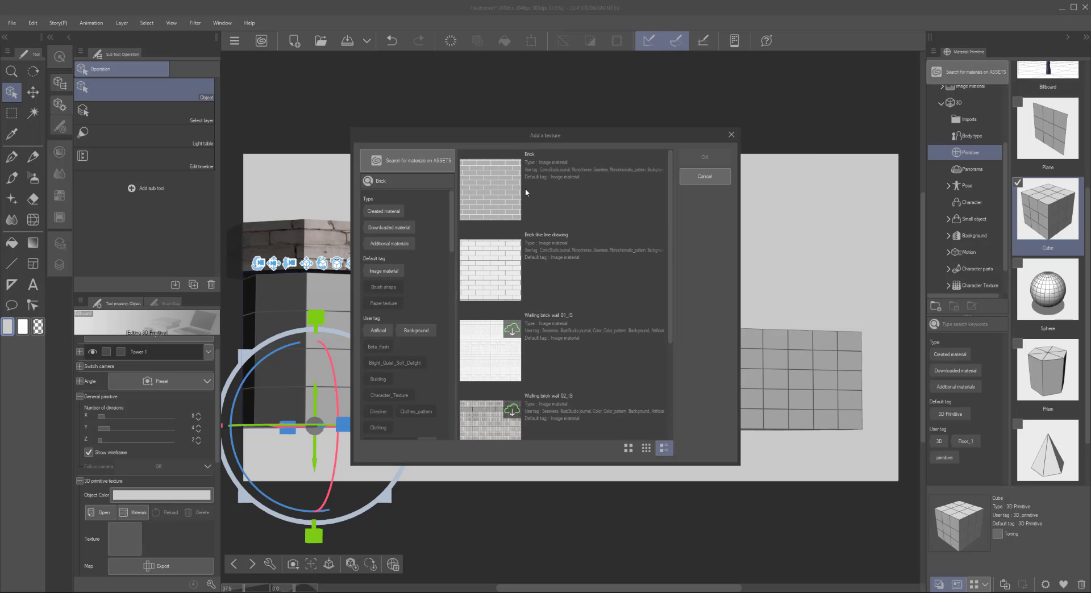
pyautogui.click(491, 188)
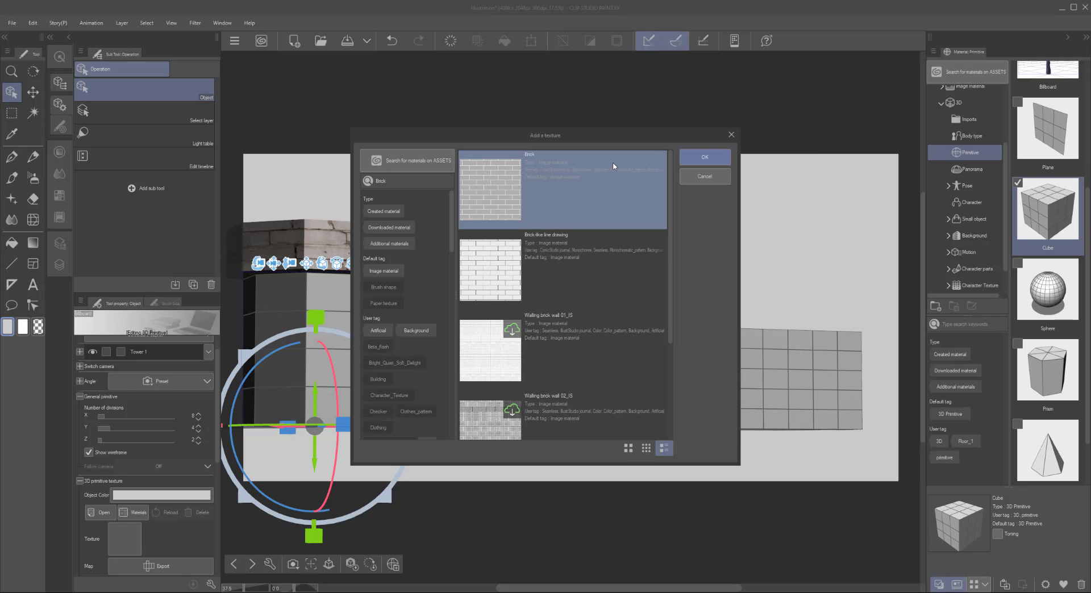
pyautogui.click(704, 158)
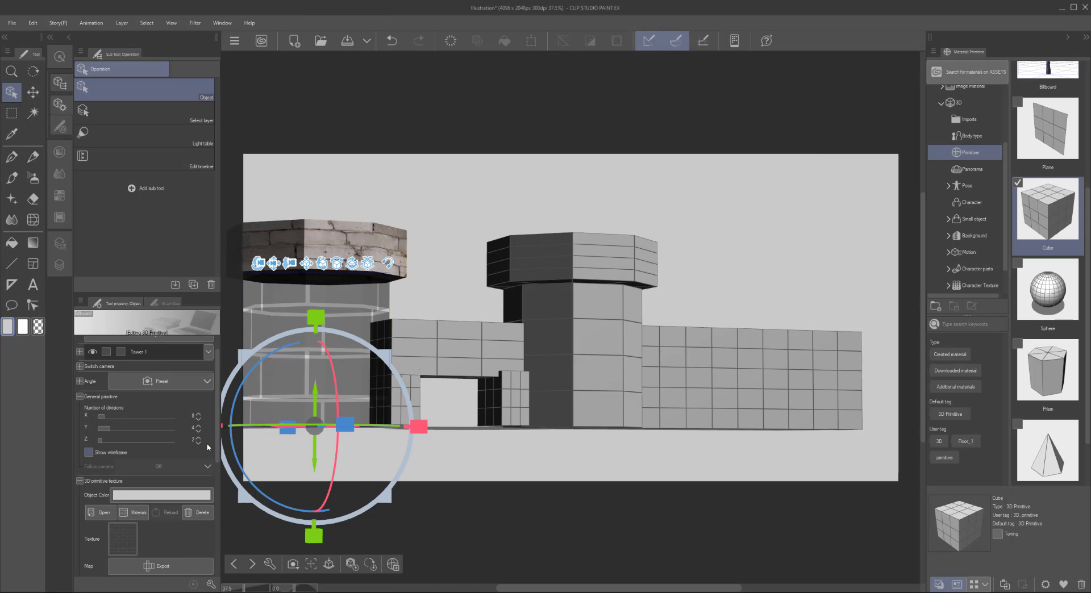
# Set the alpha of Tower 1's brick texture to Opaque
pyautogui.scroll(-2, 215, 460)
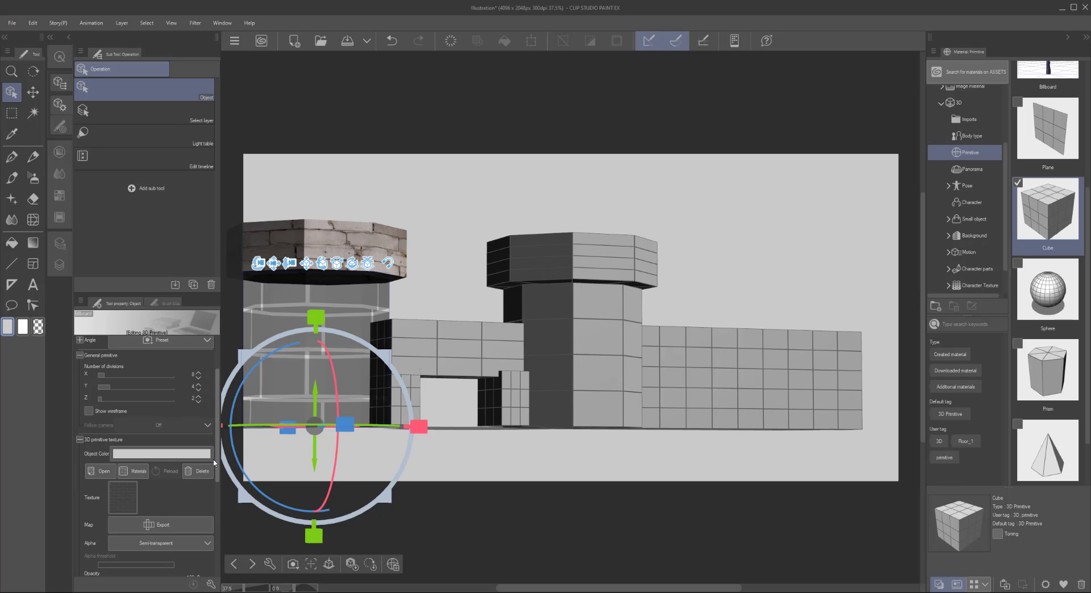
pyautogui.scroll(-5, 217, 496)
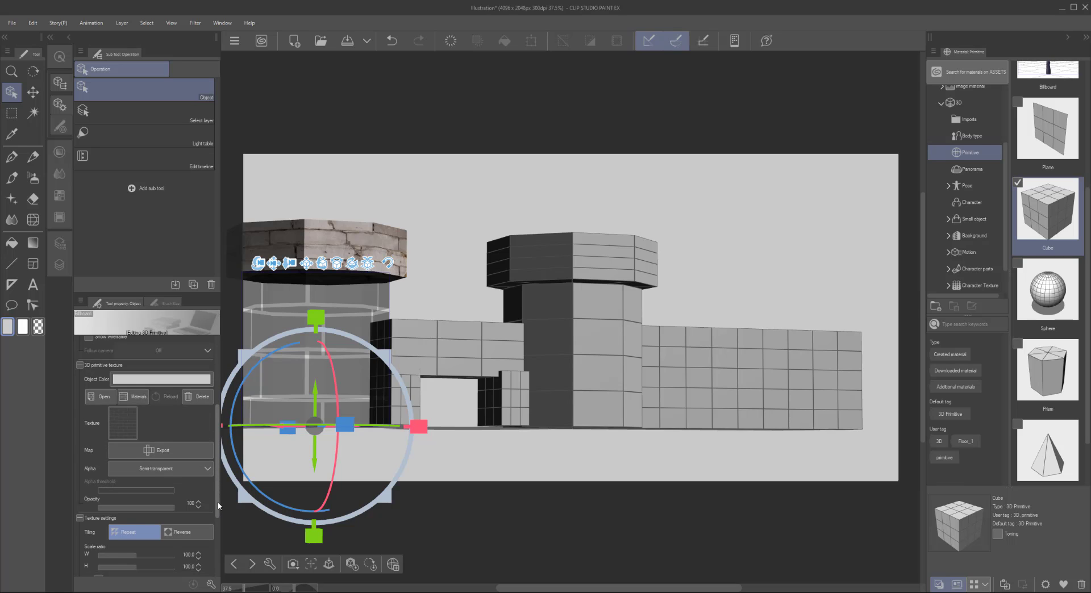
pyautogui.moveTo(219, 510)
pyautogui.mouseDown()
pyautogui.moveTo(225, 551)
pyautogui.moveTo(221, 492)
pyautogui.mouseUp()
pyautogui.click(184, 477)
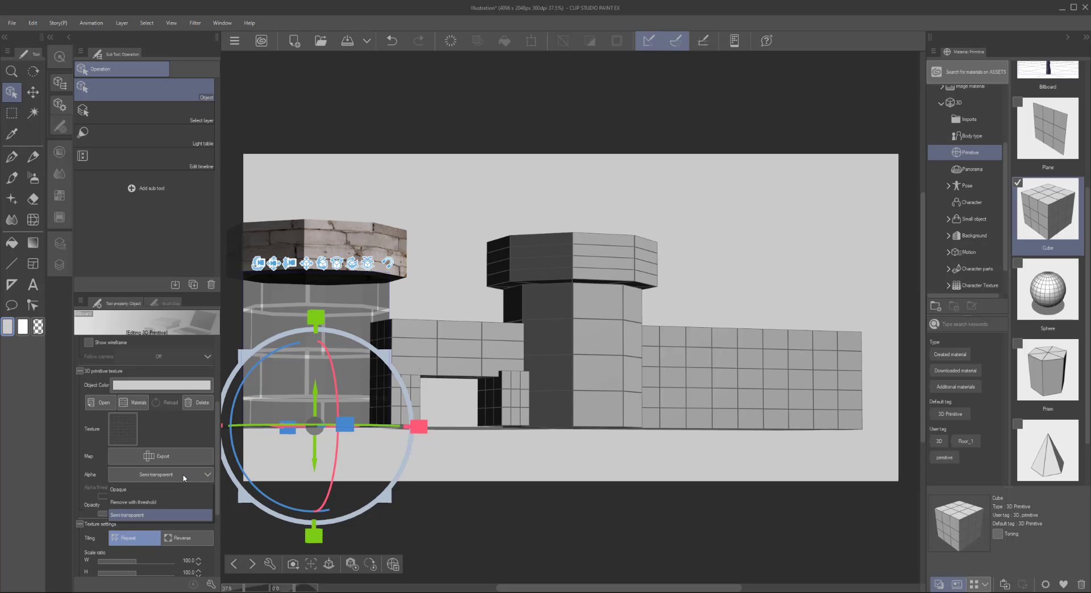
pyautogui.click(177, 490)
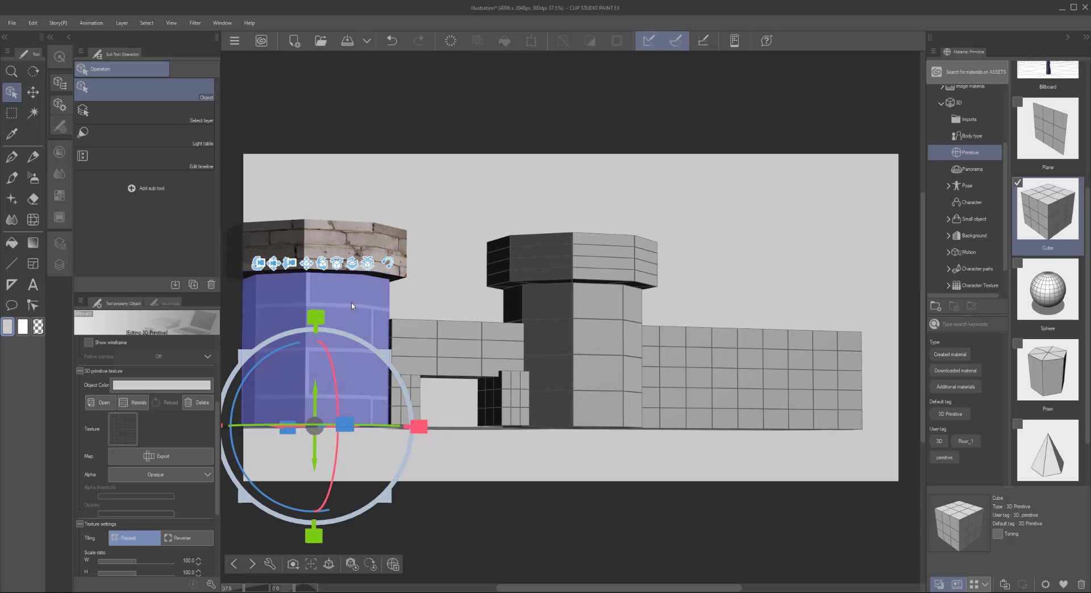
# Load TexturesCom_BrickLargeBlocks0033_1_seamless_S.jpg as the 3D primitive texture of Tower 1's body
pyautogui.click(105, 405)
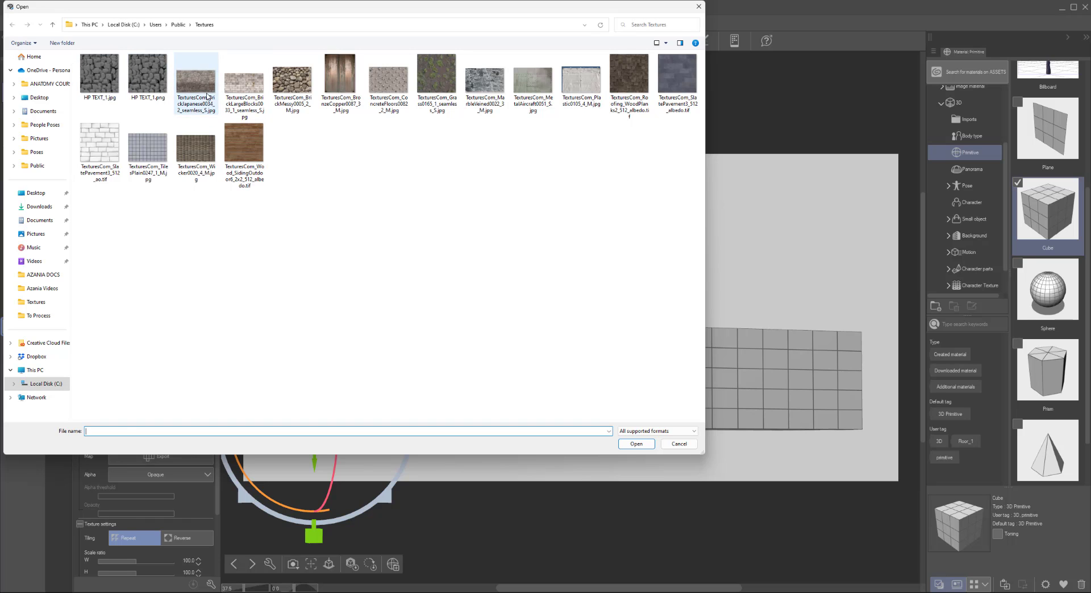
pyautogui.click(251, 83)
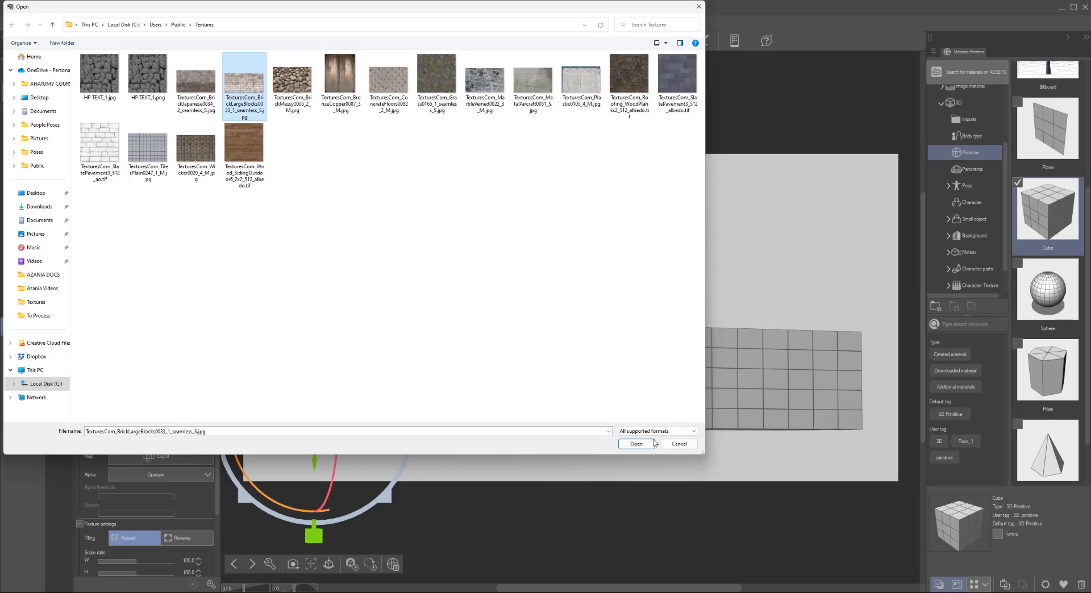
pyautogui.click(650, 444)
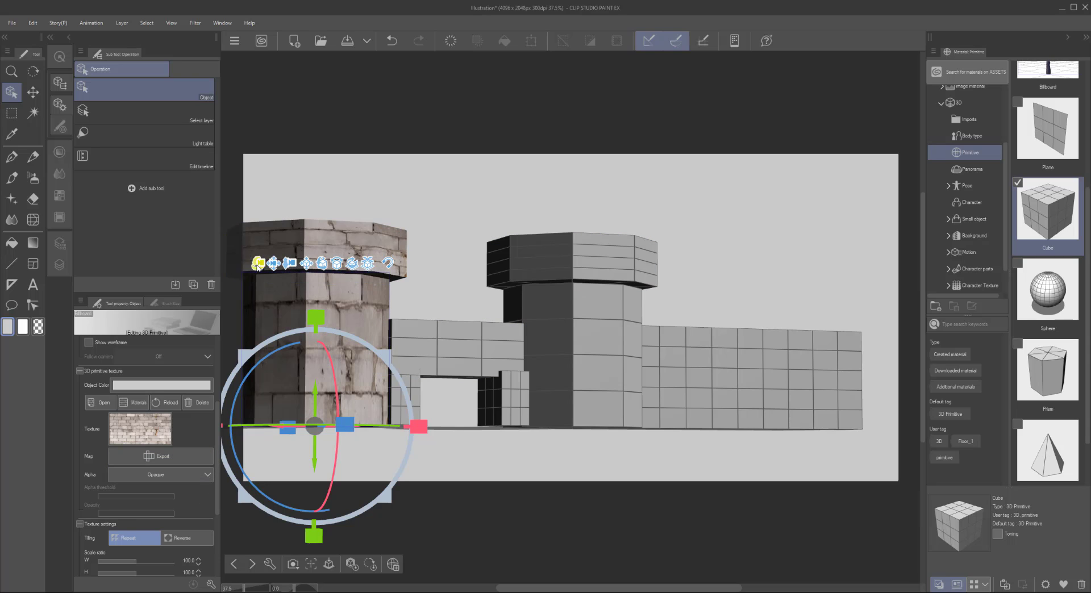
pyautogui.moveTo(289, 263); pyautogui.dragTo(567, 260)
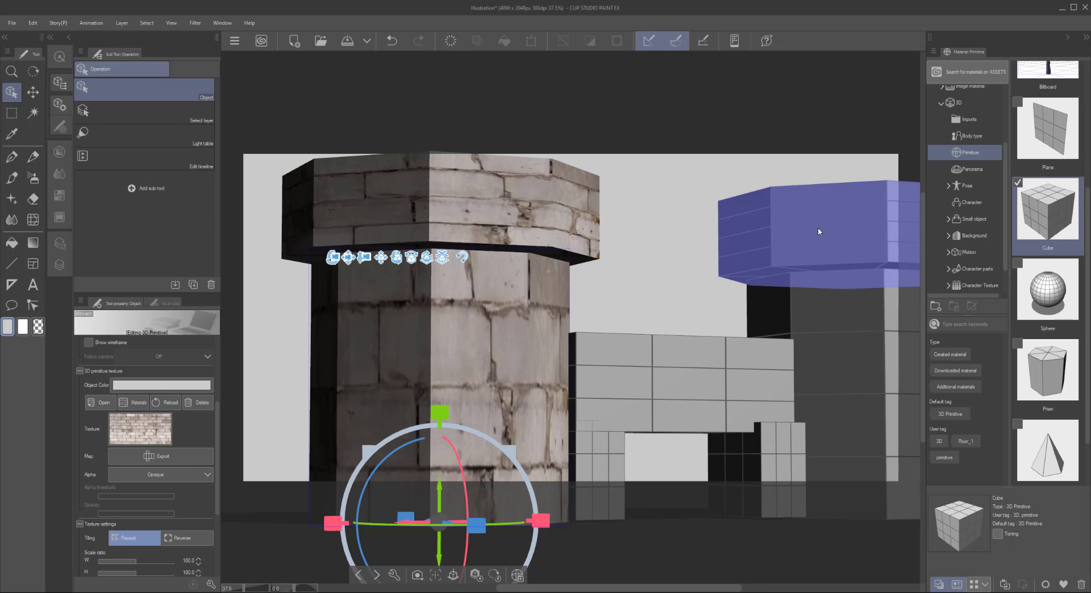
# Look through the imported 3D materials in the Imports folder
pyautogui.click(969, 119)
pyautogui.click(1041, 99)
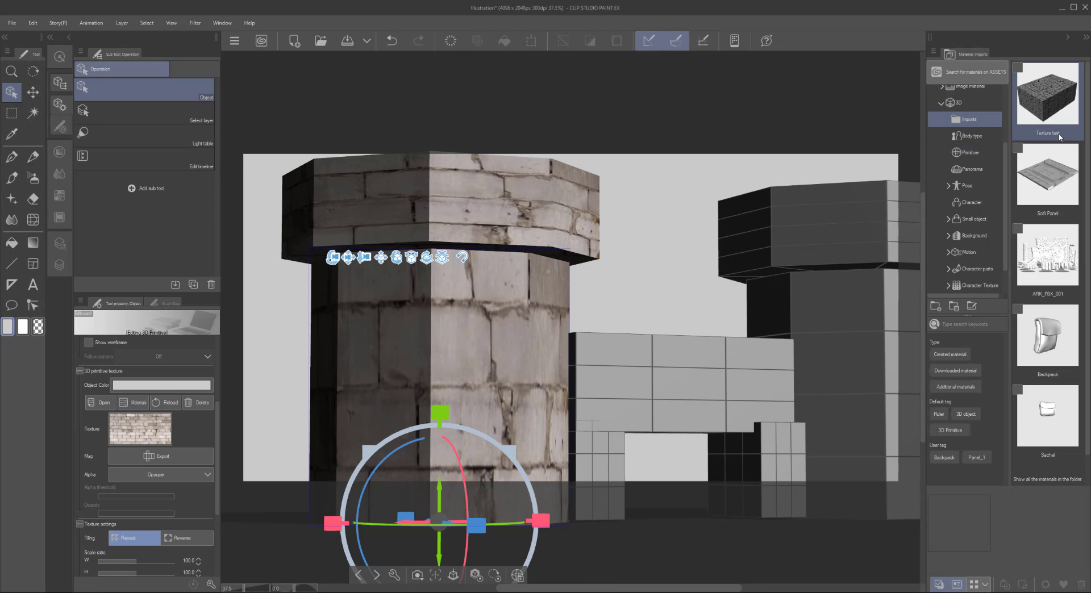
pyautogui.scroll(-1, 1060, 135)
pyautogui.scroll(1, 1032, 96)
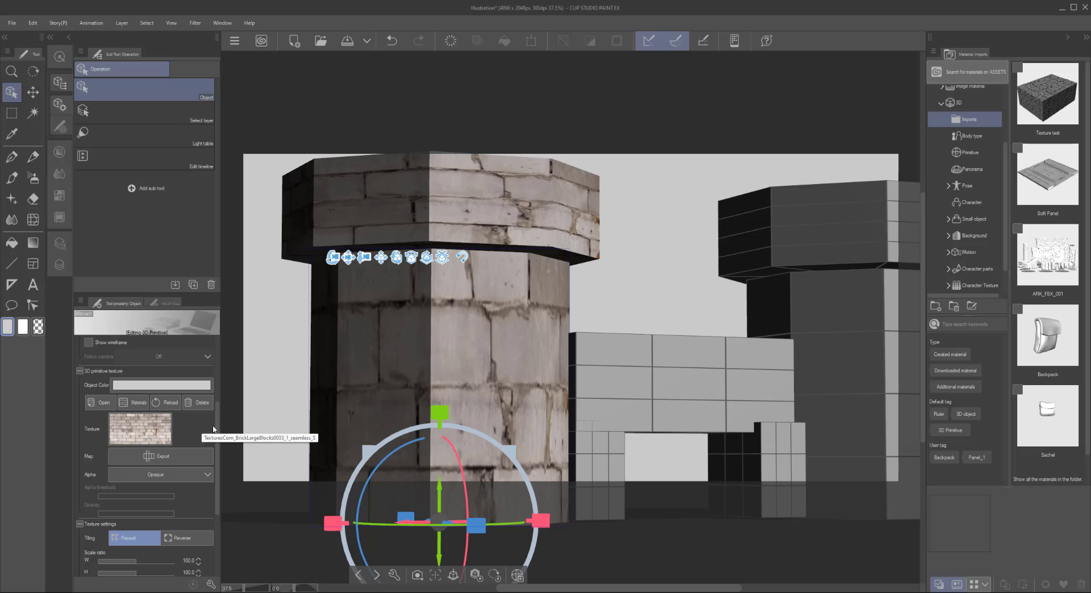
# Scale the brick texture to 37.3 on Tower 1's body and 44.0 on its cap, keeping the aspect ratio
pyautogui.scroll(-1, 219, 440)
pyautogui.scroll(2, 220, 439)
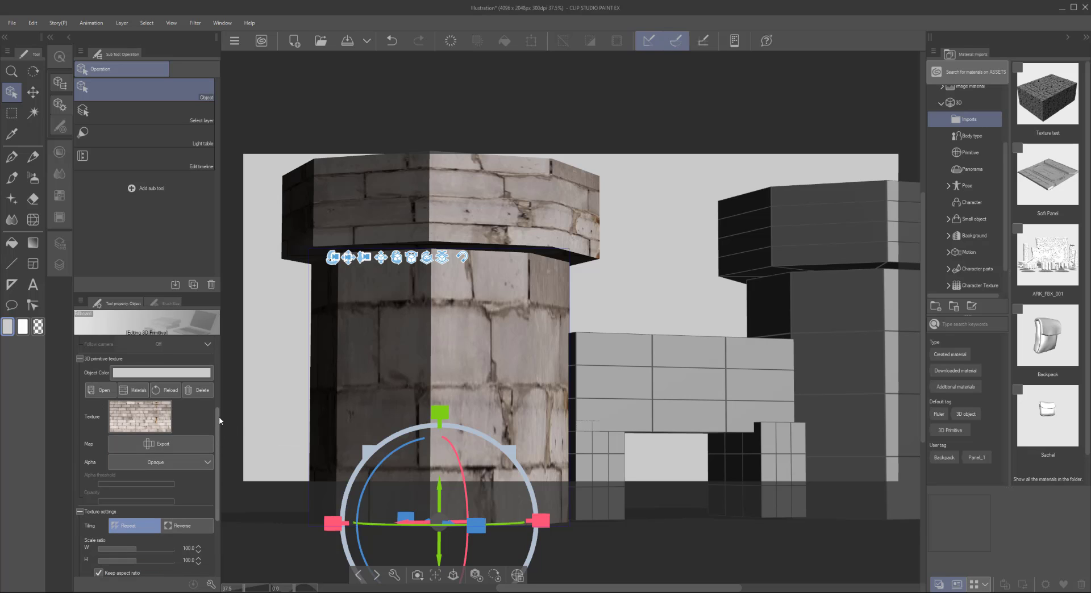
pyautogui.moveTo(216, 417); pyautogui.dragTo(216, 432)
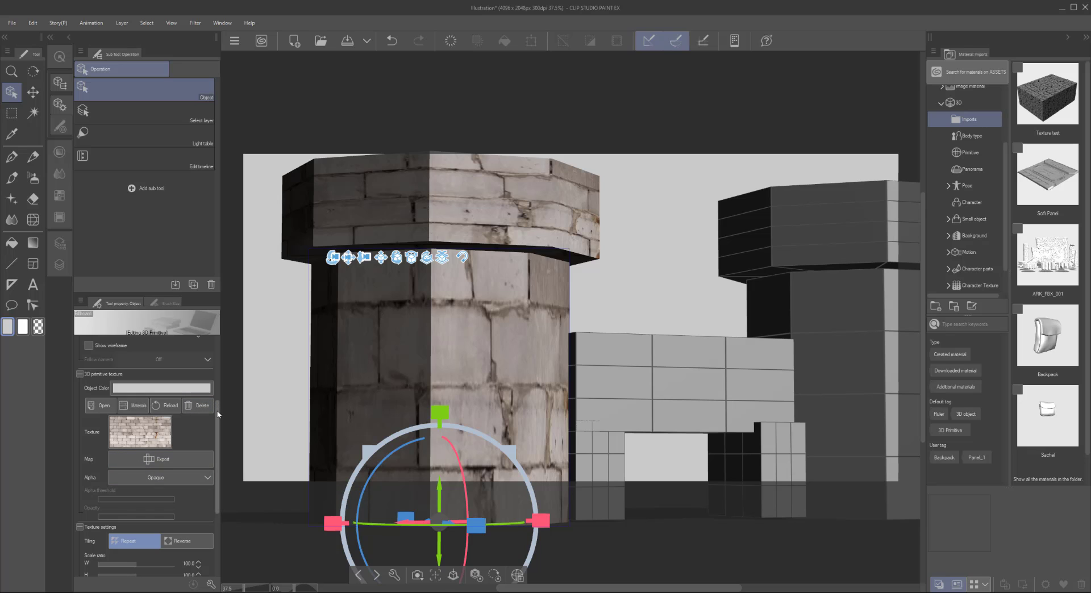
pyautogui.moveTo(217, 415); pyautogui.dragTo(217, 460)
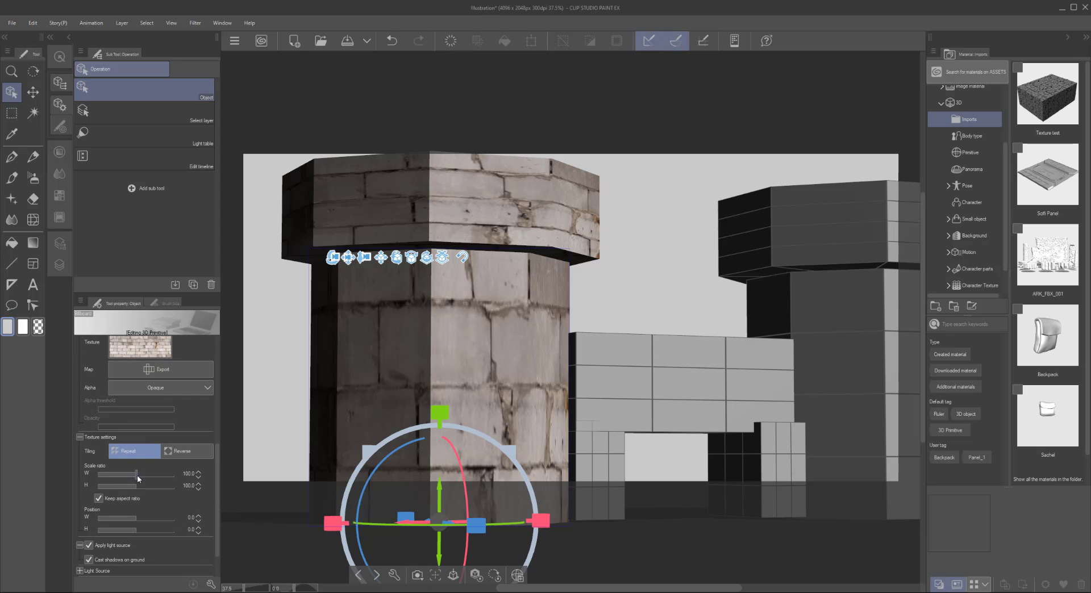
pyautogui.moveTo(136, 476); pyautogui.dragTo(118, 511)
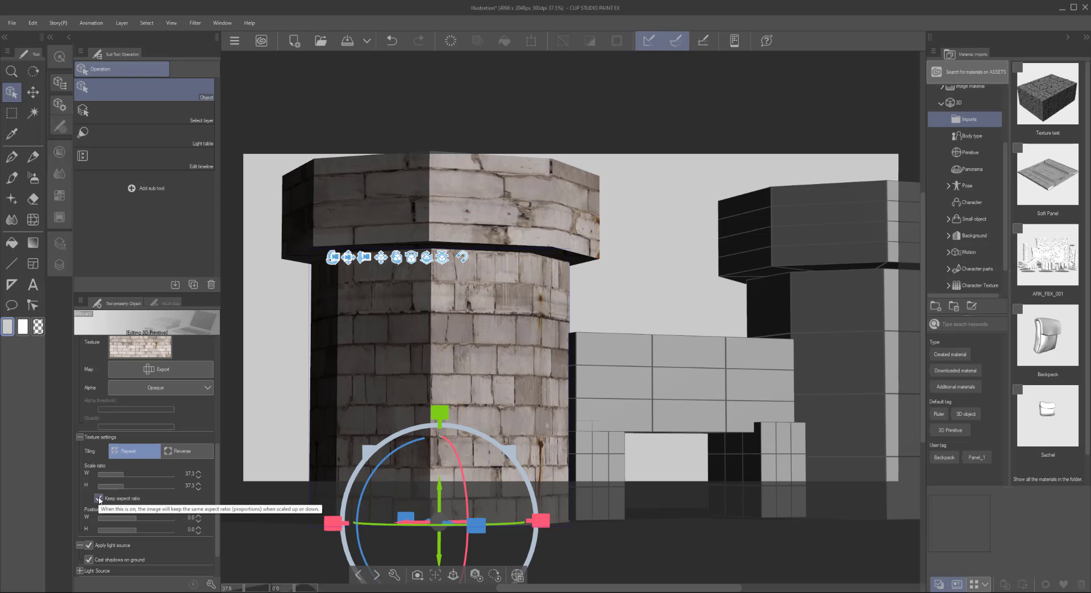
pyautogui.click(437, 216)
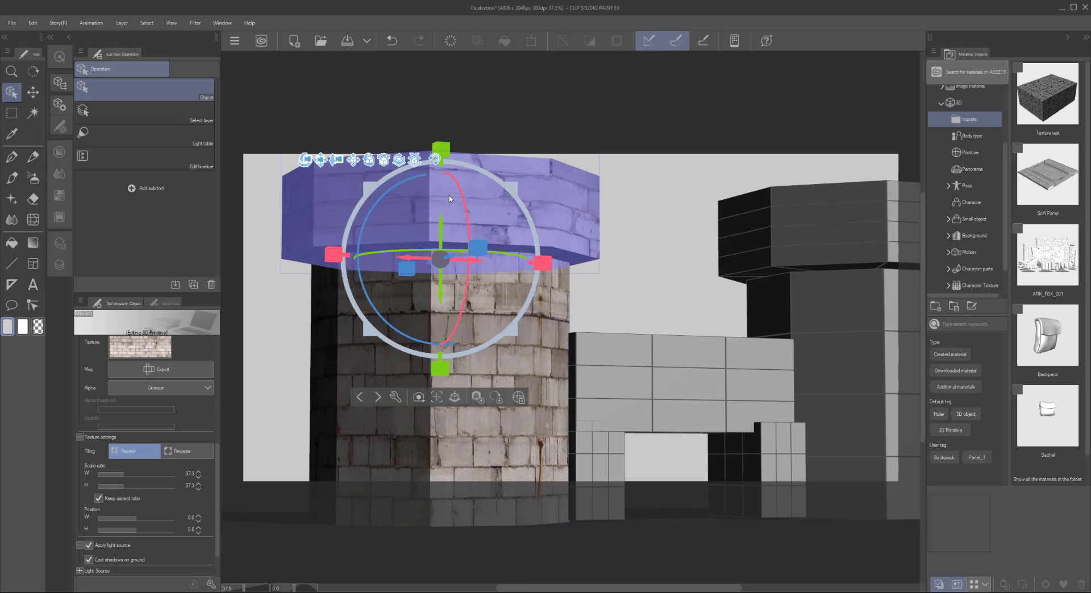
pyautogui.moveTo(135, 473); pyautogui.dragTo(126, 478)
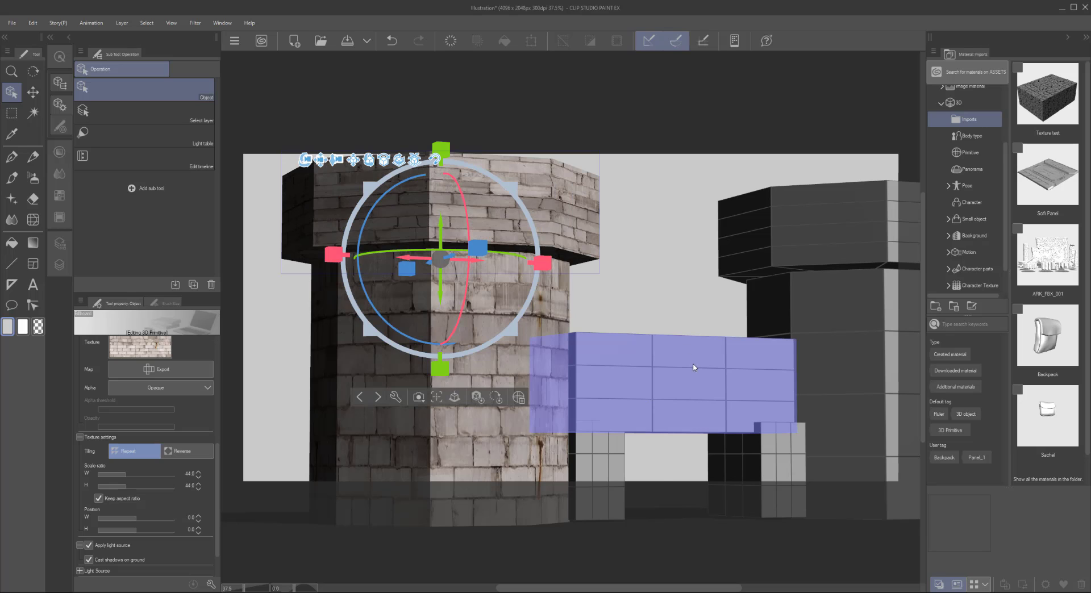
# Load TexturesCom_BrickLargeBlocks0033_1_seamless_S.jpg as the 3D primitive texture of the lintel between the towers
pyautogui.click(693, 368)
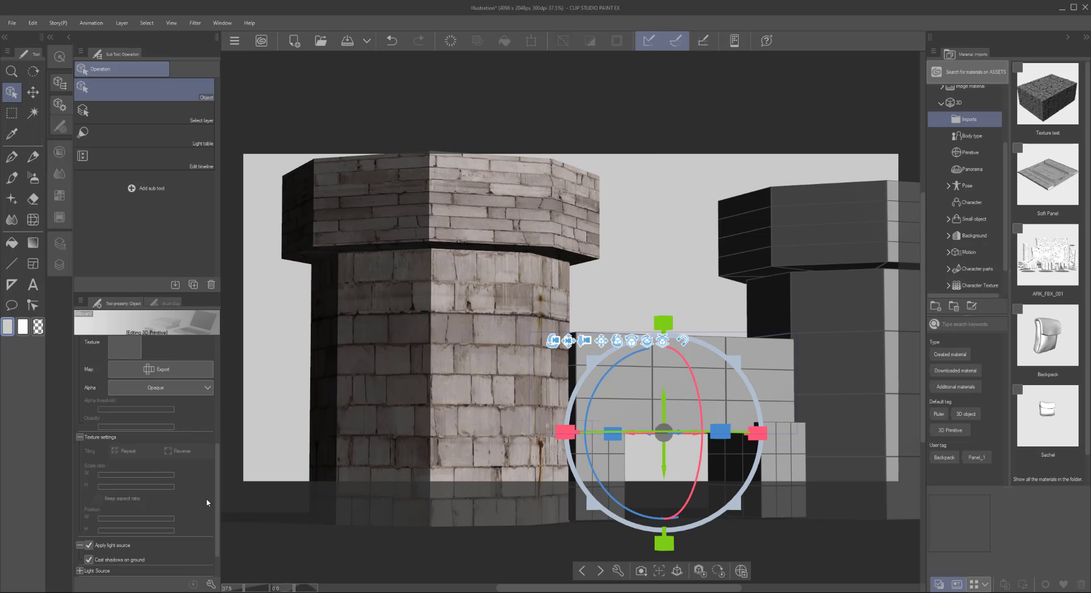
pyautogui.scroll(-2, 218, 497)
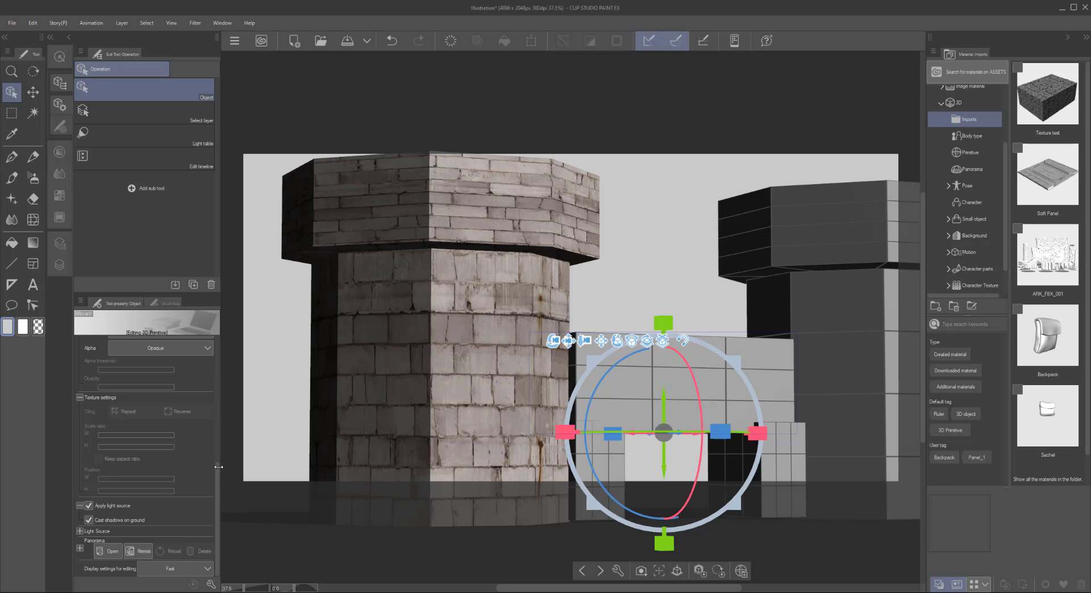
pyautogui.moveTo(216, 481); pyautogui.dragTo(222, 398)
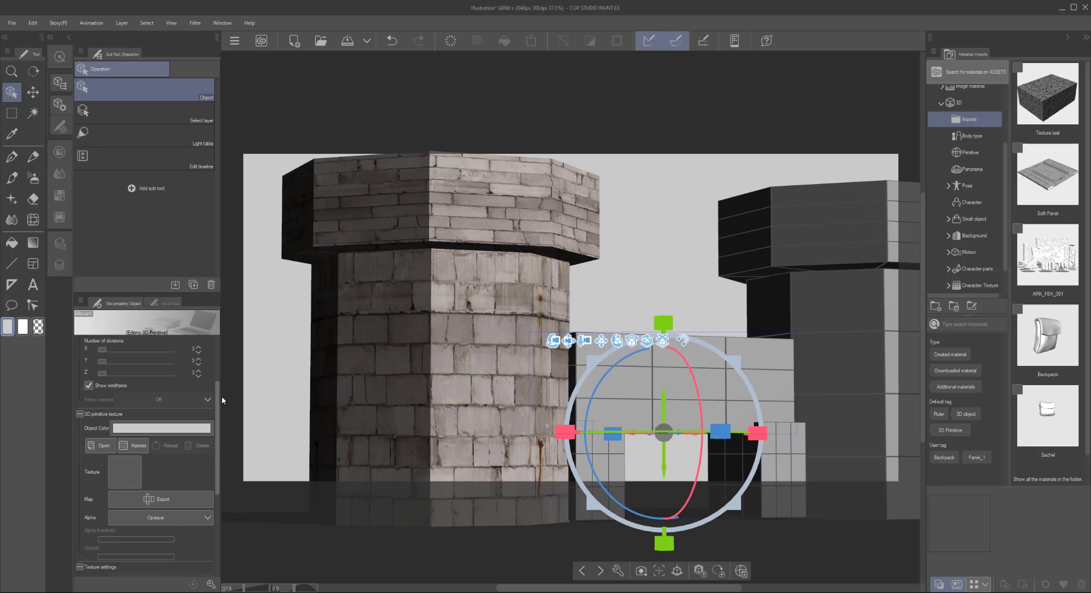
pyautogui.click(136, 447)
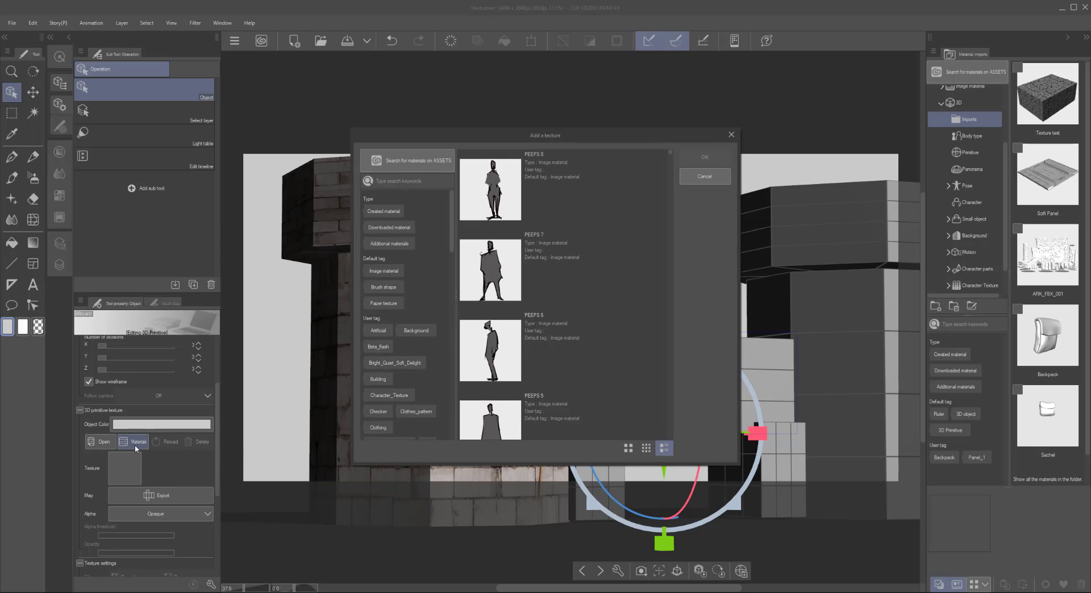
pyautogui.click(732, 135)
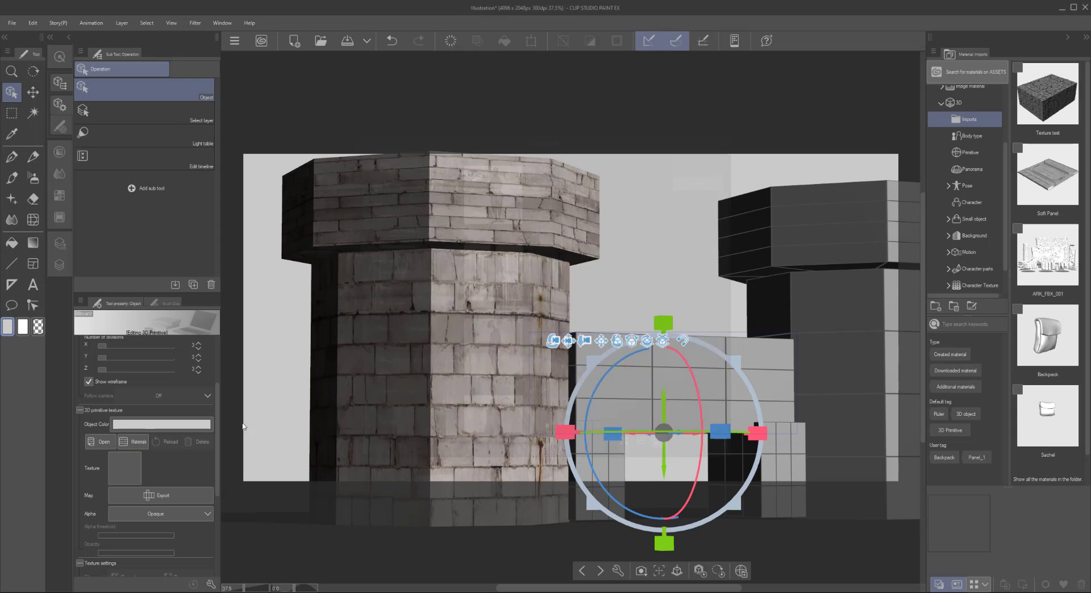
pyautogui.click(118, 472)
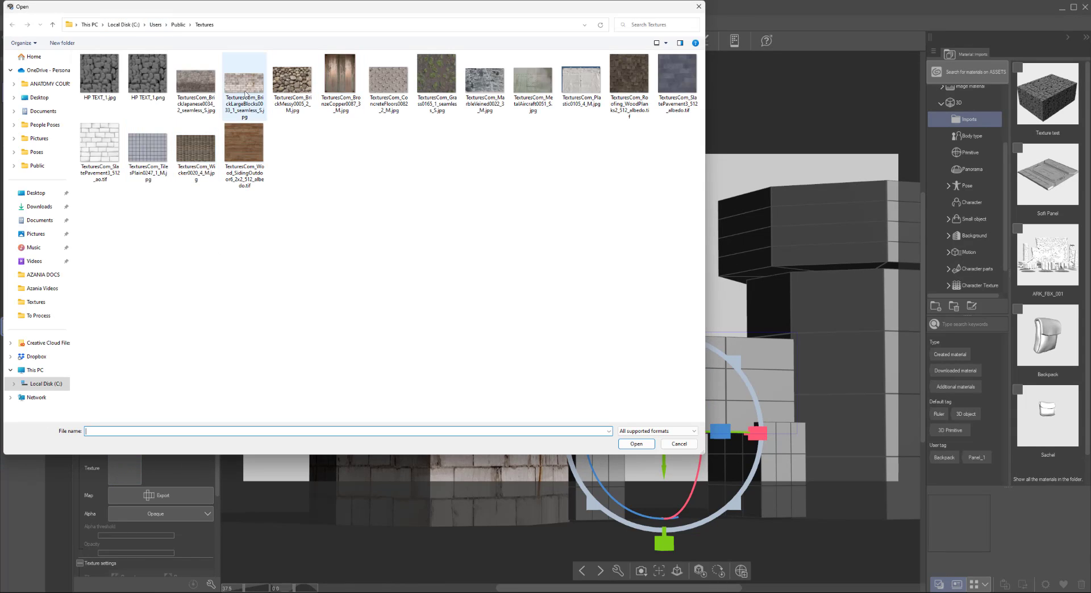
pyautogui.click(244, 80)
pyautogui.click(637, 444)
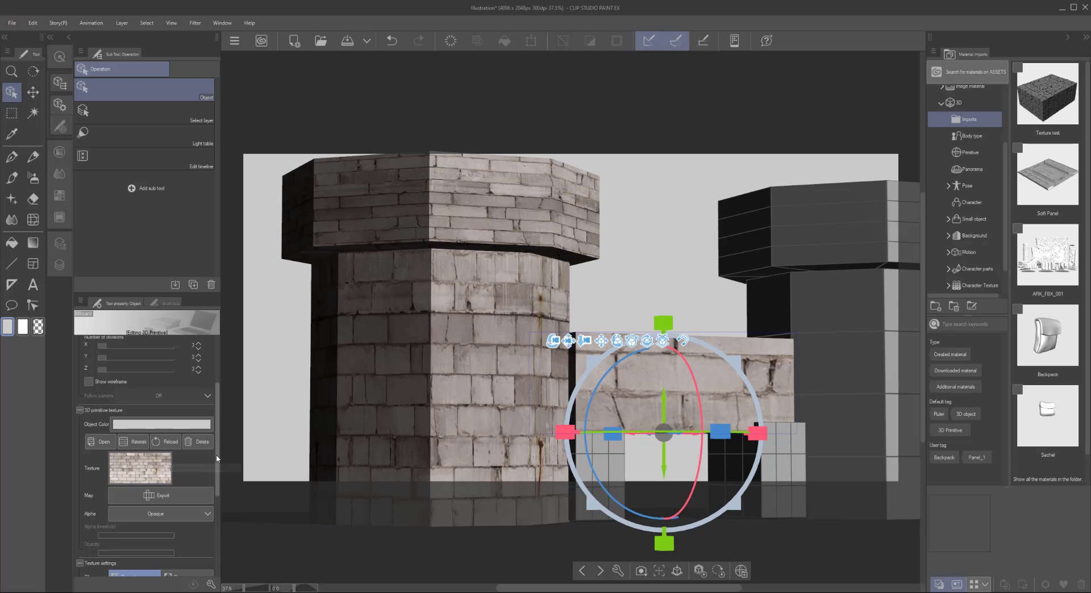
pyautogui.scroll(-2, 220, 469)
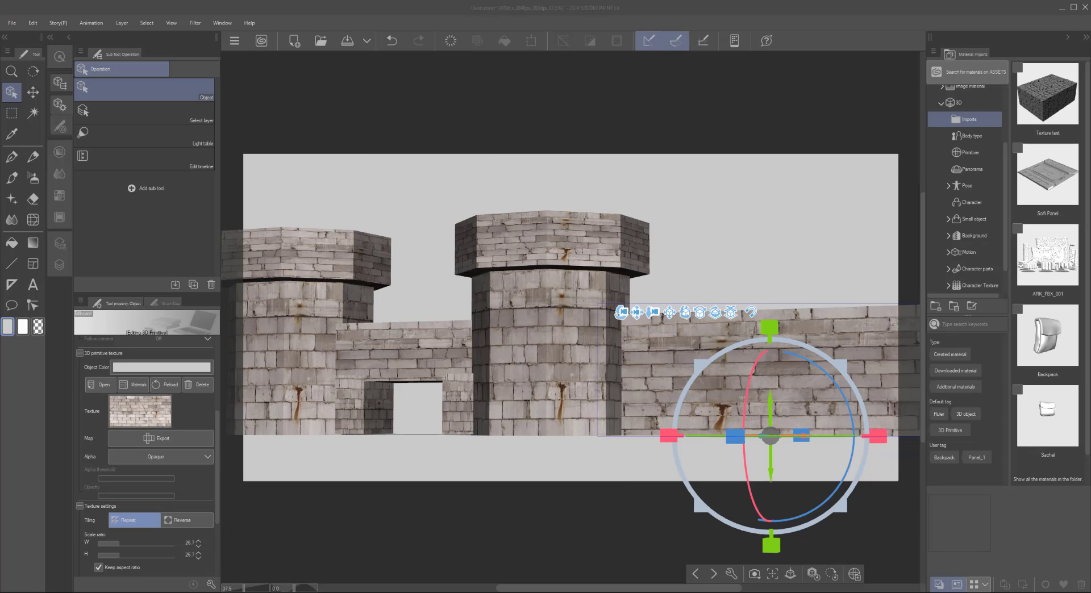
# Start registering the textured side wall as a material named "Brick wall", with the Imports folder under 3D as its save location
pyautogui.click(709, 250)
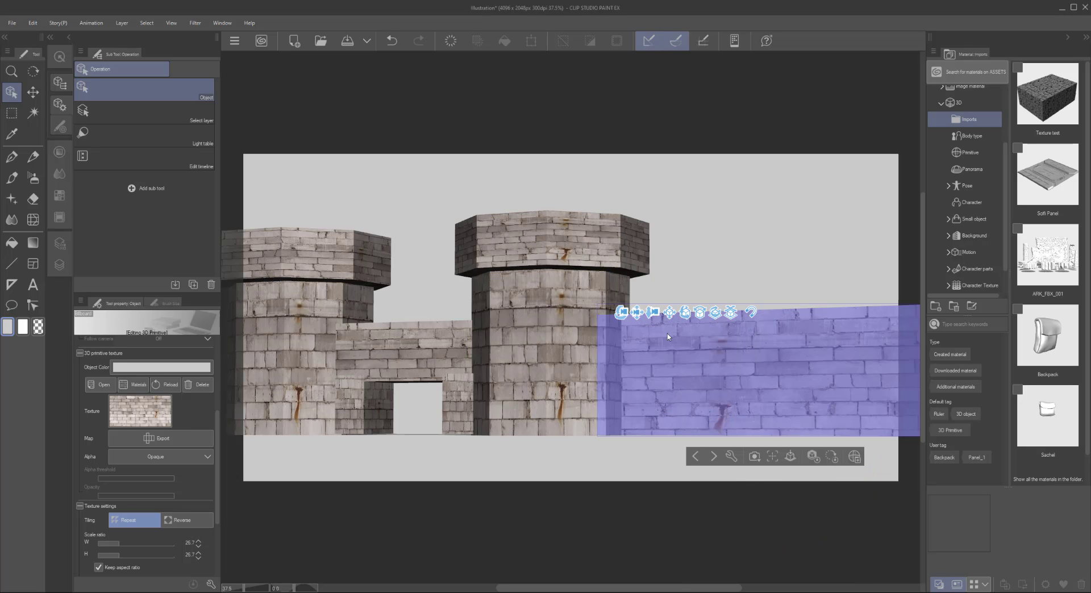
pyautogui.moveTo(621, 312); pyautogui.dragTo(628, 344)
pyautogui.click(679, 363)
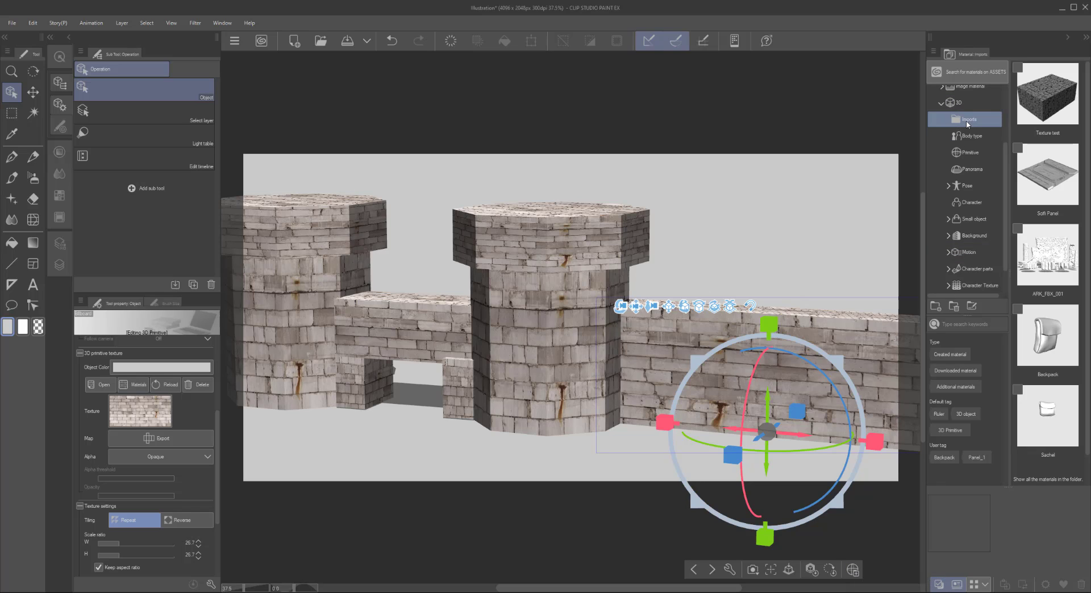
pyautogui.click(852, 570)
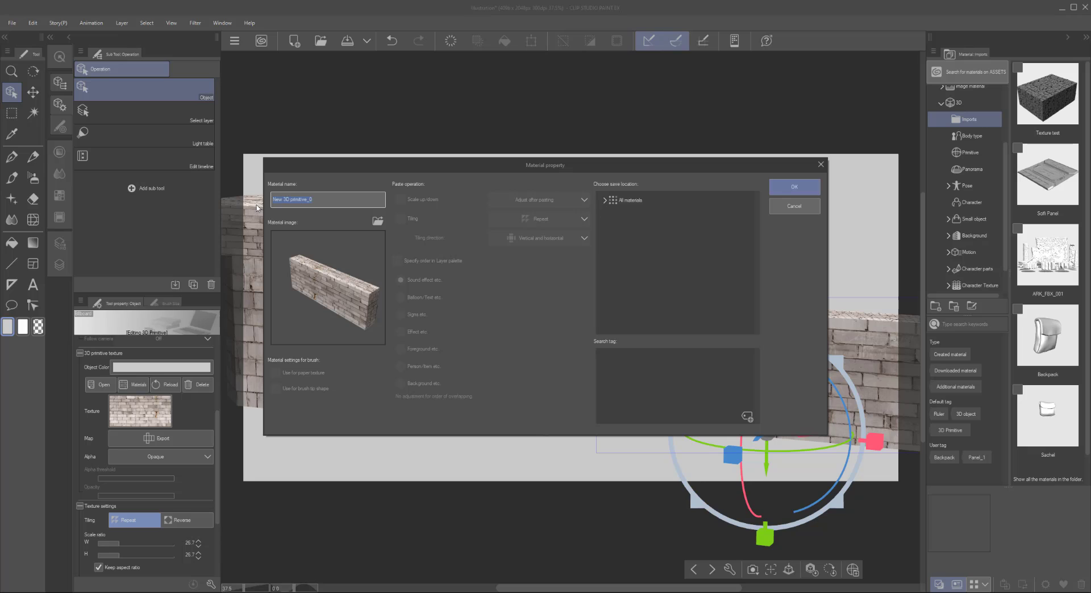
pyautogui.write('Brick wall')
pyautogui.click(603, 201)
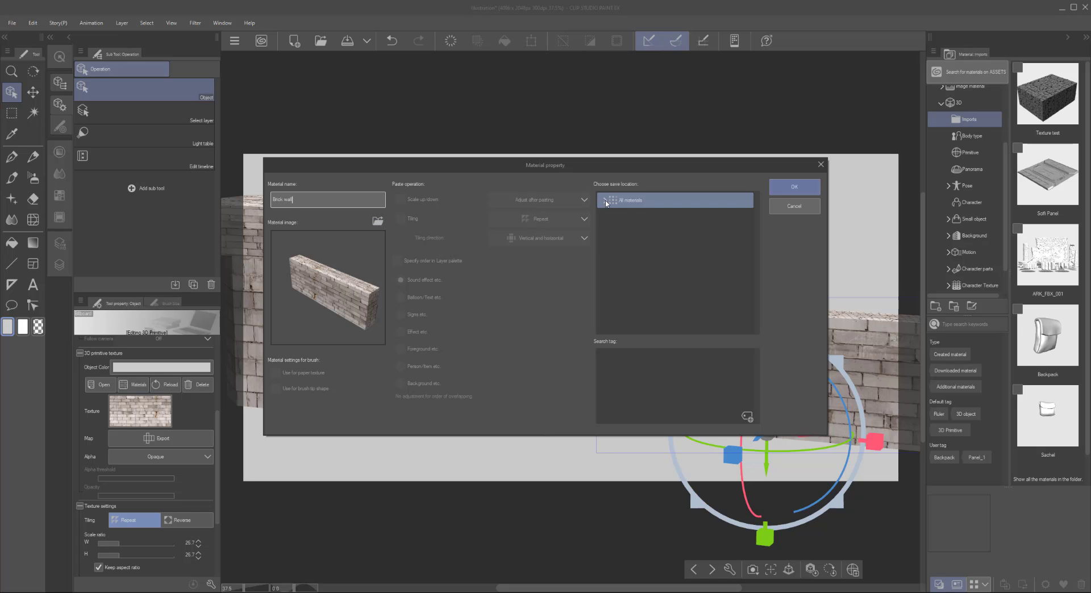
pyautogui.click(606, 201)
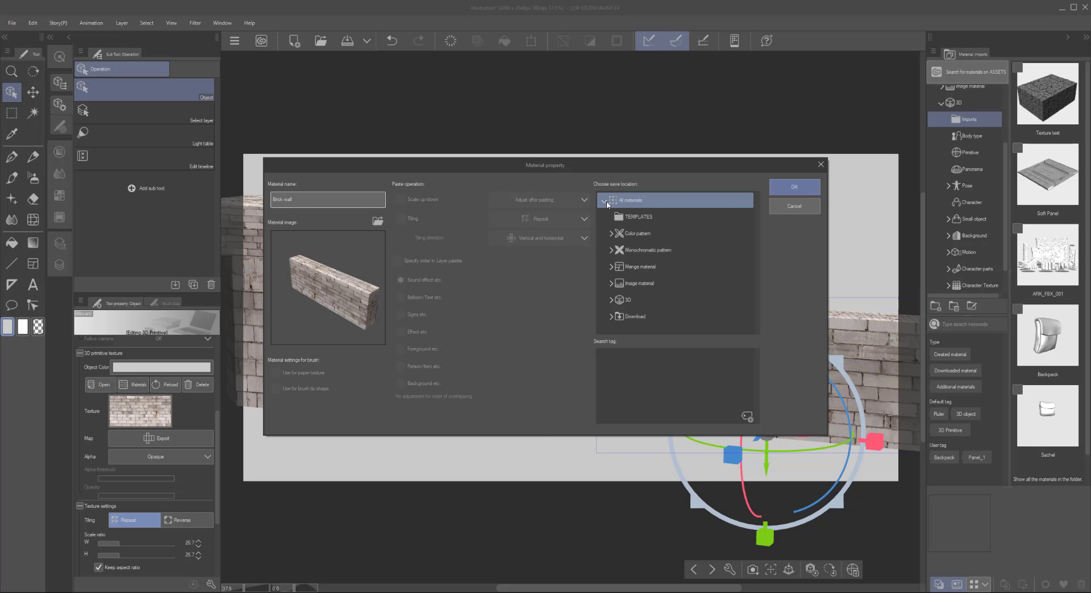
pyautogui.click(638, 234)
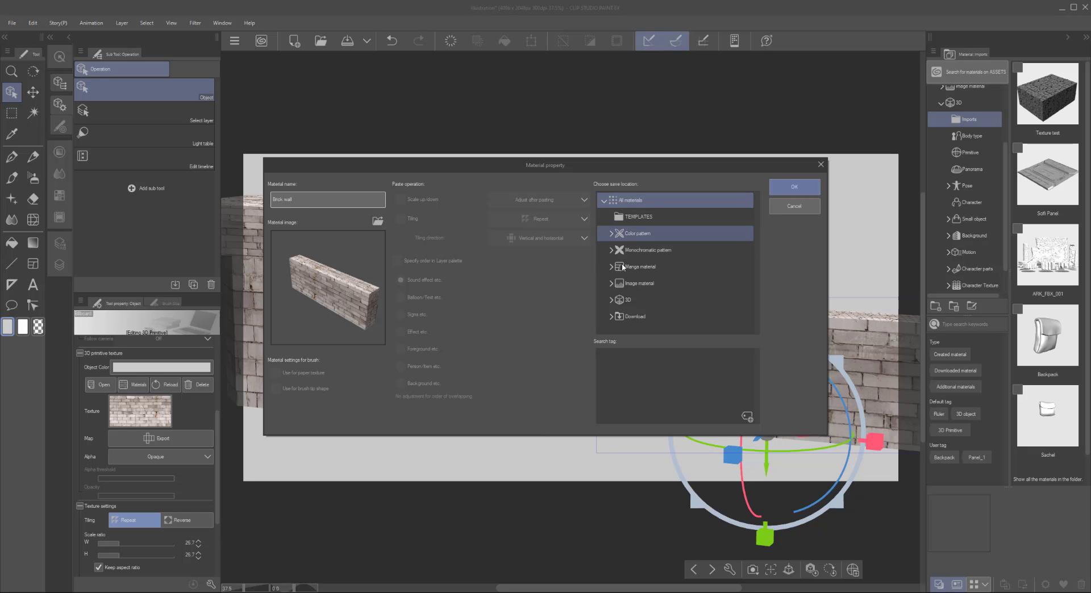
pyautogui.click(613, 300)
pyautogui.click(637, 317)
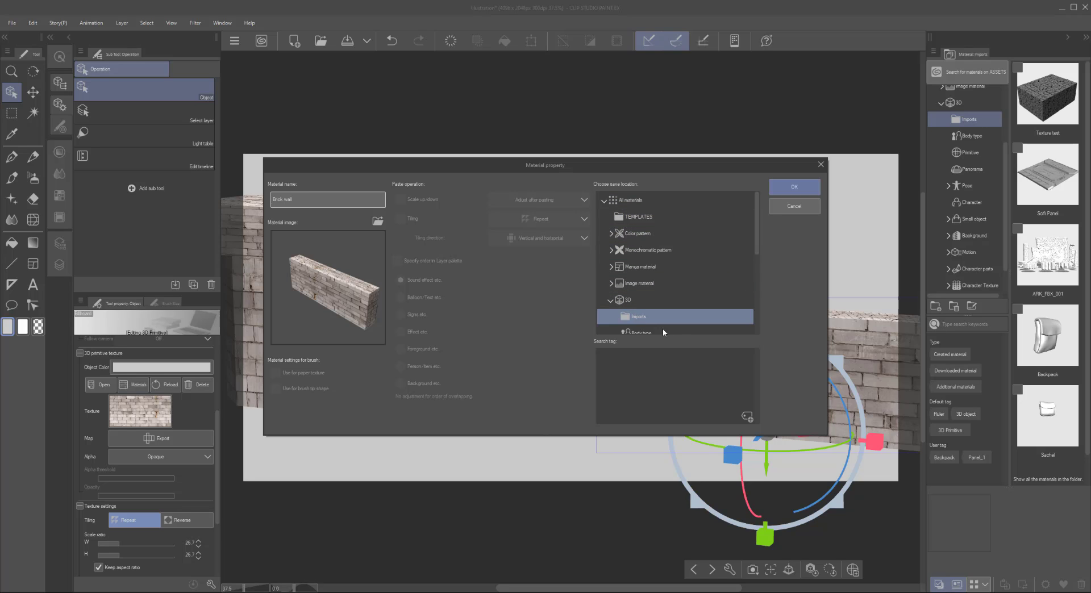
# Add the search tag "Brick wall" to the side wall's material and save it
pyautogui.click(747, 416)
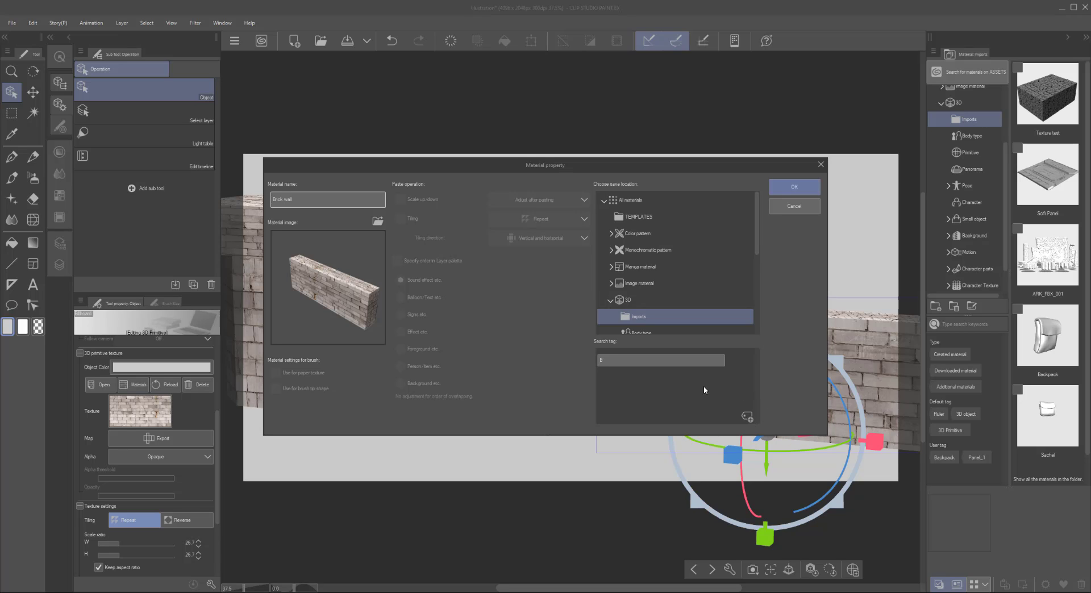
pyautogui.write('Brick wall')
pyautogui.press('Return')
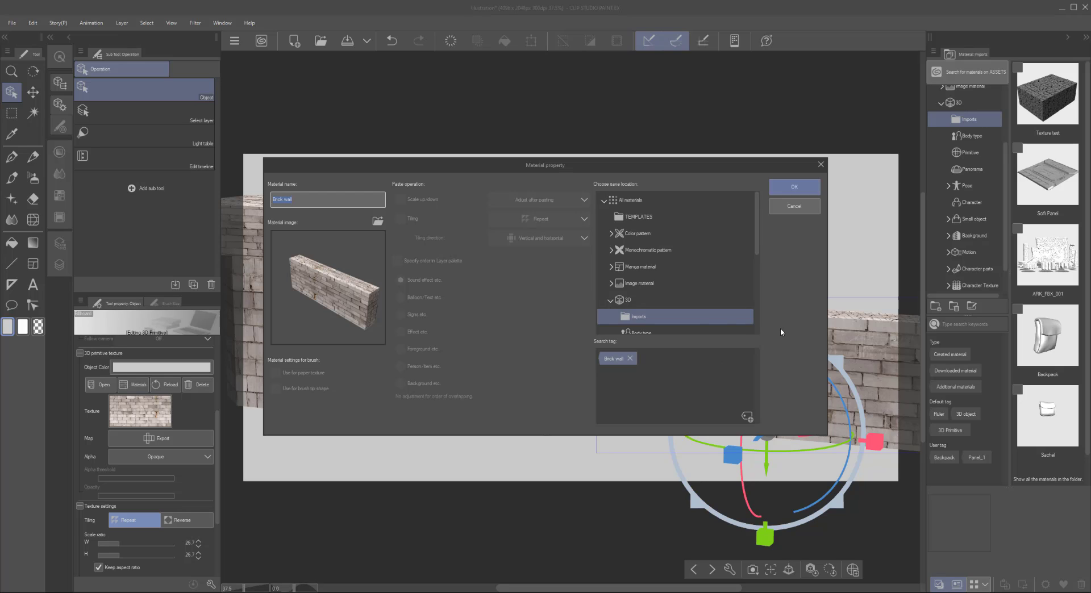
pyautogui.click(789, 193)
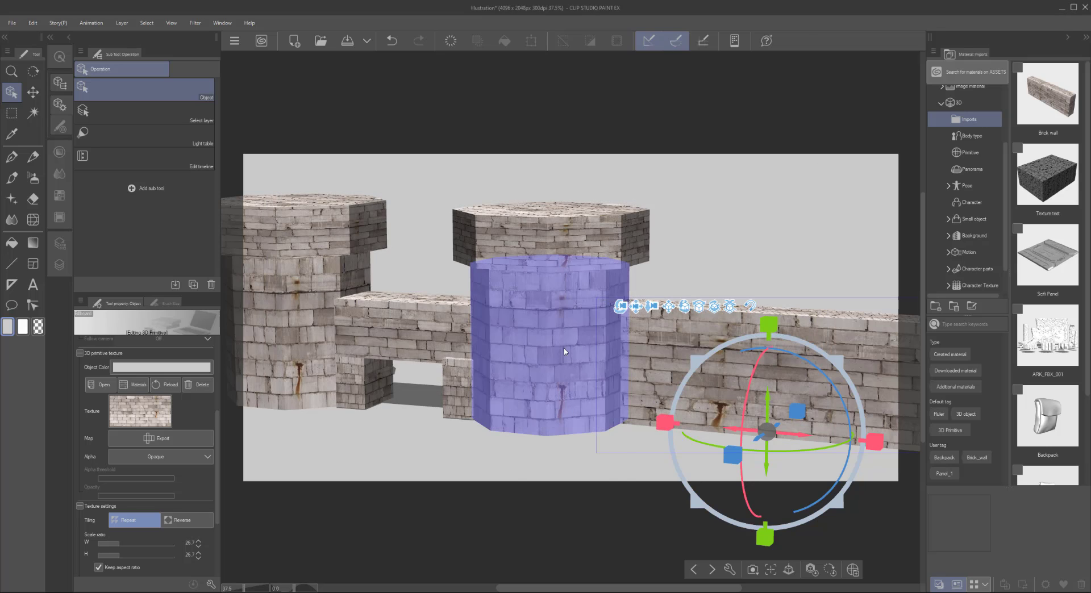
# Register the body of the tower beside the side wall as material "Brick Tower 1" in the Imports folder under 3D
pyautogui.click(565, 352)
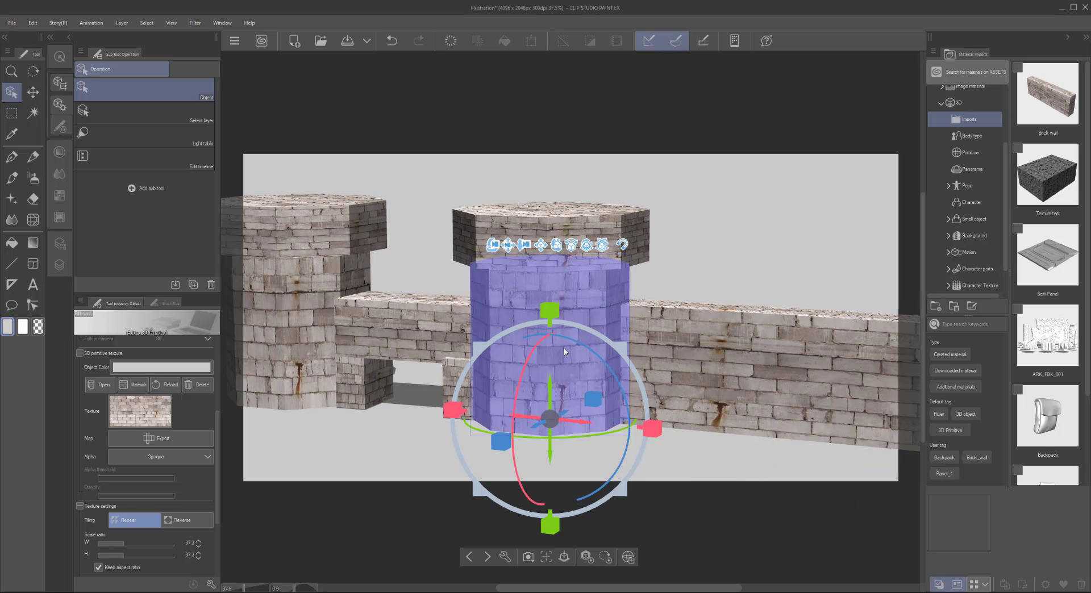
pyautogui.click(629, 557)
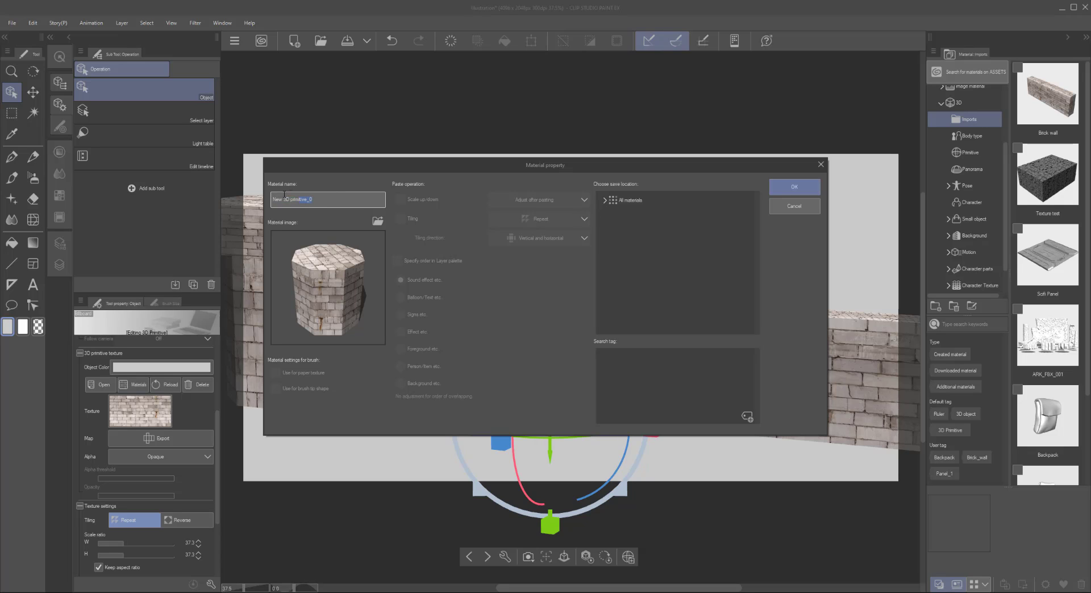
pyautogui.moveTo(284, 194); pyautogui.dragTo(260, 200)
pyautogui.write('Brick Tower 1')
pyautogui.click(605, 200)
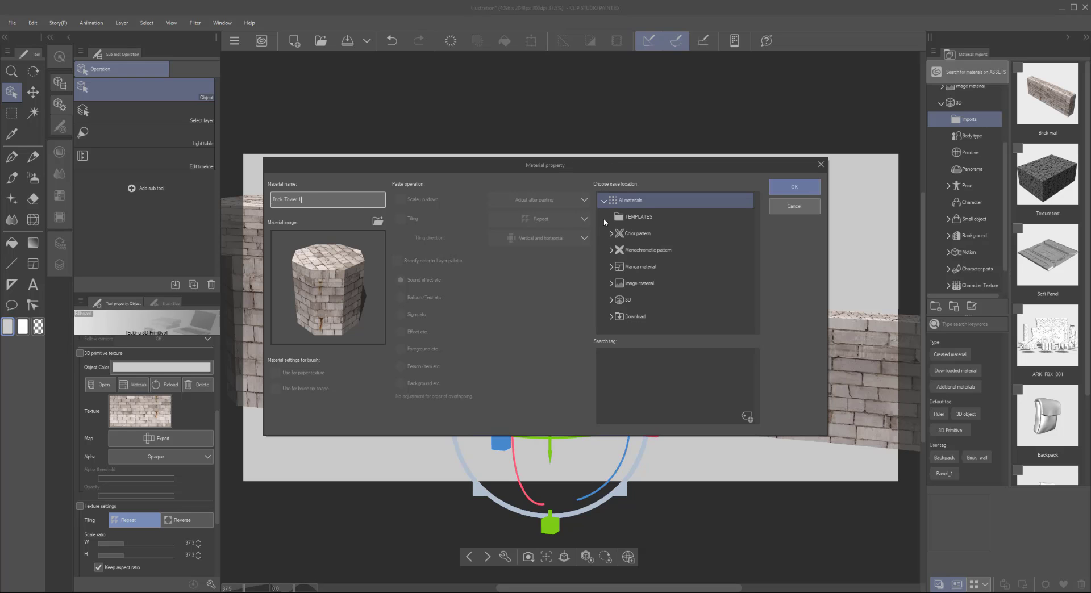
pyautogui.click(612, 300)
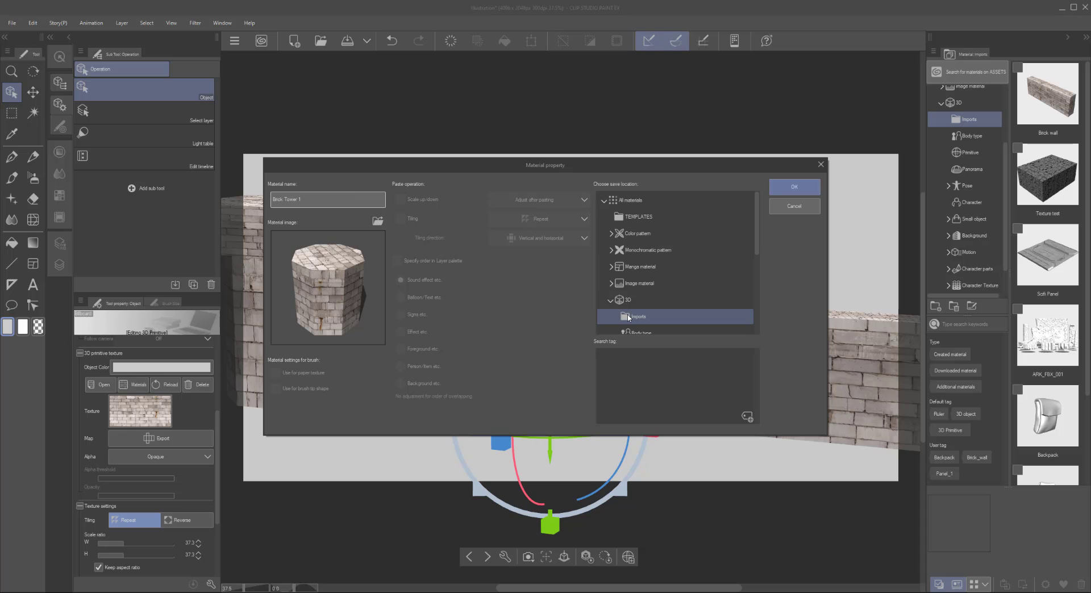
pyautogui.click(629, 316)
pyautogui.click(794, 187)
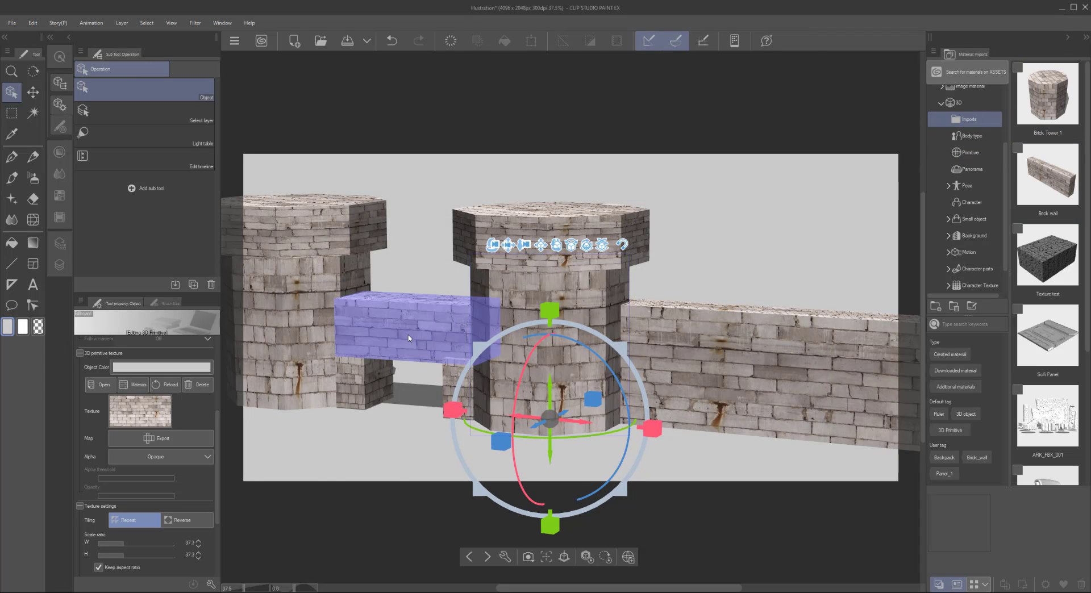
pyautogui.click(373, 384)
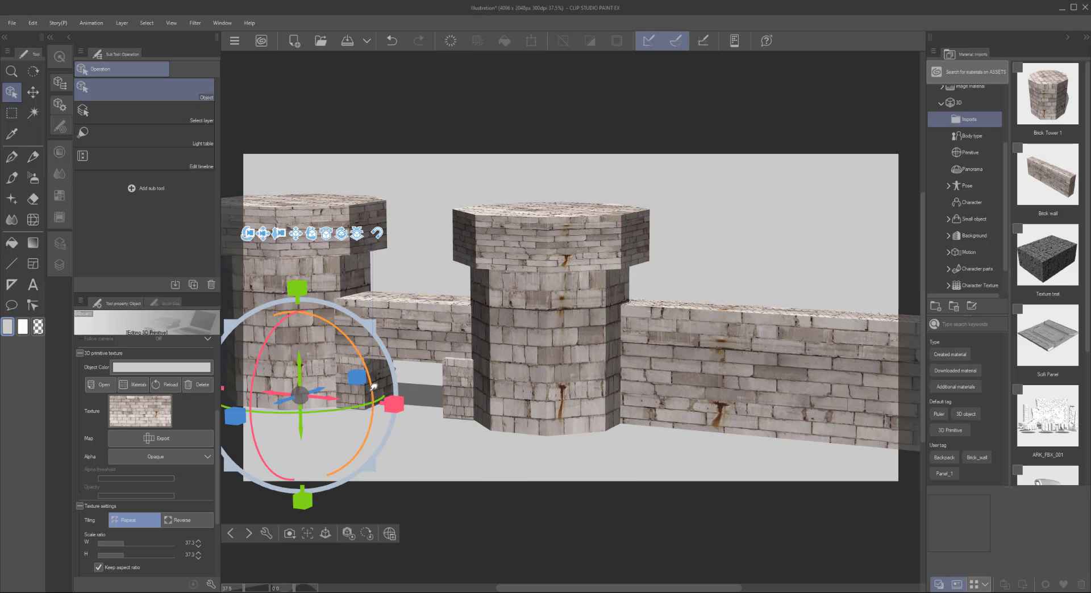
pyautogui.click(371, 390)
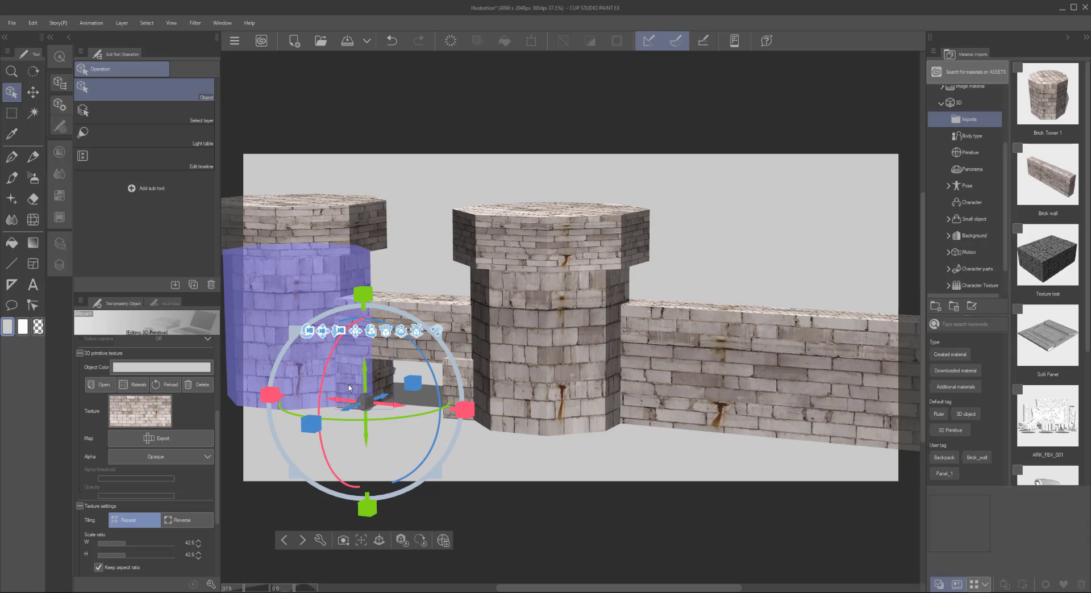
pyautogui.click(349, 388)
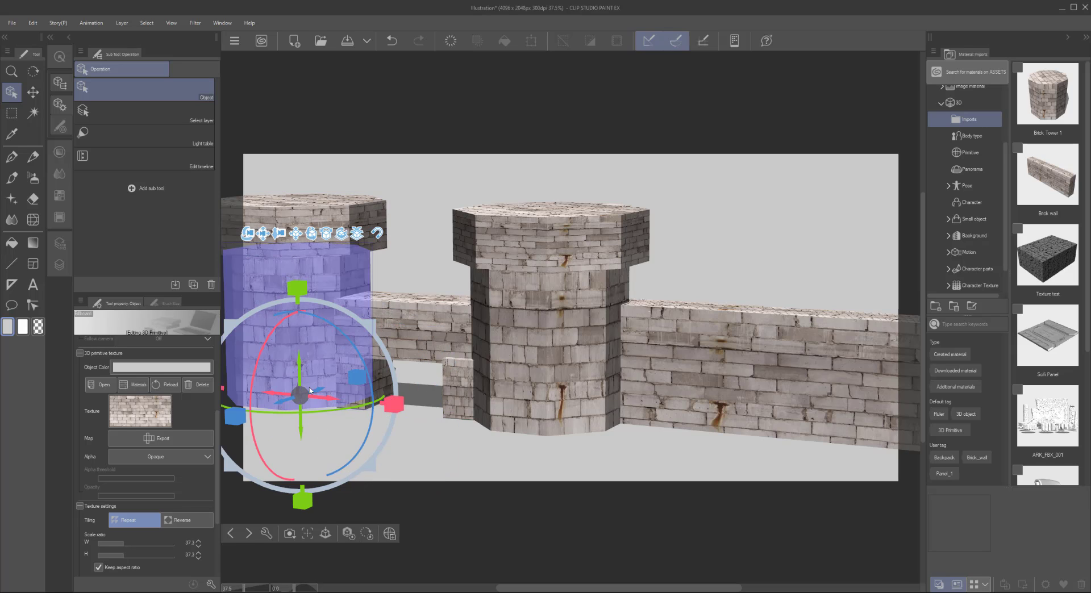
pyautogui.click(390, 534)
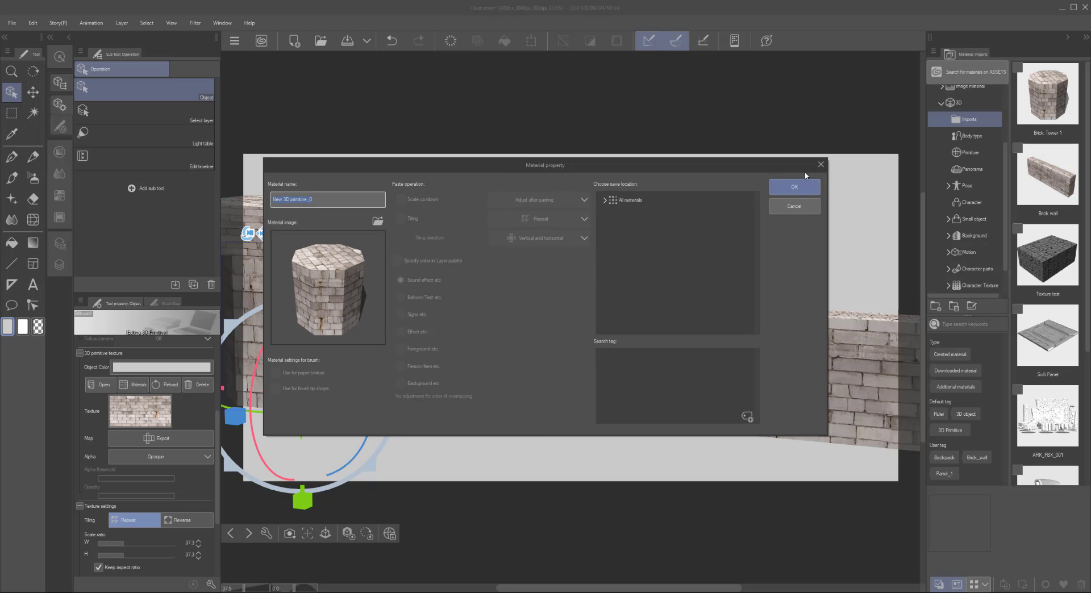
pyautogui.click(822, 165)
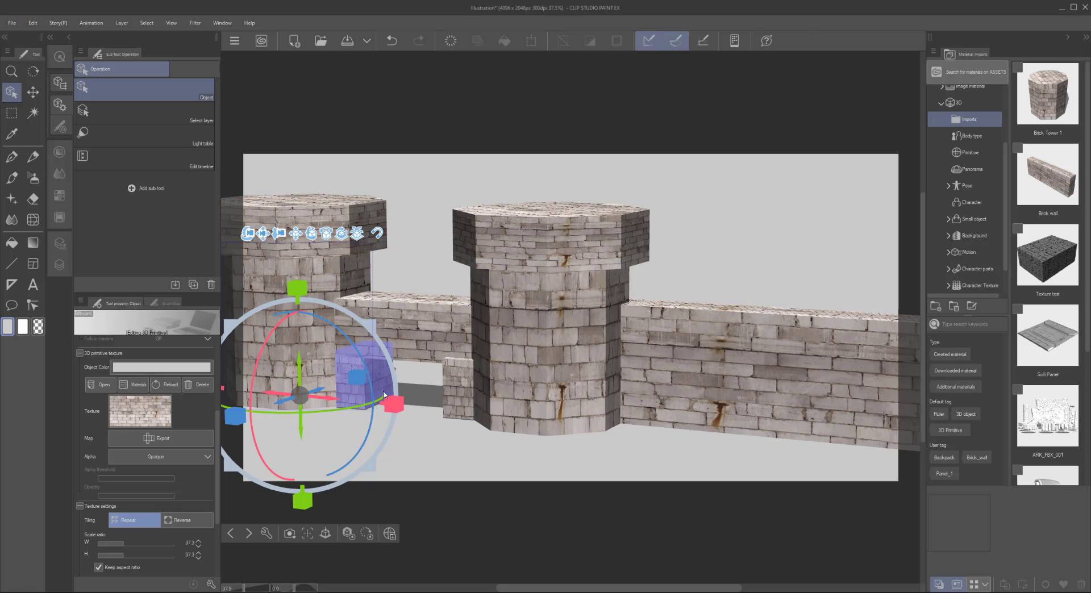
# Register the small pillar under the lintel, beside the nearer tower, as material "Brick wall small" in the Imports folder under 3D
pyautogui.click(455, 388)
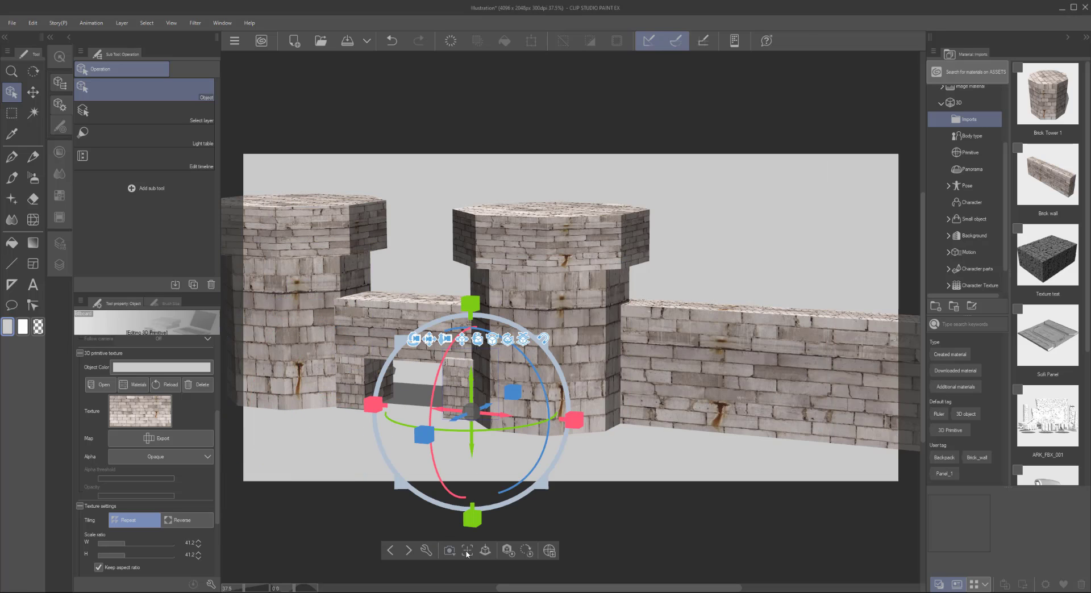
pyautogui.click(549, 551)
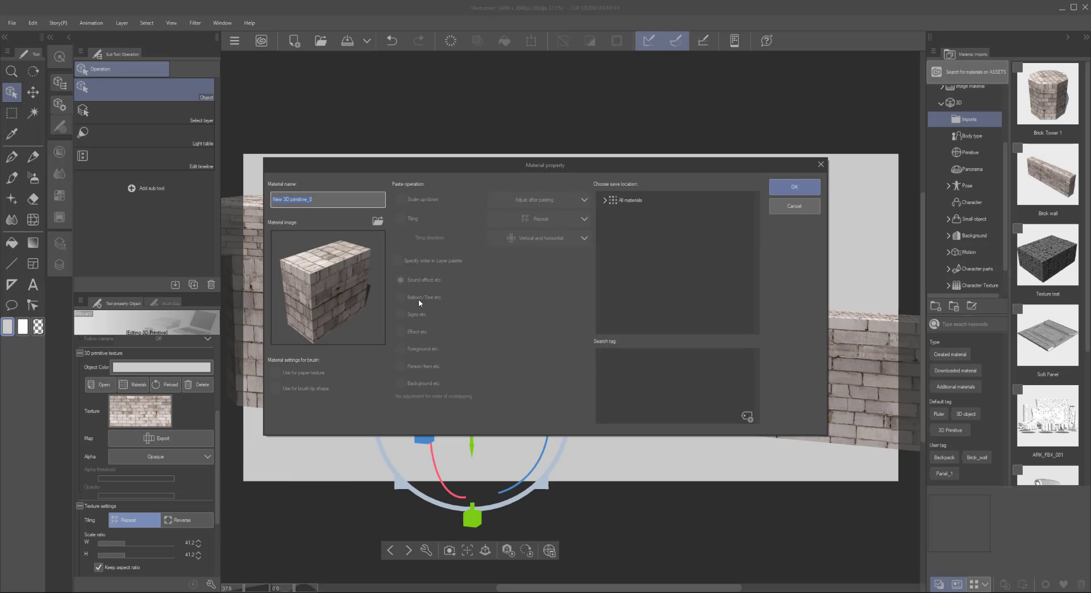
pyautogui.moveTo(297, 199); pyautogui.dragTo(270, 204)
pyautogui.write('Brick wall small')
pyautogui.press('Return')
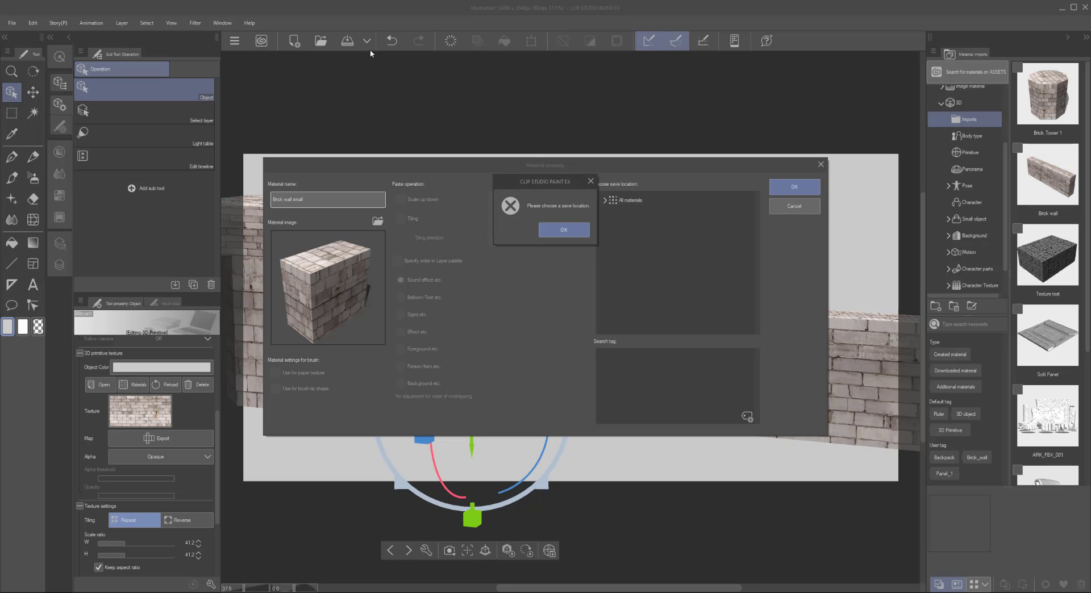
pyautogui.click(563, 229)
pyautogui.click(607, 200)
pyautogui.click(606, 200)
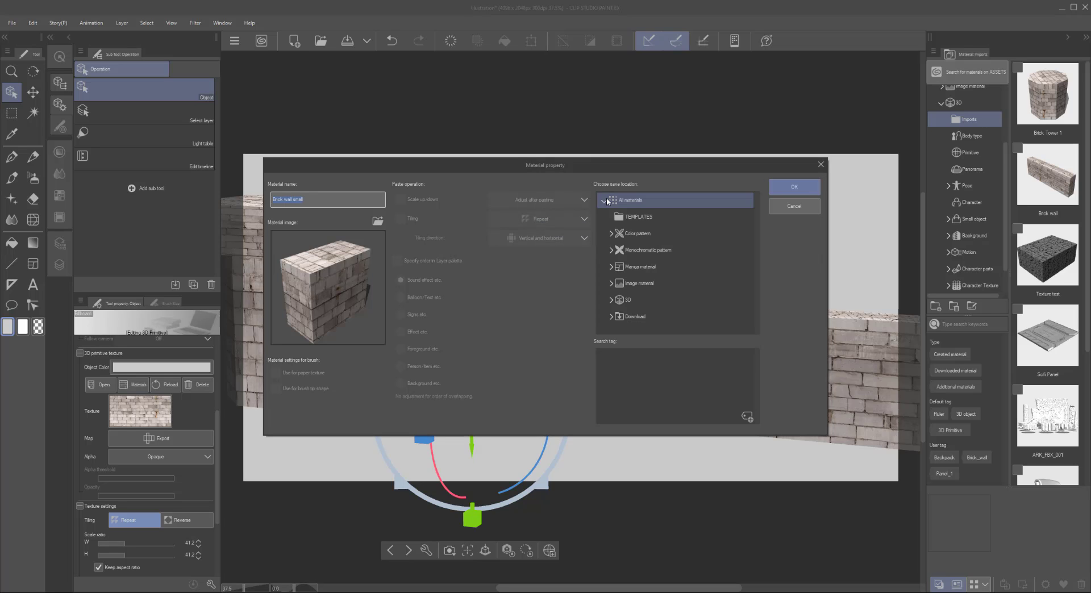
pyautogui.click(611, 300)
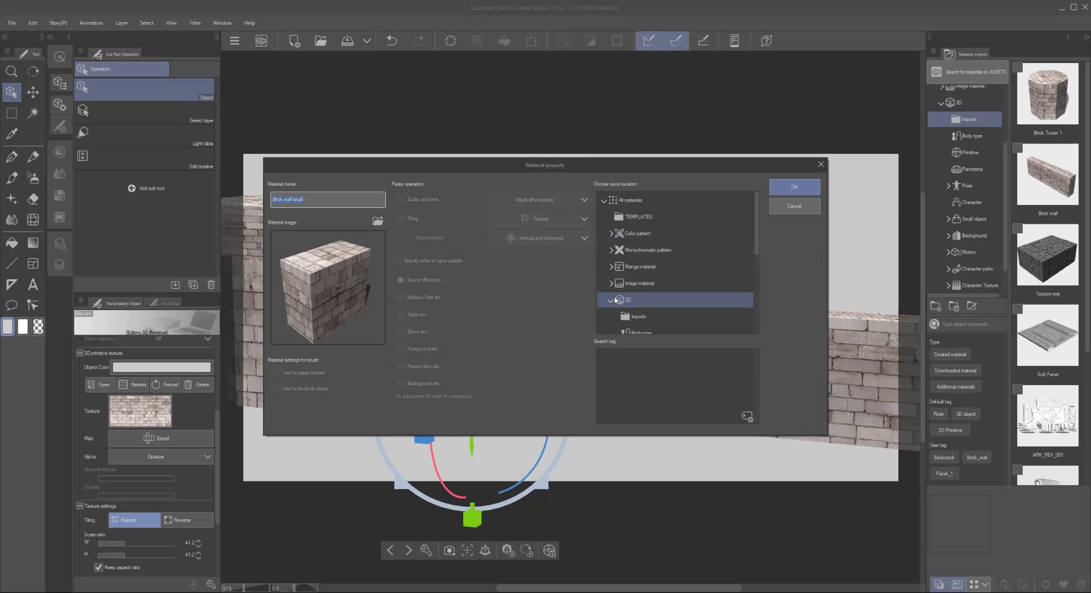
pyautogui.click(638, 316)
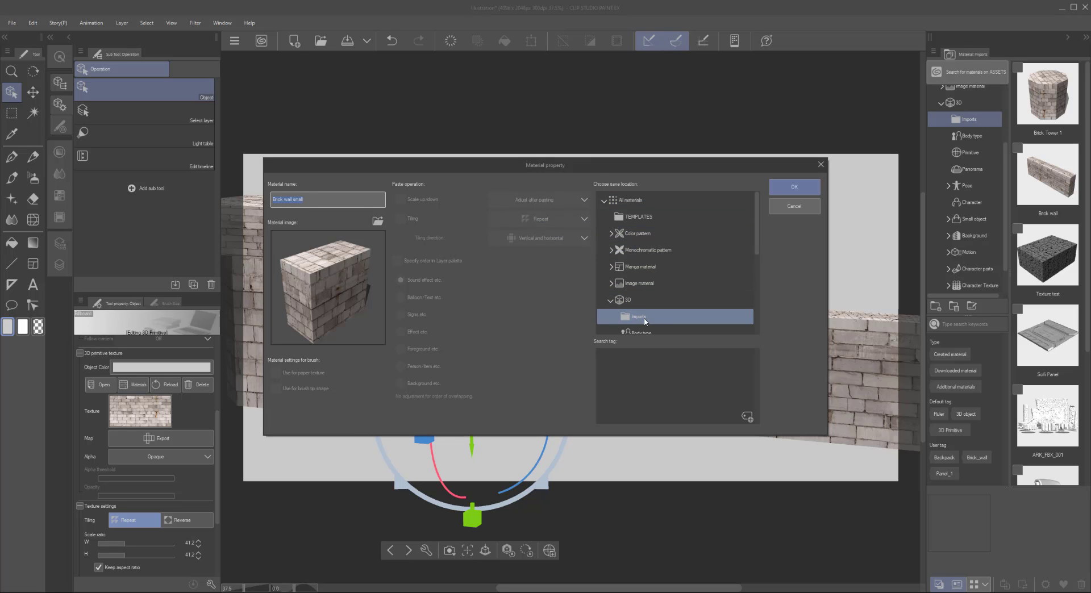
pyautogui.click(795, 187)
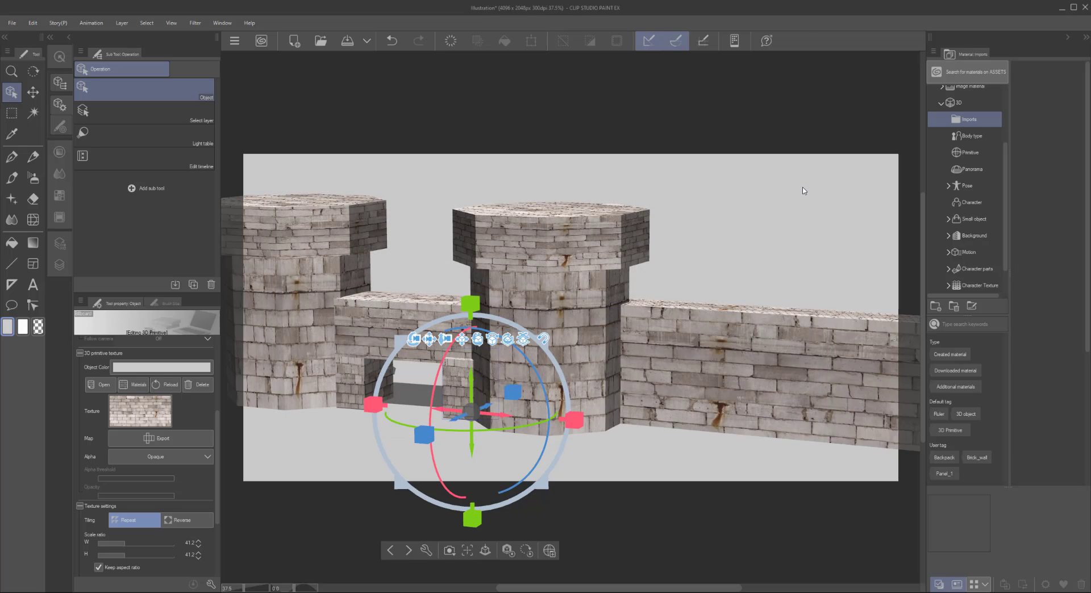
# Register the lintel between the towers as material "Brick Medium" in the Imports folder under 3D
pyautogui.click(414, 321)
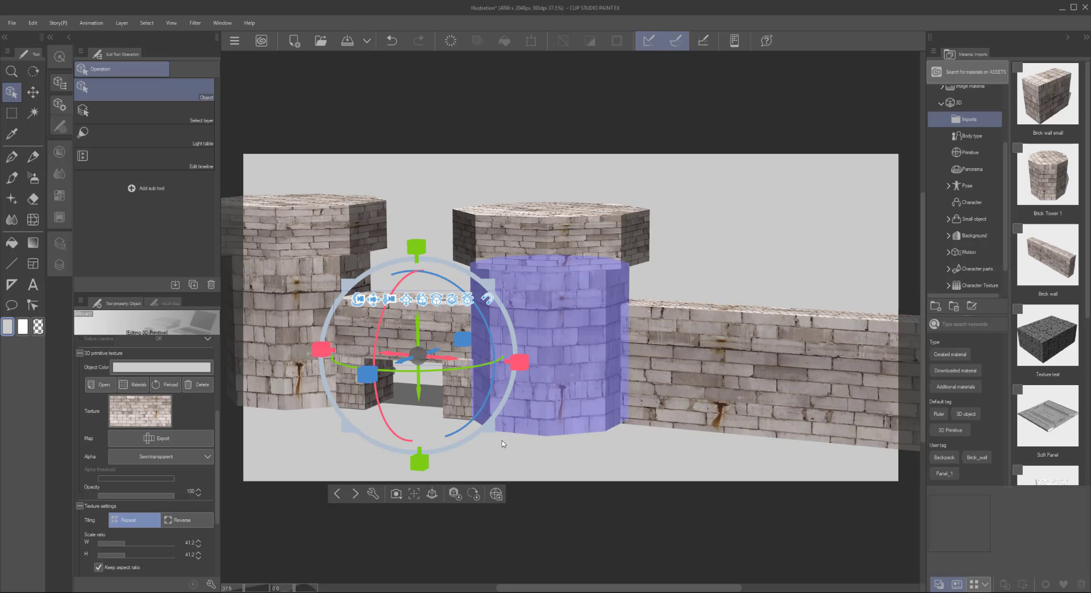
pyautogui.click(496, 493)
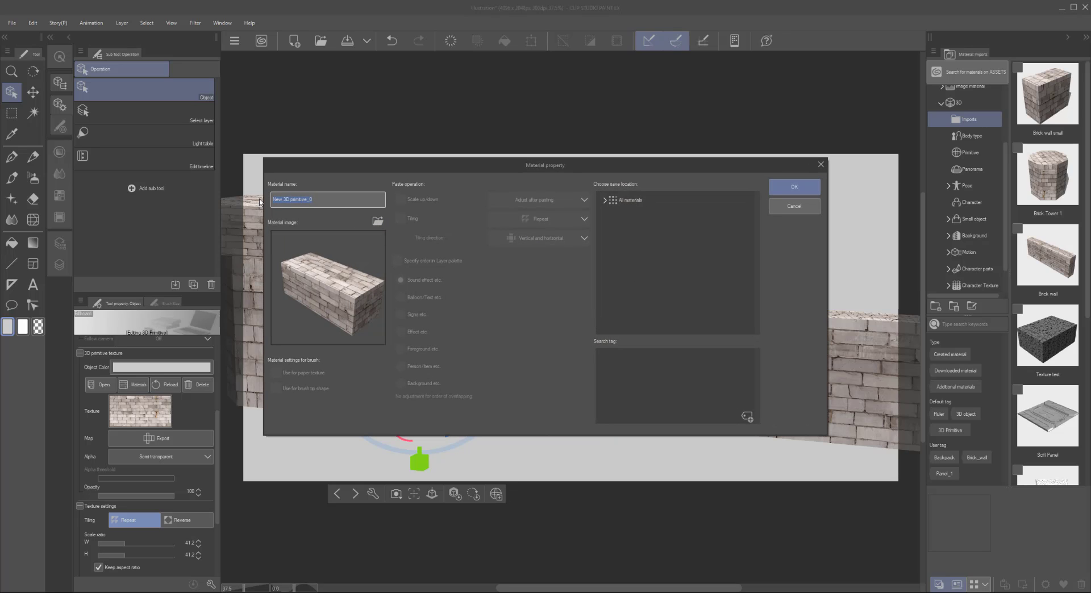
pyautogui.write('Brick Medium')
pyautogui.click(605, 201)
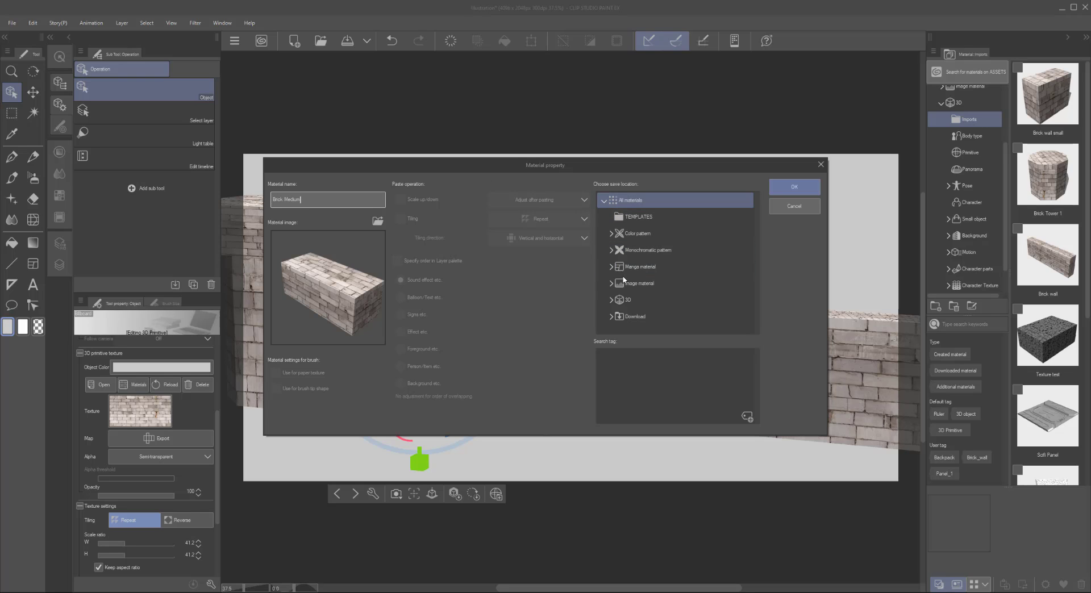
pyautogui.click(612, 300)
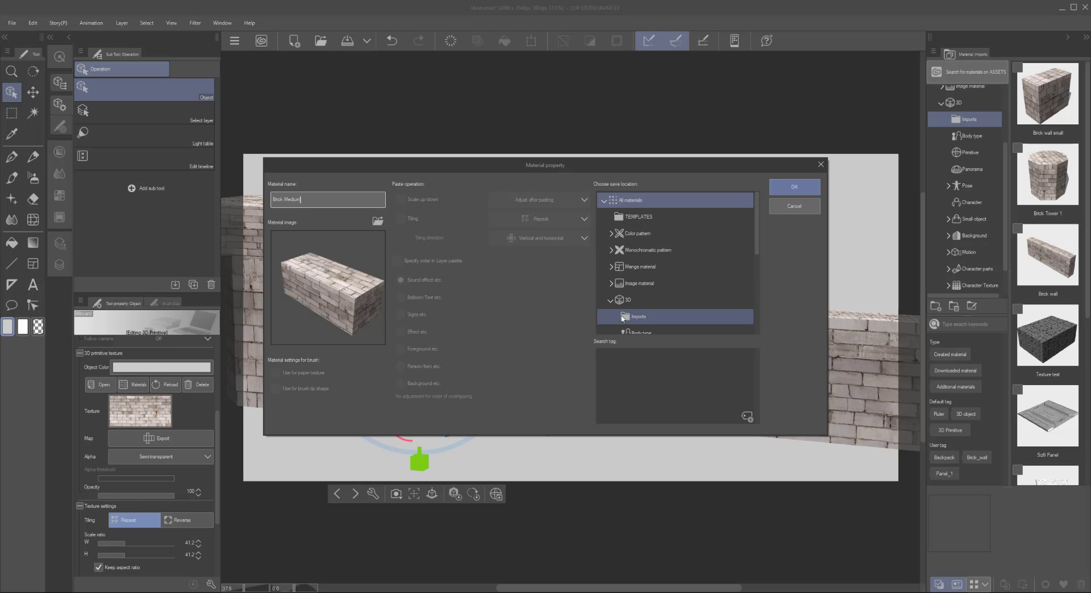
pyautogui.click(623, 317)
pyautogui.click(794, 188)
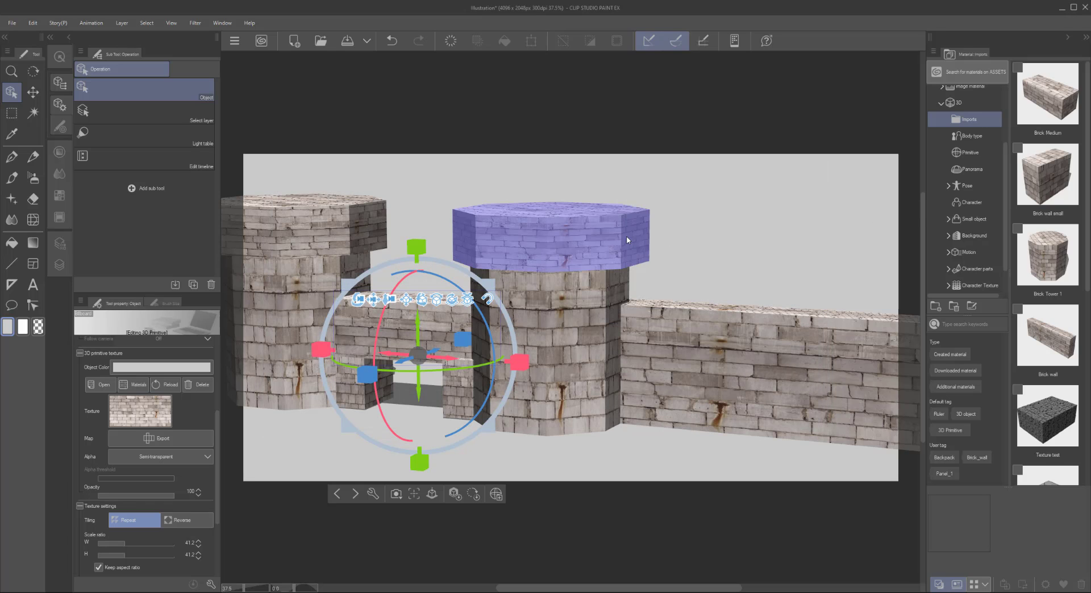
# Register the wide cap of the tower beside the side wall as material "Brick Battlement" in the Imports folder under 3D
pyautogui.click(628, 240)
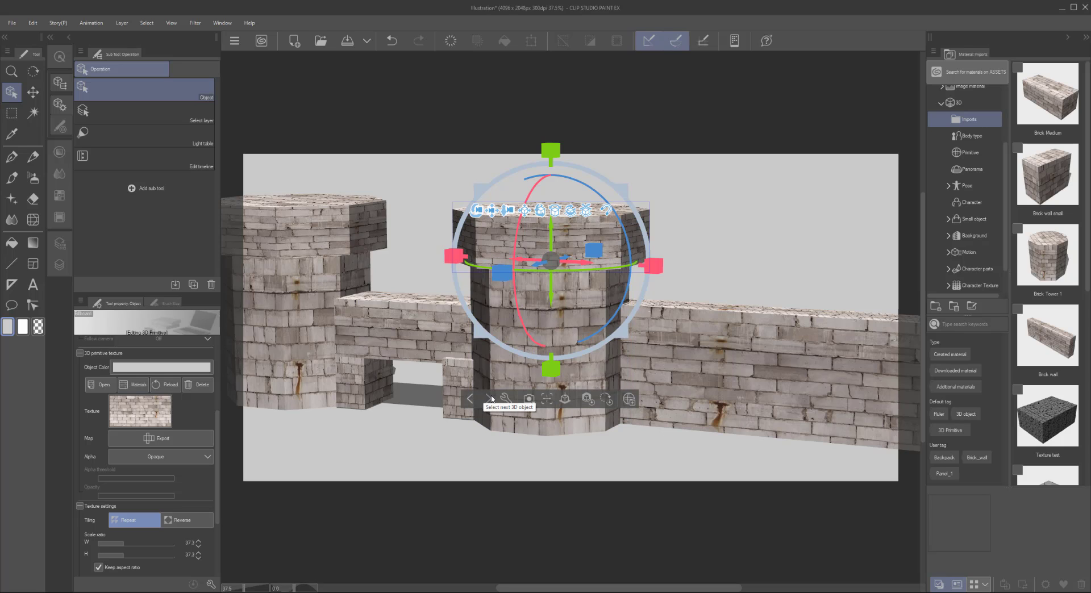
pyautogui.click(628, 399)
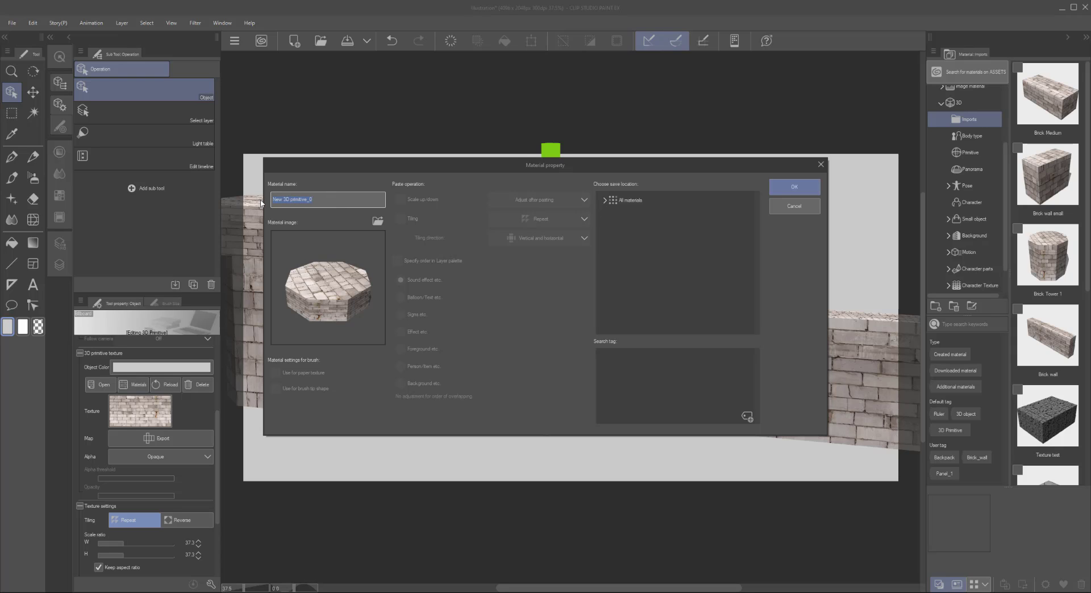
pyautogui.write('Brick Battlement')
pyautogui.click(605, 203)
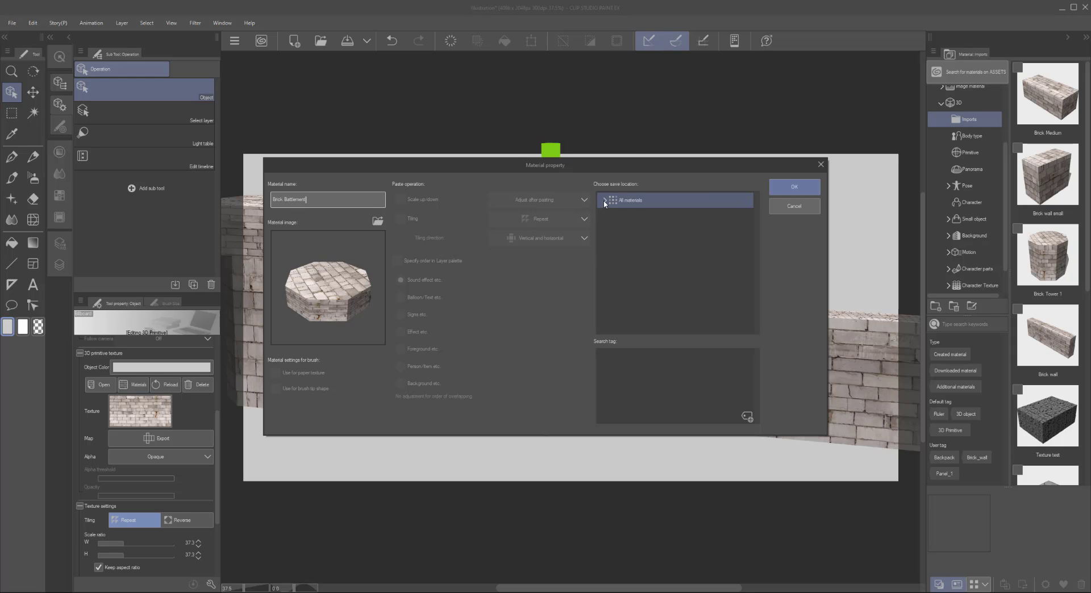
pyautogui.click(605, 201)
pyautogui.click(614, 221)
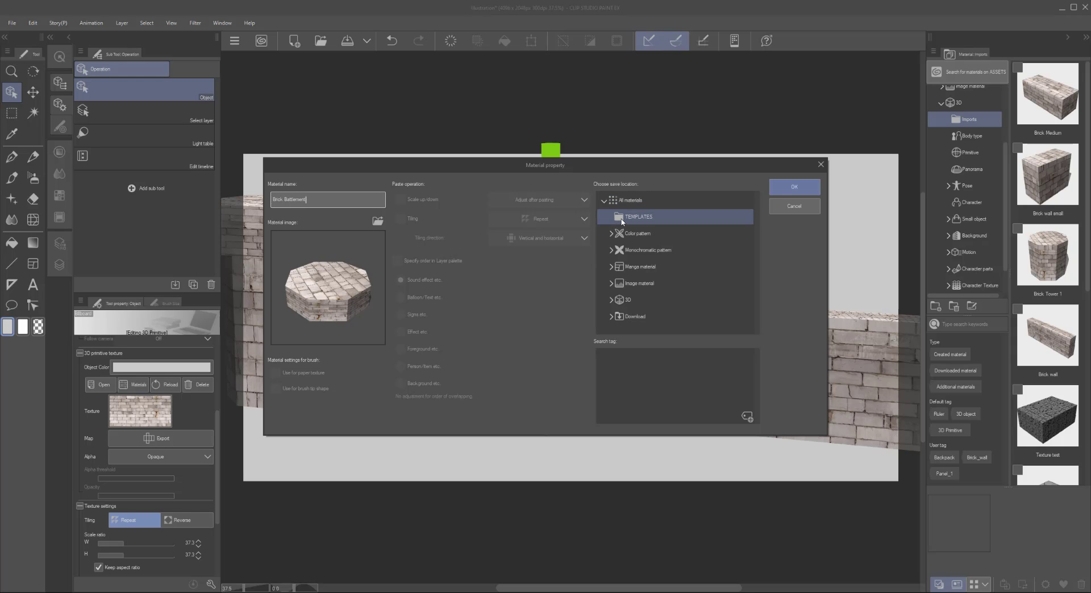
pyautogui.click(619, 300)
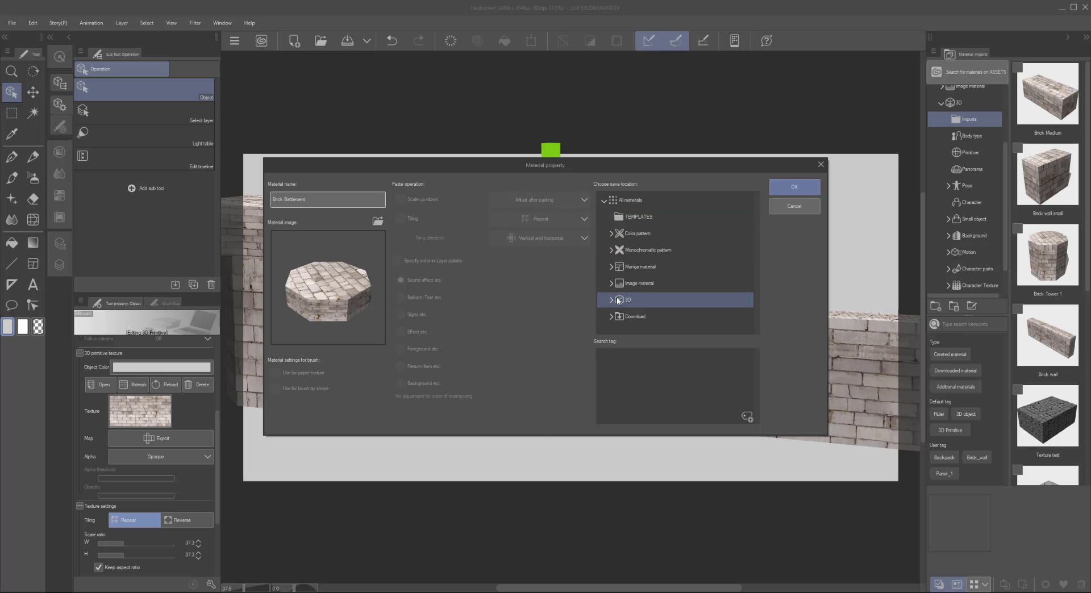
pyautogui.click(611, 299)
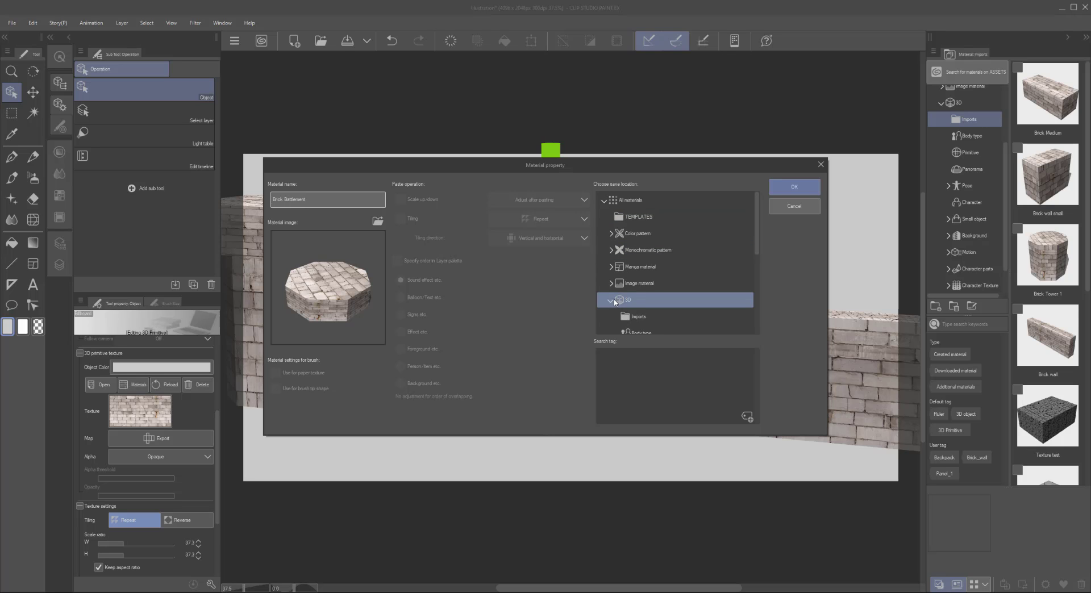
pyautogui.click(636, 317)
pyautogui.click(794, 187)
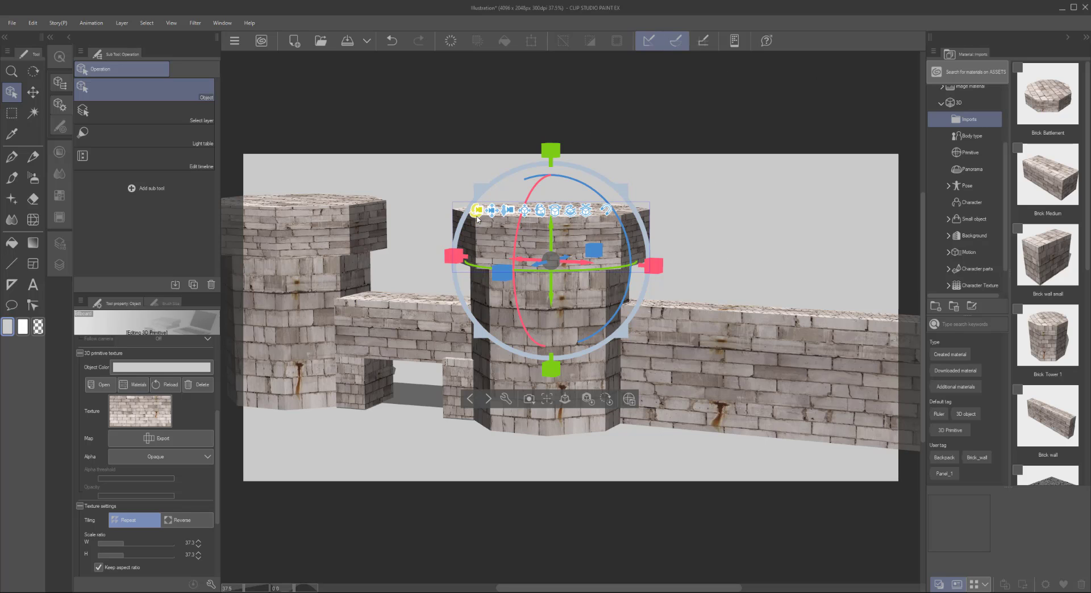
# Add a Brick Medium block to the scene and move it against the front of the side wall near its free end
pyautogui.moveTo(483, 218); pyautogui.dragTo(505, 192)
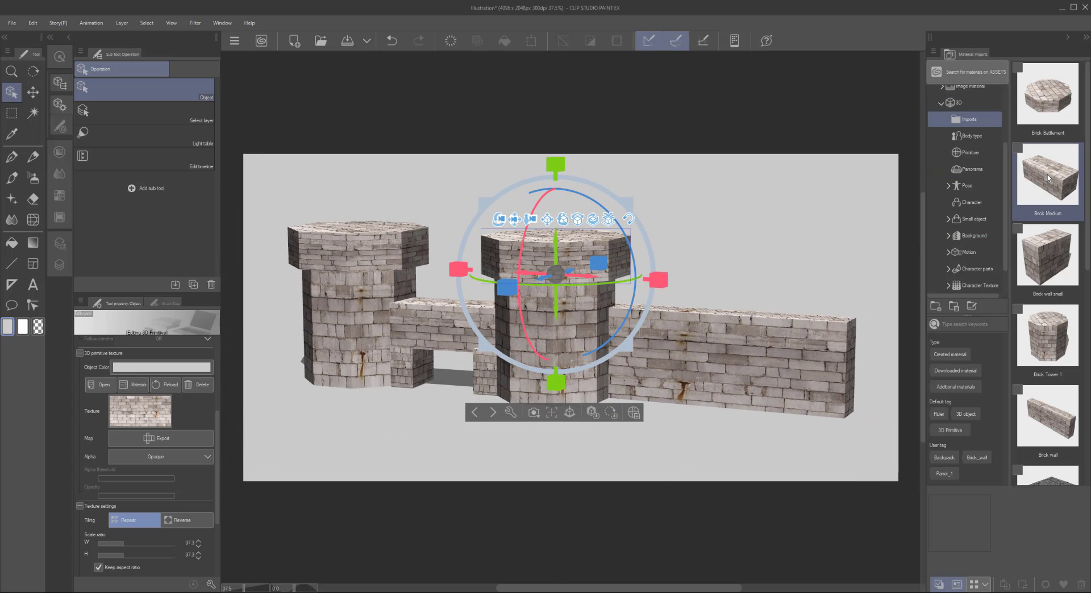
pyautogui.moveTo(1049, 177); pyautogui.dragTo(713, 449)
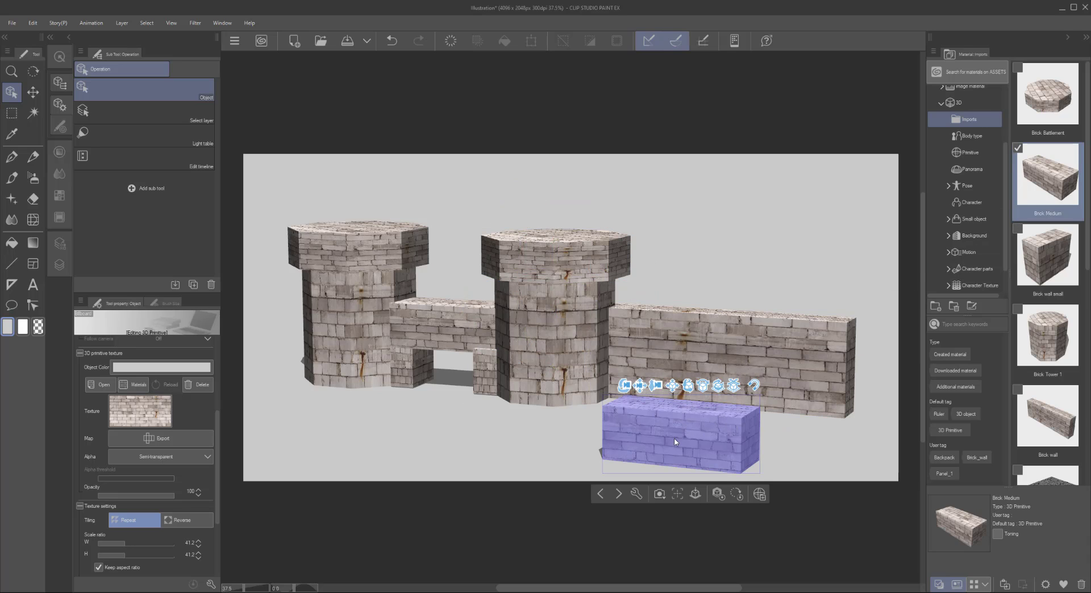
pyautogui.moveTo(624, 386); pyautogui.dragTo(392, 386)
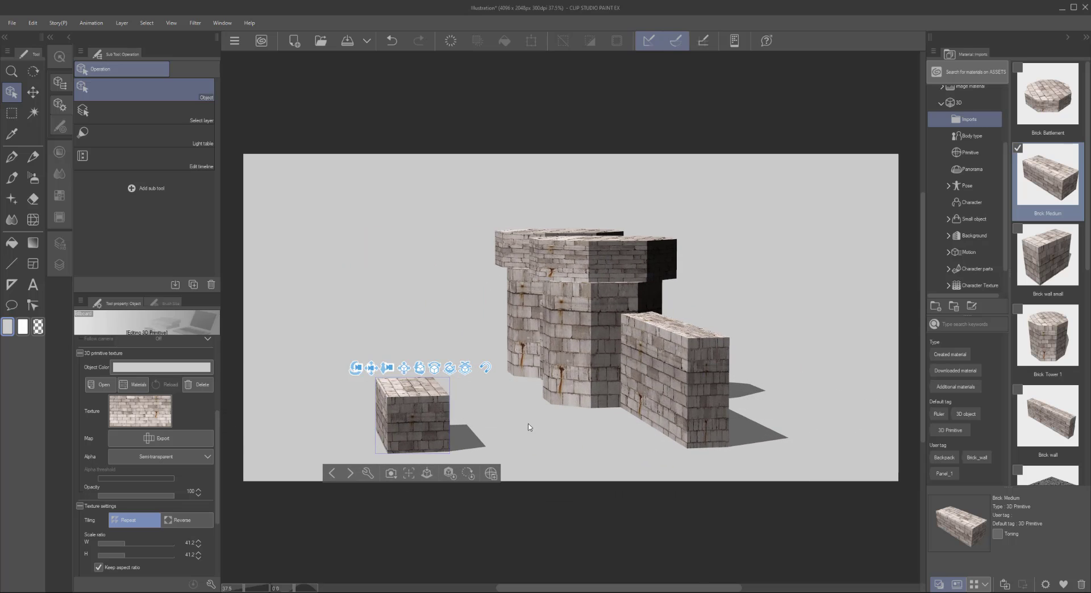
pyautogui.click(425, 414)
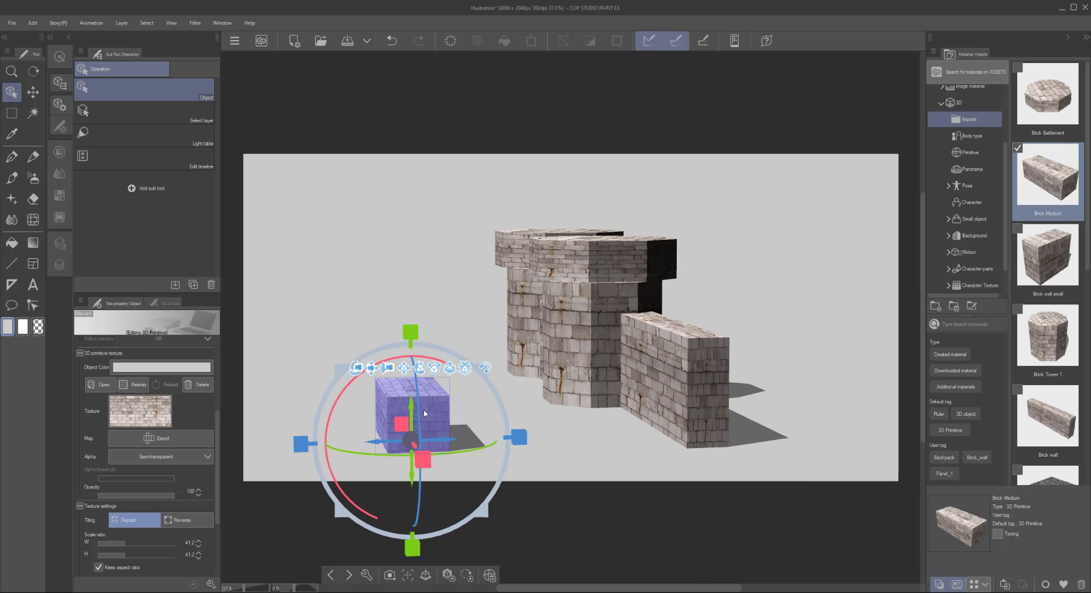
pyautogui.moveTo(446, 429); pyautogui.dragTo(715, 417)
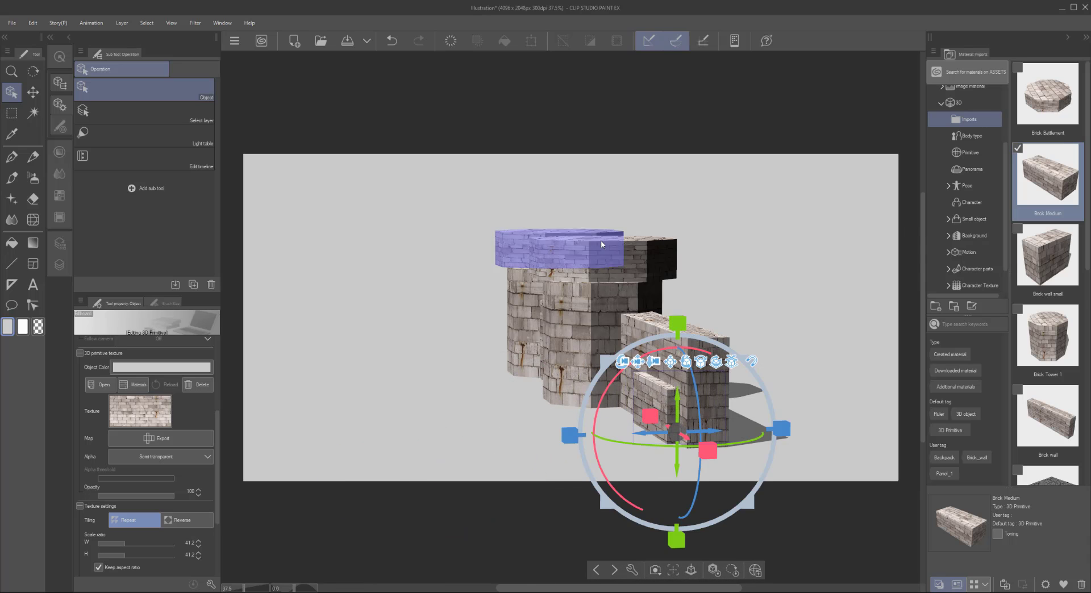
# Add a Brick Tower 1 to the scene and move it to the free end of the side wall
pyautogui.moveTo(1048, 337); pyautogui.dragTo(714, 455)
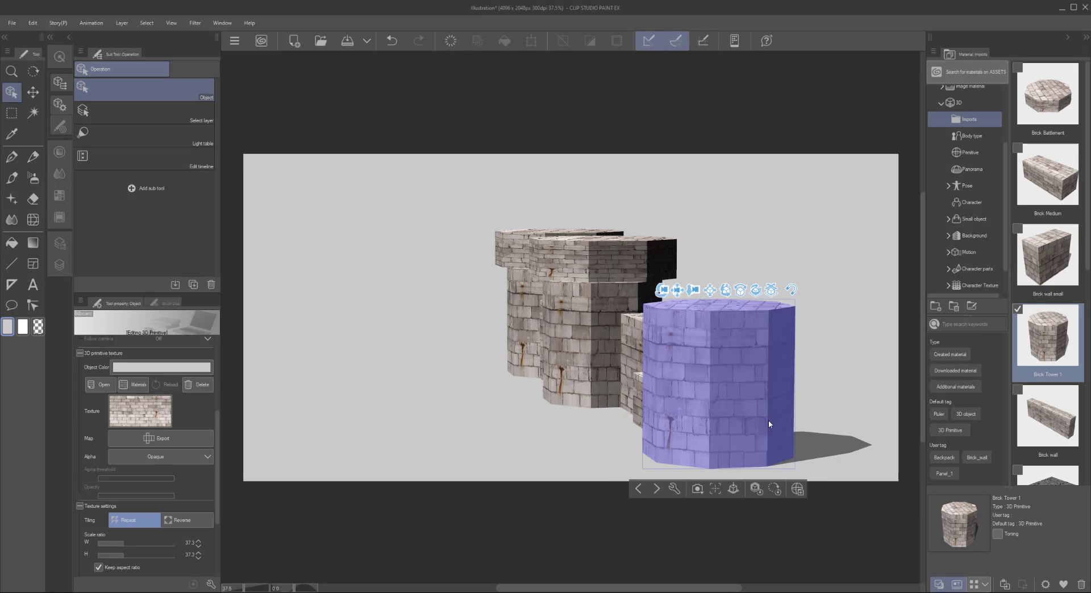
pyautogui.moveTo(662, 290); pyautogui.dragTo(792, 289)
pyautogui.click(864, 345)
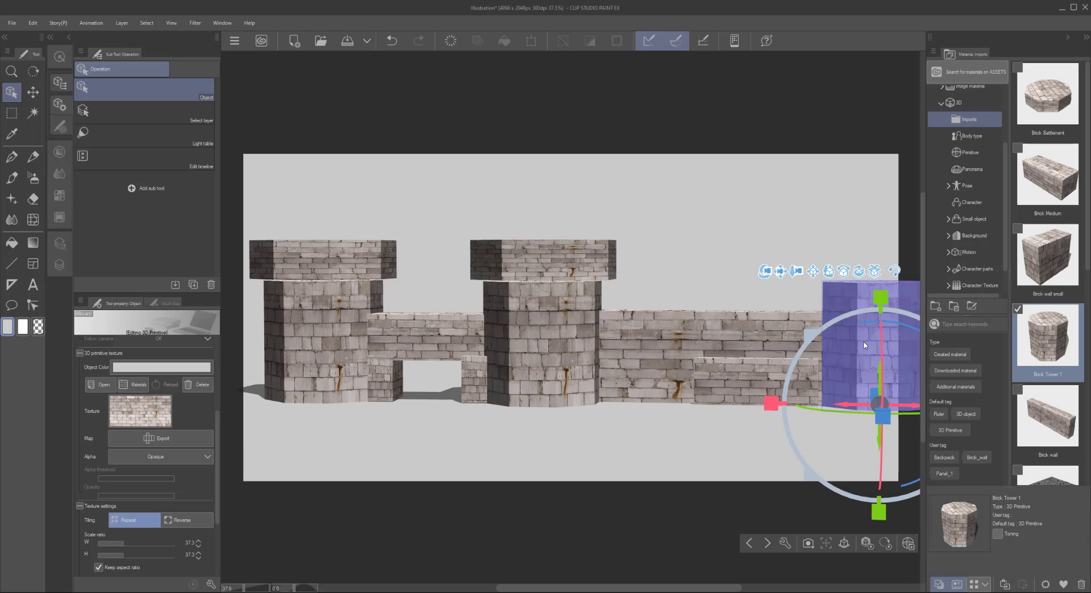
pyautogui.moveTo(851, 405); pyautogui.dragTo(773, 405)
# Add a Brick Battlement above the new end tower and raise it to sit as the tower's cap
pyautogui.moveTo(1048, 94); pyautogui.dragTo(802, 255)
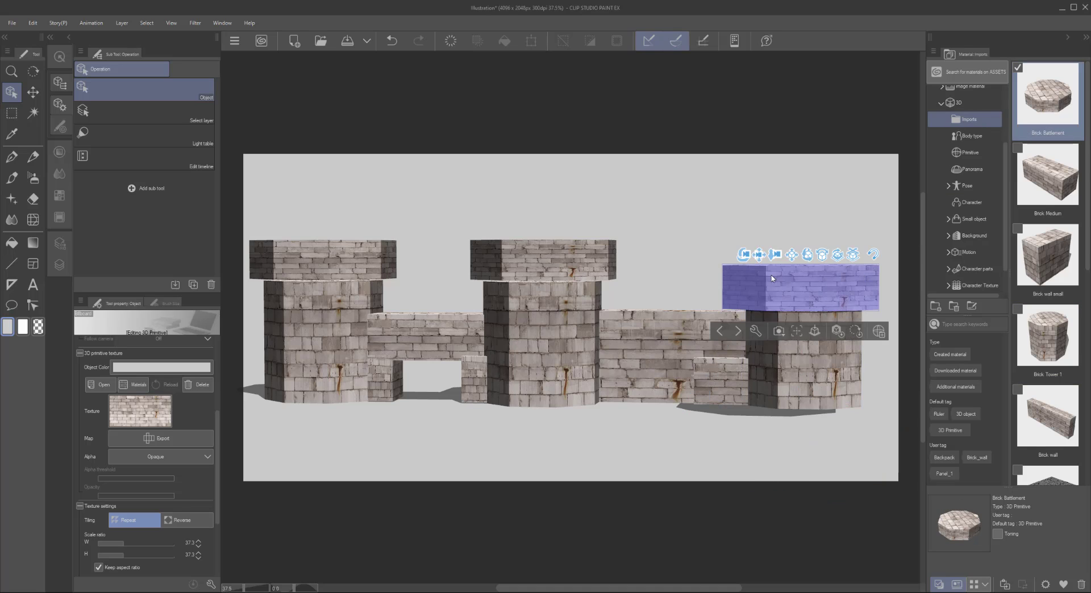
pyautogui.click(778, 279)
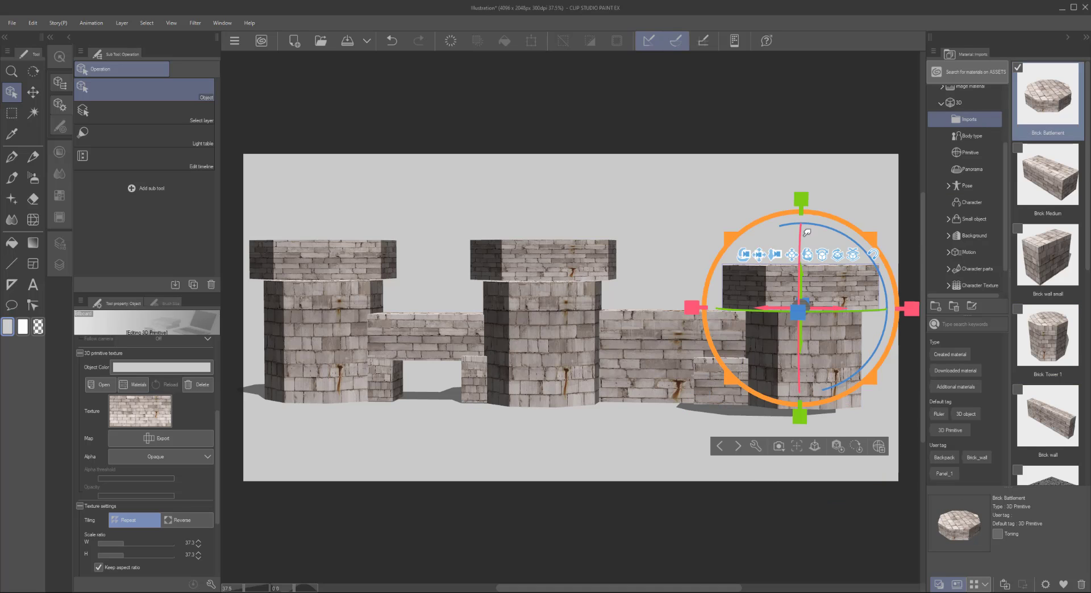
pyautogui.moveTo(804, 274); pyautogui.dragTo(807, 256)
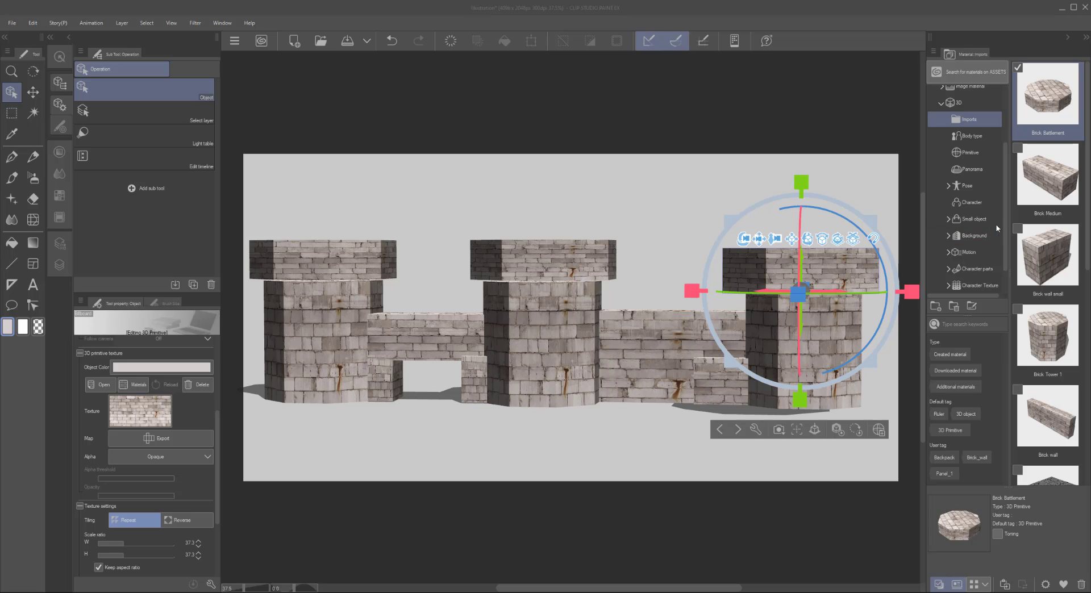
# Add a Pyramid from the 3D Primitive materials to the scene, in front of the middle tower
pyautogui.click(970, 153)
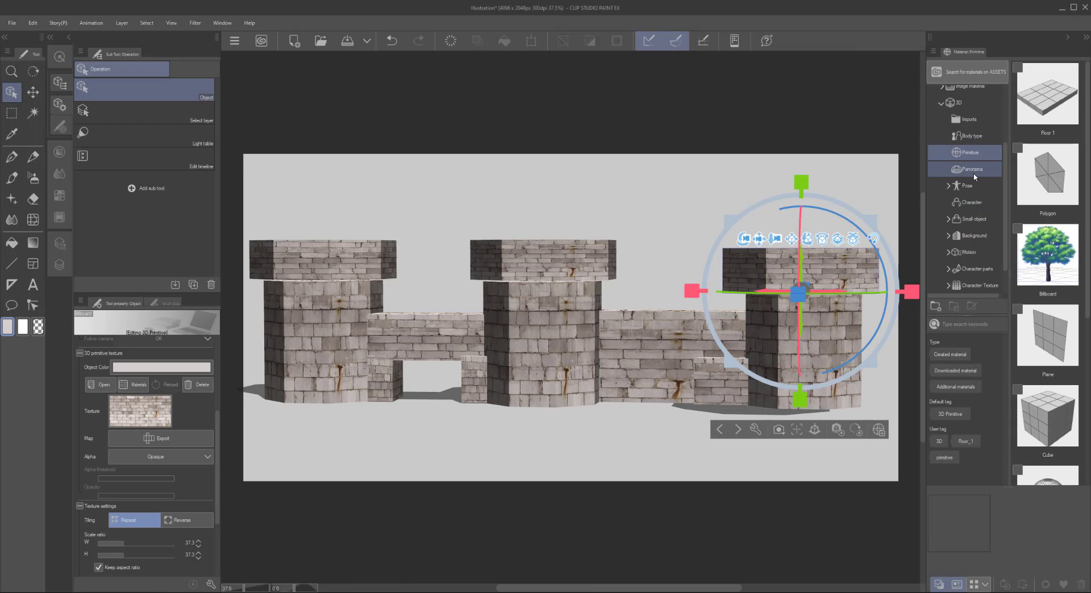
pyautogui.click(974, 174)
pyautogui.click(969, 152)
pyautogui.click(1048, 256)
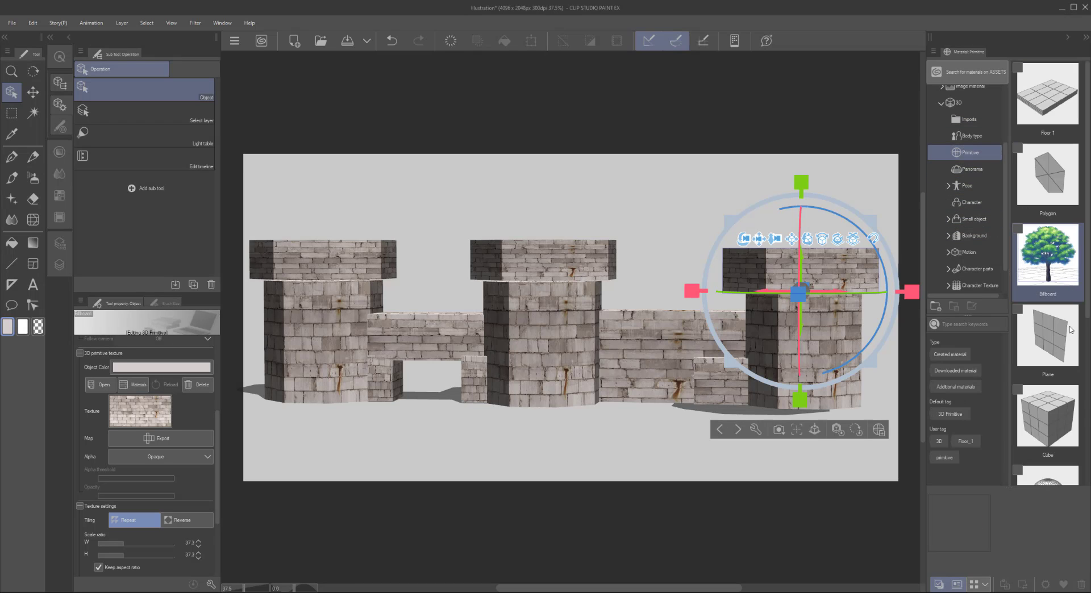
pyautogui.scroll(-5, 1071, 330)
pyautogui.moveTo(1048, 383); pyautogui.dragTo(553, 470)
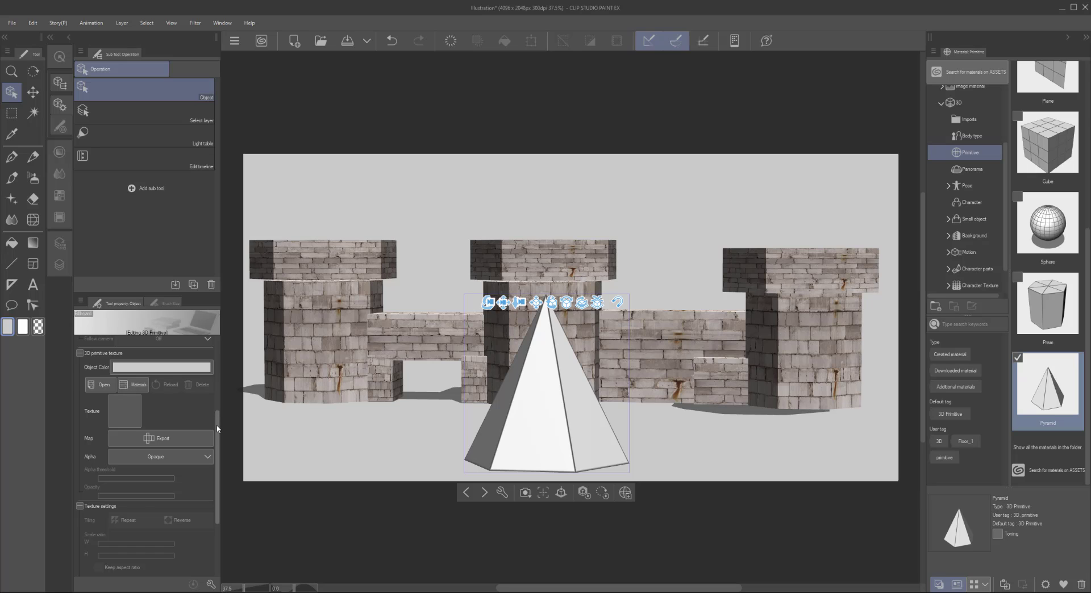
# Set the pyramid's divisions to X 7, Y 5 and Z 4, then delete the pyramid
pyautogui.moveTo(217, 429); pyautogui.dragTo(214, 353)
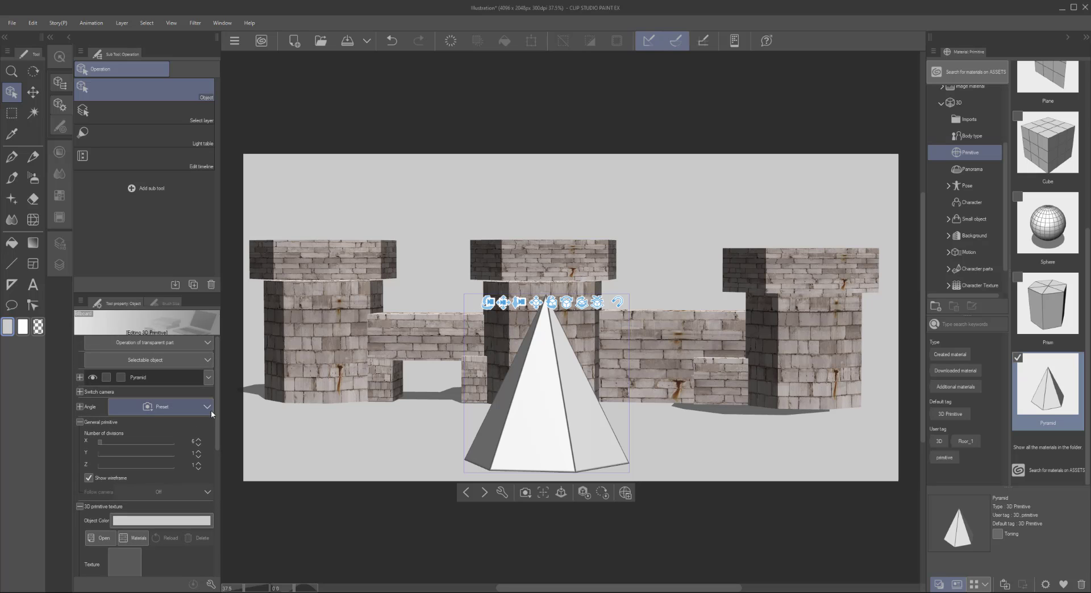
pyautogui.click(198, 444)
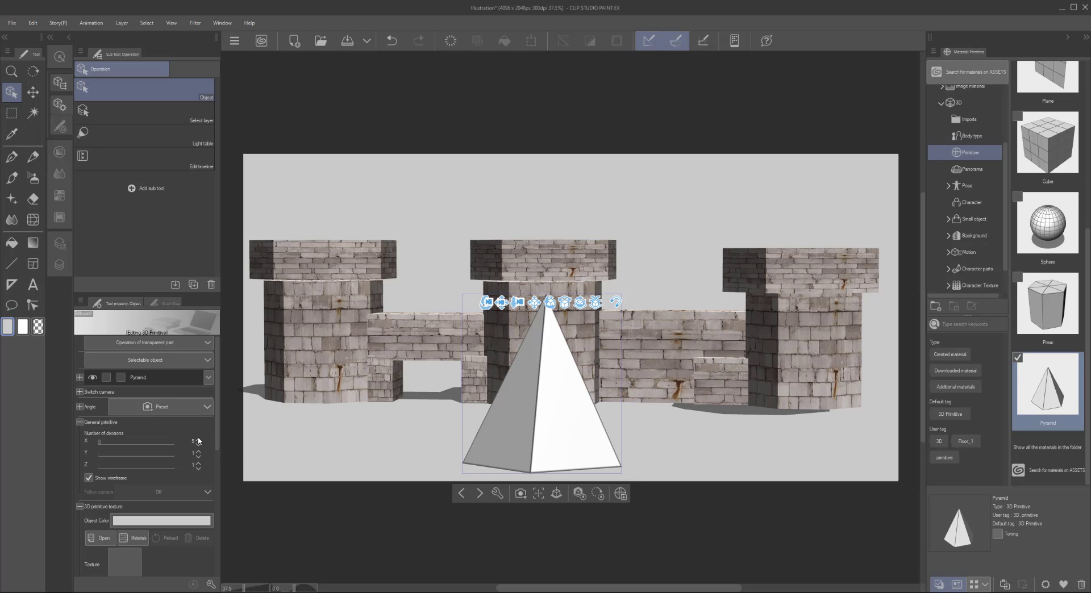
pyautogui.click(198, 439)
pyautogui.click(198, 440)
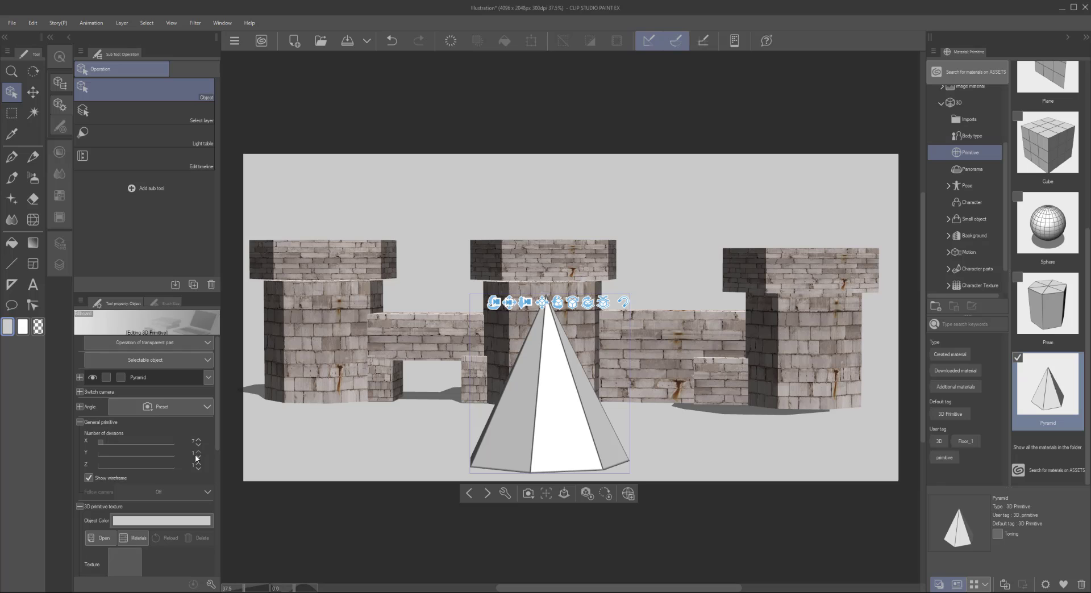
pyautogui.click(198, 451)
pyautogui.click(197, 452)
pyautogui.click(198, 451)
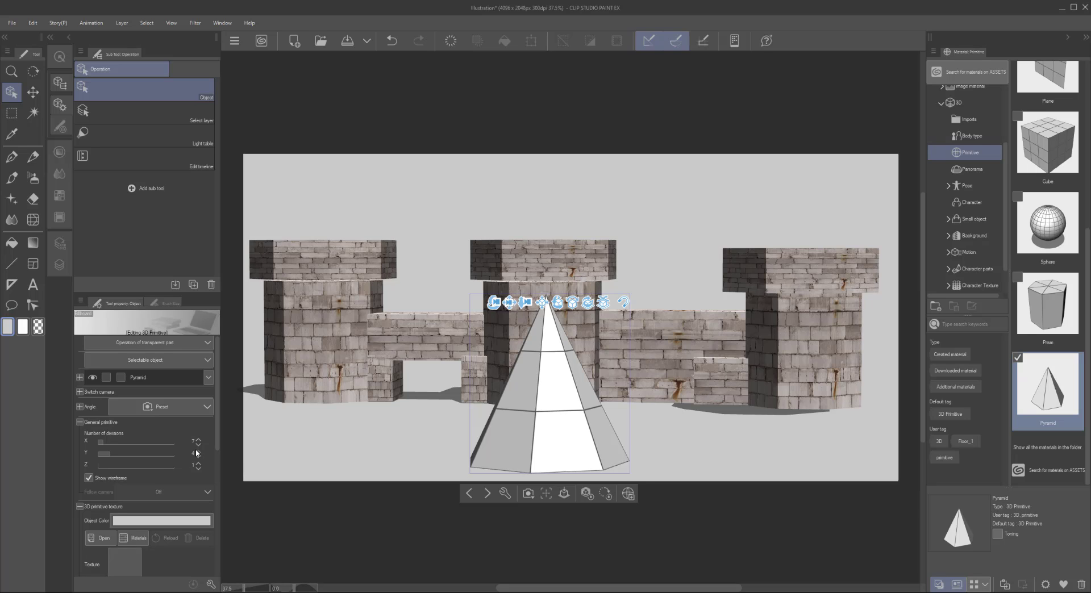
pyautogui.click(198, 451)
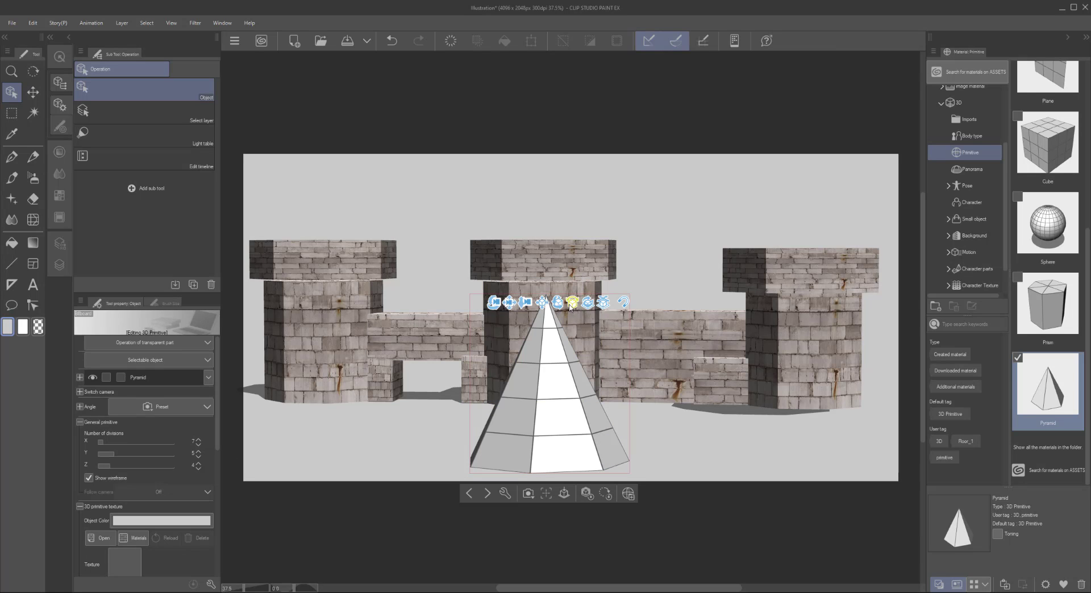
pyautogui.moveTo(570, 307)
pyautogui.mouseDown()
pyautogui.moveTo(566, 231)
pyautogui.moveTo(561, 317)
pyautogui.mouseUp()
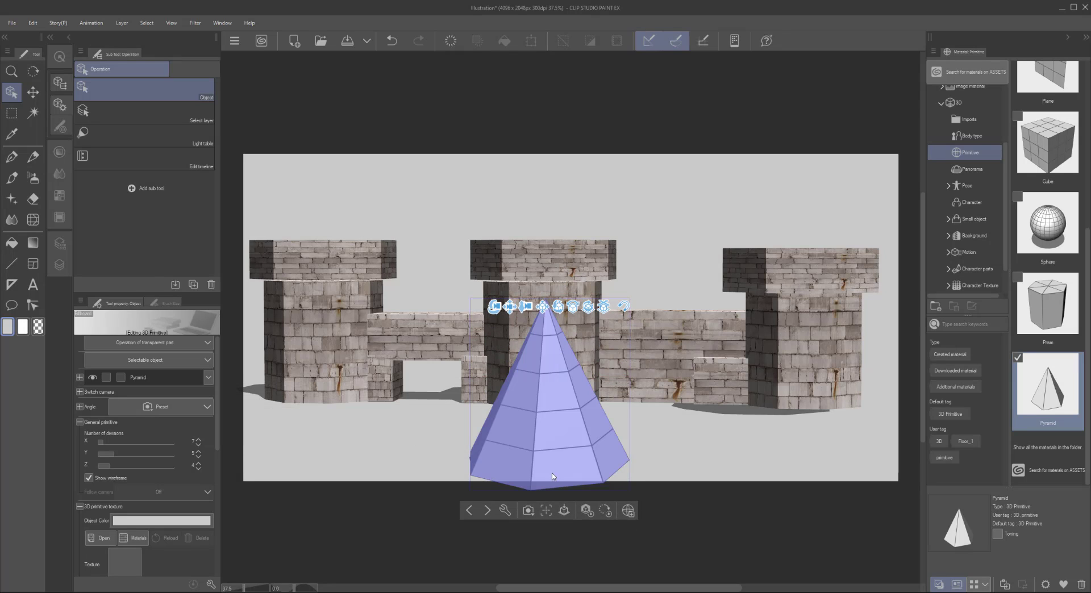
pyautogui.press('Delete')
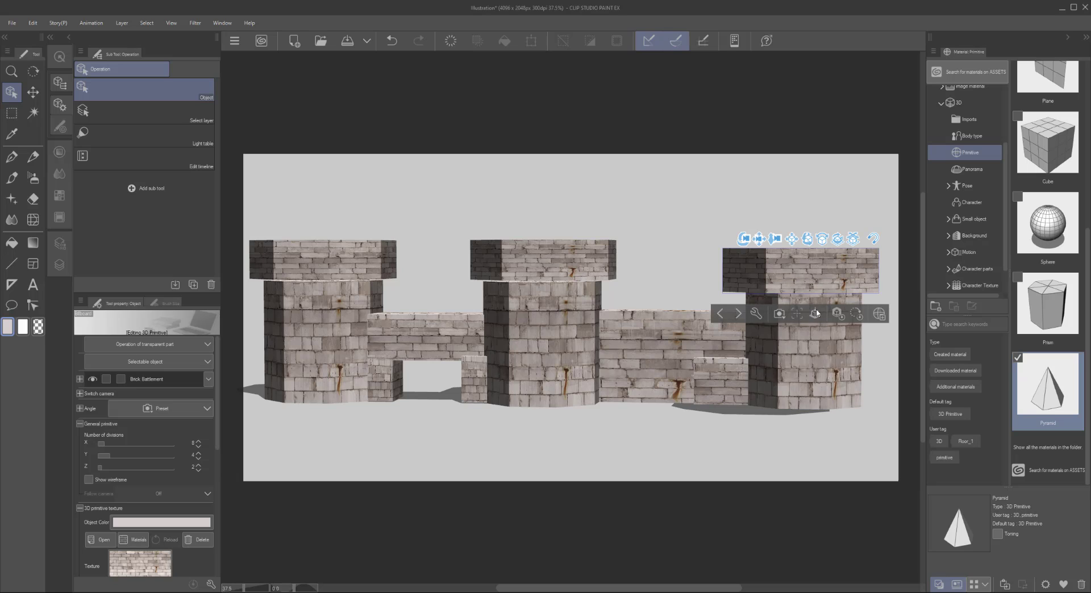
# Add a Plane primitive to the scene and enlarge it to more than twice its size, stretching its height slightly
pyautogui.moveTo(1048, 79); pyautogui.dragTo(543, 441)
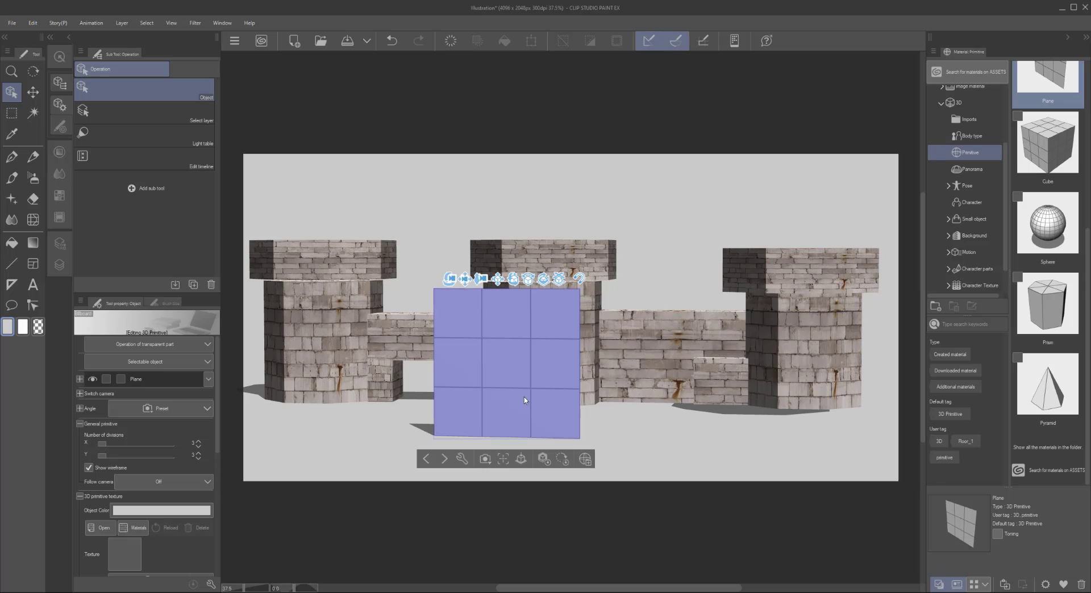
pyautogui.click(503, 395)
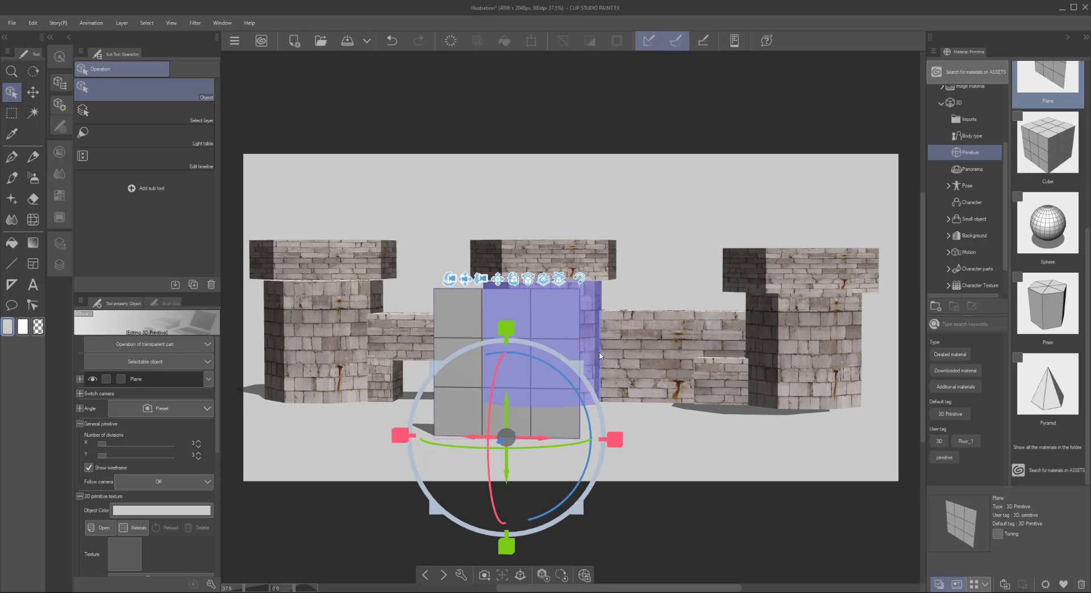
pyautogui.moveTo(583, 360); pyautogui.dragTo(704, 289)
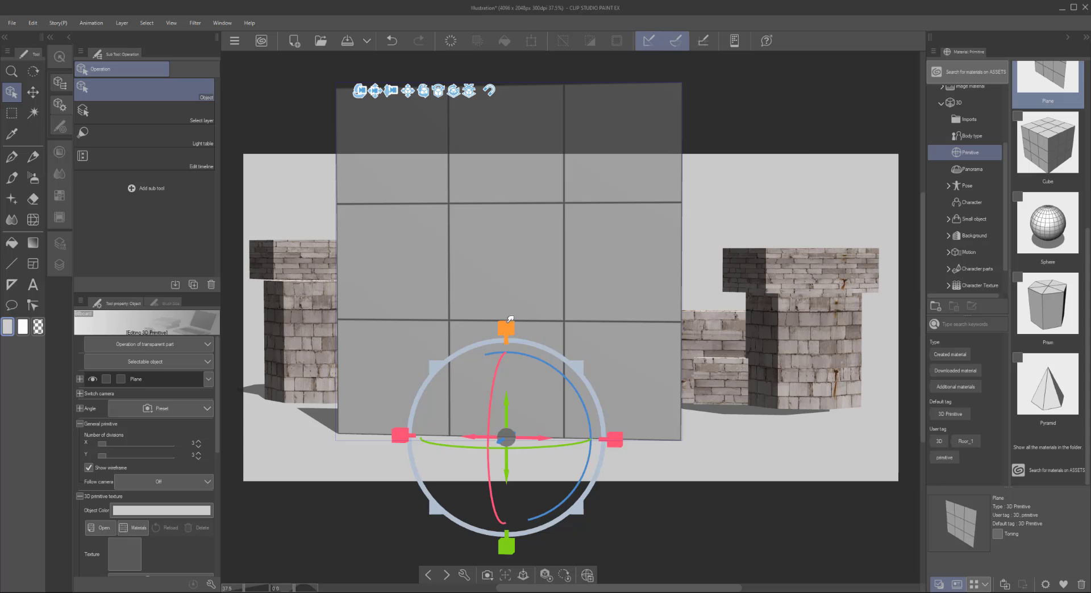
pyautogui.moveTo(506, 329)
pyautogui.mouseDown()
pyautogui.moveTo(506, 345)
pyautogui.moveTo(505, 316)
pyautogui.mouseUp()
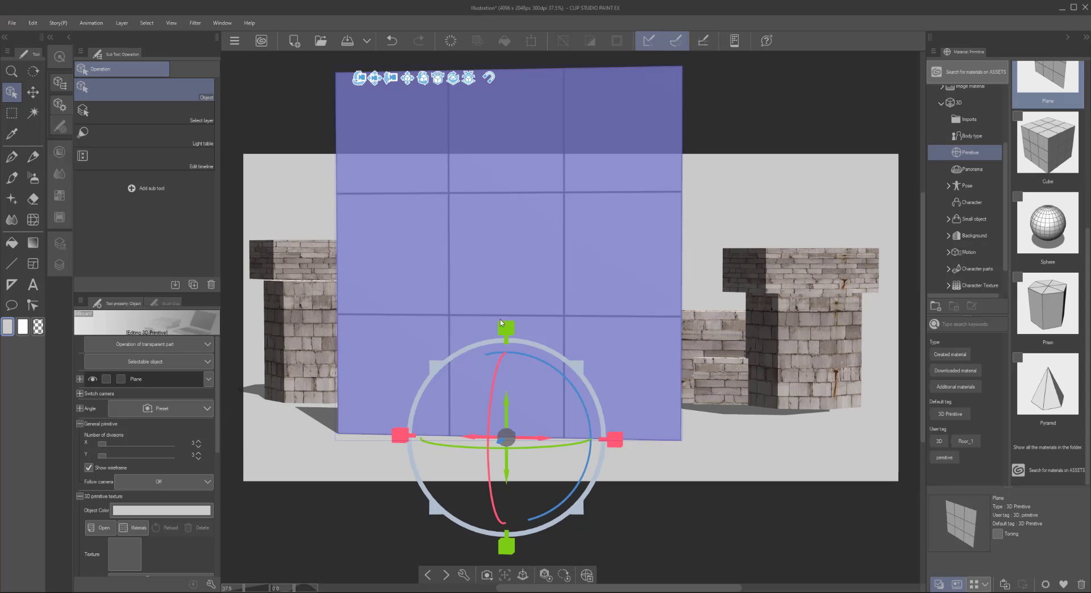
# Apply the image TexturesCom_Grass0165_1_seamless_S.jpg as the plane's texture
pyautogui.click(126, 553)
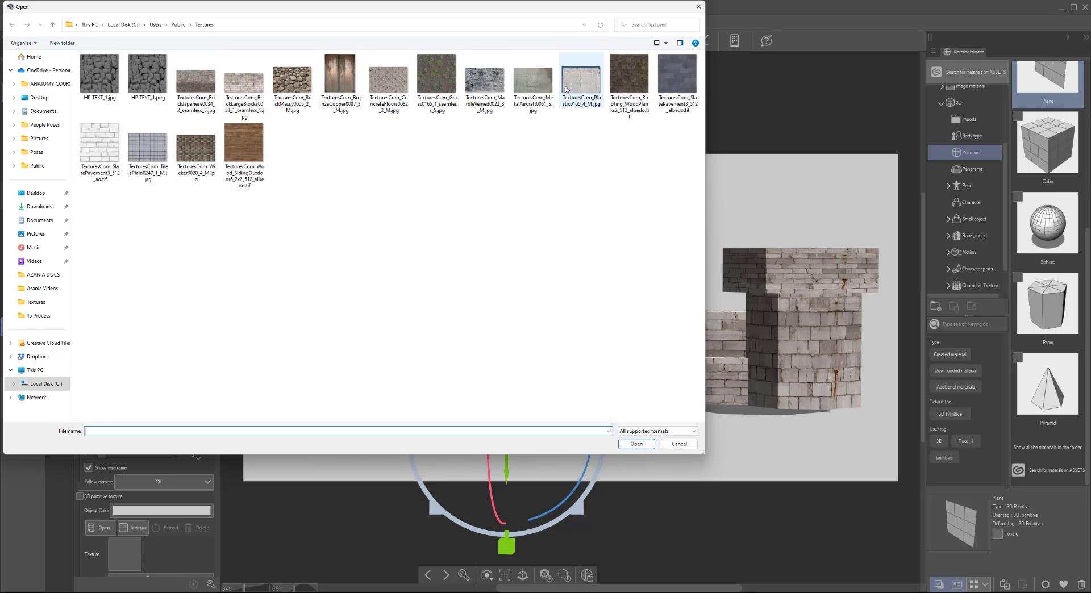
pyautogui.click(436, 77)
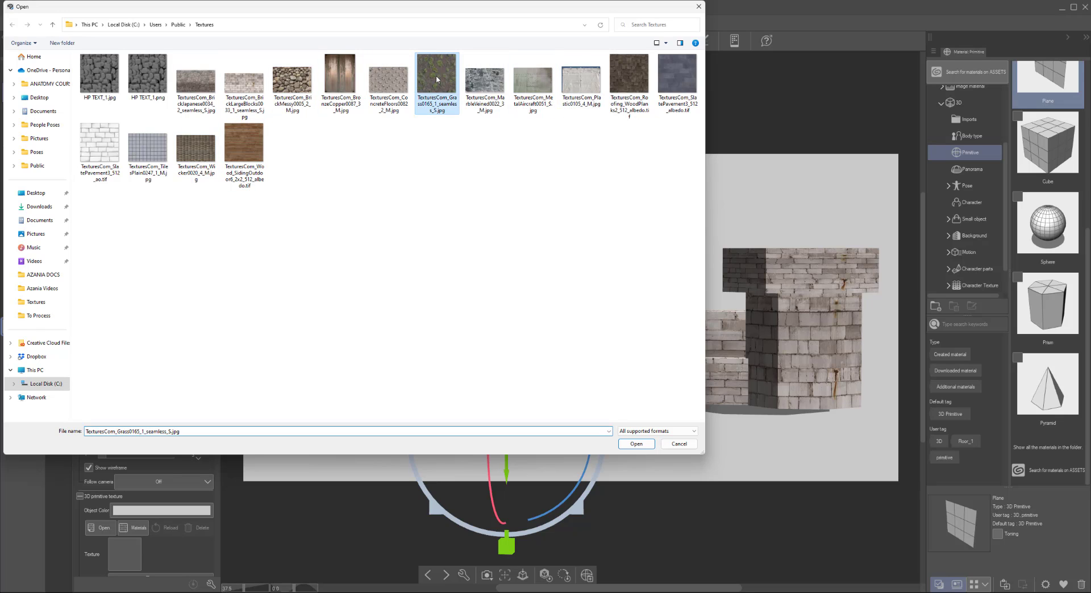
pyautogui.click(641, 445)
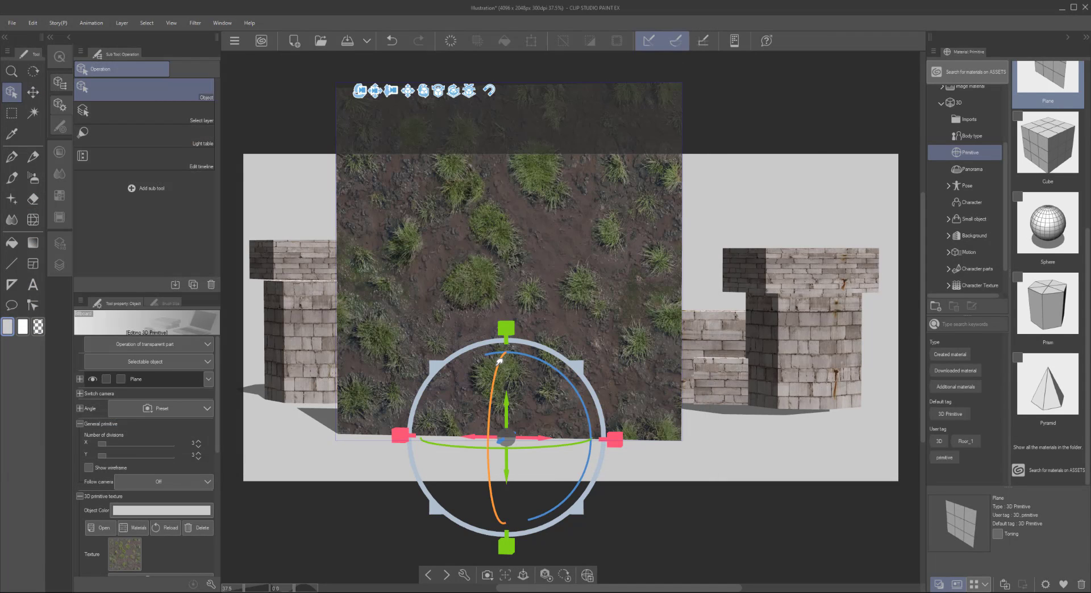
# Rotate the grass plane flat like a floor and move it underneath the castle gate
pyautogui.moveTo(499, 362); pyautogui.dragTo(487, 89)
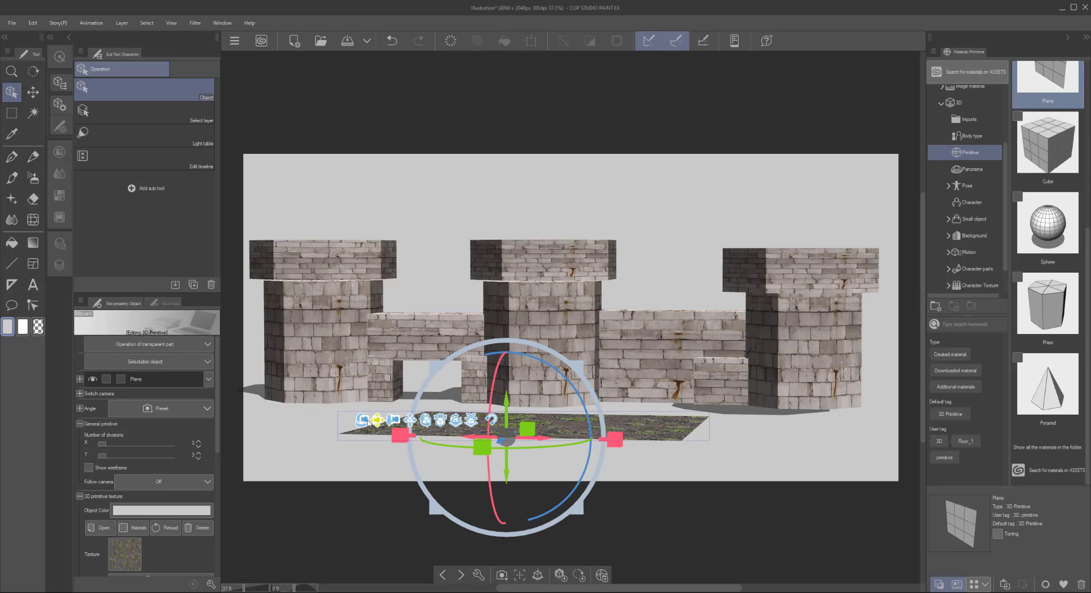
pyautogui.moveTo(363, 422); pyautogui.dragTo(453, 512)
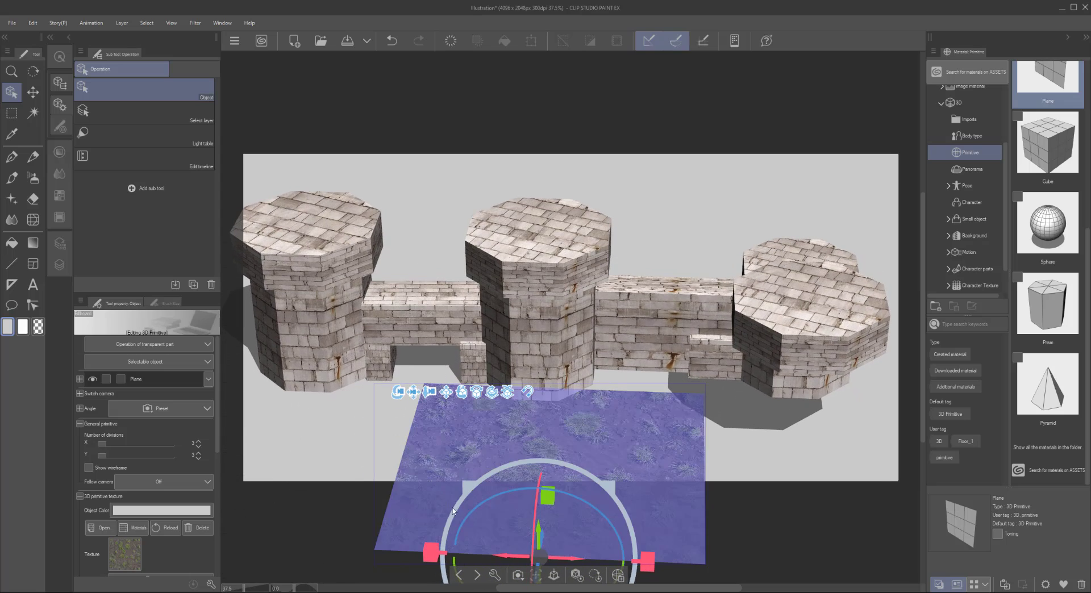
pyautogui.moveTo(537, 518); pyautogui.dragTo(454, 477)
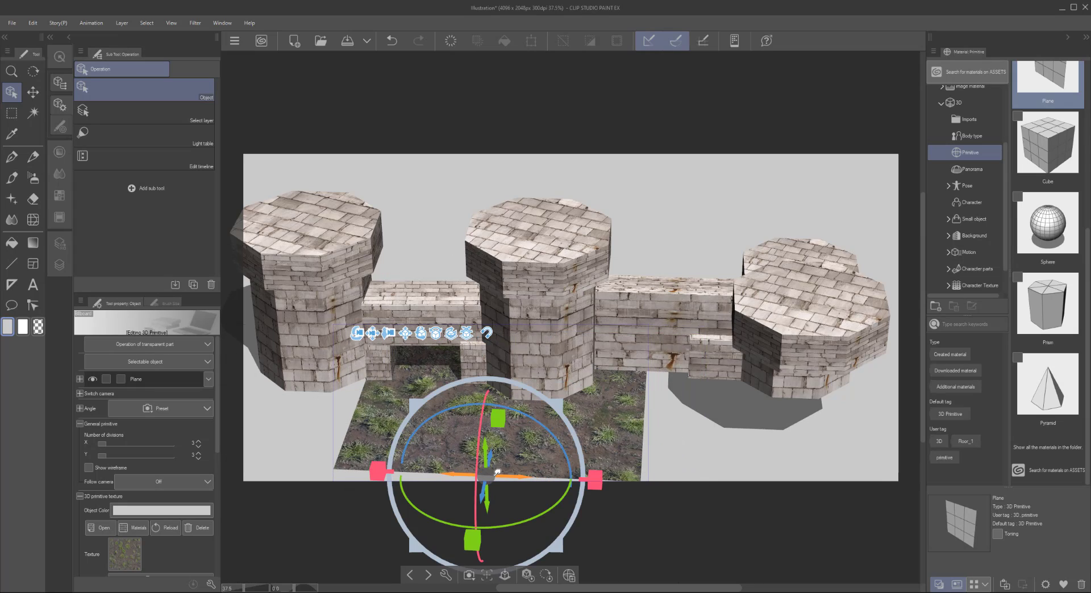
# Enlarge the grass plane and shift it so the ground extends beyond the castle on all sides
pyautogui.moveTo(561, 404); pyautogui.dragTo(823, 294)
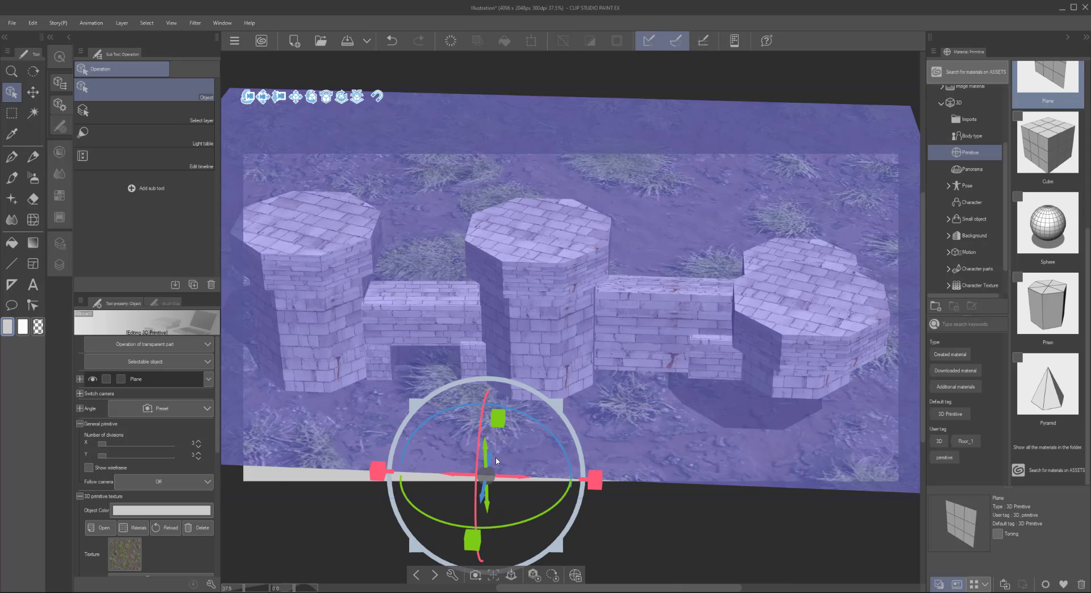
pyautogui.moveTo(496, 461); pyautogui.dragTo(465, 562)
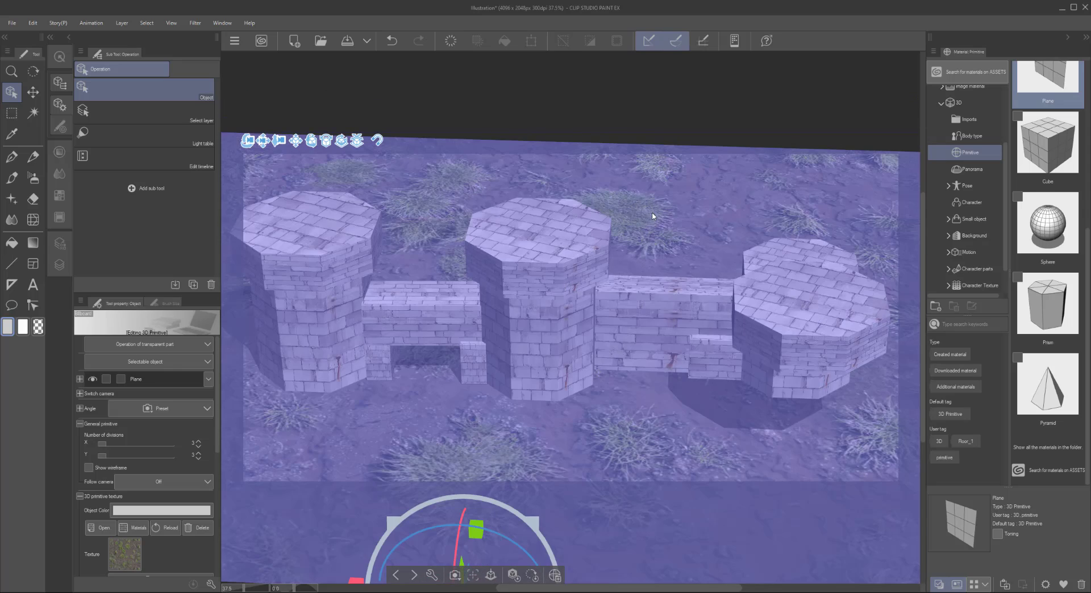
pyautogui.moveTo(547, 323); pyautogui.dragTo(557, 318)
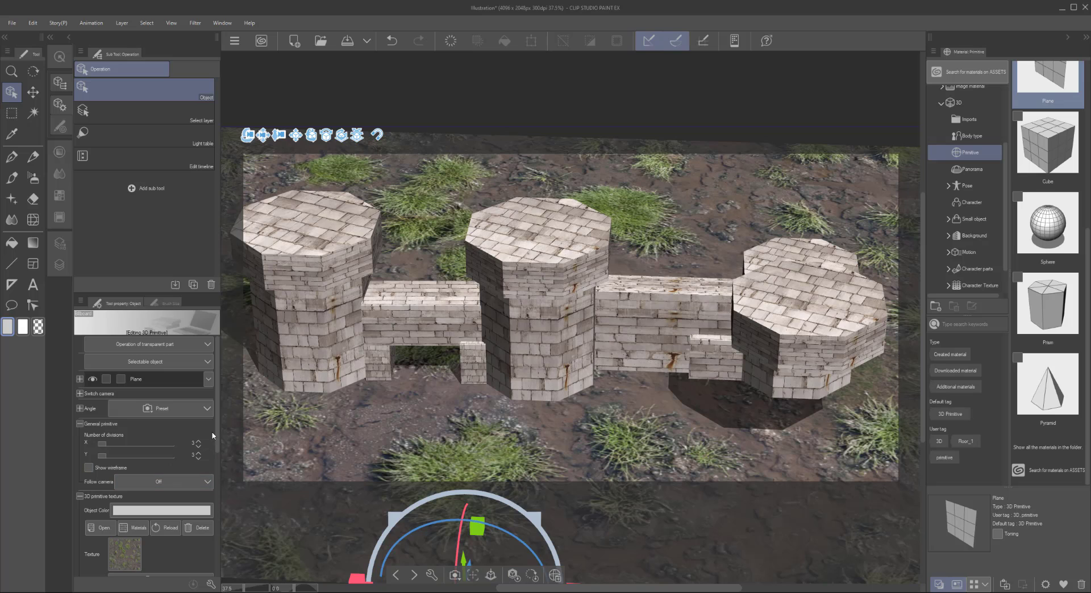
# Reduce the grass texture's scale ratio to 9.1 for both width and height
pyautogui.scroll(-3, 218, 478)
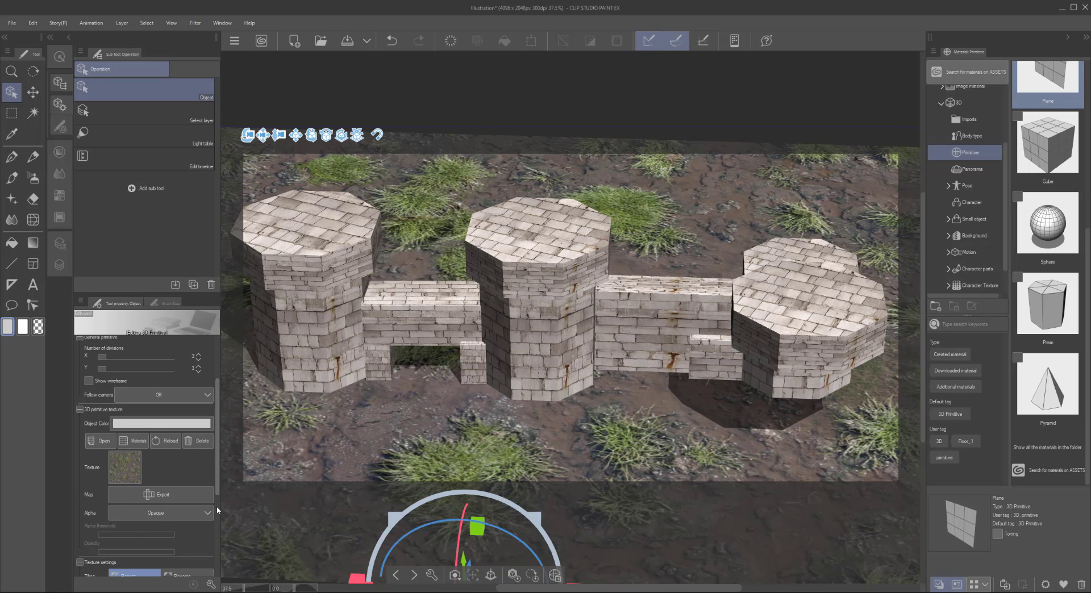
pyautogui.scroll(-4, 218, 510)
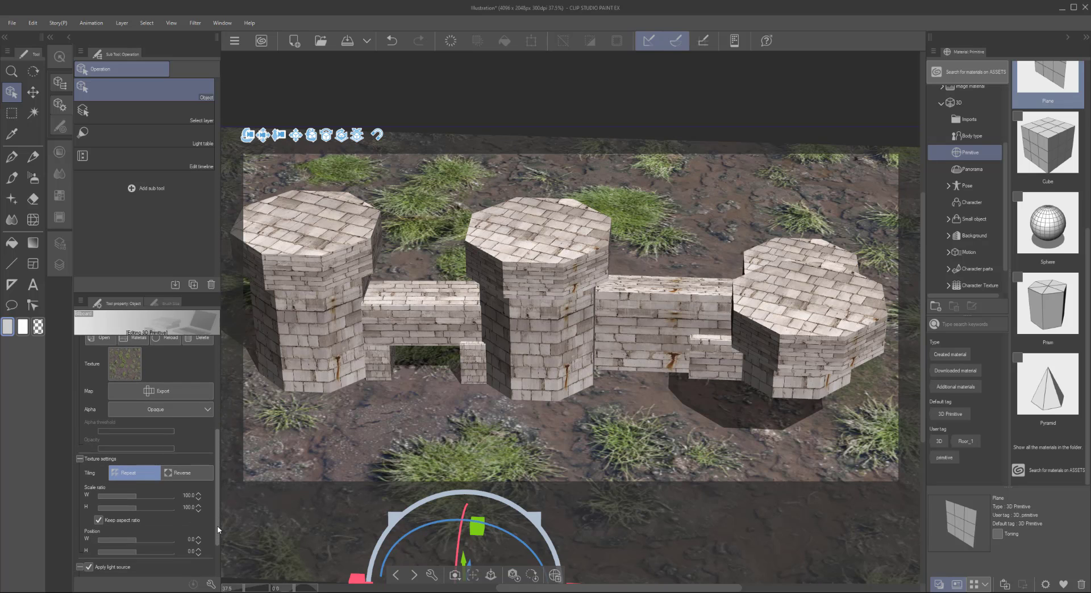
pyautogui.scroll(-1, 217, 529)
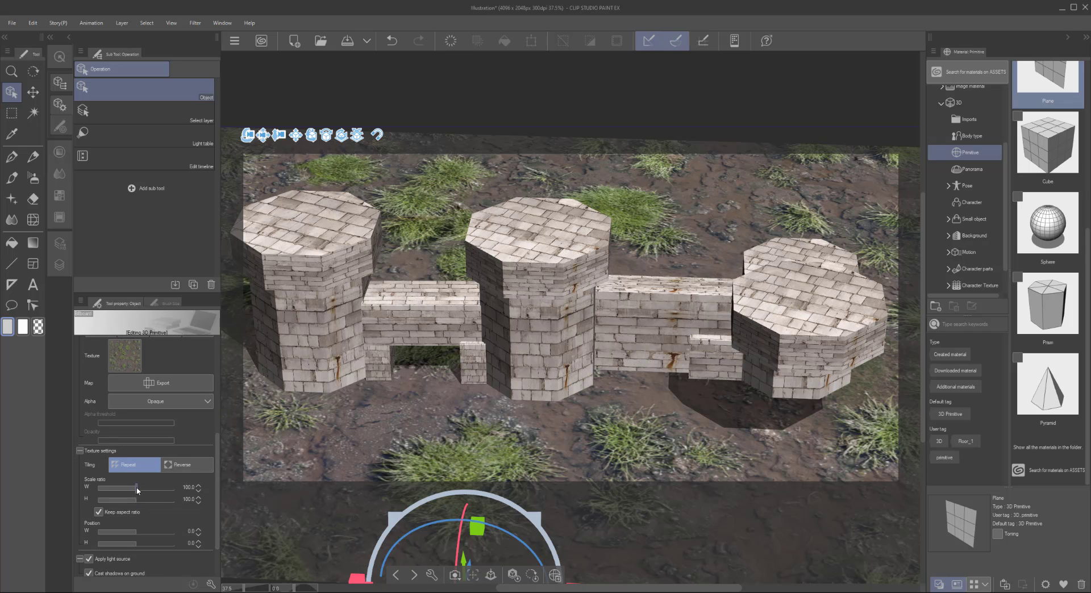
pyautogui.moveTo(137, 491); pyautogui.dragTo(110, 499)
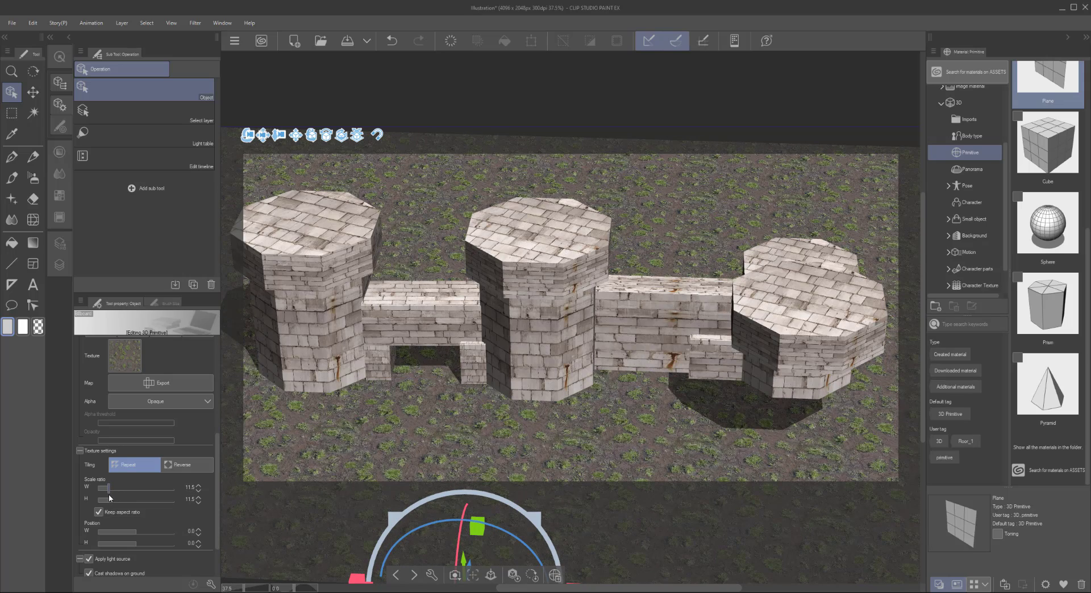
pyautogui.moveTo(109, 498); pyautogui.dragTo(107, 499)
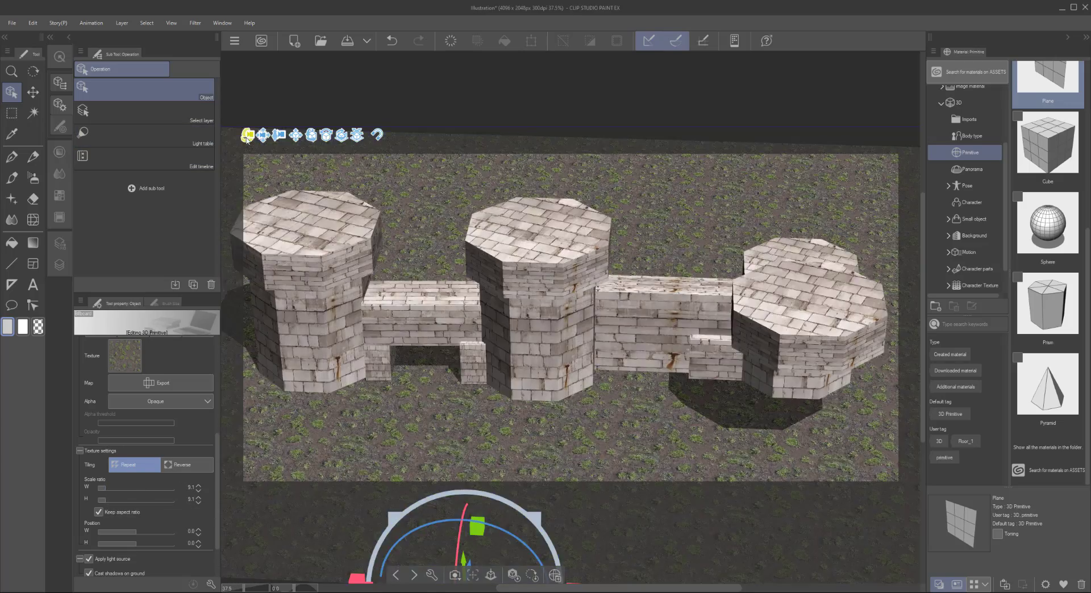
# Move the floating battlement back so it sits directly on top of the end tower
pyautogui.moveTo(247, 135); pyautogui.dragTo(339, 110)
pyautogui.click(795, 271)
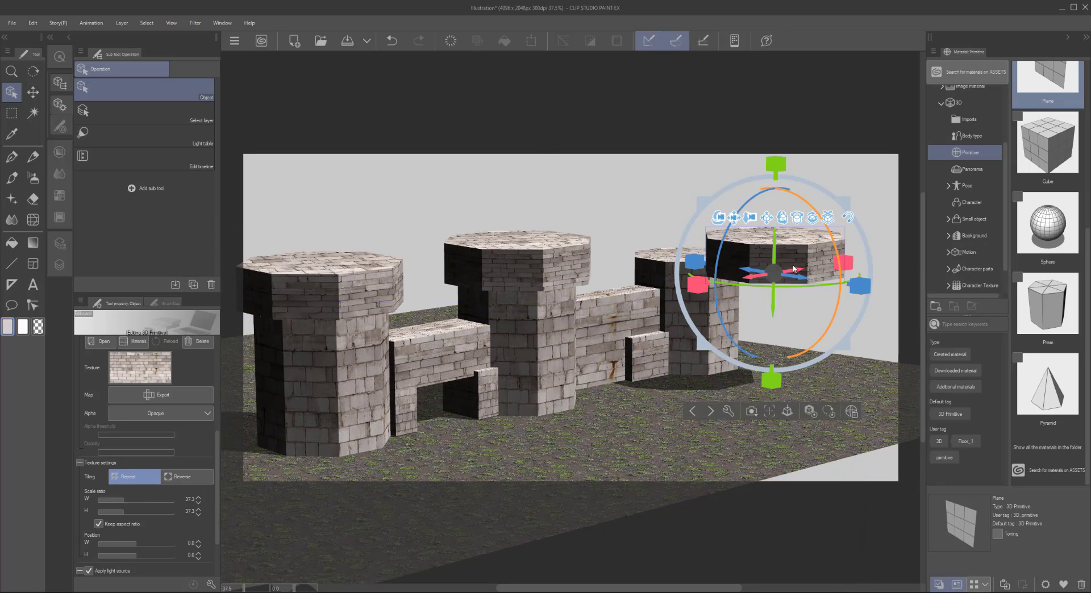
pyautogui.moveTo(806, 275); pyautogui.dragTo(722, 265)
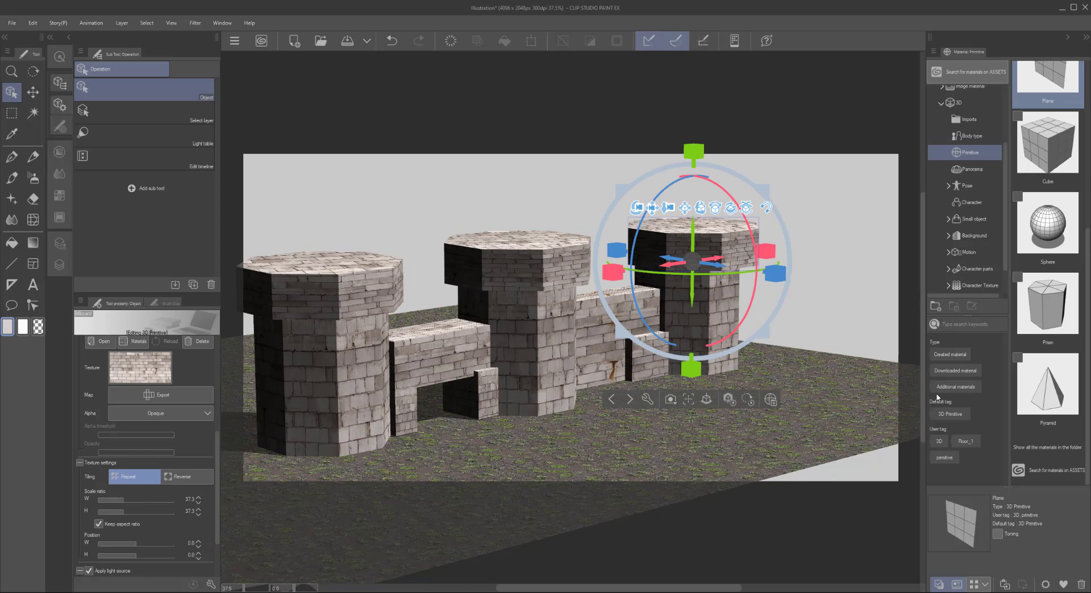
# Lower the battlements of the middle tower and the tower beyond the gate opening to close the gaps beneath them
pyautogui.moveTo(636, 208); pyautogui.dragTo(534, 202)
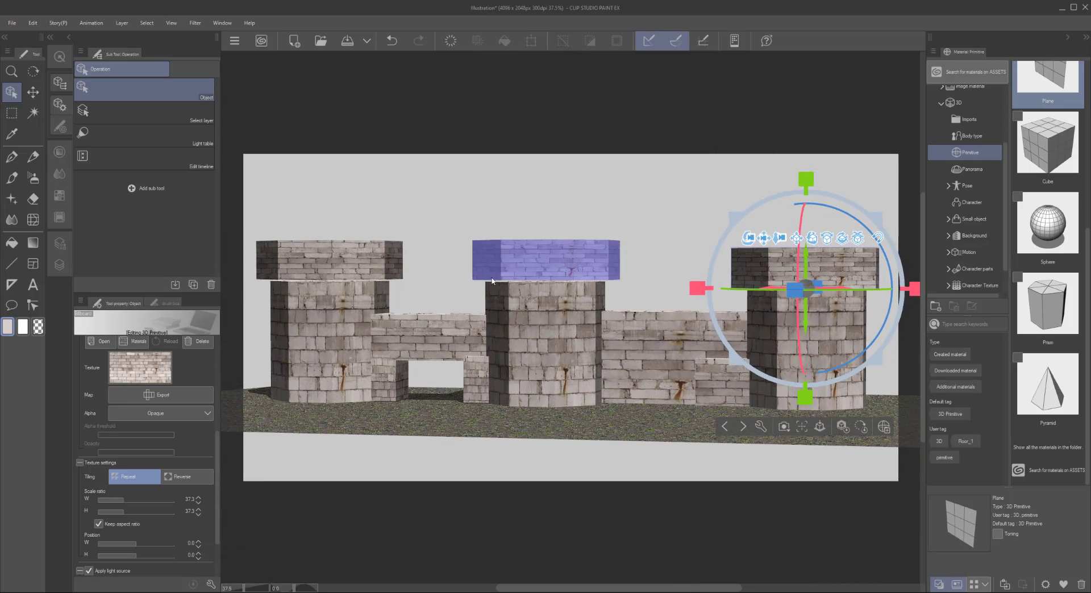
pyautogui.click(546, 255)
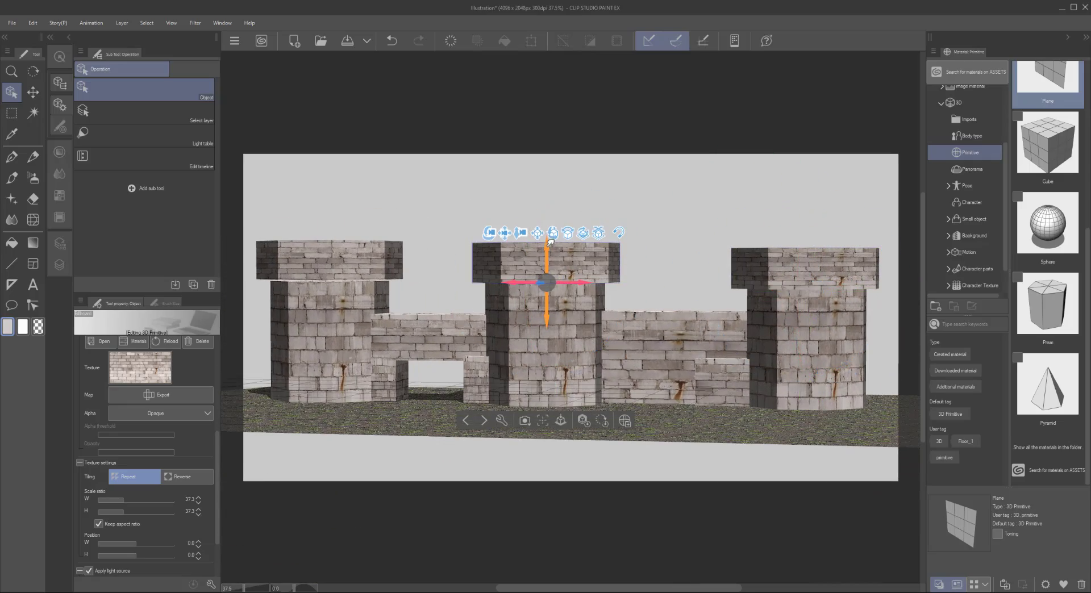
pyautogui.click(332, 258)
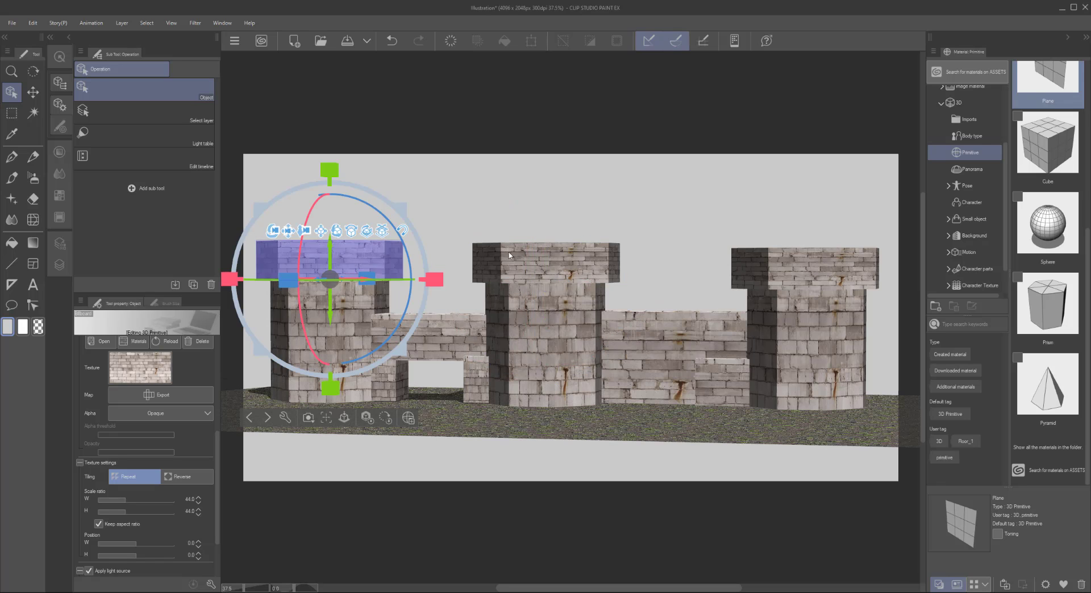
# Browse the 3D panorama materials and view the material properties of the Forest panorama
pyautogui.click(972, 169)
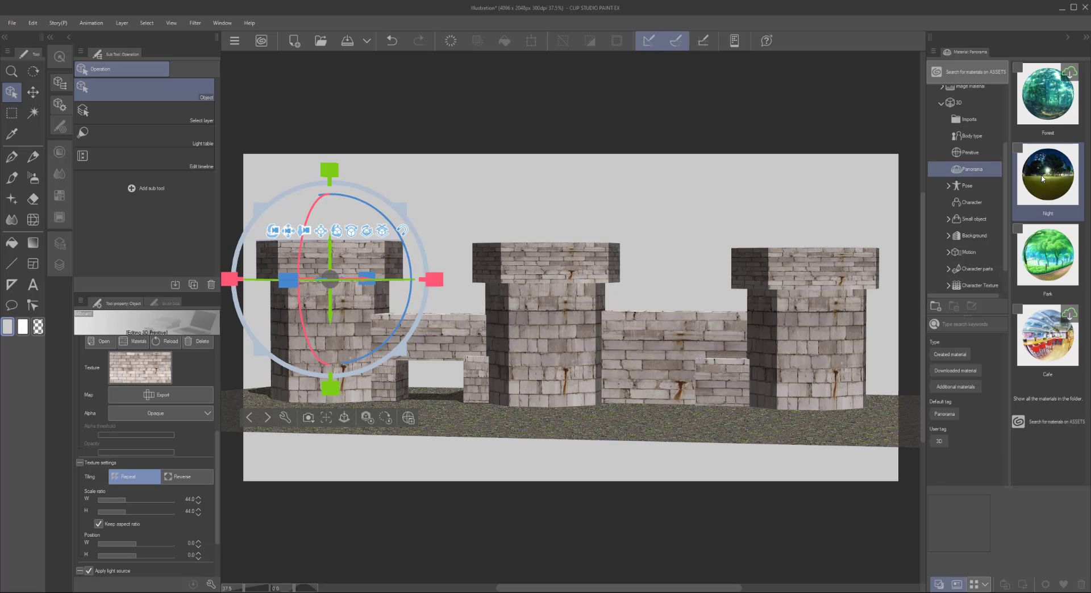
pyautogui.click(1060, 269)
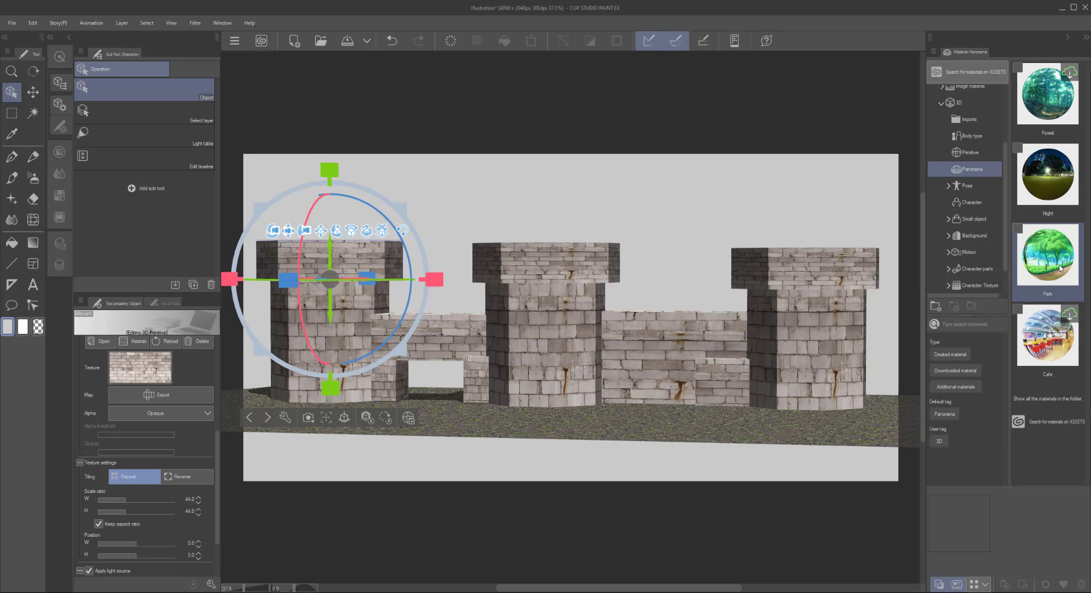
pyautogui.click(1056, 103)
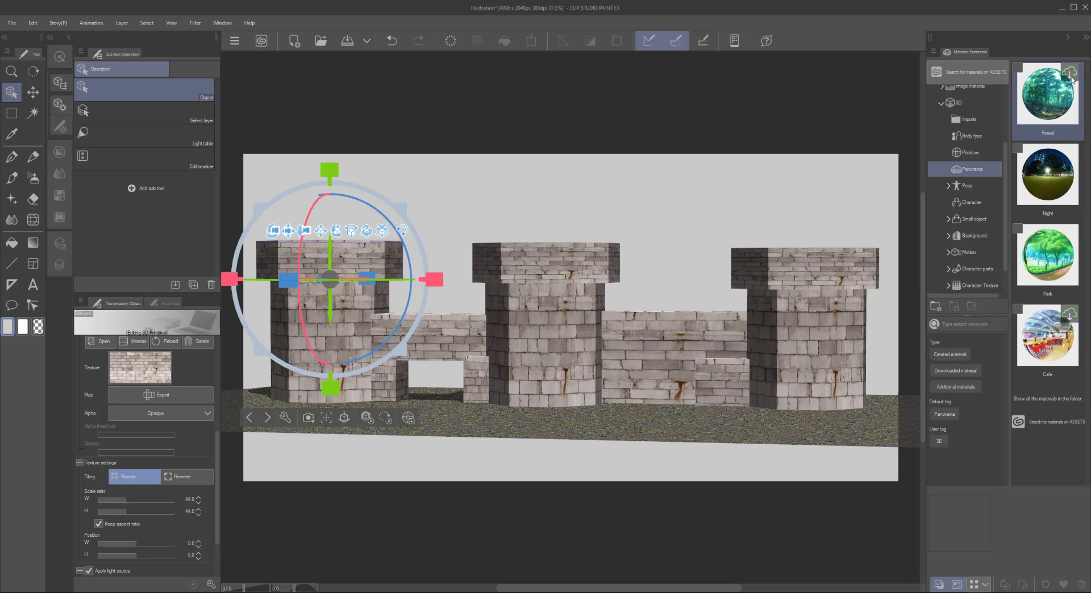
pyautogui.click(1072, 78)
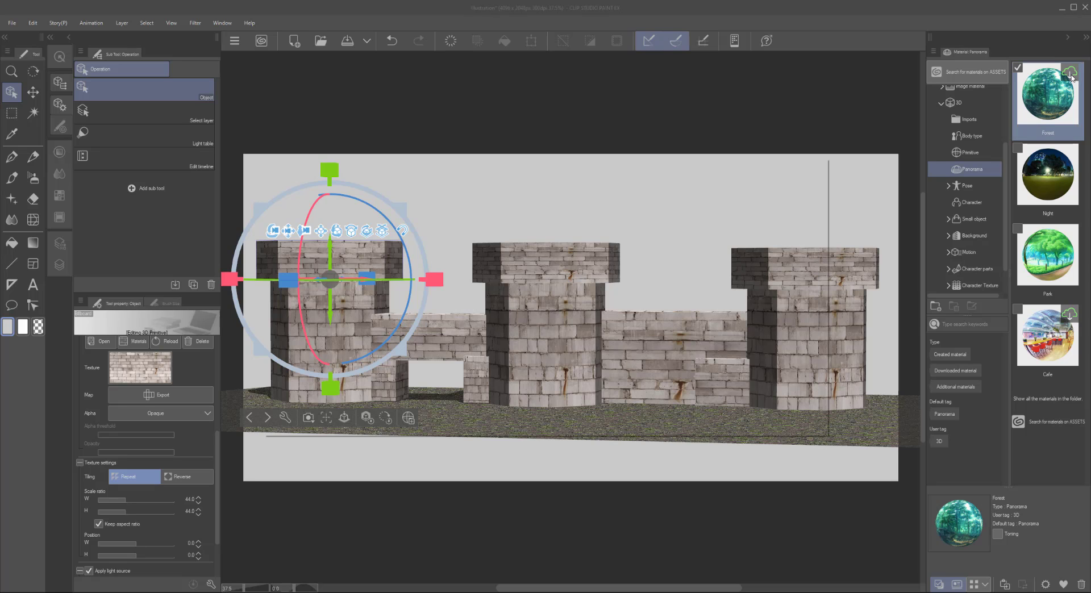
pyautogui.click(794, 187)
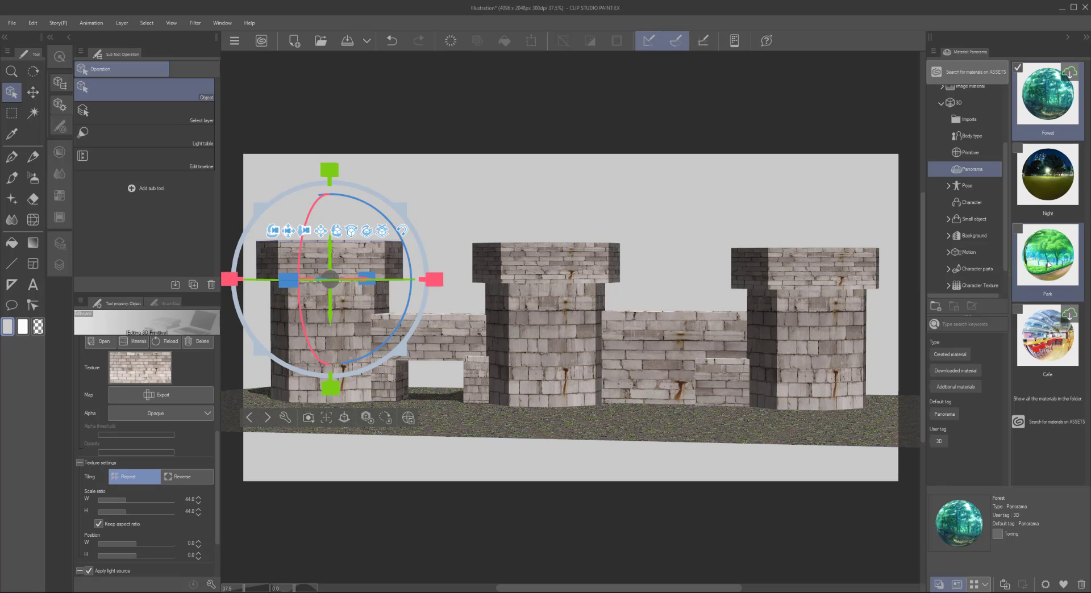
pyautogui.doubleClick(1051, 98)
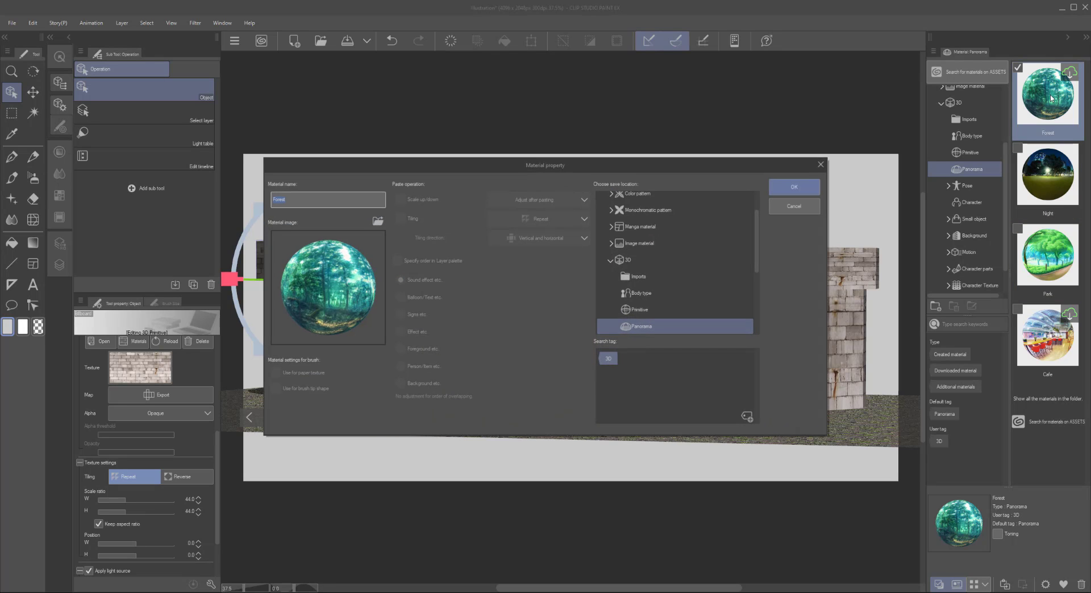
pyautogui.click(802, 189)
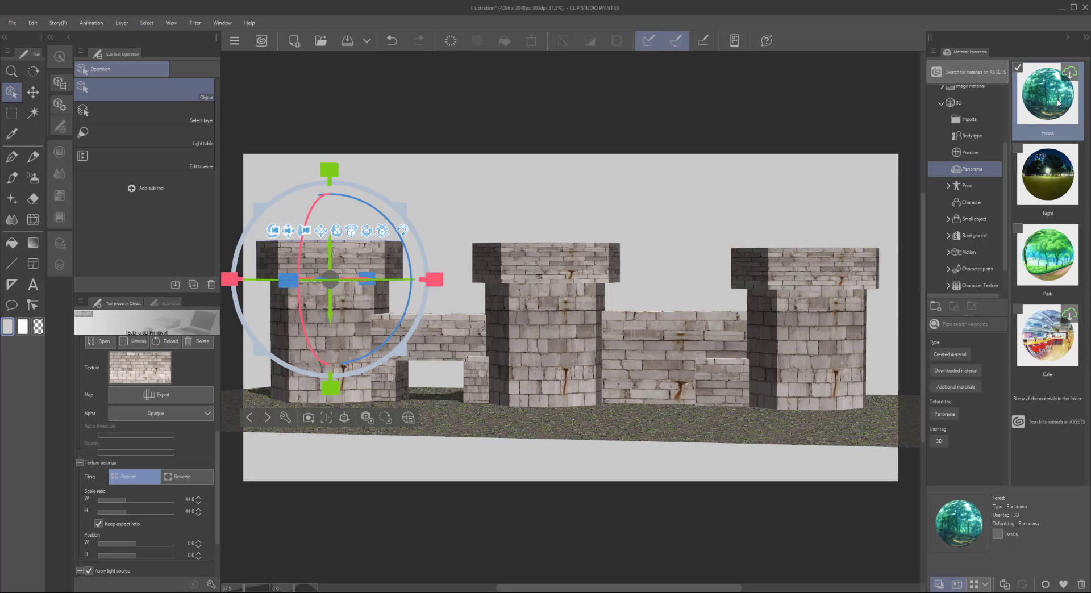
# Add the Night panorama as the scene background, check its entry in the object list, and frame its light between the towers
pyautogui.click(1058, 177)
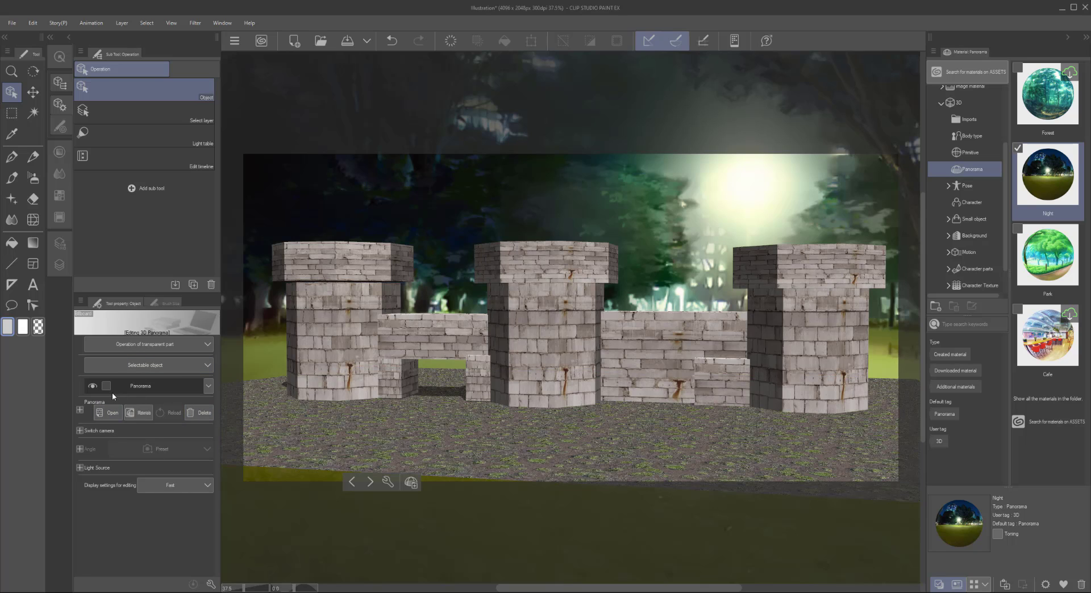
pyautogui.click(208, 386)
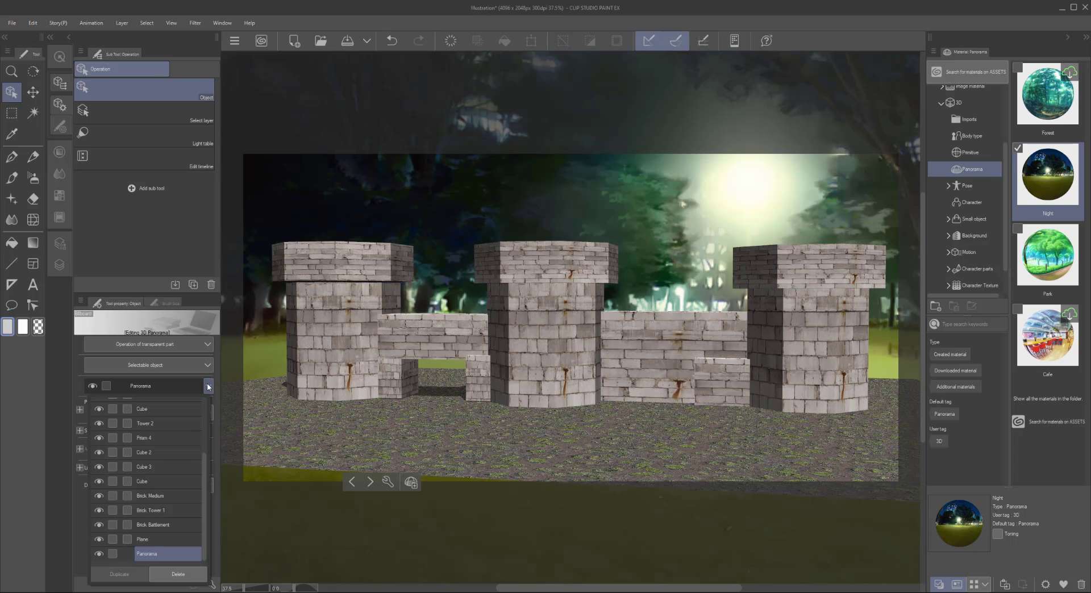
pyautogui.click(208, 386)
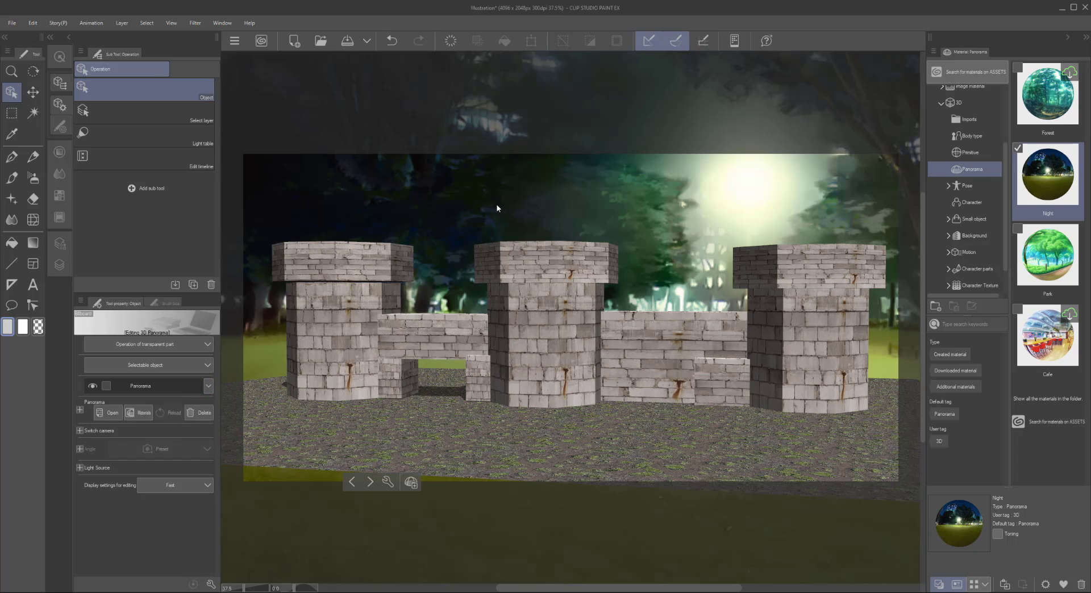
pyautogui.moveTo(500, 207); pyautogui.dragTo(476, 227)
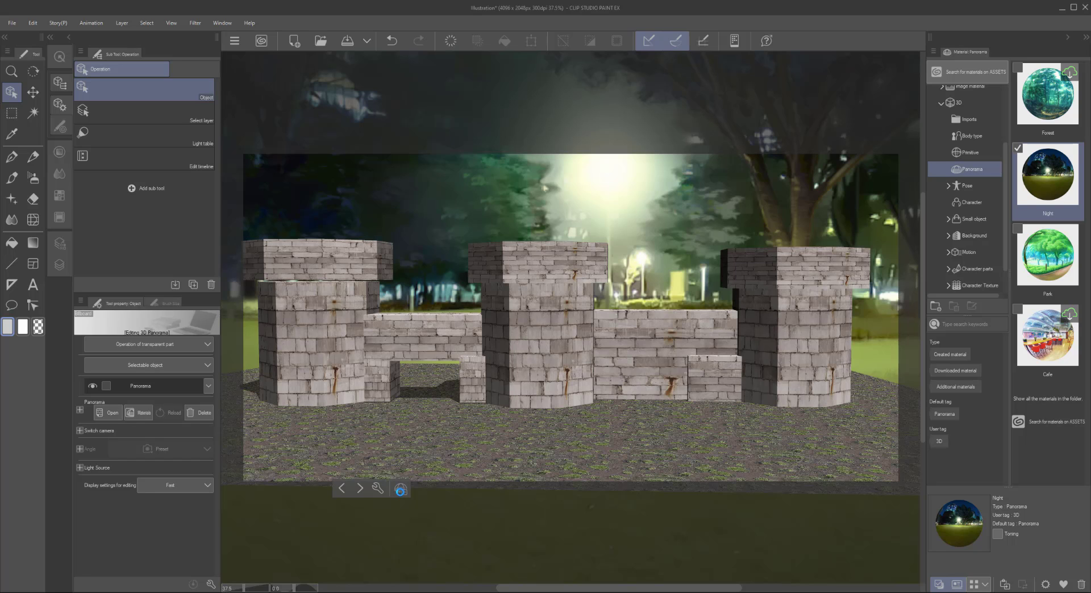
# Open the settings for registering the panorama as a new material and close them without saving
pyautogui.click(400, 490)
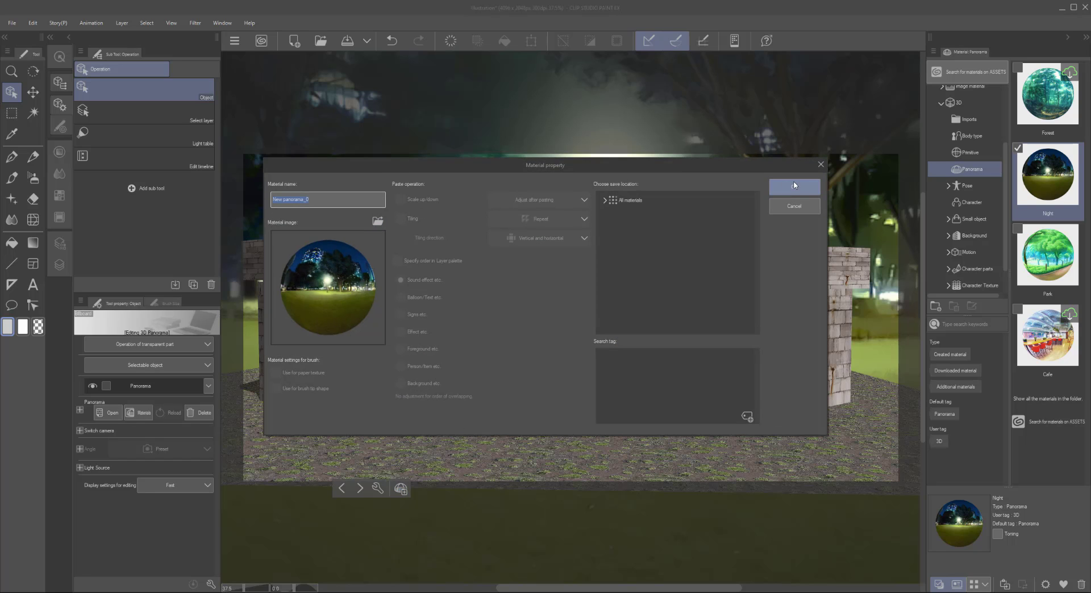
pyautogui.click(820, 165)
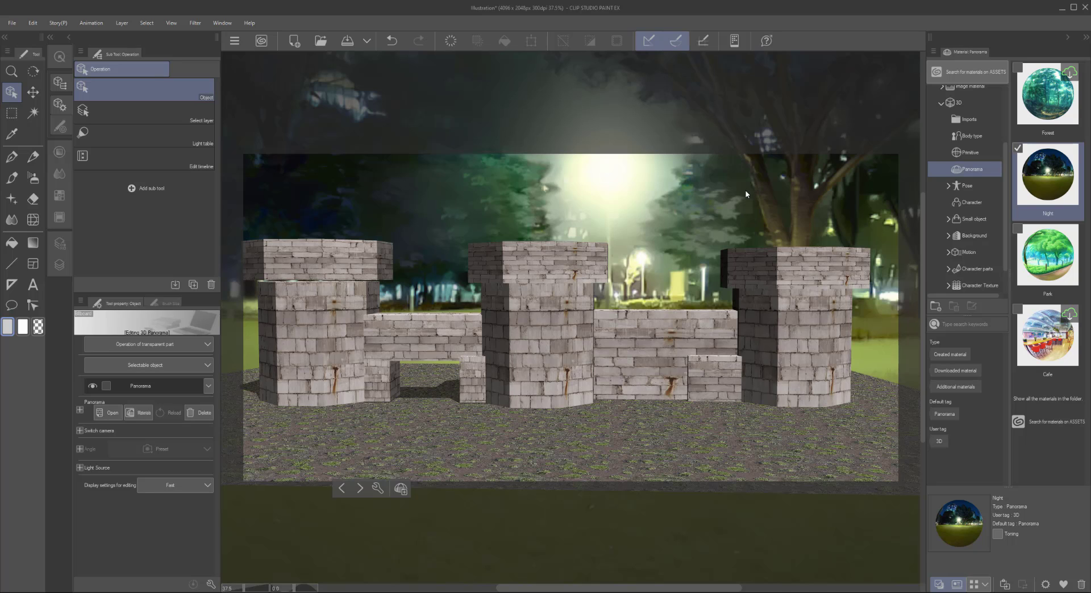
# Select the battlement on the end tower beside the gate opening
pyautogui.click(350, 261)
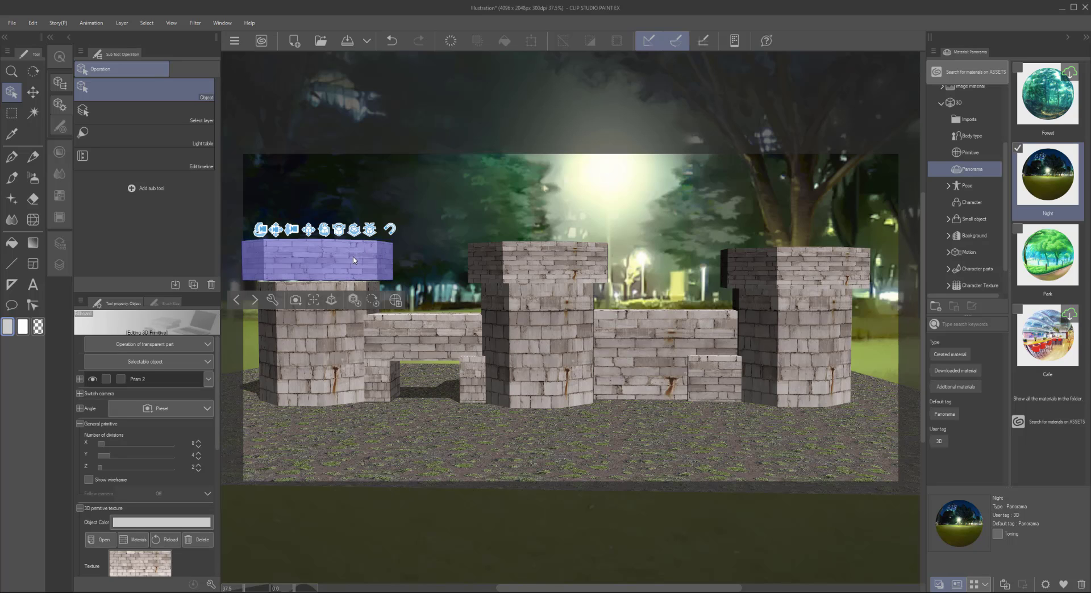